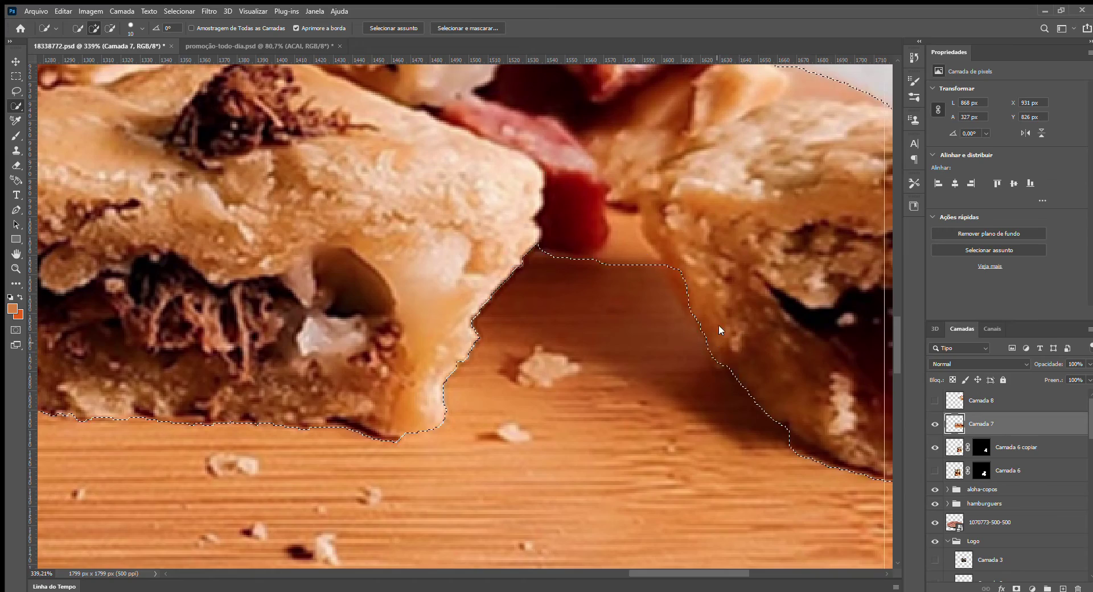
Check the selection around the empadas and turn it into a layer mask on Camada 7.
scroll(588, 283, "down", 3)
scroll(683, 444, "down", 4)
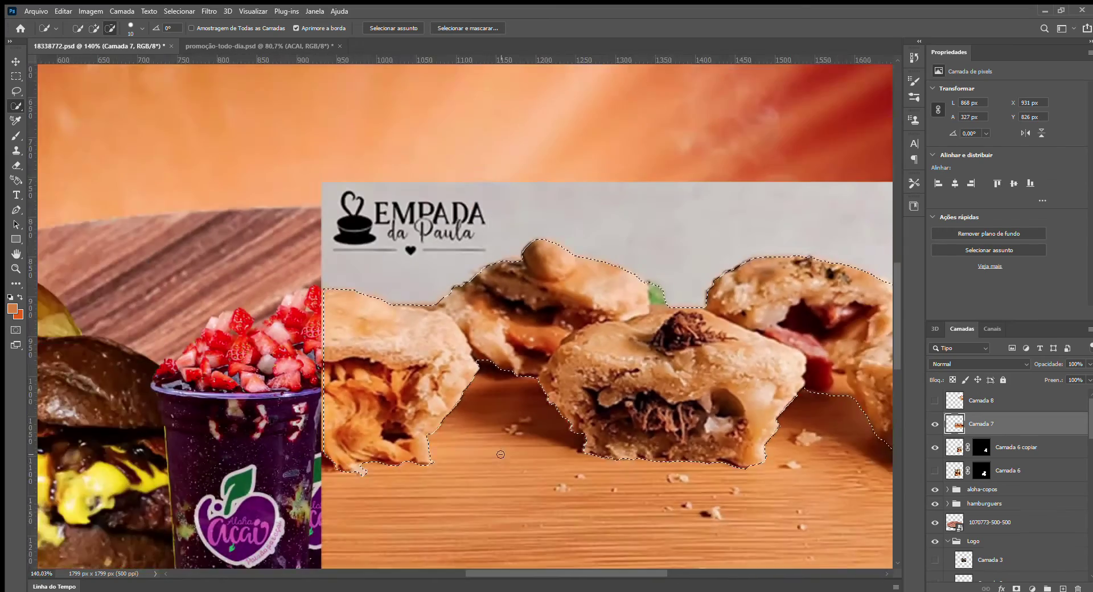
scroll(359, 473, "up", 7)
scroll(376, 433, "down", 11)
scroll(616, 304, "left", 1)
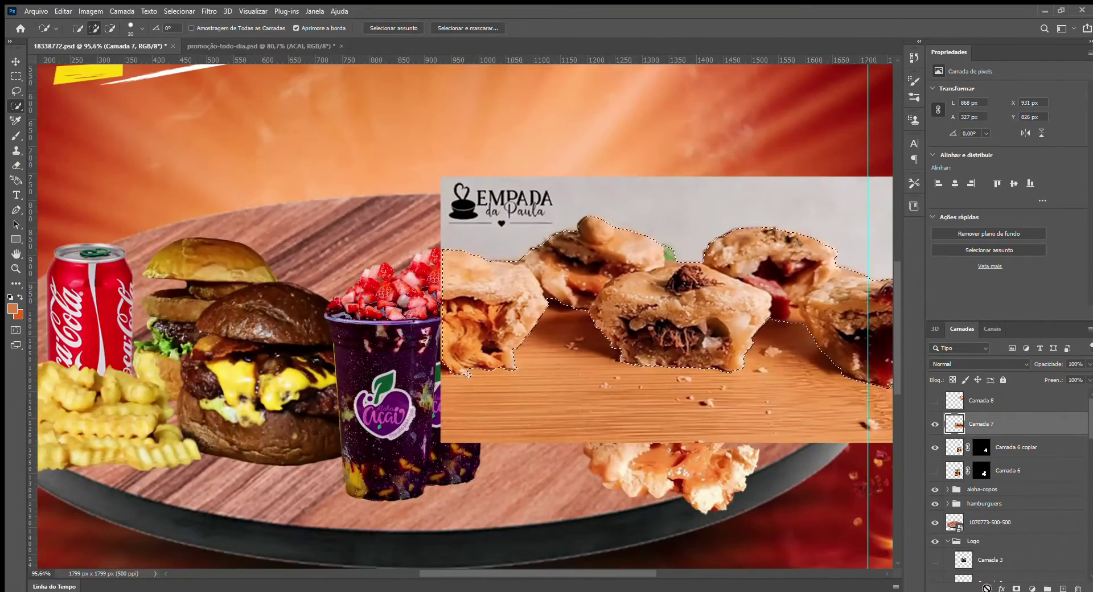
left_click(1017, 588)
Move the masked empadas up over the board and output their refined mask as a new layer with layer mask.
scroll(852, 333, "up", 3)
key("v")
left_click_drag(608, 293, 565, 231)
left_click(1041, 188)
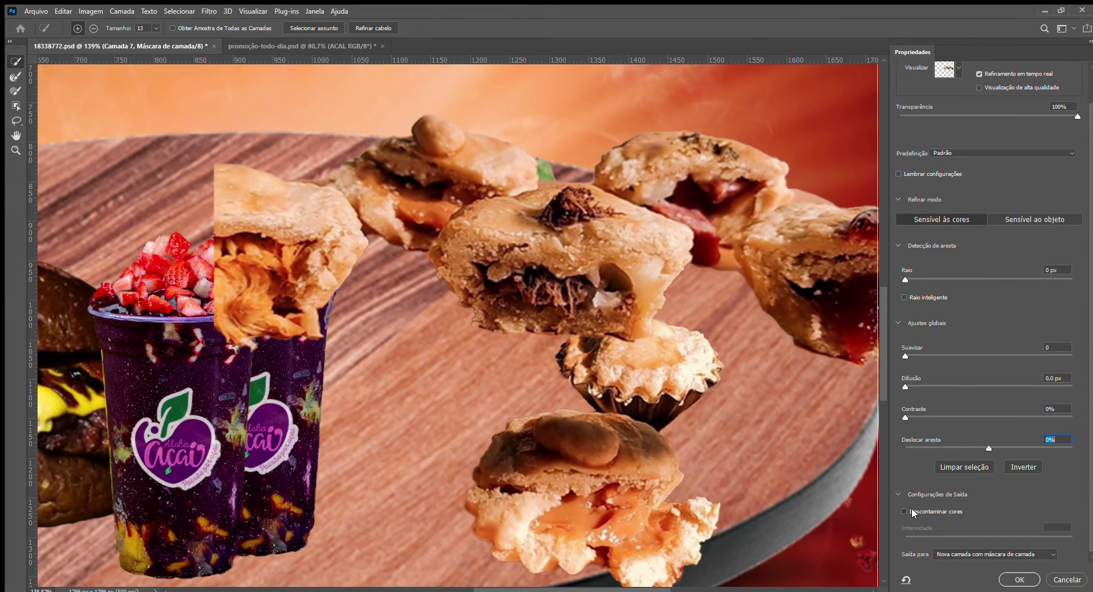
left_click(1019, 579)
Erase the leftover fringe along the lower edge of the chocolate empada on Camada 7 copiar.
scroll(618, 336, "up", 3)
key("e")
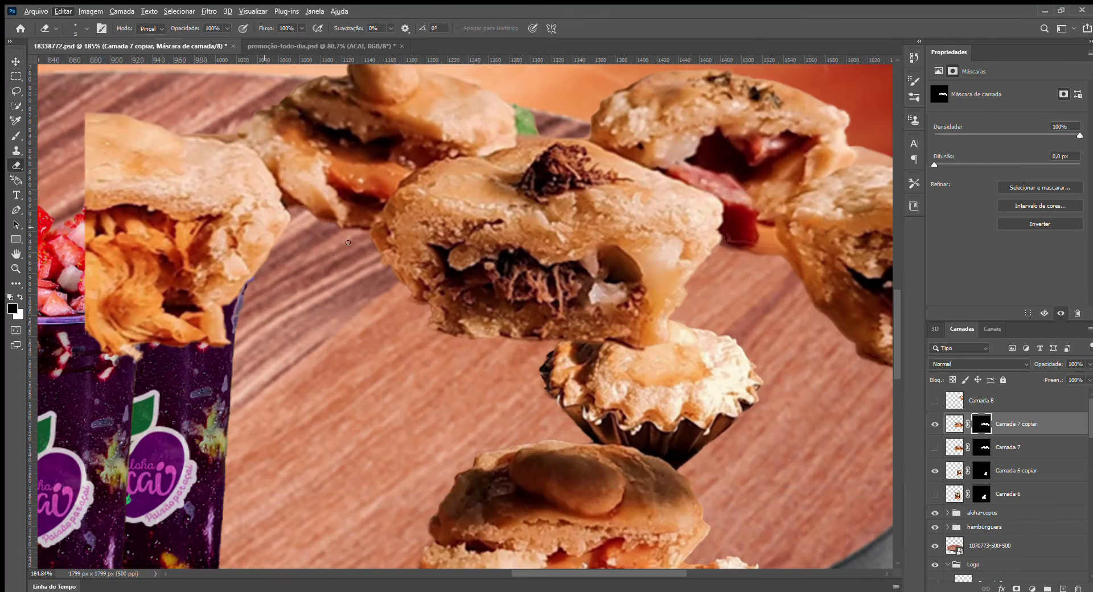
left_click(955, 424)
scroll(397, 282, "up", 10)
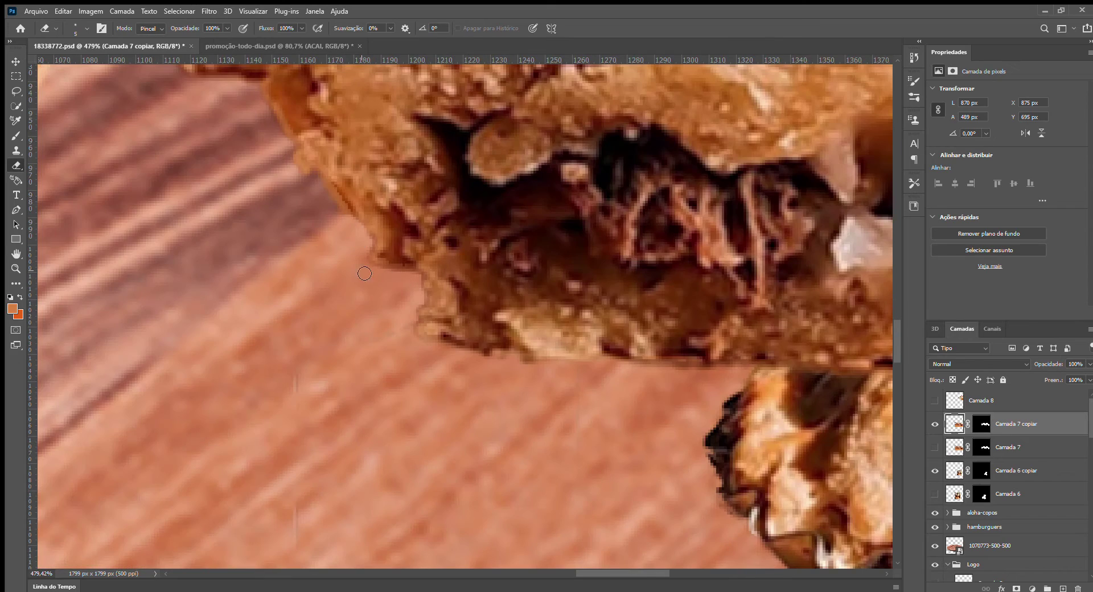
scroll(683, 387, "up", 2)
mouse_move(673, 377)
left_mouse_down()
mouse_move(644, 376)
mouse_move(543, 369)
left_mouse_up()
scroll(415, 370, "down", 10)
scroll(638, 421, "up", 8)
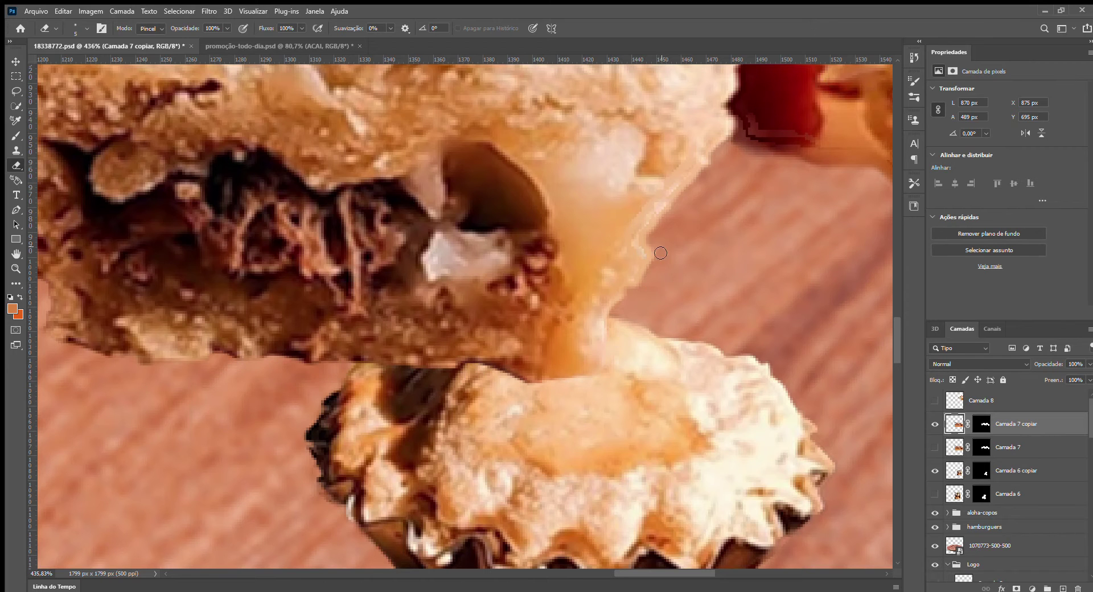
Erase the leftover background beside the red filling and along the lower edge of the rightmost empada.
scroll(614, 258, "up", 2)
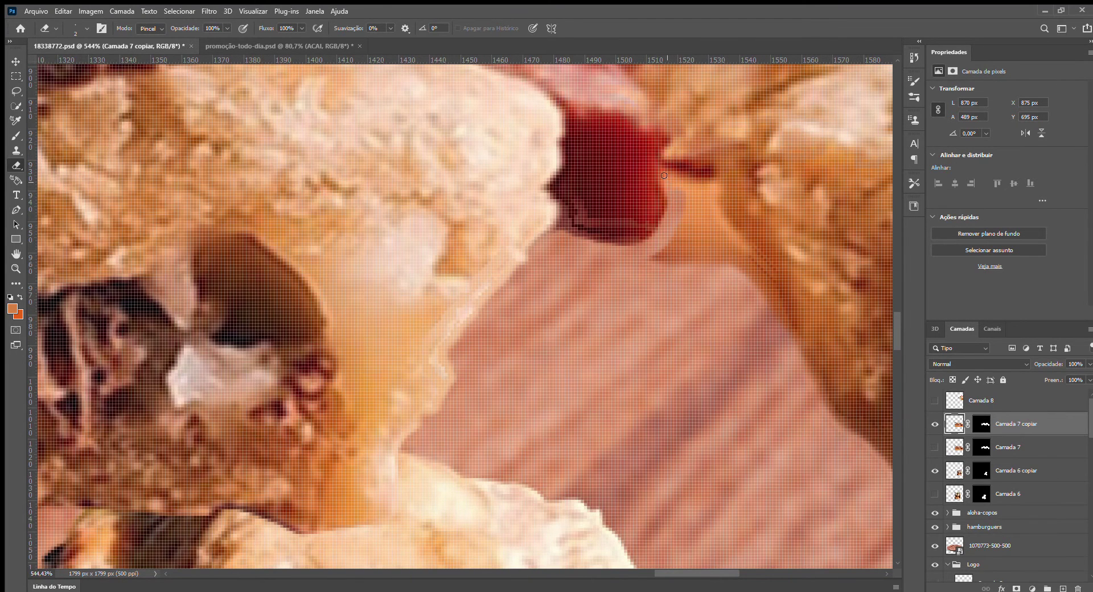
left_click_drag(691, 204, 687, 263)
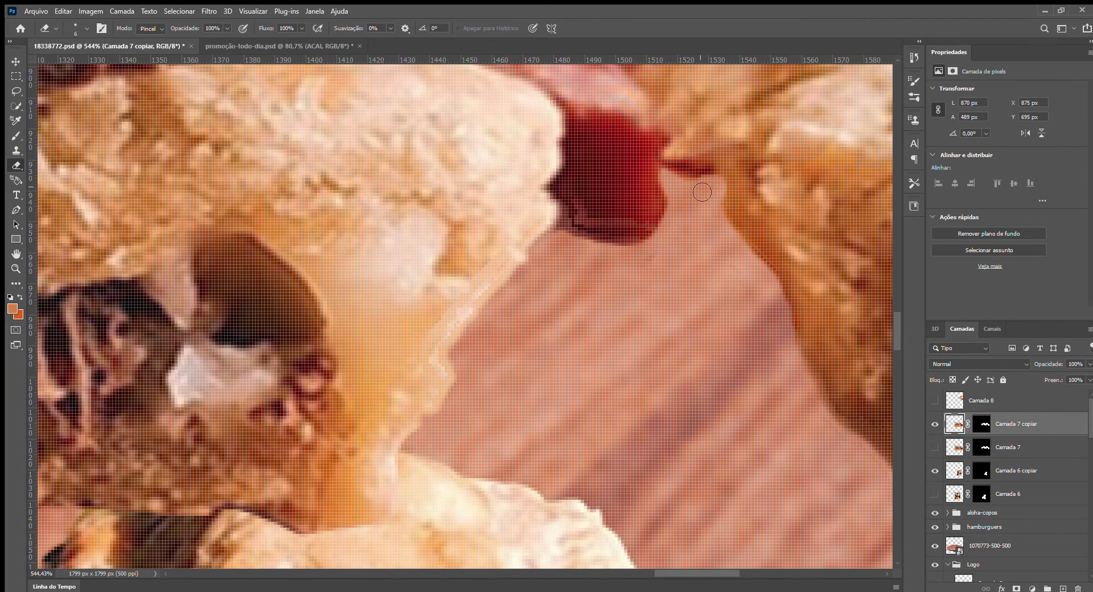
scroll(871, 473, "down", 3)
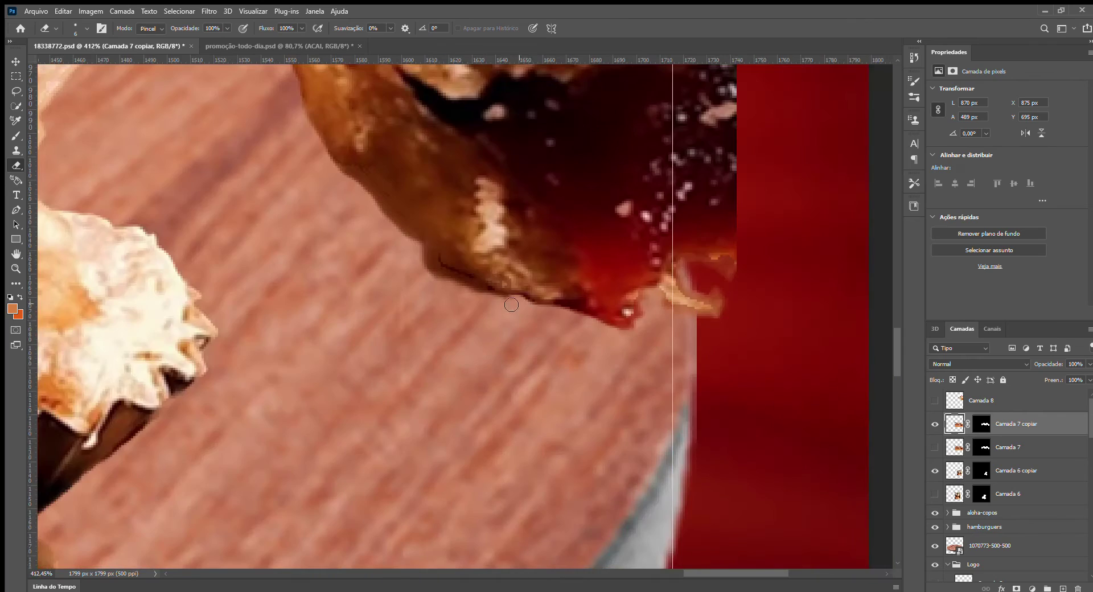
mouse_move(524, 309)
left_mouse_down()
mouse_move(483, 298)
mouse_move(422, 253)
left_mouse_up()
Enlarge the eraser and remove the cropped rightmost empada from Camada 7 copiar.
scroll(604, 390, "down", 9)
scroll(601, 317, "up", 6)
key("bracketright")
key("bracketright")
key("bracketright")
key("bracketright")
key("bracketright")
key("bracketright")
key("bracketright")
key("bracketright")
key("bracketright")
left_click_drag(643, 250, 664, 486)
mouse_move(748, 306)
left_mouse_down()
mouse_move(654, 237)
mouse_move(596, 247)
mouse_move(515, 357)
mouse_move(463, 356)
left_mouse_up()
Shrink the eraser and clean up the lower right contour of the red-filled empada.
scroll(525, 215, "up", 3)
key("bracketleft")
key("bracketleft")
key("bracketleft")
key("bracketleft")
key("bracketleft")
key("bracketleft")
key("bracketleft")
key("bracketleft")
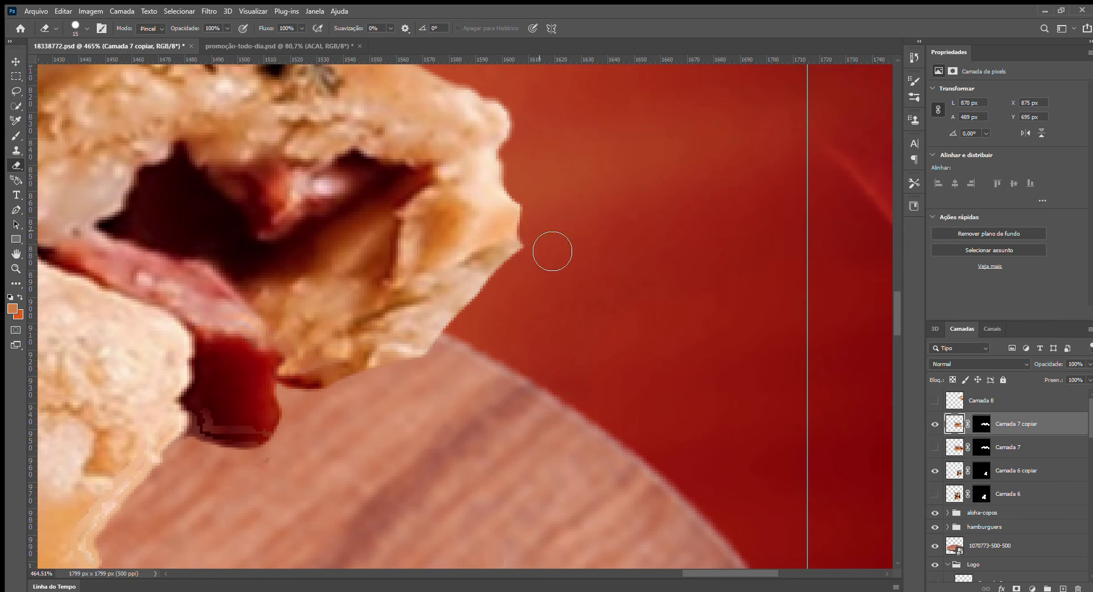
left_click_drag(522, 262, 476, 311)
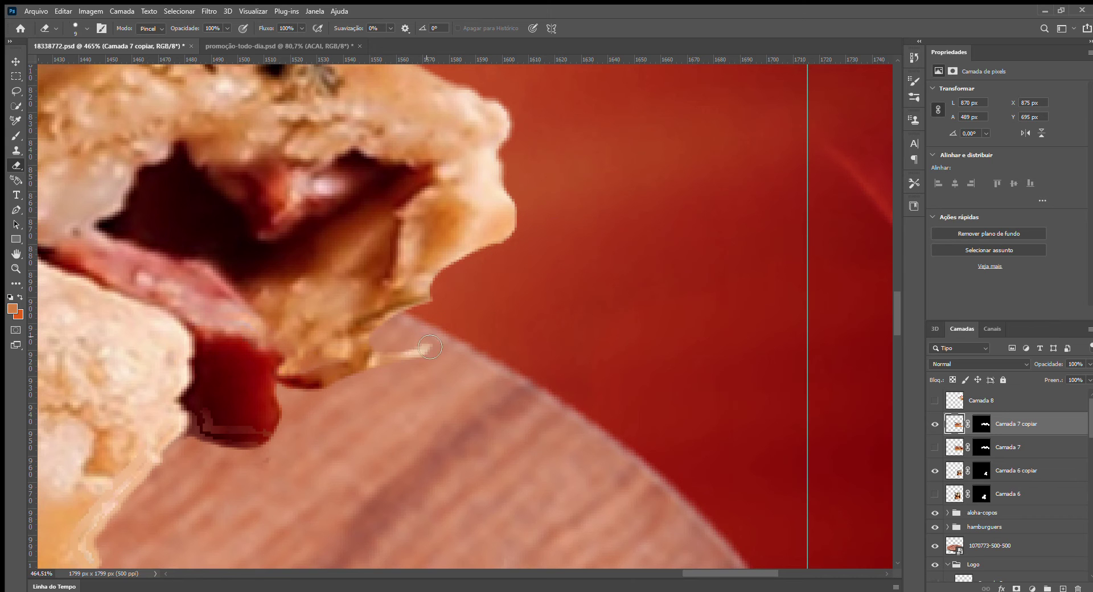
left_click_drag(362, 379, 282, 377)
Move the Camada 7 copiar empadas down and to the right on the wooden board.
scroll(536, 287, "down", 8)
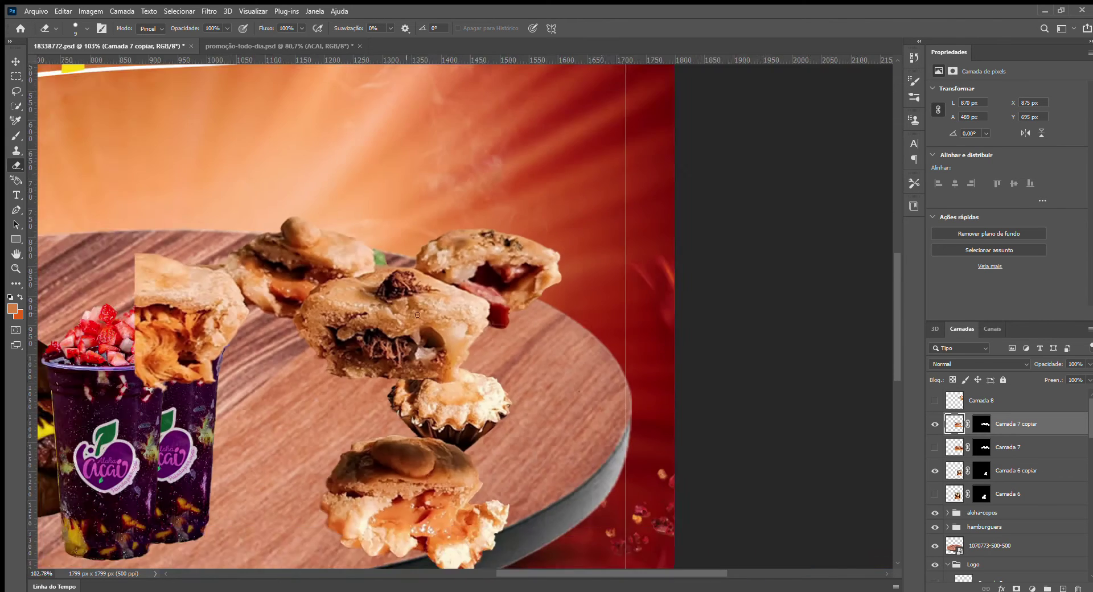
scroll(399, 302, "up", 2)
key("v")
left_click_drag(498, 295, 582, 391)
Scale the empadas to 79.42%, tilt them slightly, and position them on the board beside the açaí cups.
scroll(563, 359, "down", 5)
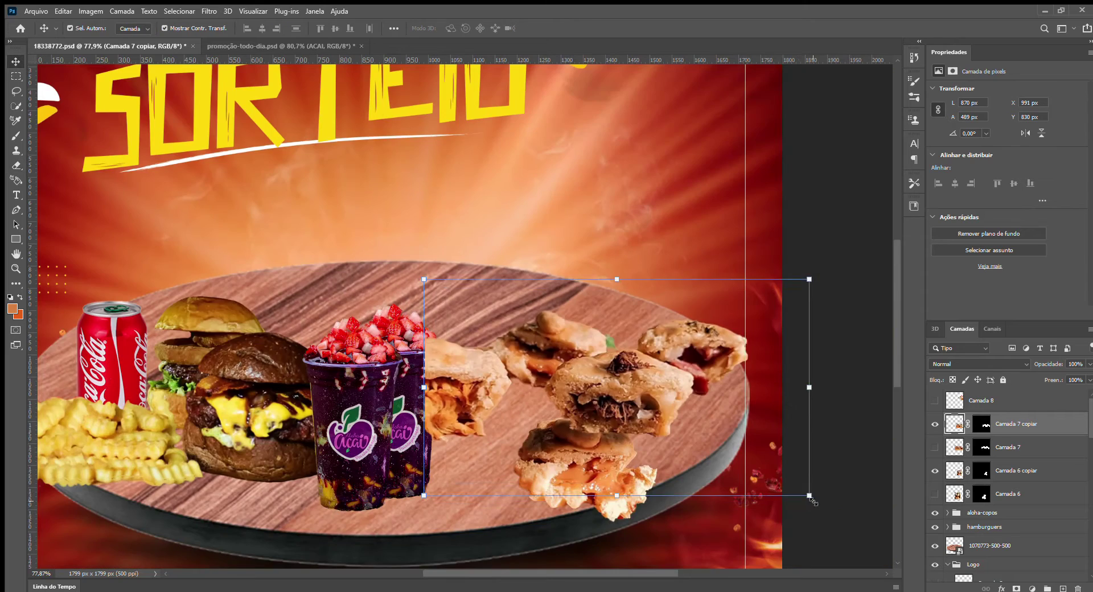
left_click_drag(807, 498, 768, 476)
left_click_drag(678, 408, 638, 421)
scroll(689, 296, "down", 3)
scroll(623, 329, "up", 2)
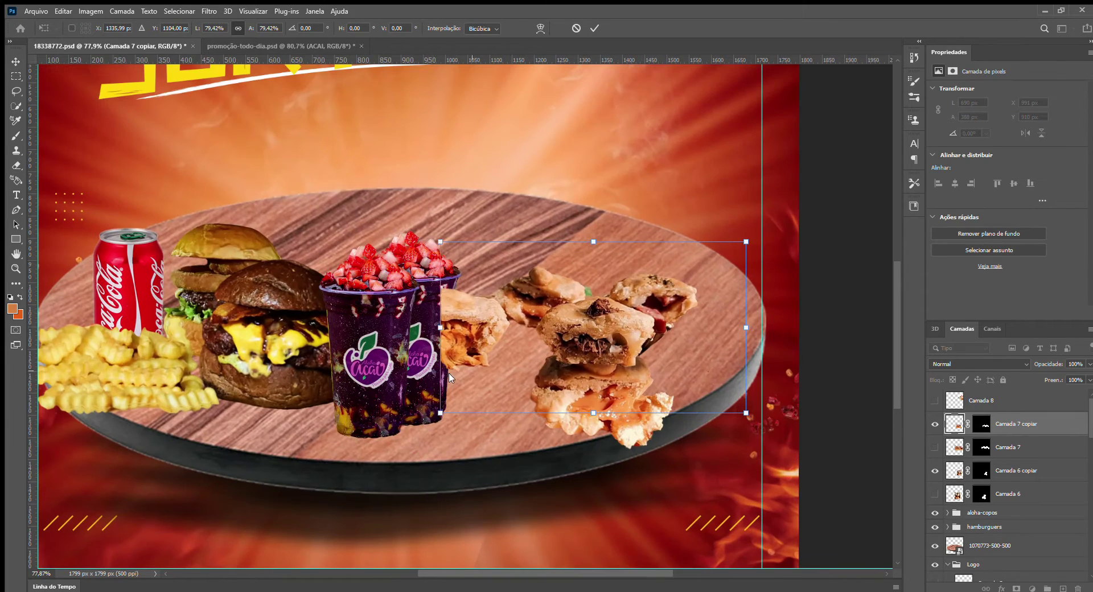
left_click_drag(441, 415, 445, 437)
key("ctrl+z")
left_click_drag(478, 353, 477, 341)
key("Return")
Place Camada 7 copiar below the aloha-copos group so the empadas sit behind the açaí cups.
left_click_drag(1014, 425, 1007, 520)
scroll(490, 236, "up", 10)
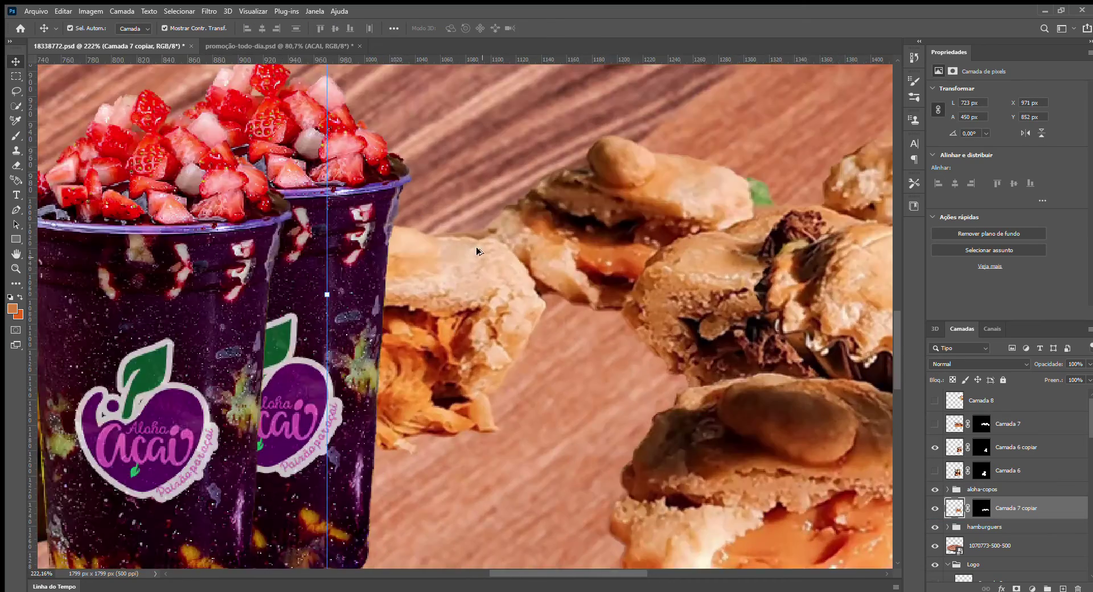
key("e")
scroll(487, 216, "down", 5)
scroll(517, 279, "up", 7)
scroll(501, 273, "down", 7)
Rotate Camada 6 copiar by -1.77° and move its empadas left toward the açaí cups.
left_click(985, 401)
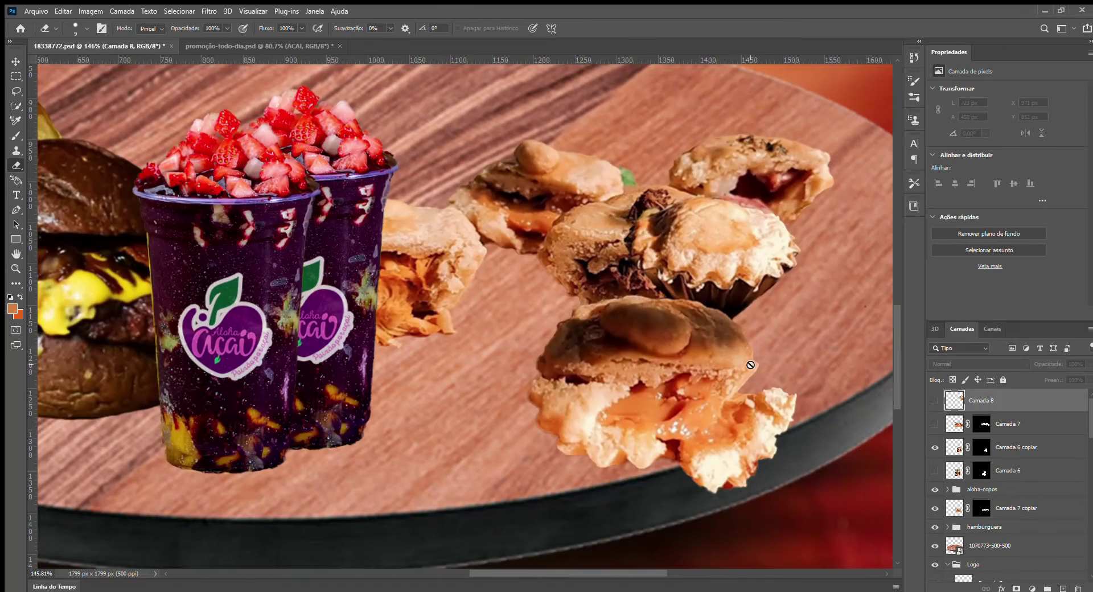
scroll(985, 438, "down", 3)
left_click(1019, 484)
scroll(937, 482, "up", 2)
scroll(940, 478, "up", 1)
left_click(934, 448)
left_click(935, 448)
left_click(1017, 451)
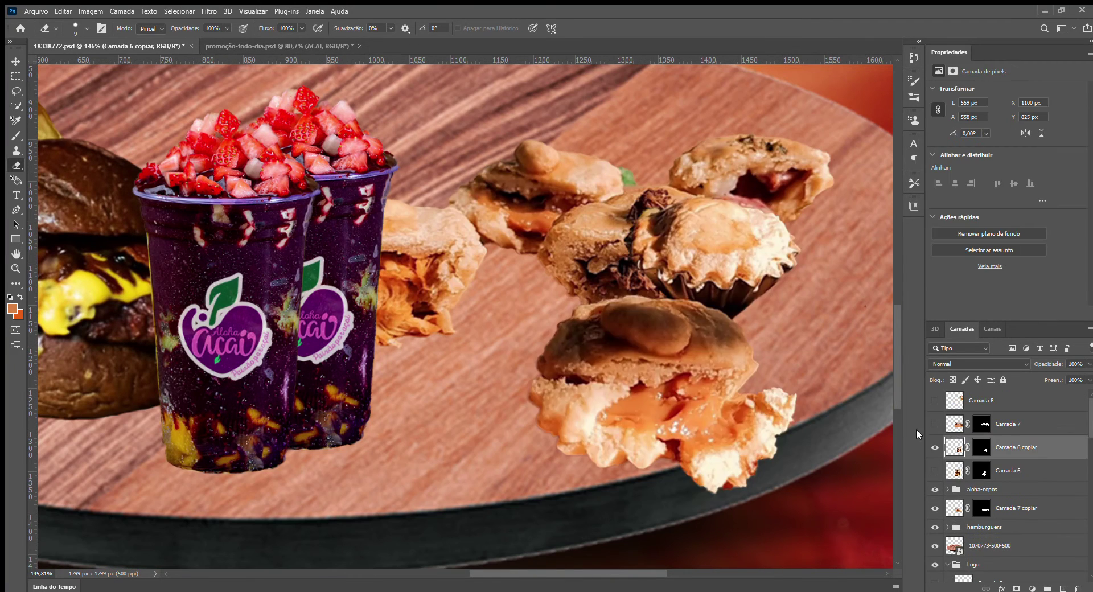
scroll(561, 330, "down", 2)
key("v")
left_click_drag(548, 345, 576, 352)
left_click_drag(794, 477, 801, 471)
left_click_drag(607, 338, 546, 344)
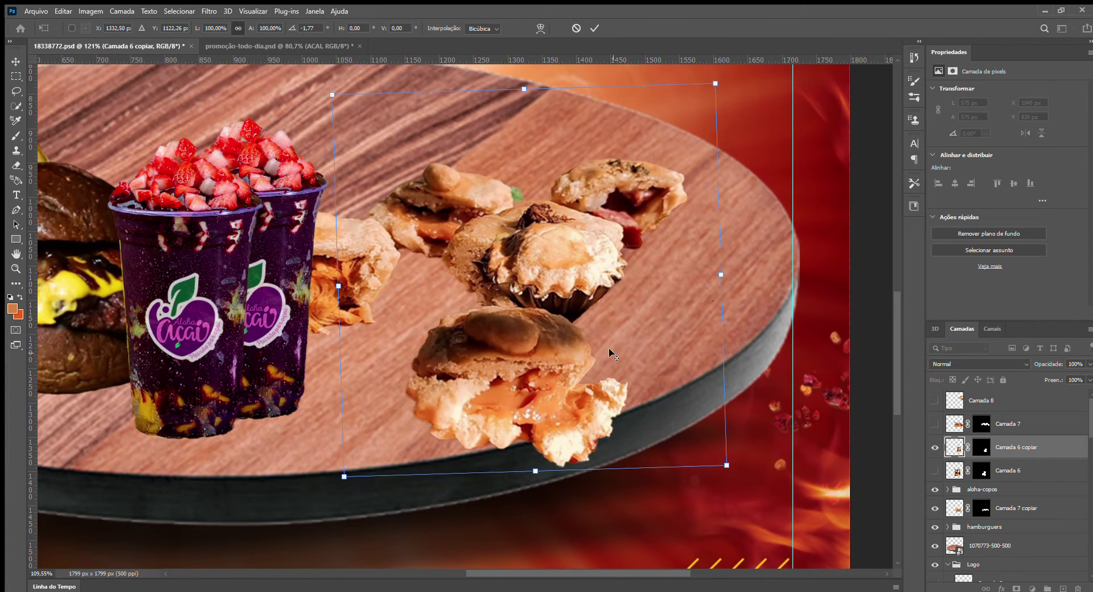
Move Camada 7 copiar to the right behind the front empada, adjusting its tilt and position.
scroll(677, 427, "down", 3)
left_click(954, 506)
left_click_drag(501, 245, 609, 282)
scroll(609, 281, "up", 2)
scroll(551, 308, "down", 2)
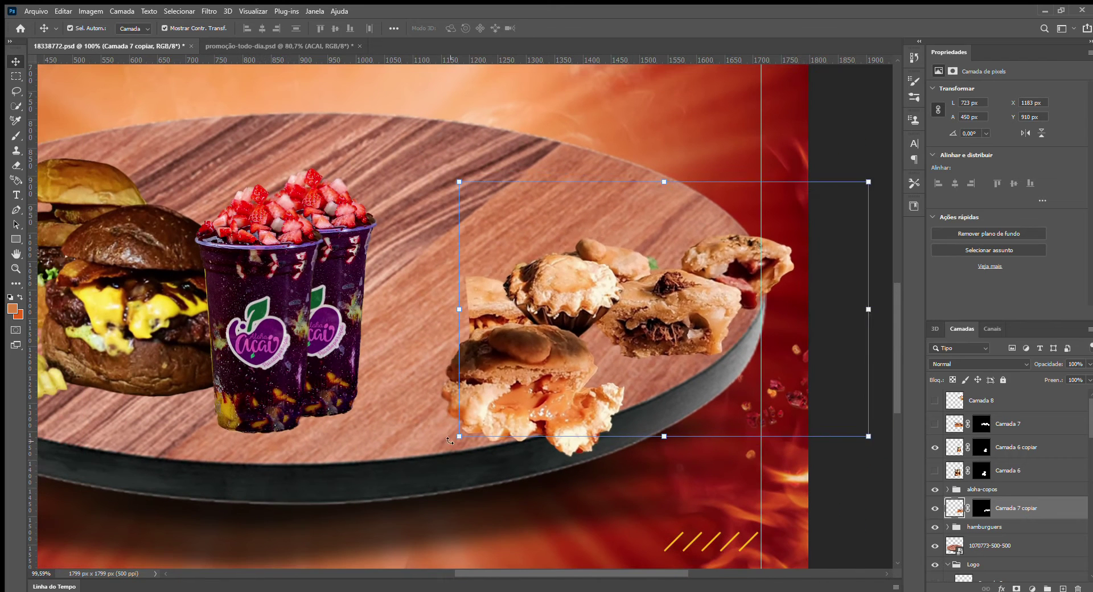
left_click_drag(547, 457, 536, 453)
left_click_drag(541, 391, 516, 398)
key("Return")
Nudge Camada 6 copiar, duplicate it, and move the duplicate up and left over the board.
left_click_drag(564, 446, 557, 434)
key("ctrl+j")
mouse_move(563, 282)
left_mouse_down()
mouse_move(459, 111)
mouse_move(467, 98)
left_mouse_up()
Erase the whole round empada from Camada 6 copiar, leaving only the open caramel one.
left_click(567, 287)
scroll(595, 294, "up", 4)
key("e")
key("bracketright")
key("bracketright")
mouse_move(468, 262)
left_mouse_down()
mouse_move(607, 278)
mouse_move(474, 287)
mouse_move(504, 295)
left_mouse_up()
scroll(545, 321, "up", 8)
left_click_drag(433, 309, 627, 366)
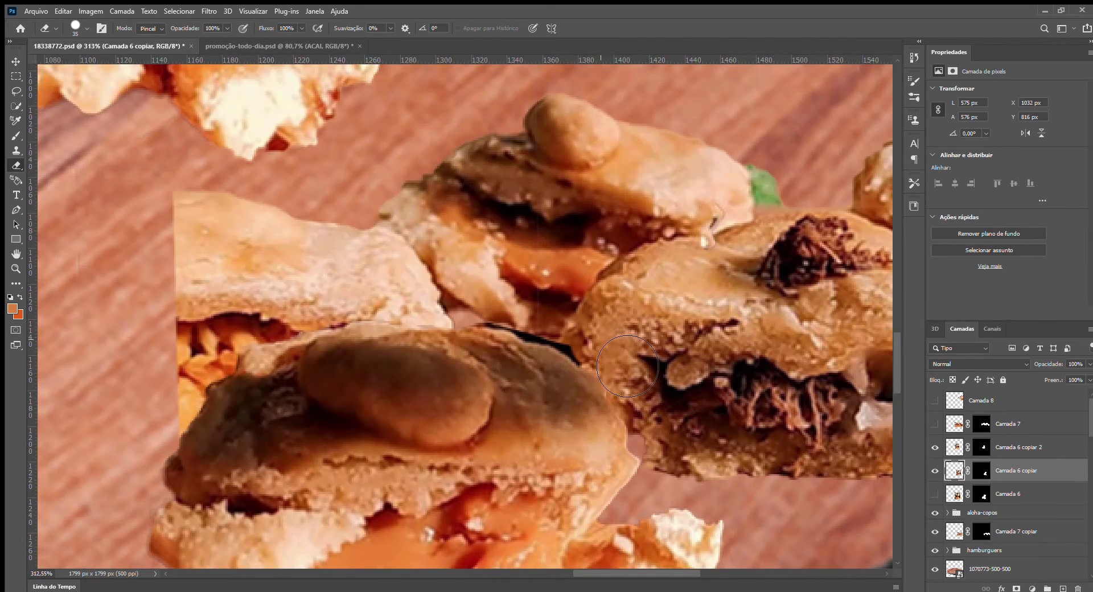
scroll(465, 322, "down", 5)
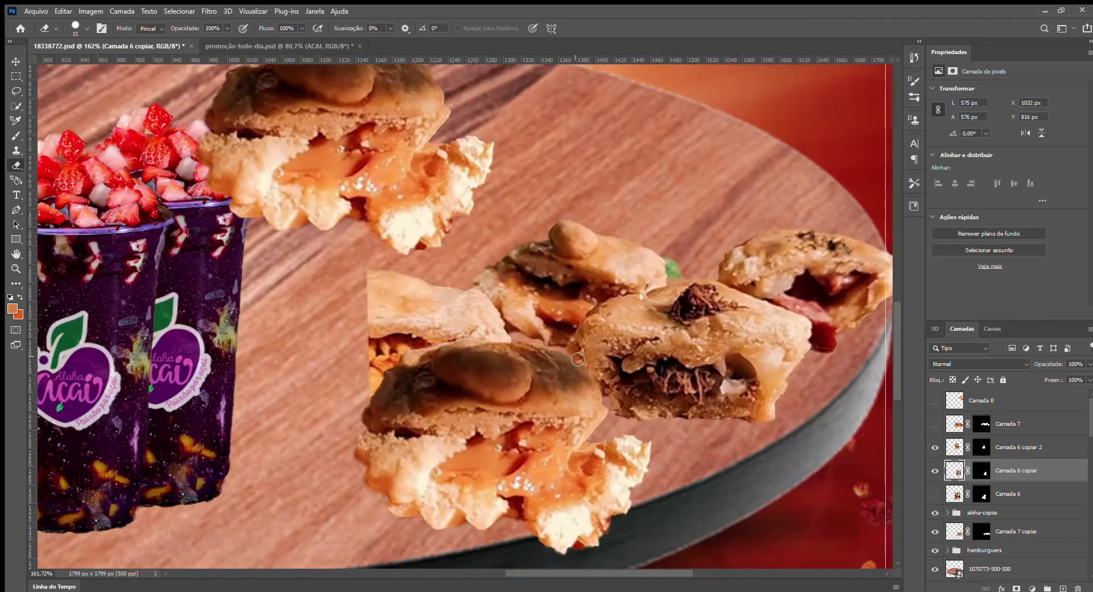
Move the duplicate Camada 6 copiar 2 down and scale it slightly smaller.
key("v")
left_click_drag(449, 94, 494, 280)
scroll(731, 370, "up", 1)
scroll(558, 407, "down", 2)
left_click_drag(653, 132, 627, 157)
scroll(456, 399, "up", 1)
key("Return")
Erase the open empada from Camada 6 copiar 2 and place its round empada behind the others.
key("e")
mouse_move(434, 411)
left_mouse_down()
mouse_move(411, 437)
mouse_move(434, 372)
mouse_move(536, 422)
mouse_move(581, 380)
mouse_move(458, 353)
left_mouse_up()
key("v")
left_click_drag(955, 446, 958, 543)
left_click_drag(487, 259, 647, 228)
scroll(535, 319, "down", 3)
scroll(471, 346, "up", 2)
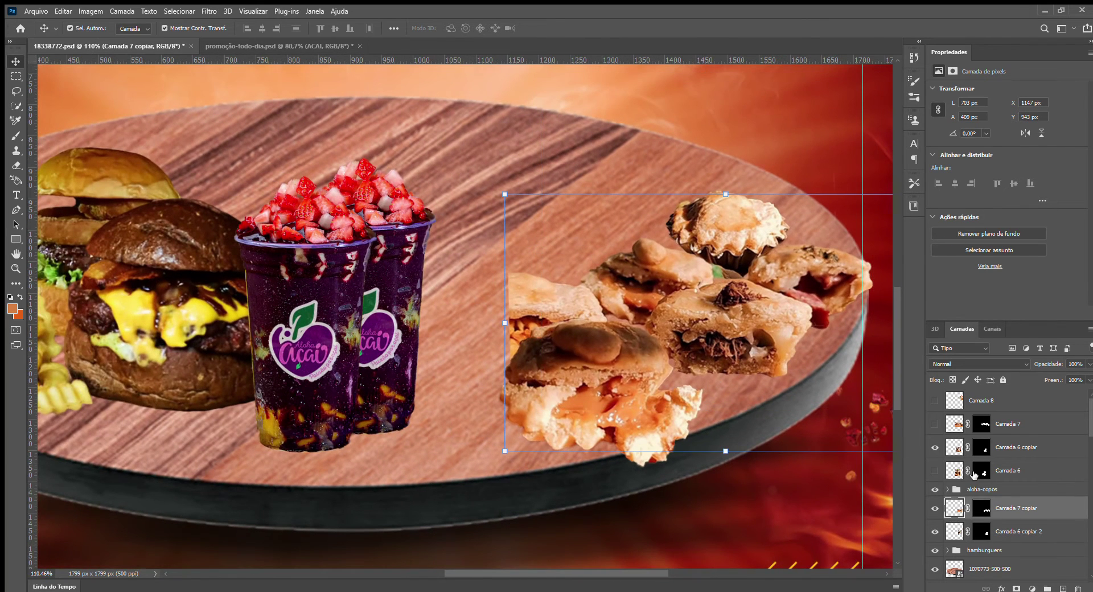
Identify the empada layers by toggling visibility and erase the cropped left empada from Camada 7 copiar.
scroll(663, 371, "up", 1)
key("e")
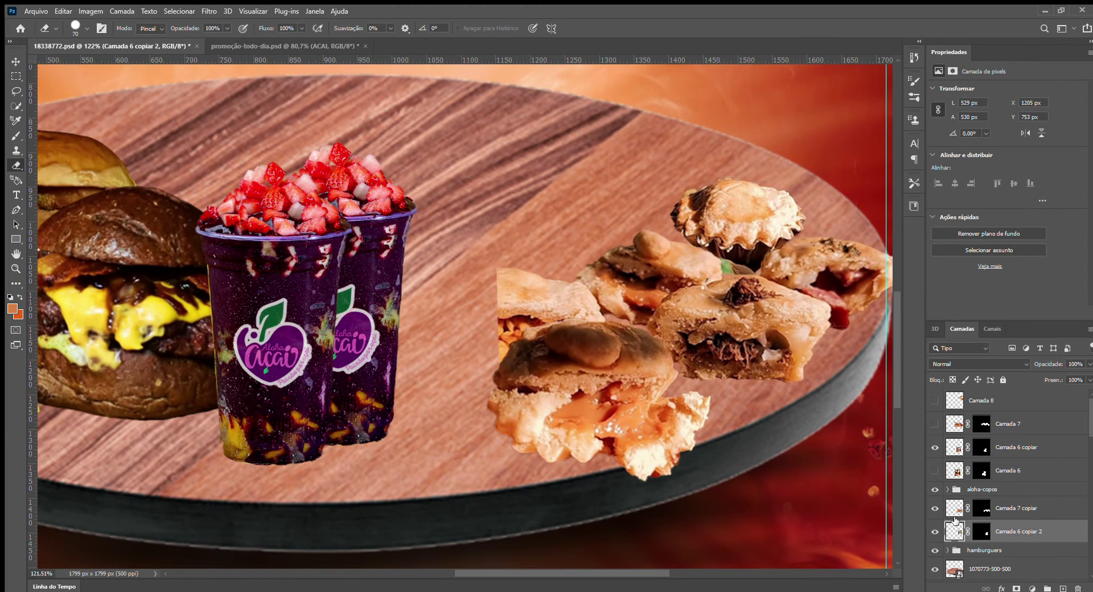
left_click(935, 508)
left_click(934, 508)
left_click(935, 448)
left_click(935, 447)
left_click(736, 308, "ctrl")
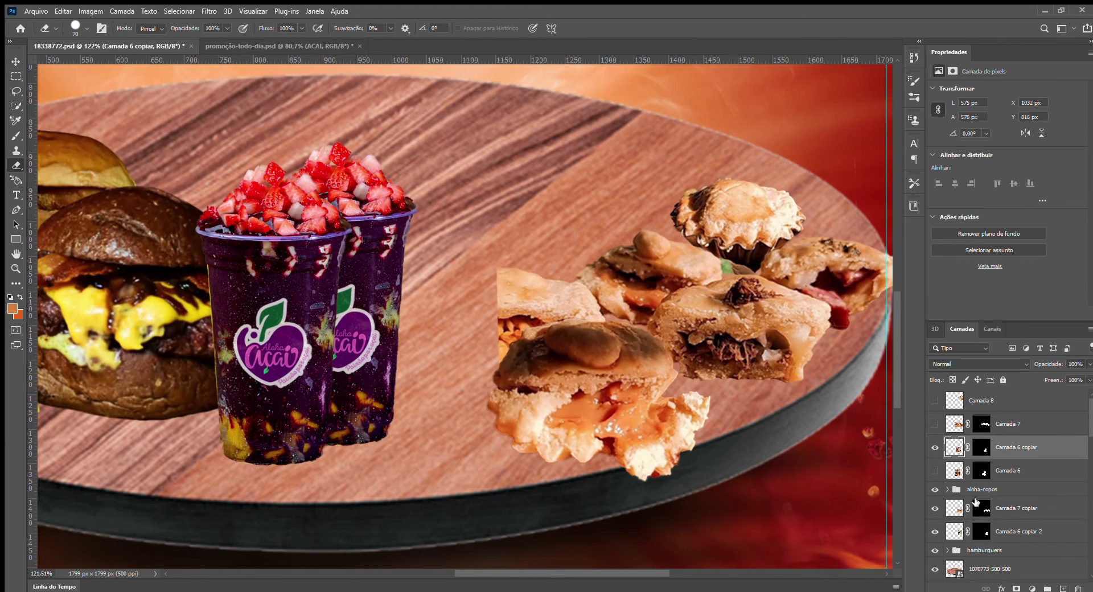
left_click(960, 477)
left_click(959, 509)
scroll(520, 268, "up", 2)
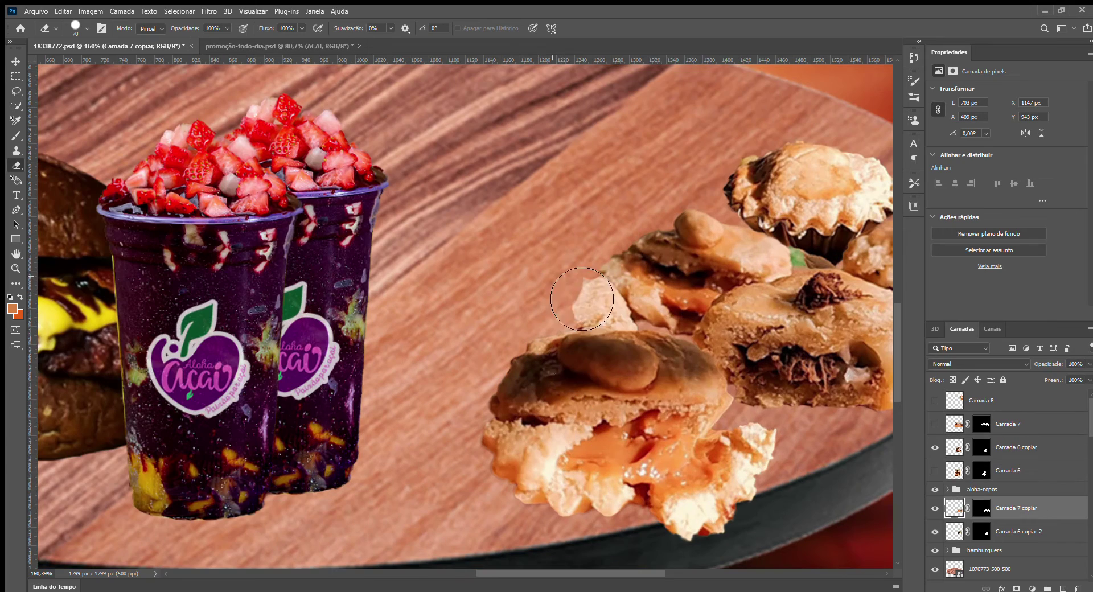
left_click_drag(648, 380, 596, 314)
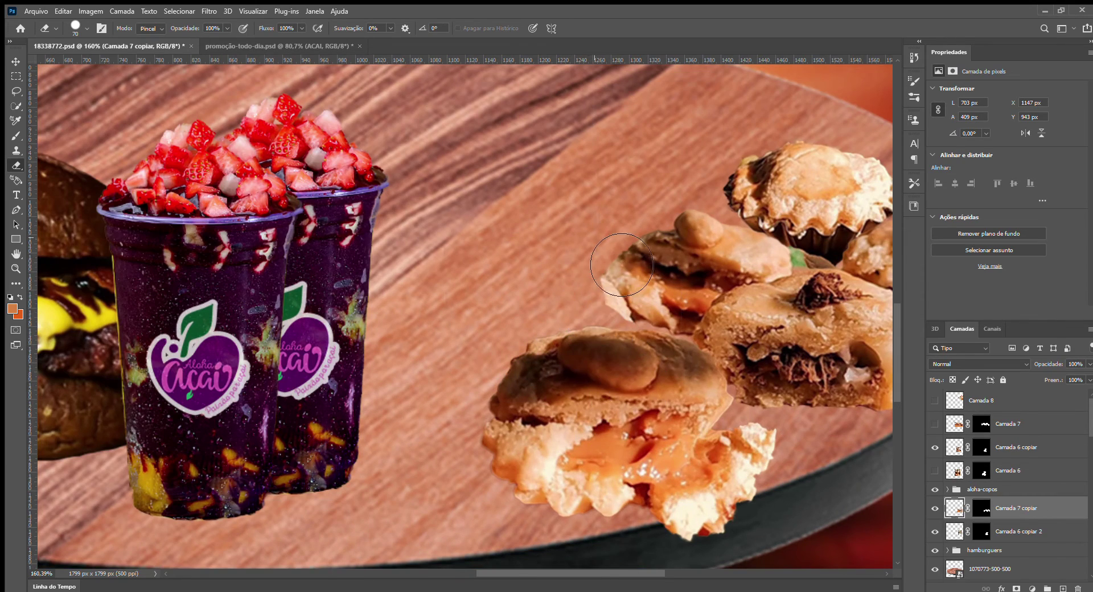
Rebuild the missing left side of the rear caramel empada with cloned and painted crust, and trim its outline.
scroll(689, 342, "up", 4)
key("s")
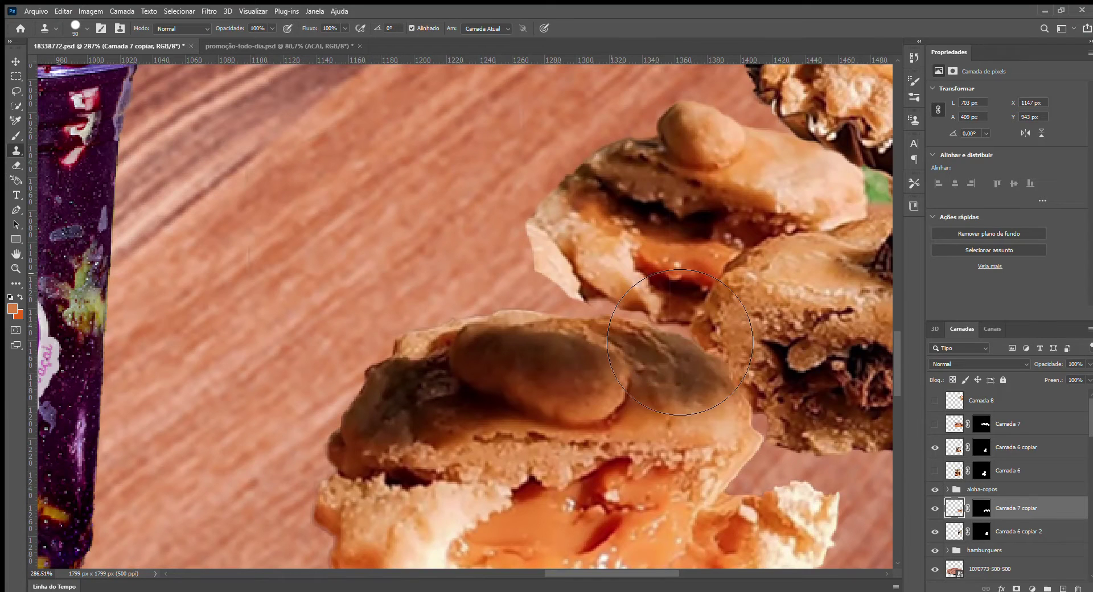
mouse_move(628, 283)
left_mouse_down()
mouse_move(592, 288)
mouse_move(608, 300)
mouse_move(587, 257)
mouse_move(612, 275)
mouse_move(571, 293)
mouse_move(574, 231)
mouse_move(633, 279)
mouse_move(605, 276)
left_mouse_up()
key("b")
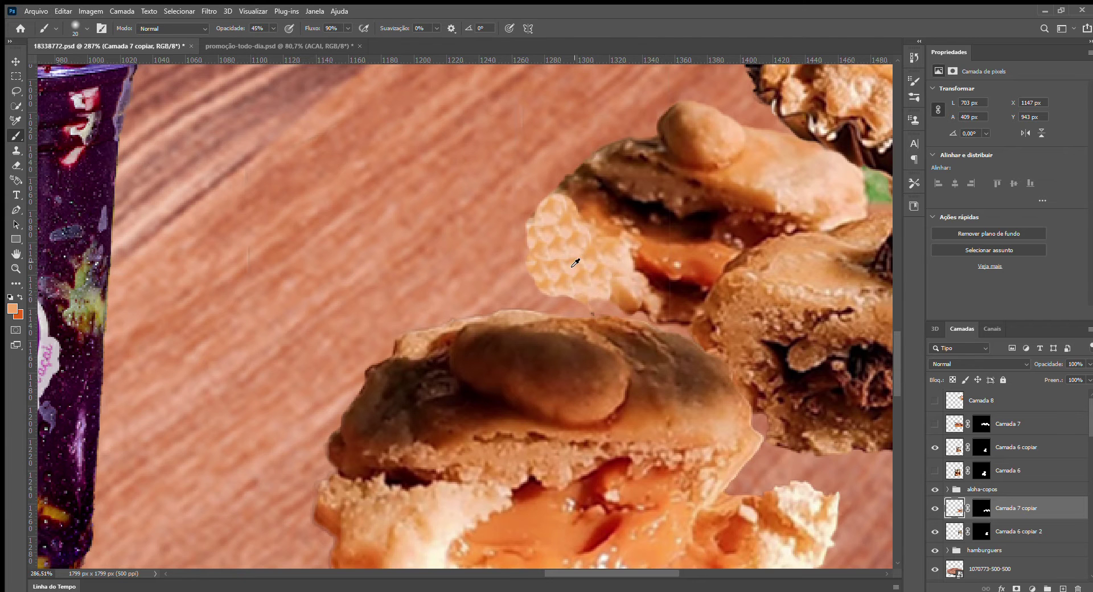
key("e")
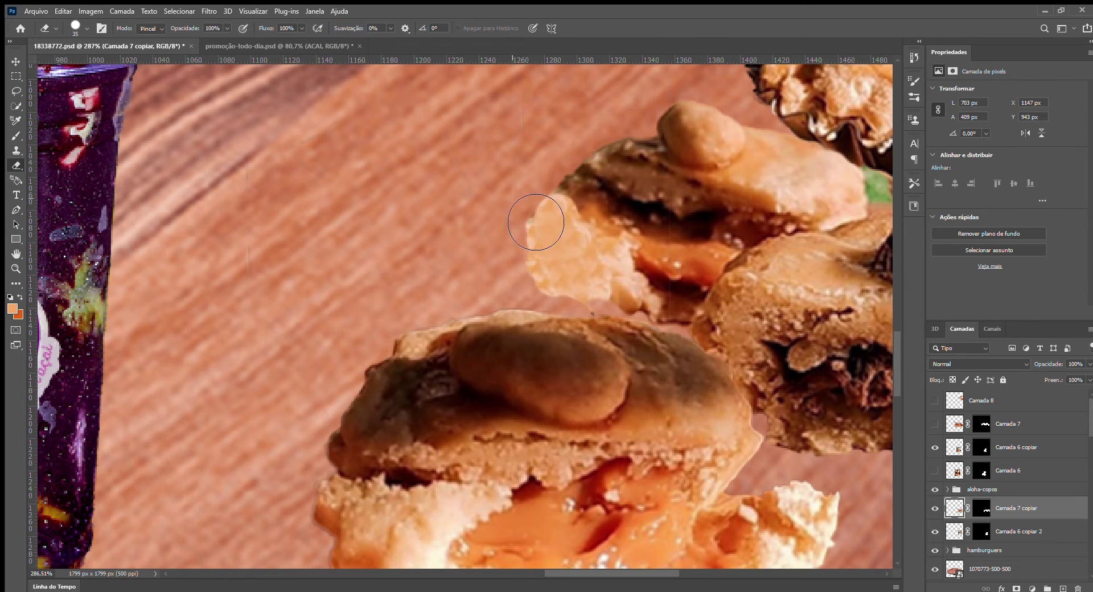
Clone dark crust along the underside of the rebuilt empada edge and undo the excess strokes.
key("s")
left_click_drag(538, 298, 553, 298)
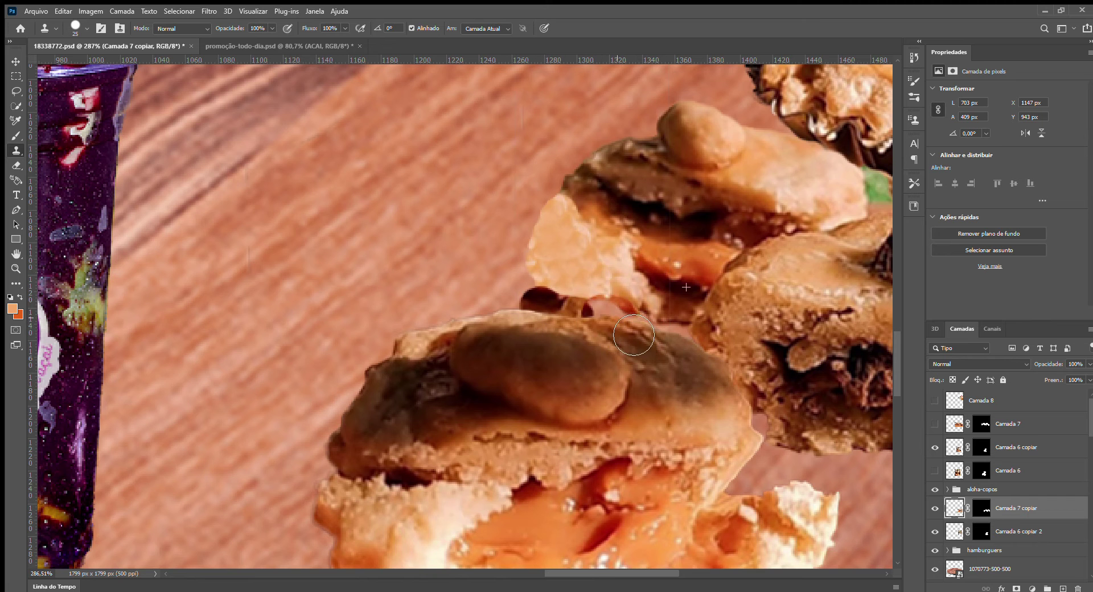
mouse_move(614, 310)
left_mouse_down()
mouse_move(639, 330)
mouse_move(650, 320)
left_mouse_up()
key("ctrl+z")
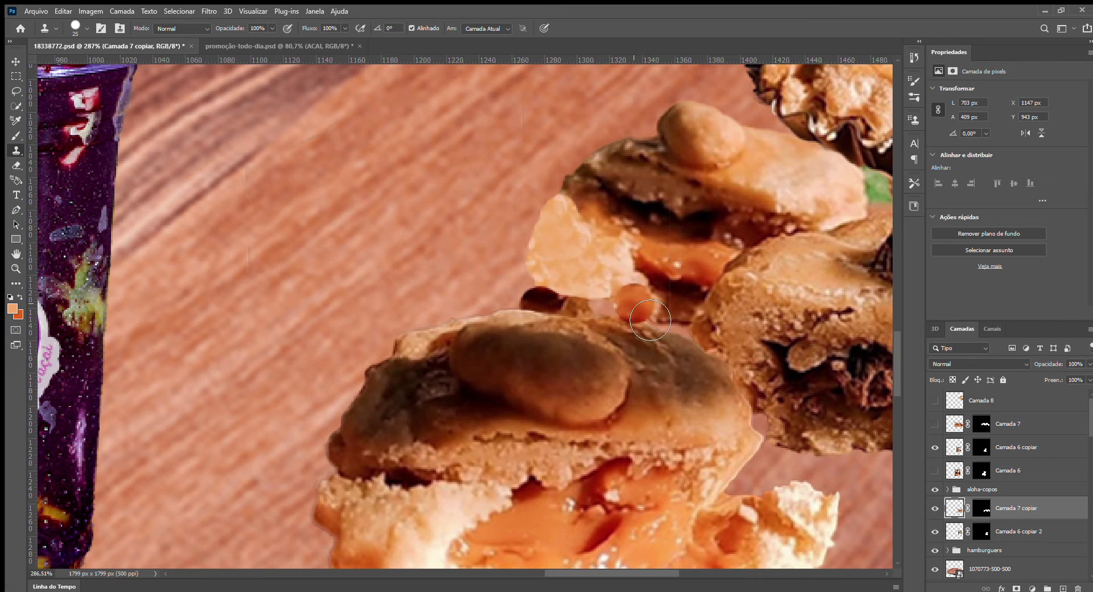
key("ctrl+z")
Paint a shadow along the rebuilt empada's underside with a sampled dark colour and erase the overflow.
key("b")
left_click(660, 297, "alt")
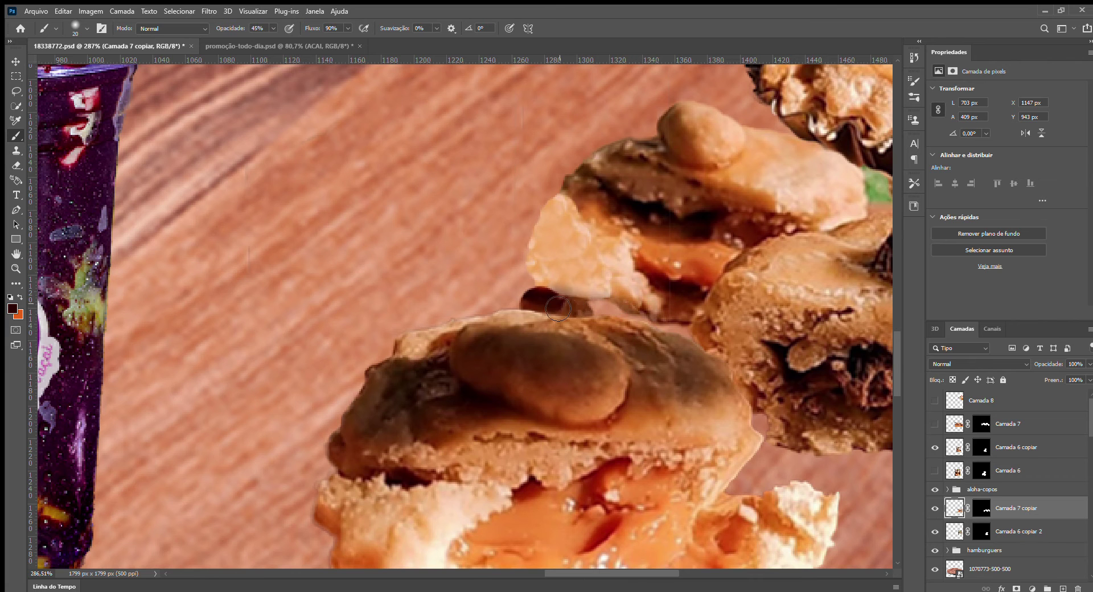
left_click_drag(537, 296, 650, 329)
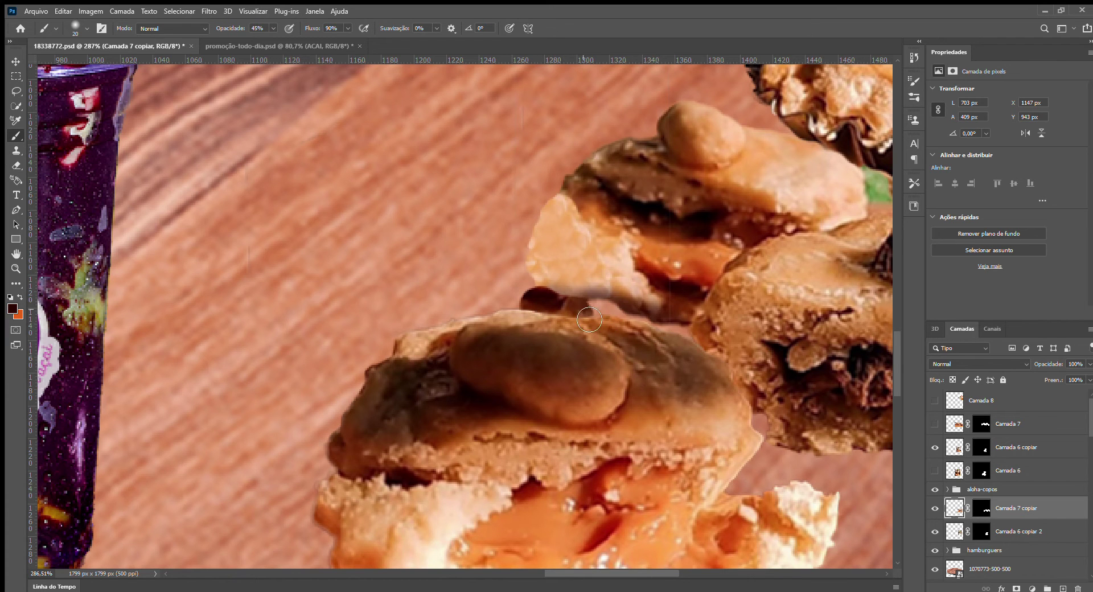
key("e")
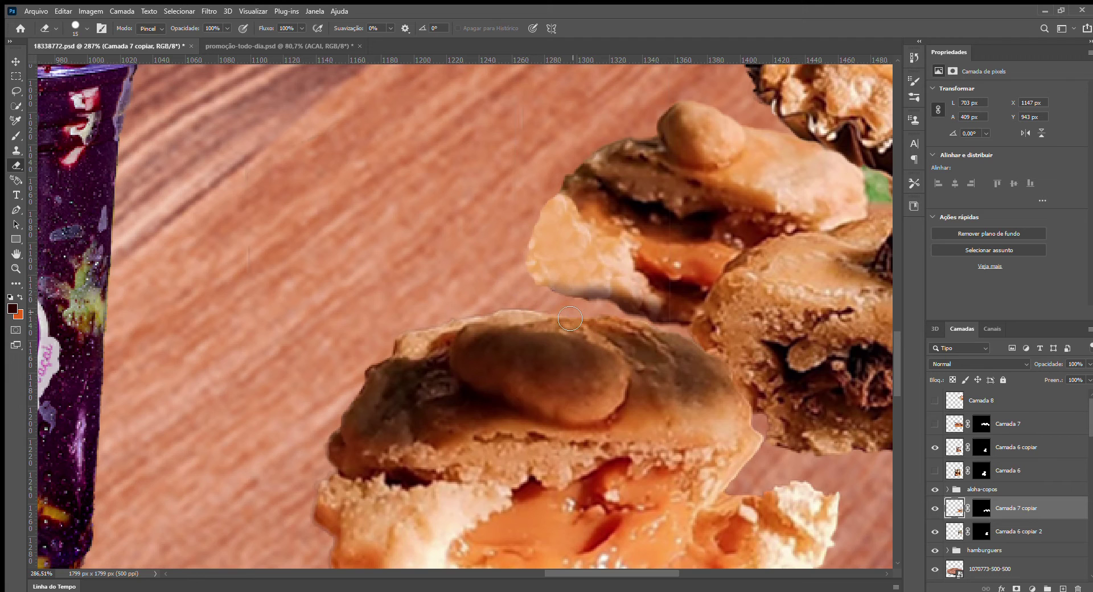
Try to paint dark shading along the left edge of the rebuilt crust.
key("b")
mouse_move(553, 290)
left_mouse_down()
mouse_move(540, 270)
mouse_move(543, 220)
left_mouse_up()
key("ctrl+z")
scroll(590, 286, "down", 5)
scroll(635, 352, "up", 5)
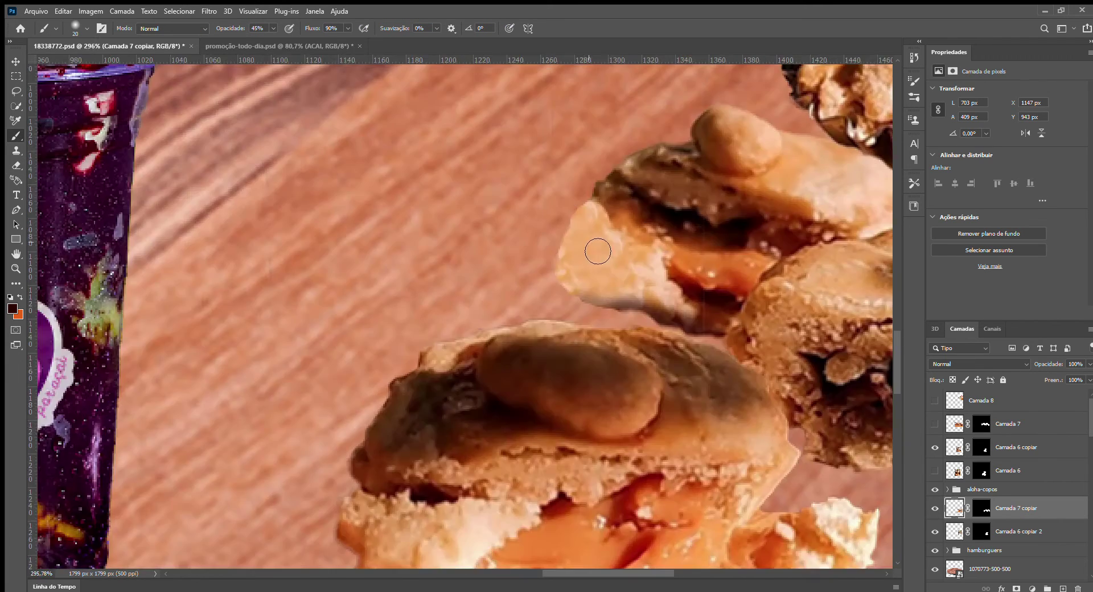
Try to paint a thinner dark outline along the left edge of the rebuilt empada crust.
key("bracketleft")
scroll(595, 228, "up", 2)
mouse_move(593, 196)
left_mouse_down()
mouse_move(580, 221)
mouse_move(554, 291)
mouse_move(577, 333)
left_mouse_up()
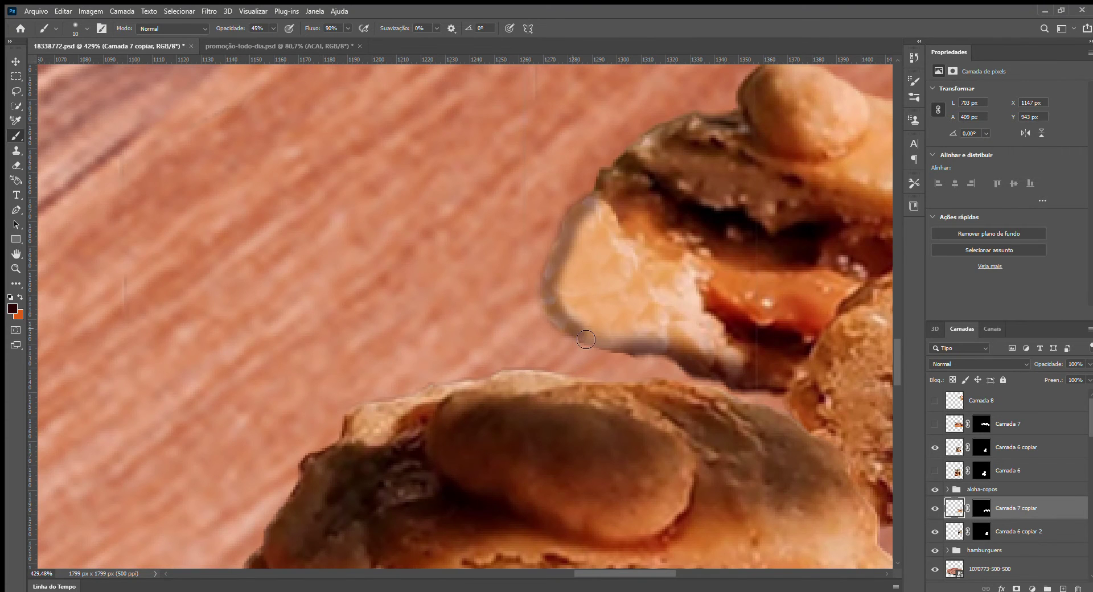
key("ctrl+z")
Paint over the left edge of the rebuilt empada with a light crust colour sampled from it.
scroll(603, 316, "down", 4)
scroll(598, 297, "up", 3)
left_click(594, 244, "alt")
mouse_move(610, 268)
left_mouse_down()
mouse_move(596, 338)
mouse_move(624, 357)
mouse_move(648, 345)
mouse_move(571, 323)
mouse_move(586, 271)
left_mouse_up()
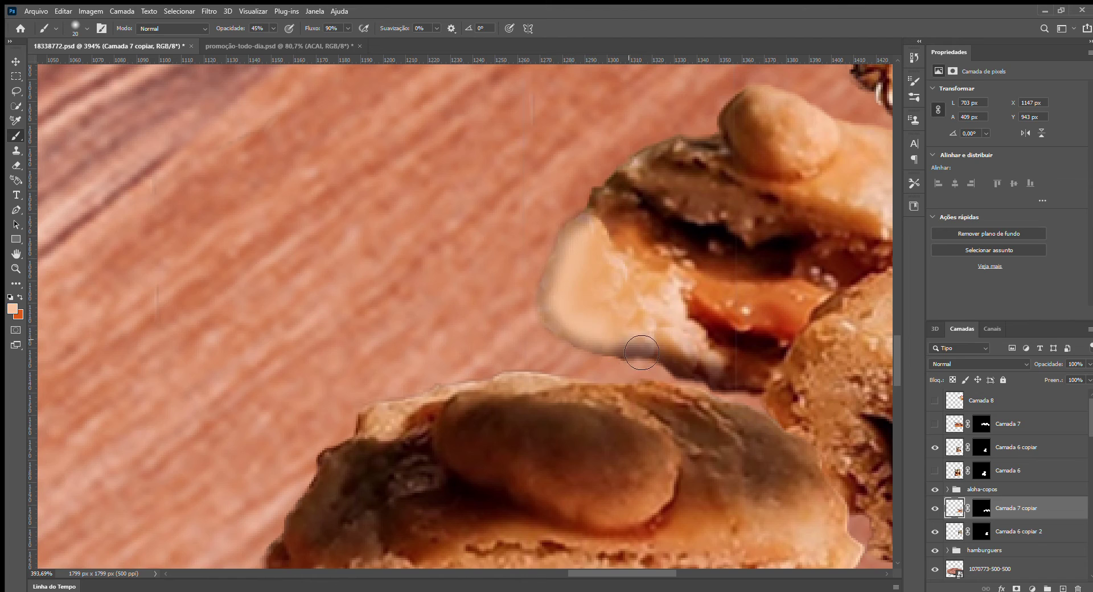
scroll(649, 385, "down", 5)
scroll(743, 391, "up", 4)
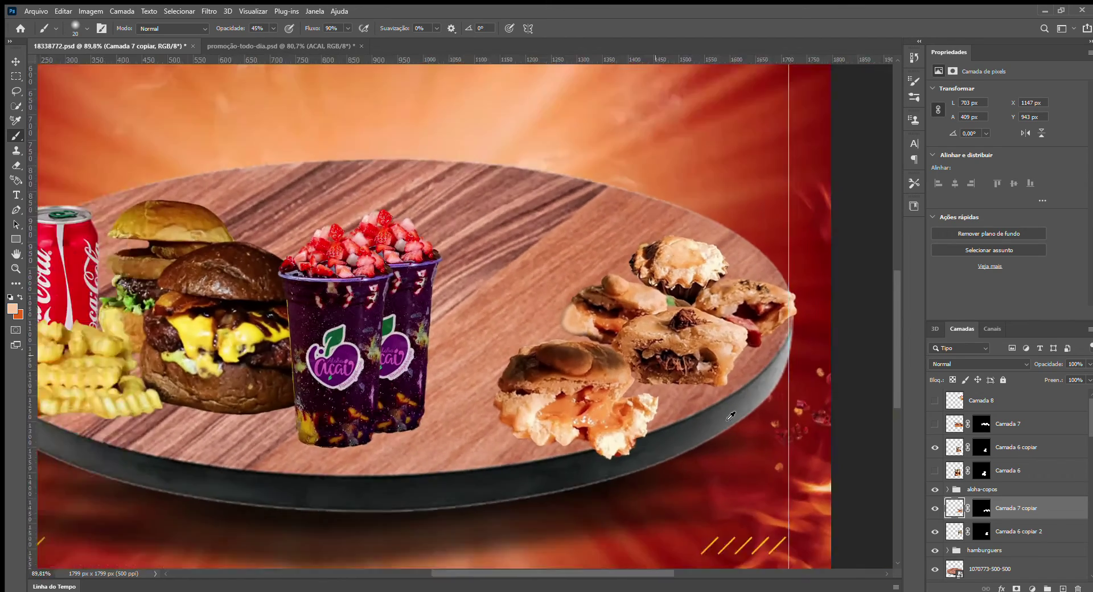
scroll(743, 390, "down", 3)
scroll(742, 391, "up", 2)
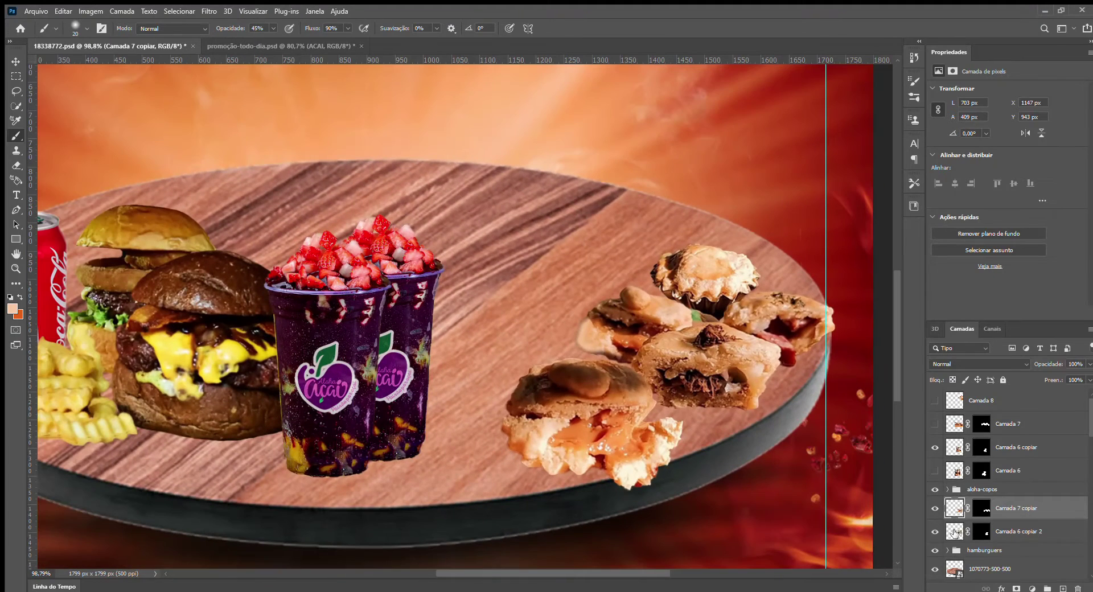
left_click(957, 447)
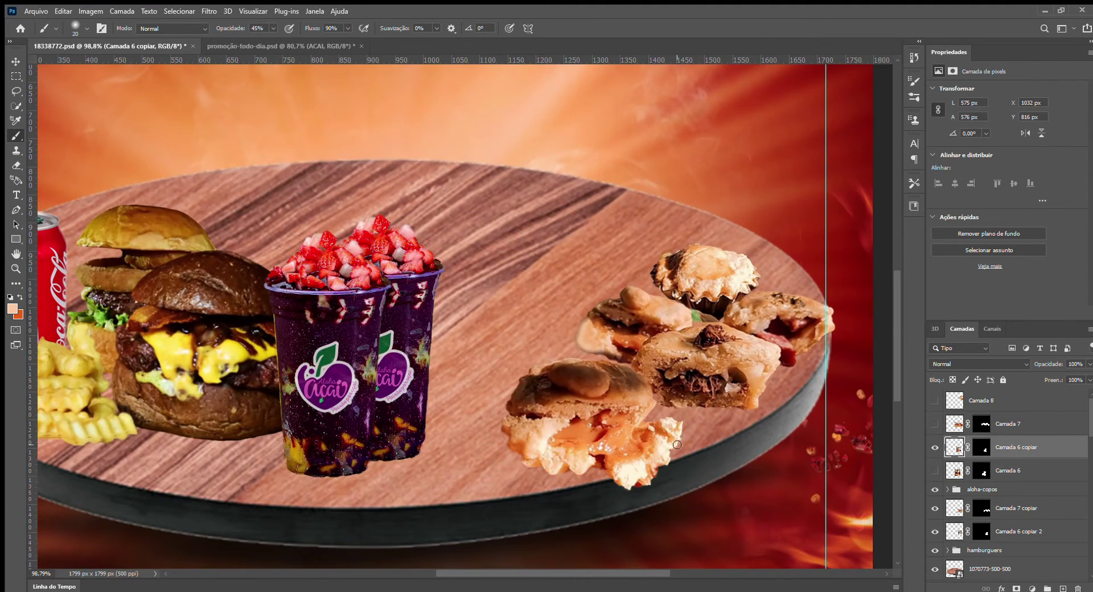
scroll(647, 432, "down", 2)
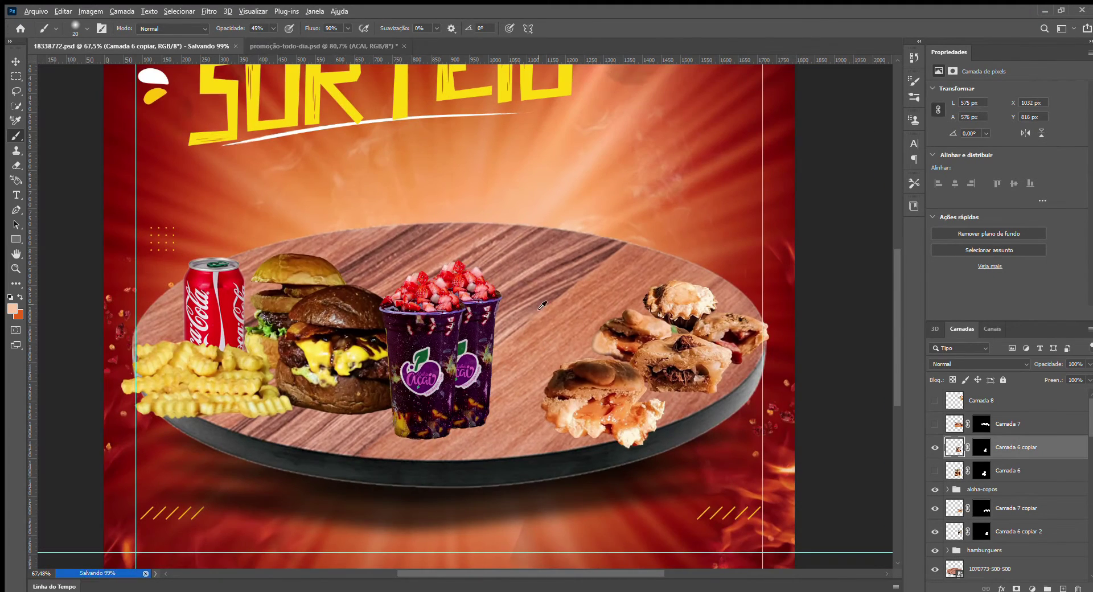
scroll(658, 279, "up", 1)
left_click(935, 423)
left_click(934, 423)
left_click(935, 423)
left_click(935, 424)
Show the Camada 8 cake image, scale it to 70.66% mirrored horizontally, and place it between the açaí cups and empadas.
left_click(935, 401)
key("v")
left_click_drag(686, 146, 588, 212)
left_click_drag(503, 307, 583, 228)
left_click_drag(646, 138, 546, 307)
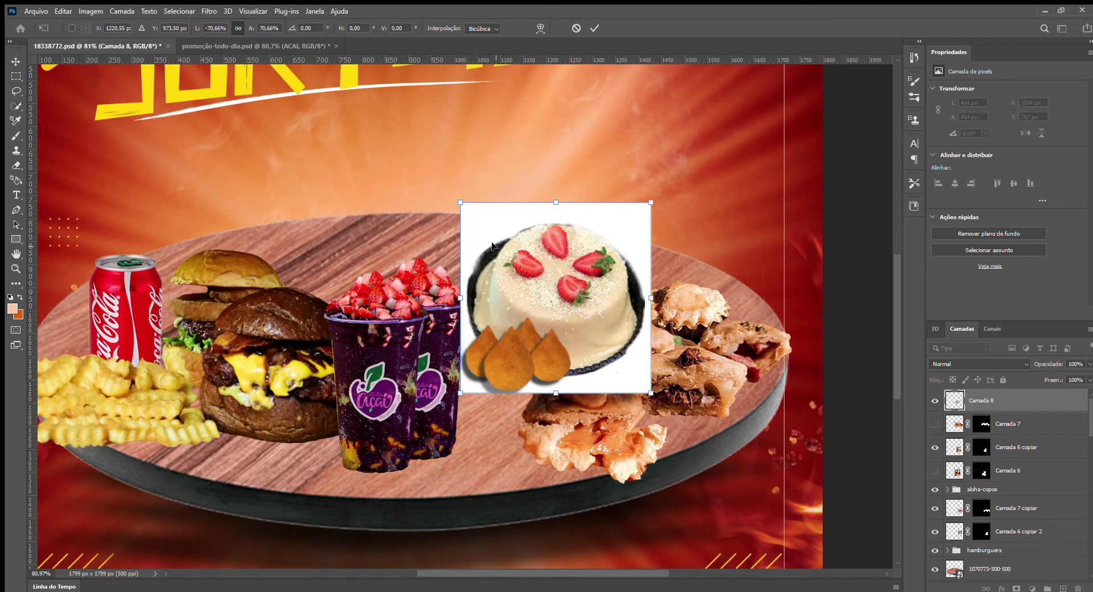
left_click_drag(544, 292, 547, 286)
Select the cake and coxinhas on Camada 8 and add the tray's lower right rim to the selection.
scroll(548, 290, "up", 5)
left_click(15, 106)
scroll(684, 370, "up", 9)
key("shift+w")
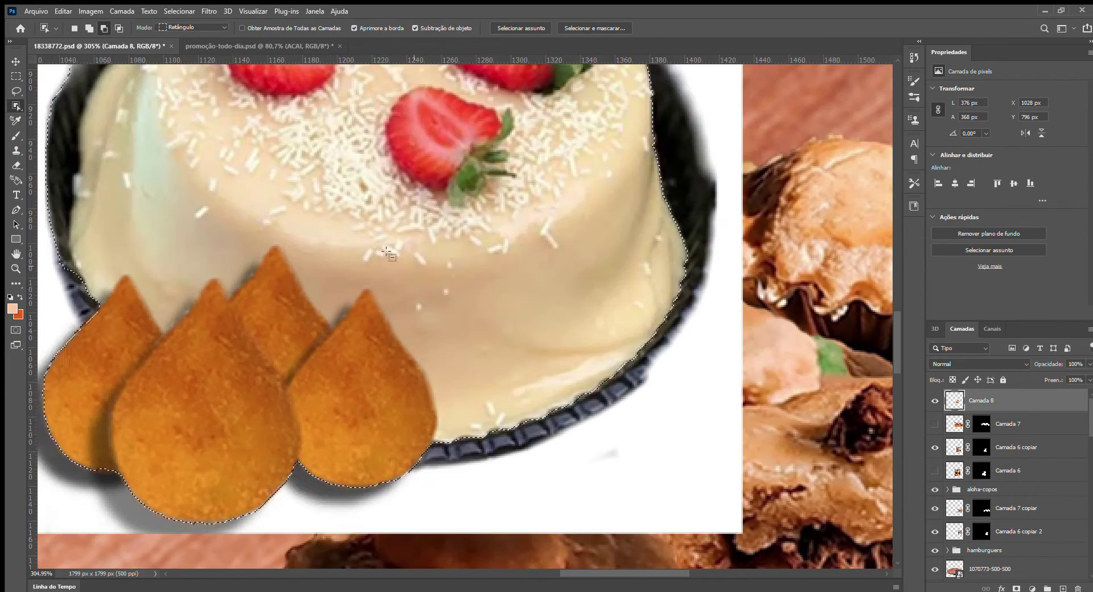
left_click_drag(450, 450, 608, 393)
scroll(640, 289, "down", 4)
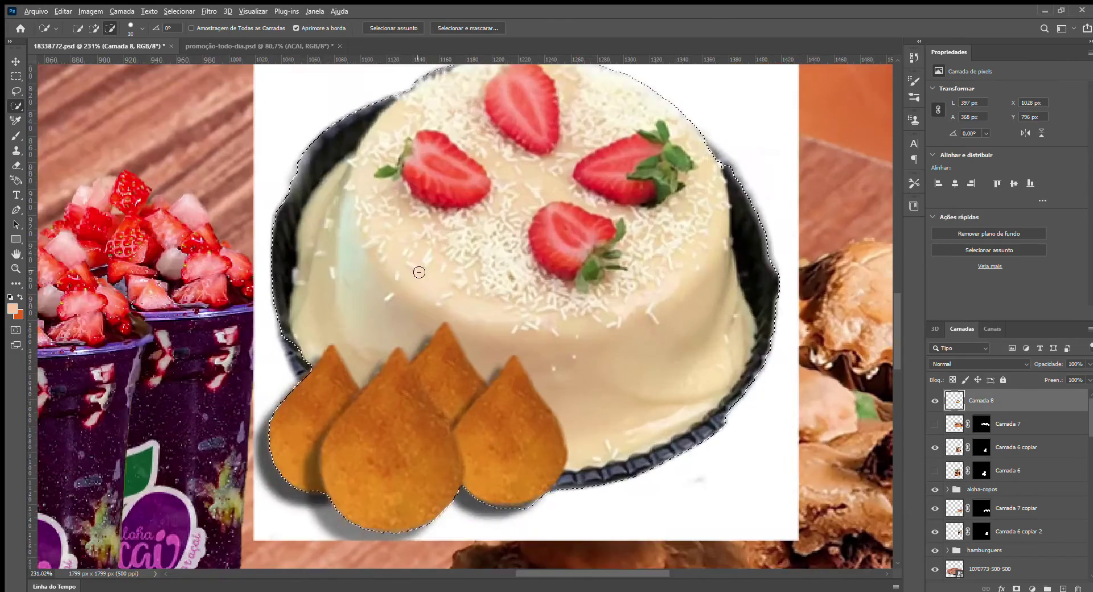
Refine the selection around the coxinhas' bases and the tray edge with a very small Quick Selection brush.
scroll(702, 262, "up", 6)
scroll(702, 262, "down", 4)
scroll(666, 409, "up", 5)
key("[")
key("[")
key("[")
key("[")
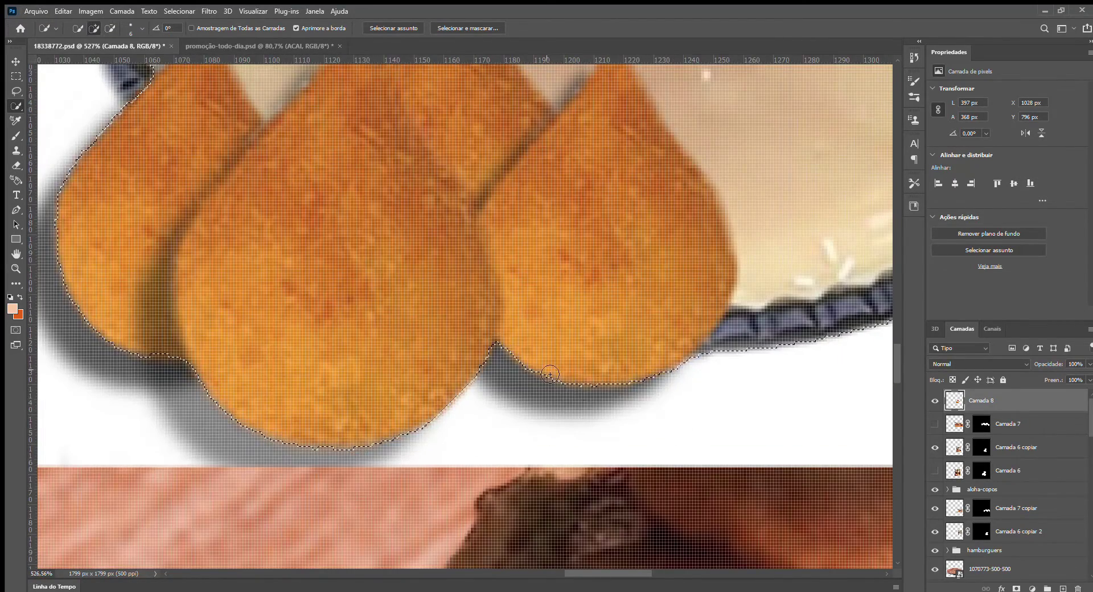
scroll(378, 391, "down", 2)
scroll(456, 393, "up", 4)
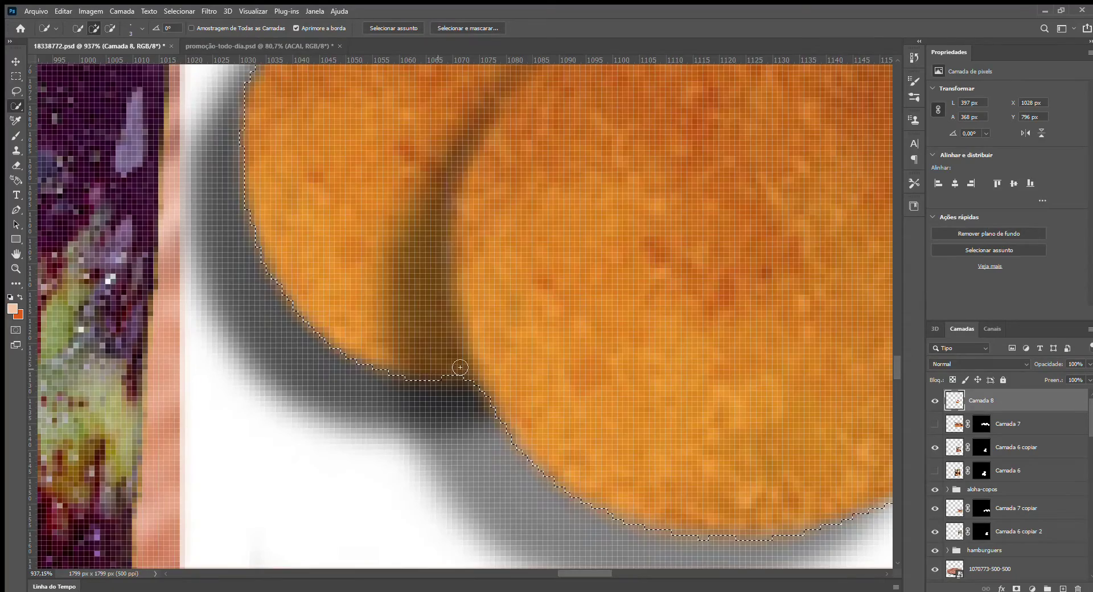
key("[")
key("[")
key("[")
scroll(447, 376, "down", 7)
left_click_drag(403, 191, 412, 223)
left_click_drag(390, 259, 362, 319)
scroll(365, 364, "down", 6)
Mask the cake layer from the selection and refine it with colour decontamination, output to a new layer with layer mask.
left_click(1016, 589)
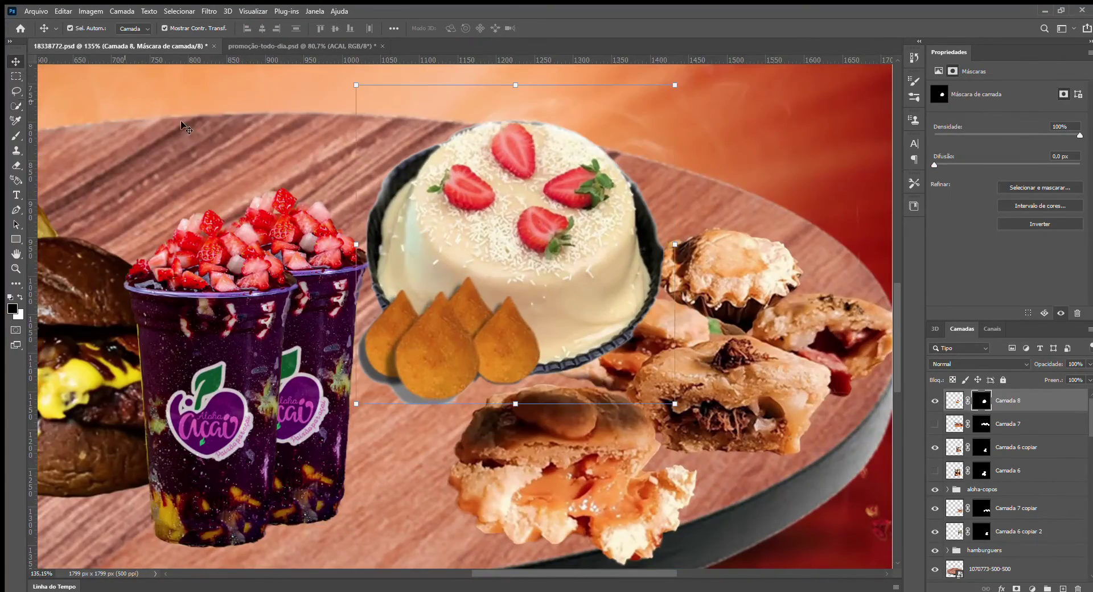
left_click(13, 61)
scroll(468, 172, "up", 3)
left_click(1040, 187)
left_click(902, 511)
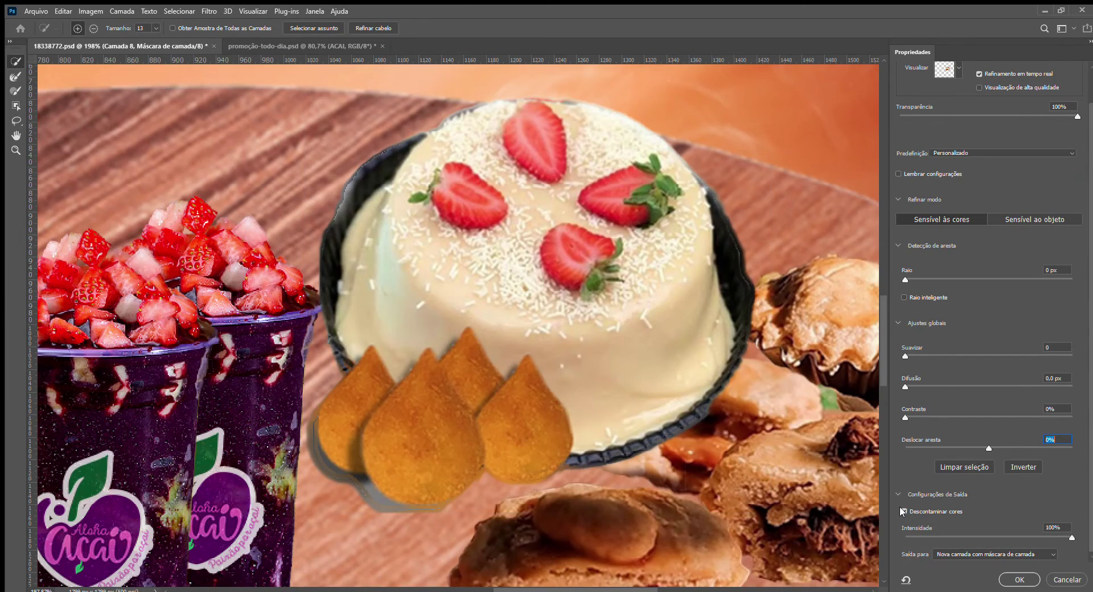
left_click(1017, 579)
Erase the grey shadow beneath the left and front coxinhas on the Camada 8 copiar image.
scroll(398, 440, "up", 7)
left_click_drag(395, 439, 467, 283)
key("e")
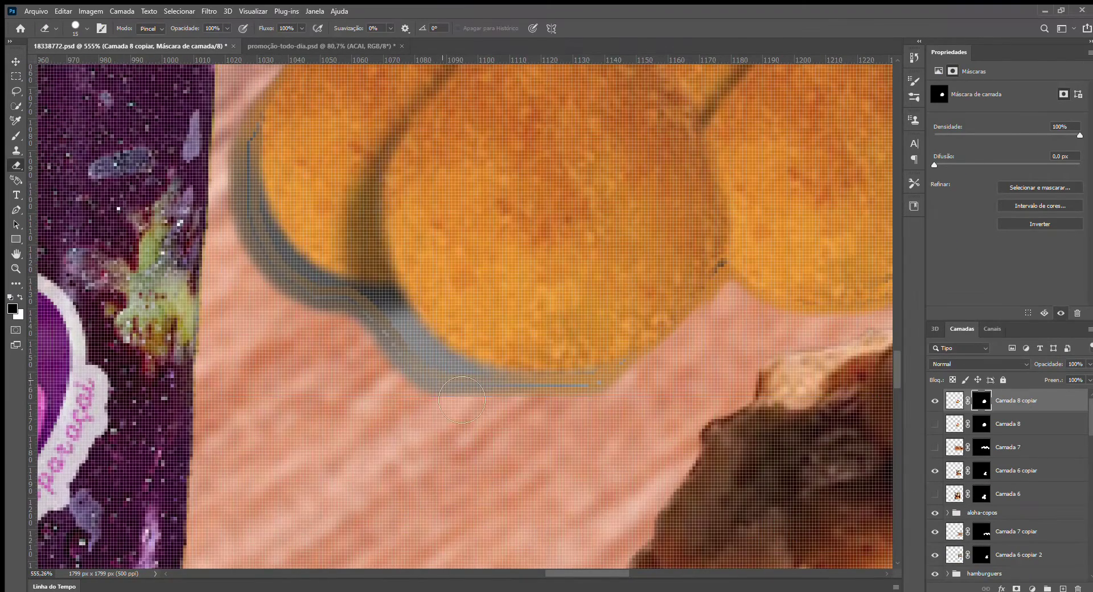
left_click(955, 400)
mouse_move(474, 398)
left_mouse_down()
mouse_move(427, 384)
mouse_move(402, 343)
left_mouse_up()
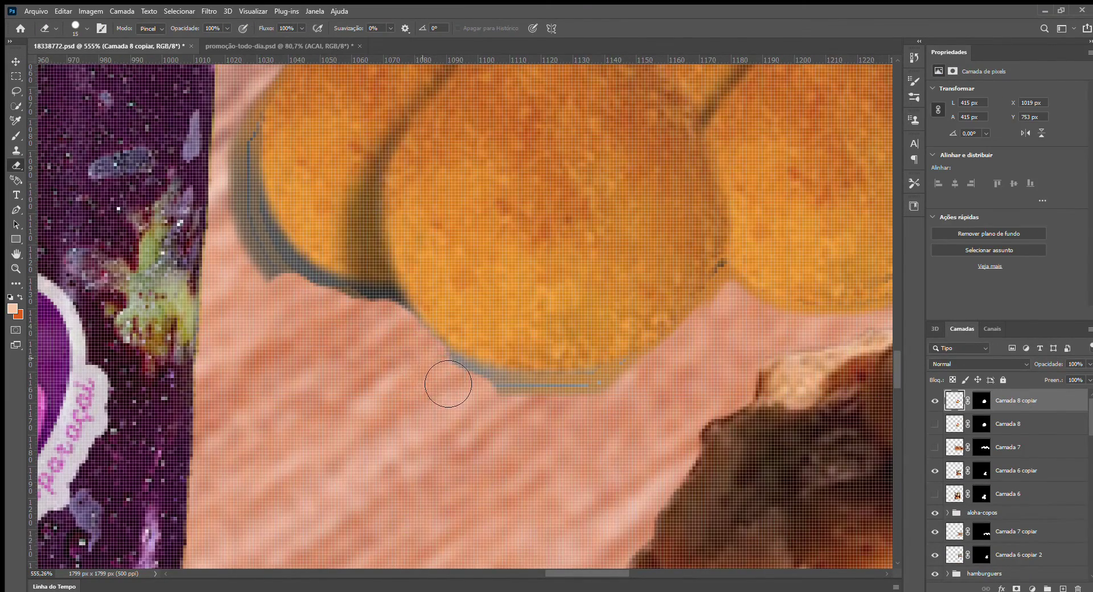
left_click_drag(513, 418, 630, 417)
scroll(312, 291, "up", 4)
mouse_move(241, 244)
left_mouse_down()
mouse_move(340, 322)
mouse_move(453, 363)
left_mouse_up()
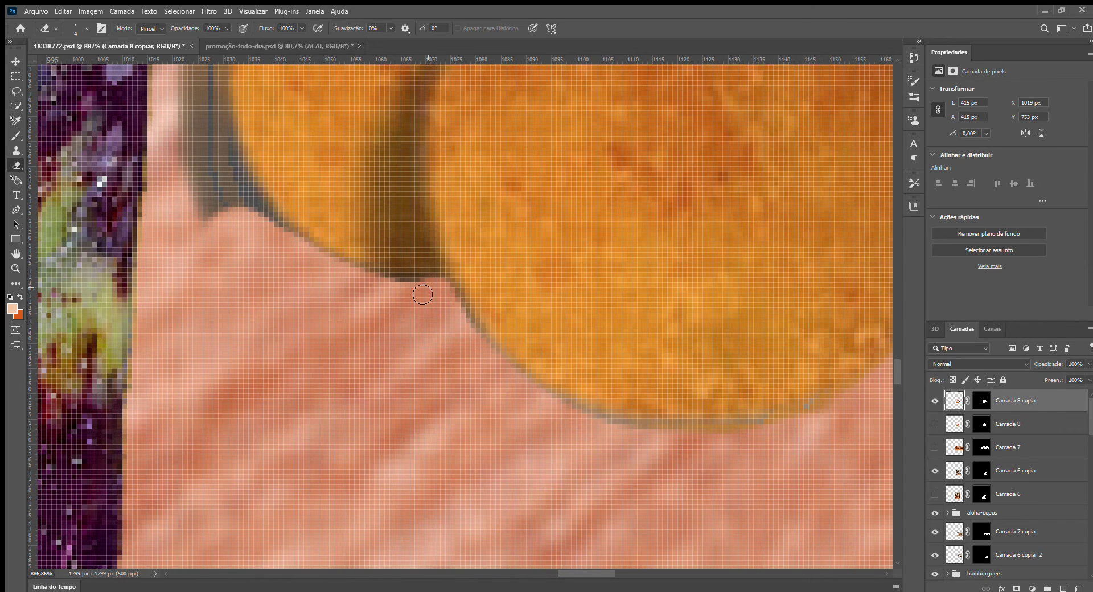
Erase the remaining grey shadow along the outer side of the leftmost coxinha with a slightly larger eraser.
scroll(476, 373, "down", 6)
scroll(410, 305, "up", 7)
key("bracketright")
key("bracketright")
mouse_move(380, 172)
left_mouse_down()
mouse_move(356, 299)
mouse_move(400, 390)
mouse_move(442, 425)
mouse_move(391, 262)
mouse_move(402, 156)
left_mouse_up()
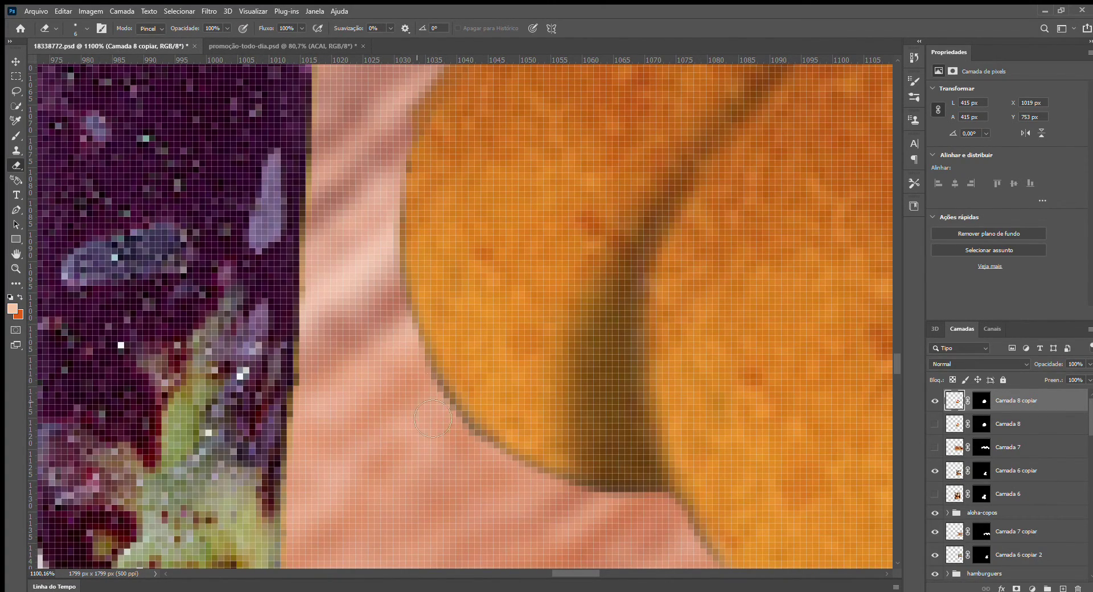
Clean up the fringe along the rightmost coxinha and the cake tray's lower right rim with the eraser.
scroll(424, 384, "down", 3)
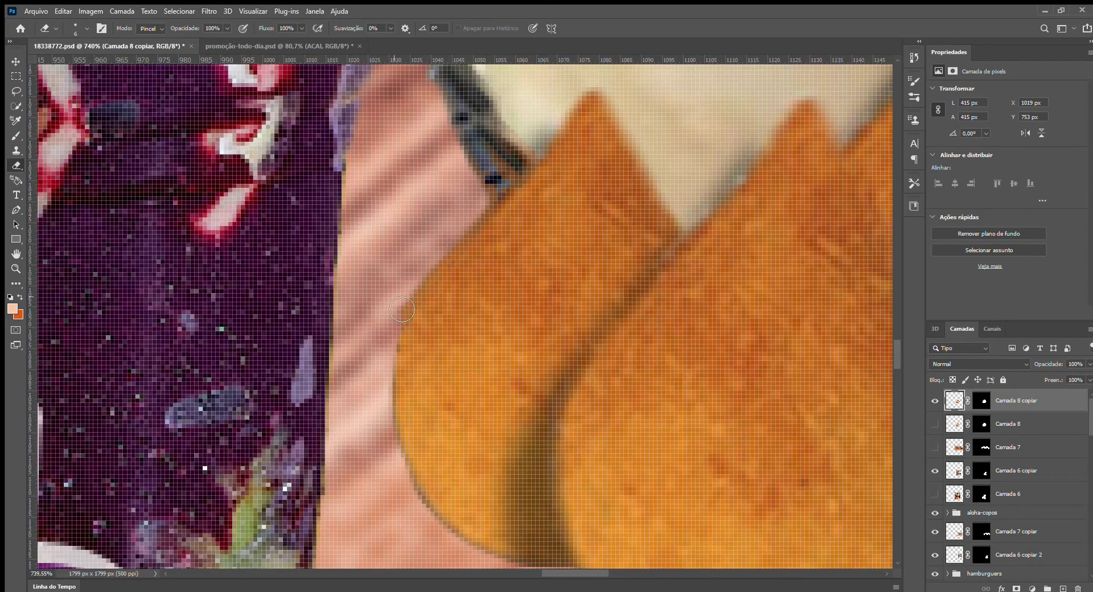
scroll(407, 293, "down", 3)
mouse_move(797, 529)
left_mouse_down()
mouse_move(358, 392)
mouse_move(369, 383)
mouse_move(645, 440)
left_mouse_up()
scroll(372, 399, "up", 6)
scroll(357, 387, "down", 5)
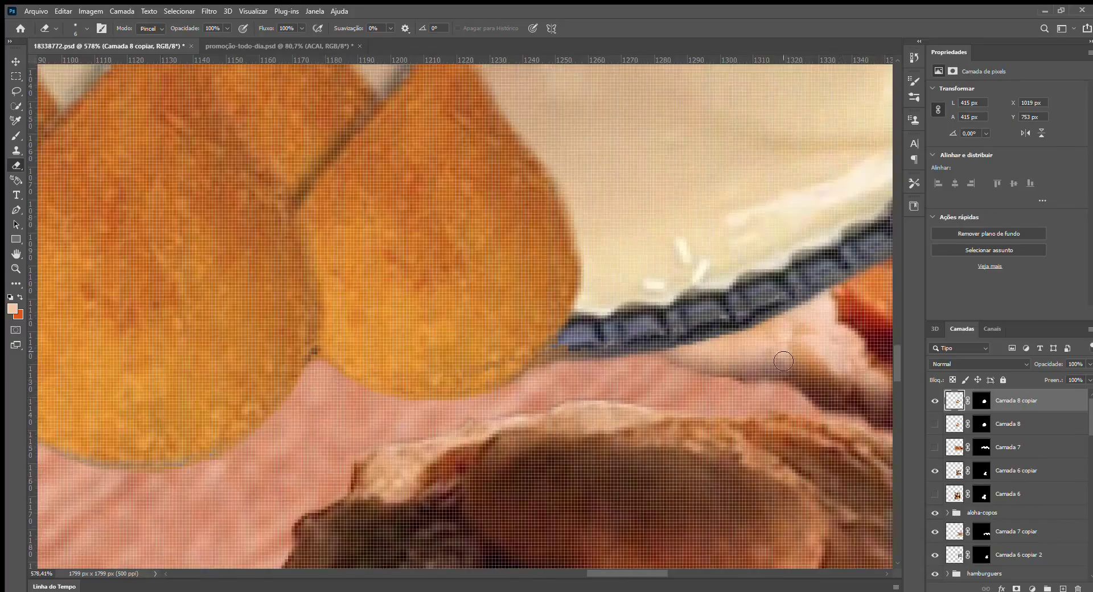
scroll(427, 383, "up", 6)
left_click_drag(427, 383, 745, 349)
scroll(745, 349, "down", 5)
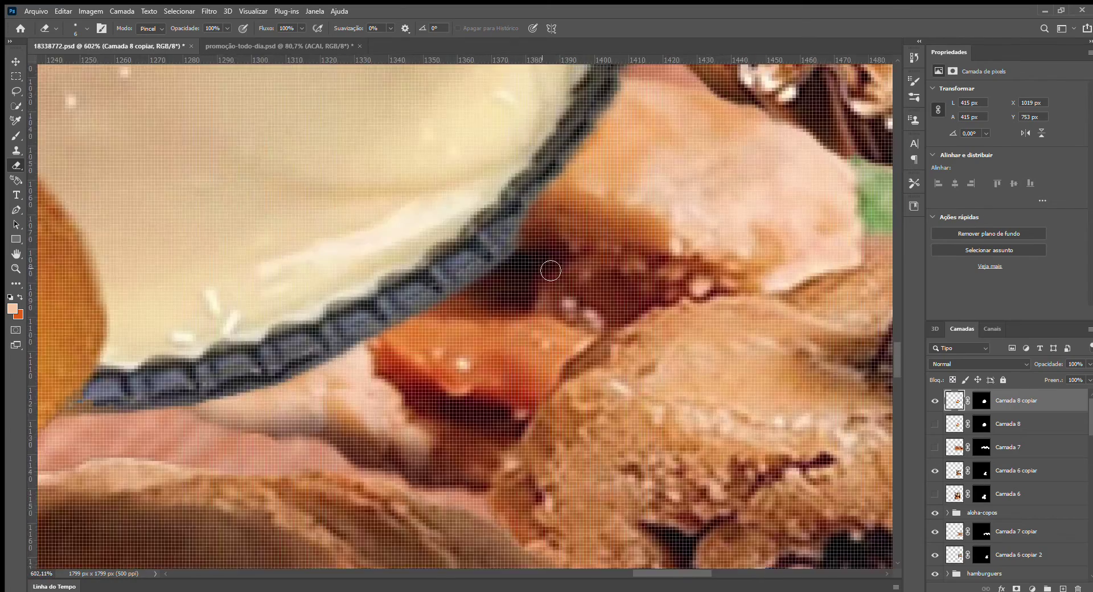
Smooth the outline of the tray's upper left rim by painting with a small brush in colours sampled from it.
scroll(301, 199, "up", 4)
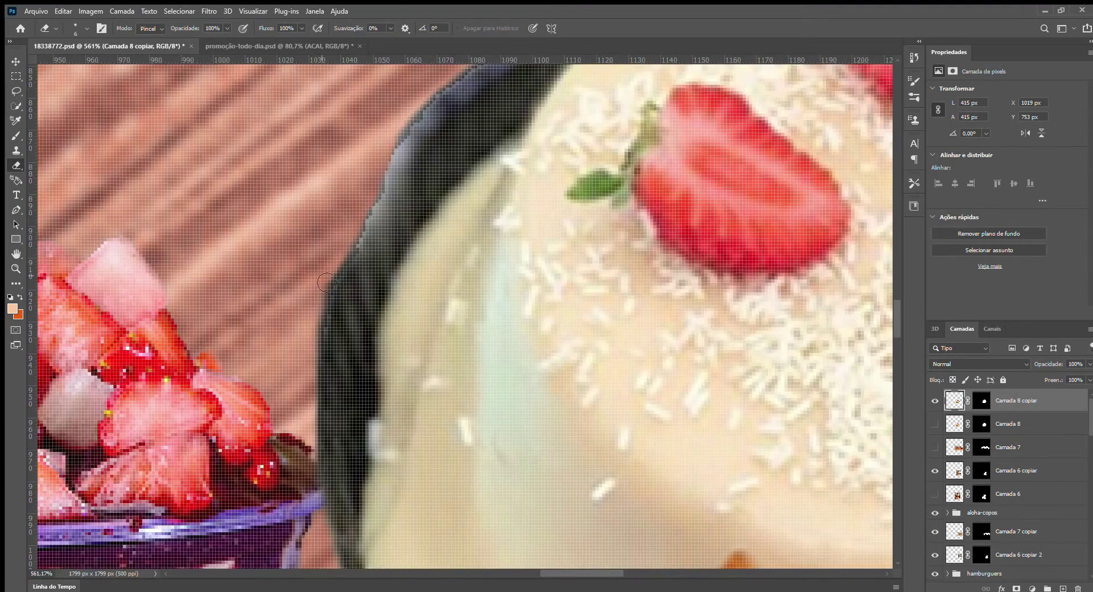
scroll(332, 272, "up", 3)
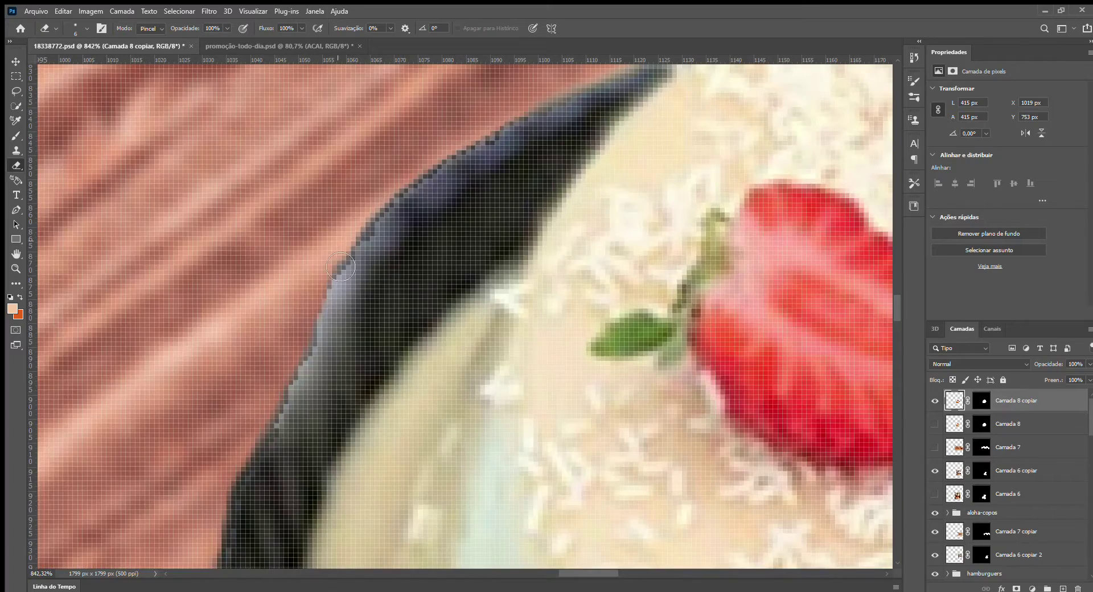
scroll(347, 252, "down", 3)
scroll(309, 361, "up", 3)
scroll(312, 318, "down", 3)
scroll(356, 258, "up", 3)
key("b")
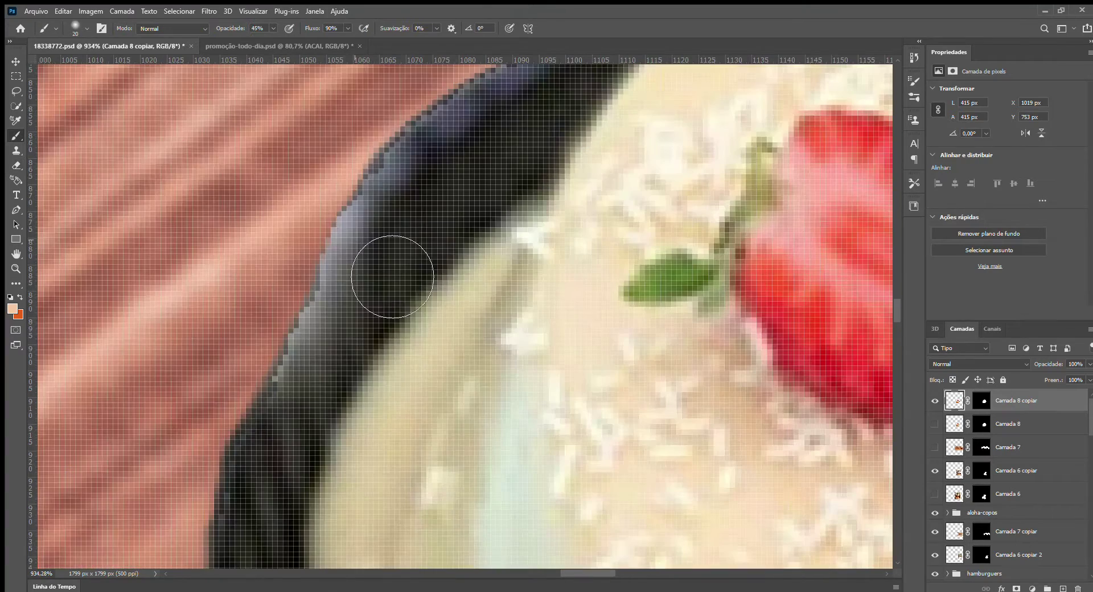
left_click(356, 232, "alt")
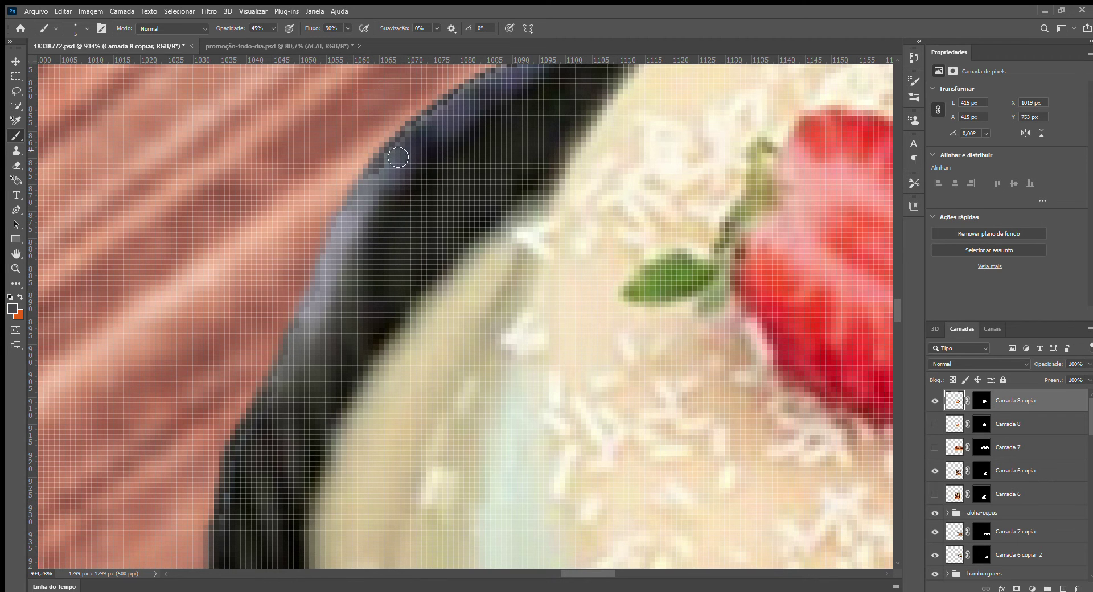
mouse_move(436, 201)
left_mouse_down()
mouse_move(422, 268)
mouse_move(359, 387)
left_mouse_up()
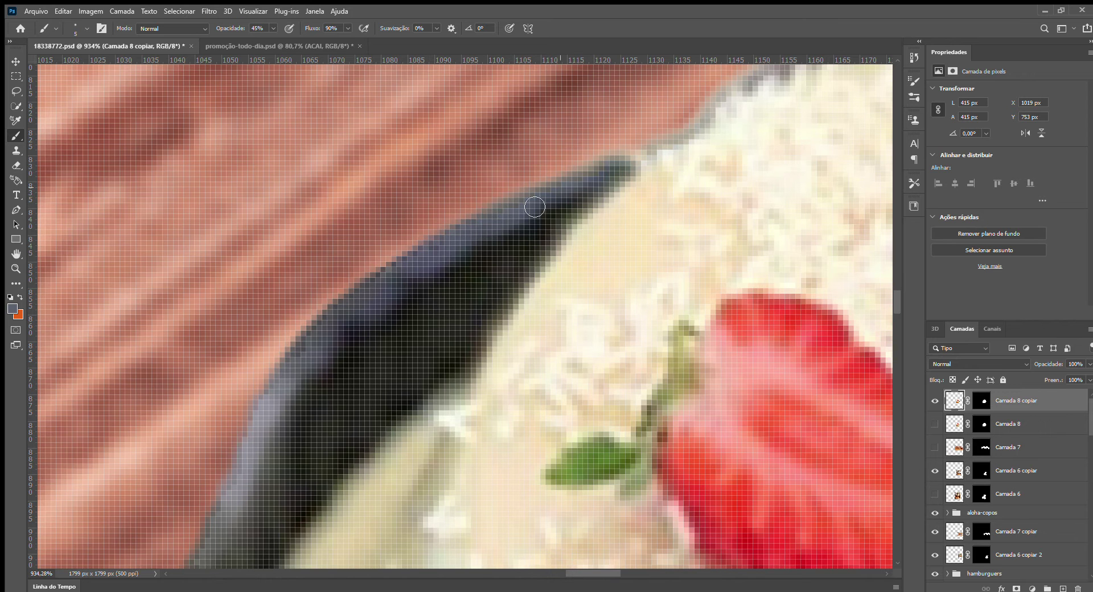
Darken the pale patches on the tray's left rim with a larger brush in a sampled near-black colour.
key("bracketright")
key("bracketright")
key("bracketright")
key("bracketright")
key("bracketright")
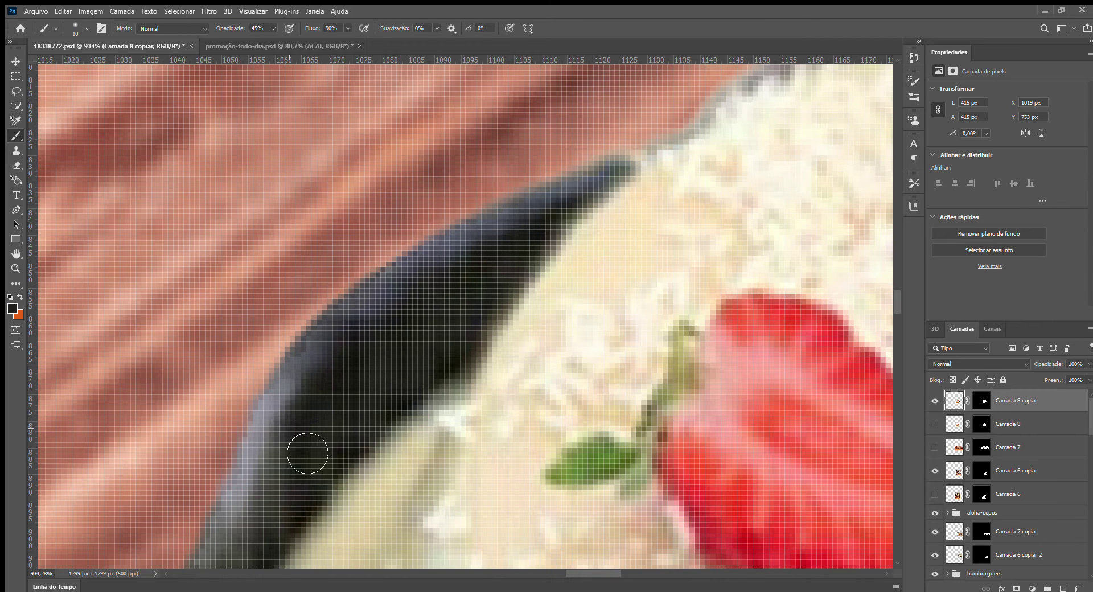
left_click_drag(306, 432, 440, 293)
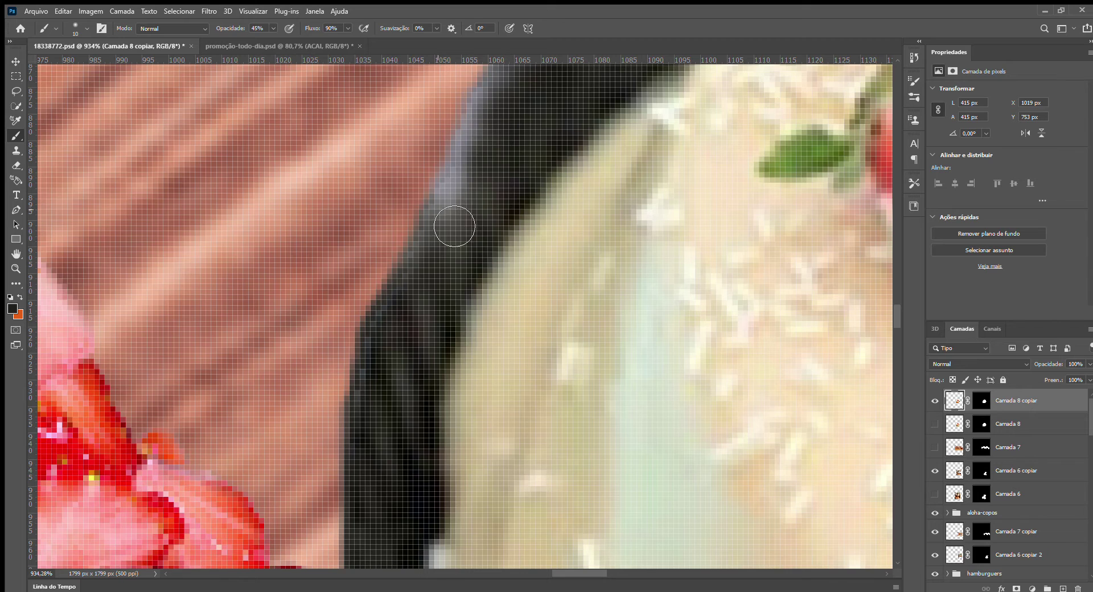
key("e")
scroll(322, 302, "down", 8)
scroll(408, 207, "up", 6)
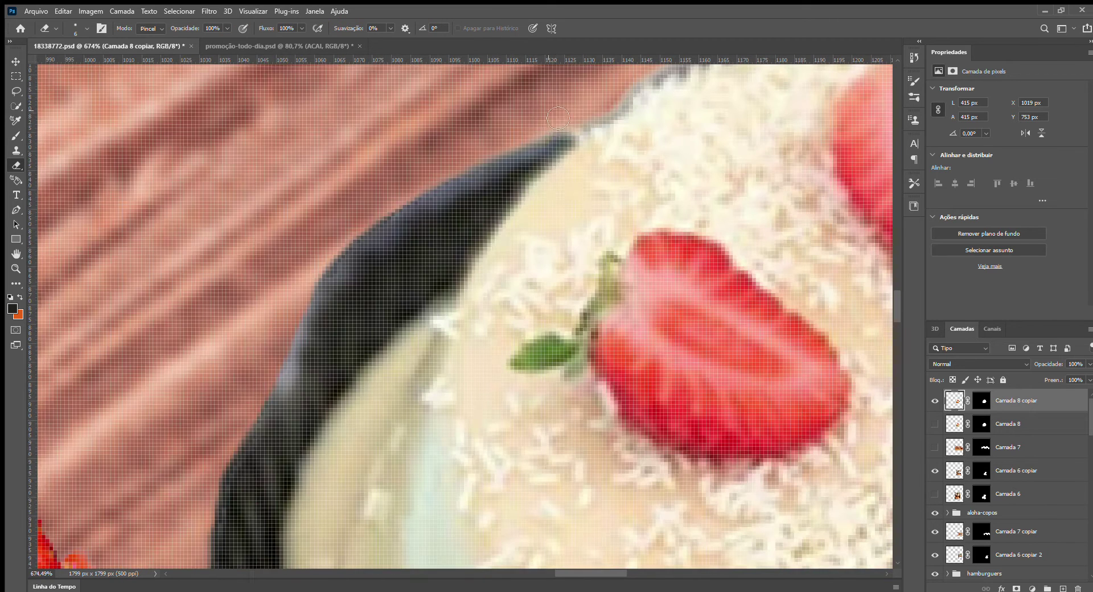
key("b")
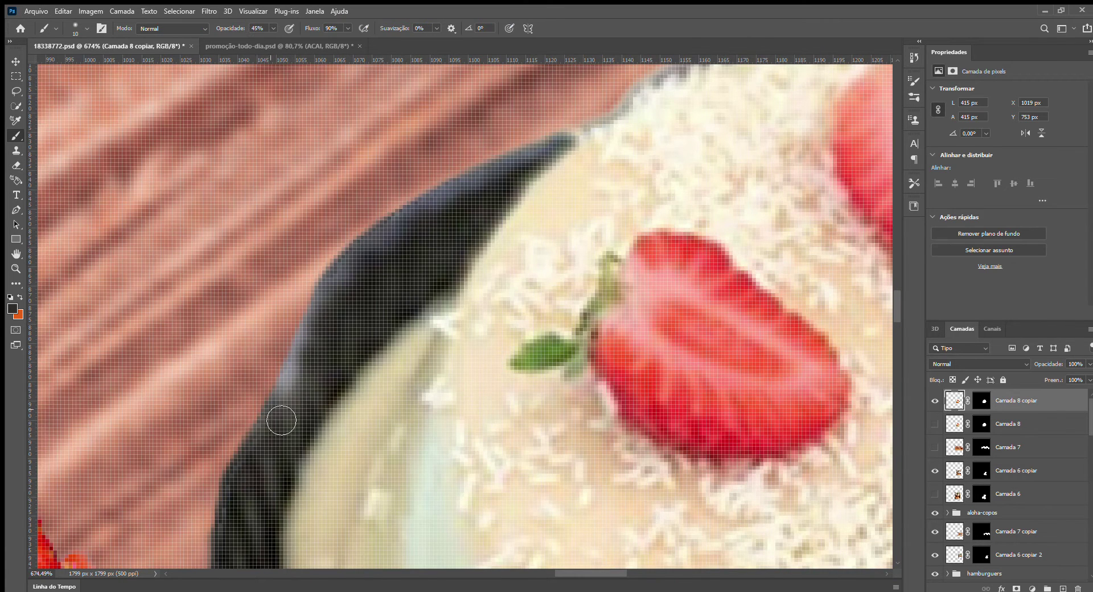
scroll(351, 377, "down", 8)
scroll(416, 223, "up", 7)
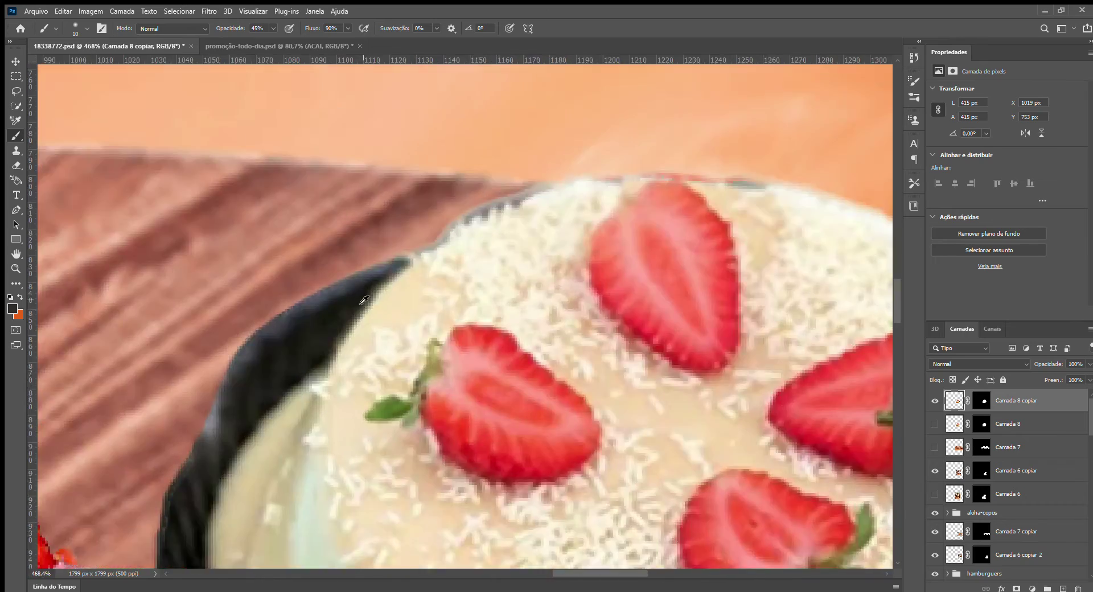
Erase the dark and reddish remnants along the top edge of the cake with a fine eraser.
scroll(416, 223, "up", 5)
key("e")
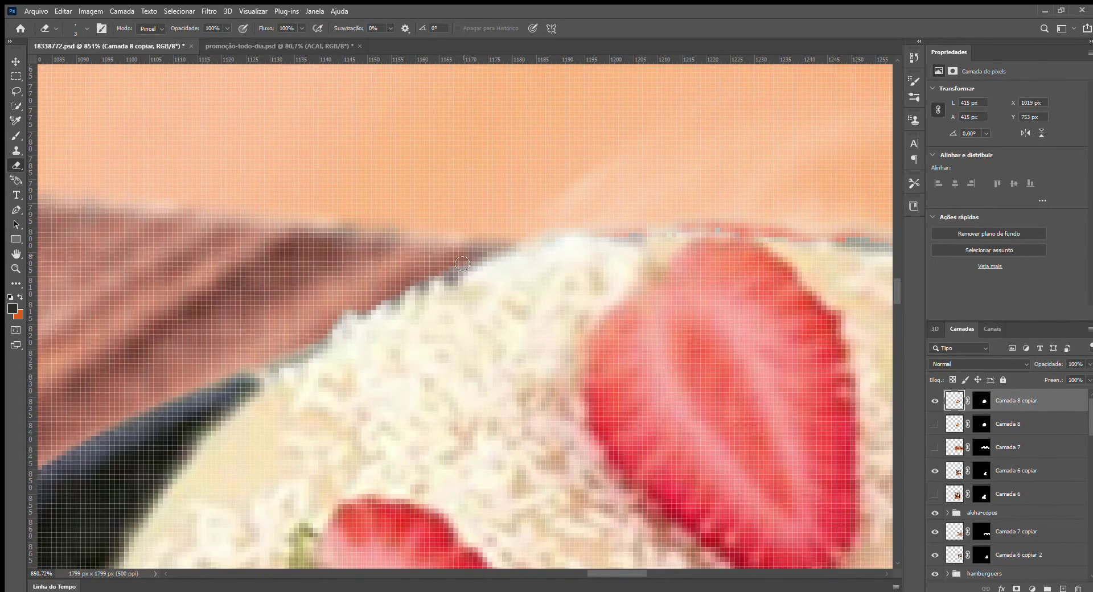
scroll(583, 222, "right", 5)
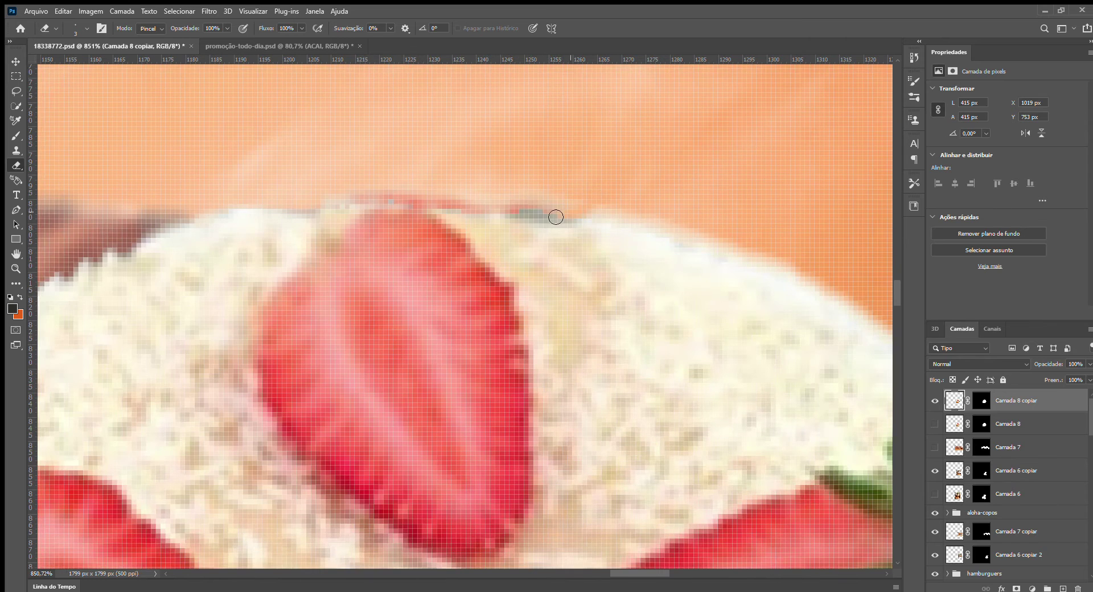
scroll(355, 187, "down", 12)
scroll(288, 137, "up", 13)
Erase the leftover fringe along the cake's upper right edge with a slightly larger eraser.
key("bracketright")
key("bracketright")
key("bracketright")
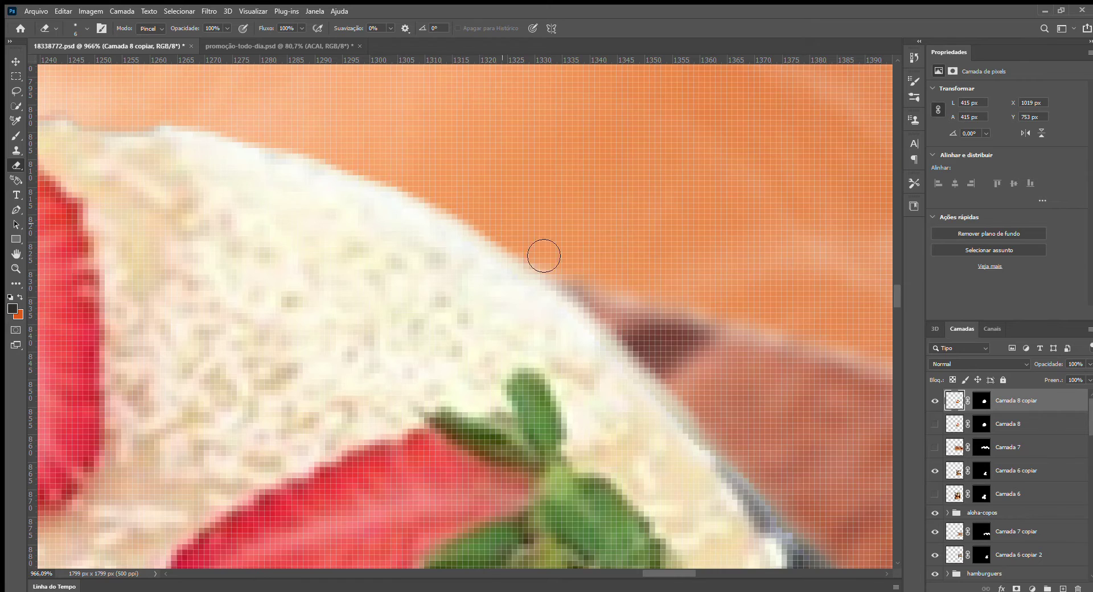
scroll(591, 198, "down", 4)
scroll(590, 198, "right", 3)
left_click_drag(586, 199, 665, 297)
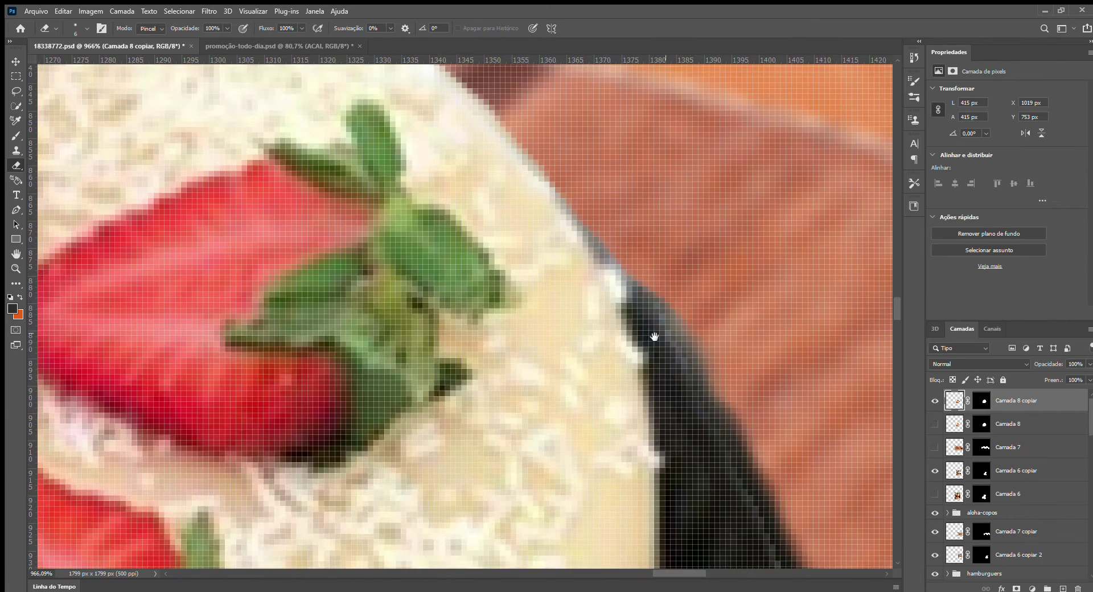
Clean up the outer edge of the cake tray's right rim with the eraser, down to the coxinhas.
left_click_drag(683, 341, 431, 74)
scroll(498, 200, "down", 3)
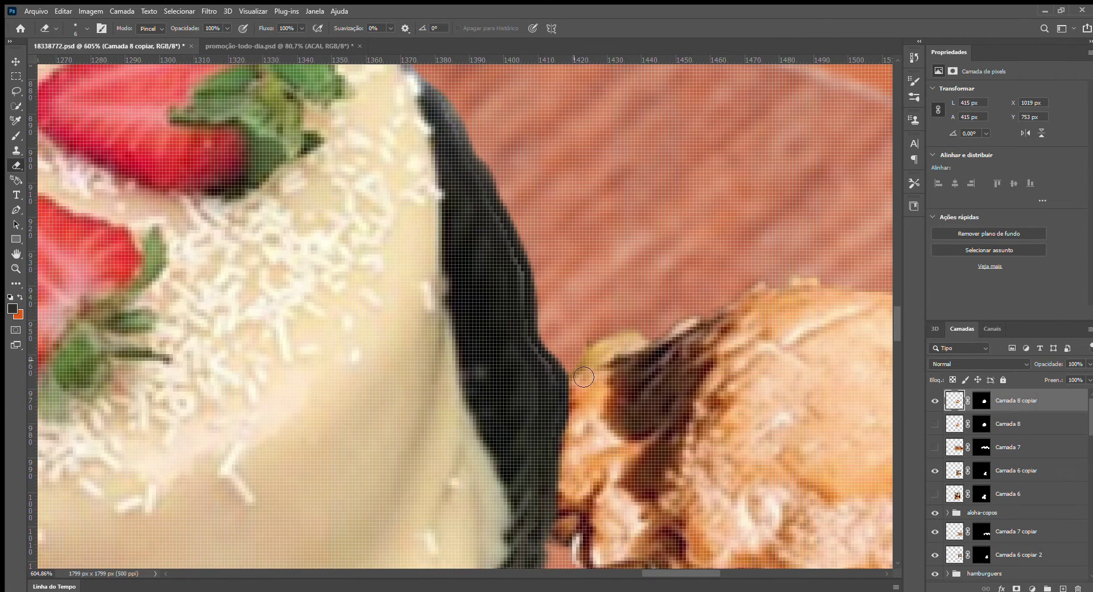
left_click_drag(578, 363, 578, 176)
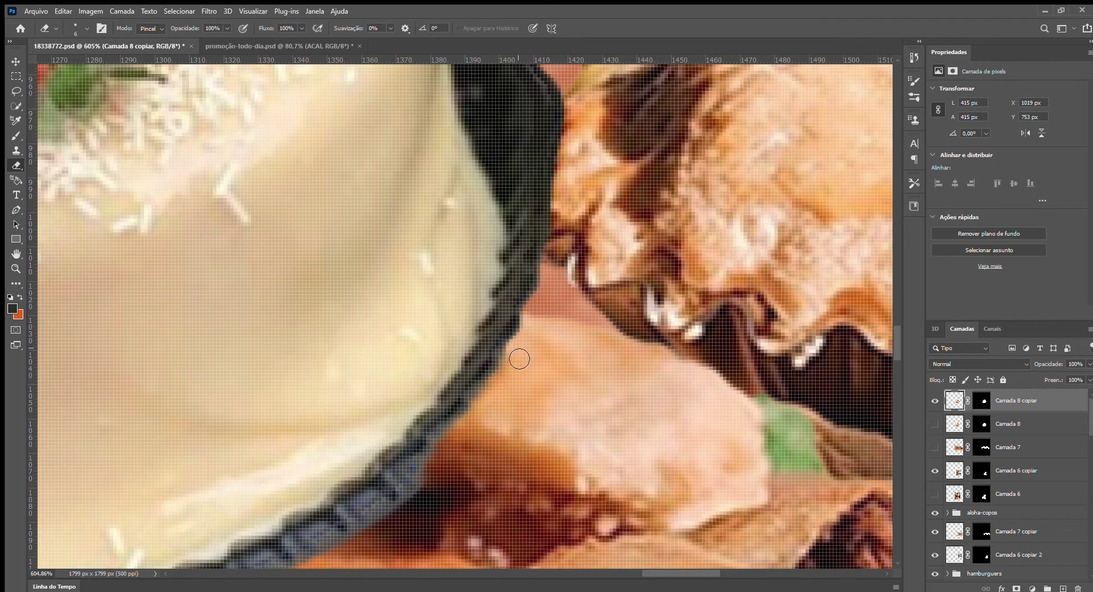
scroll(488, 403, "down", 3)
scroll(487, 403, "left", 2)
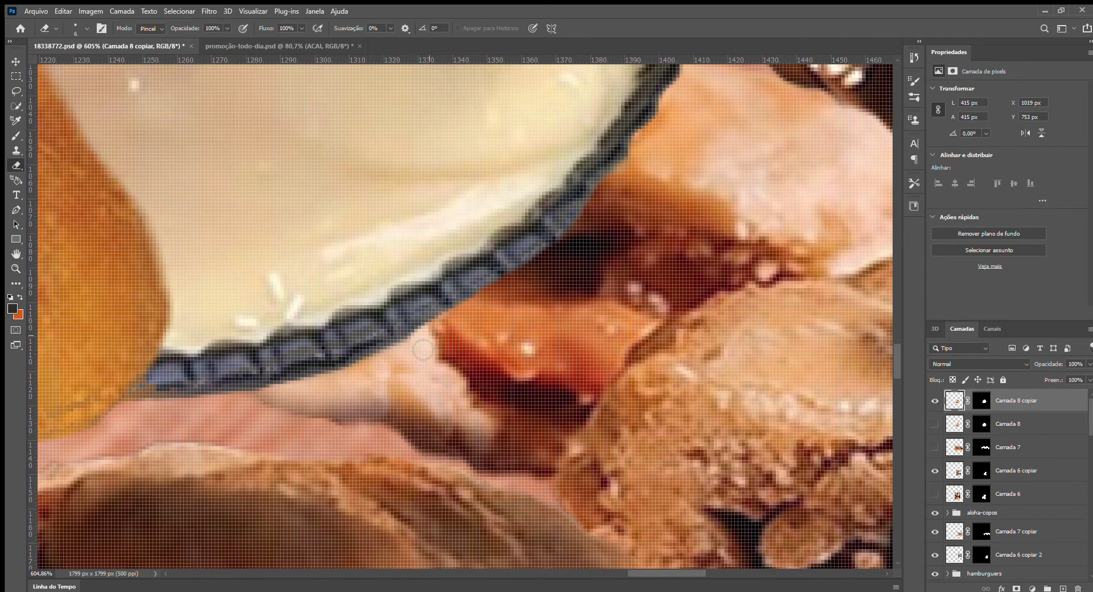
scroll(202, 411, "down", 10)
scroll(462, 294, "up", 5)
Enlarge the cake with coxinhas slightly to 421 × 423 px.
key("v")
mouse_move(329, 163)
left_mouse_down()
mouse_move(297, 197)
mouse_move(318, 161)
left_mouse_up()
key("Return")
Duplicate the cake layer, apply a filter to the copy and set its blend mode to Luz Indireta.
key("ctrl+j")
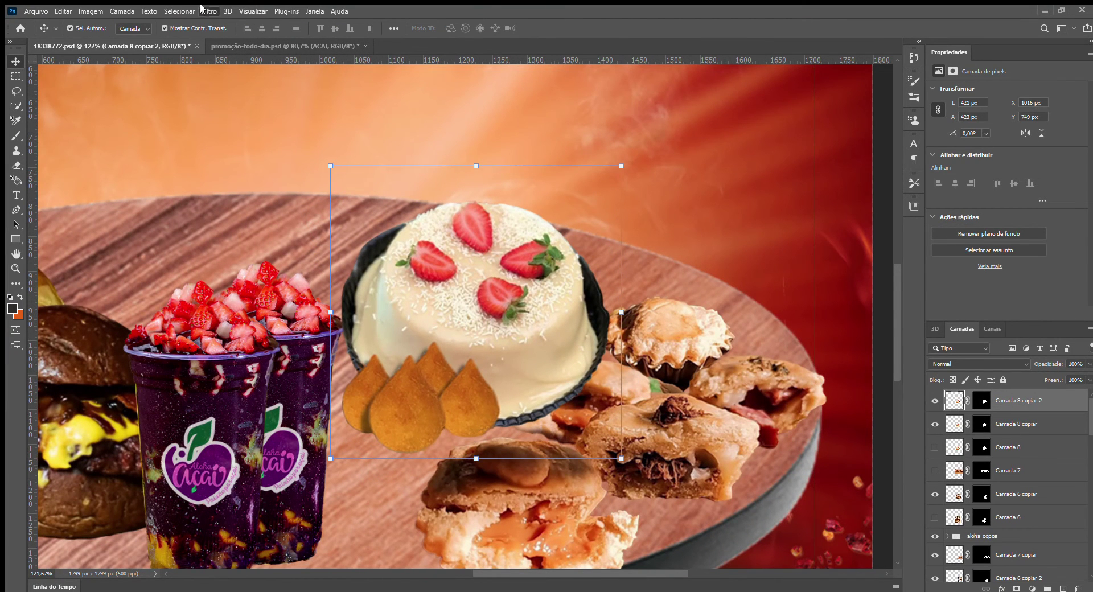
left_click(372, 256)
left_click(697, 357)
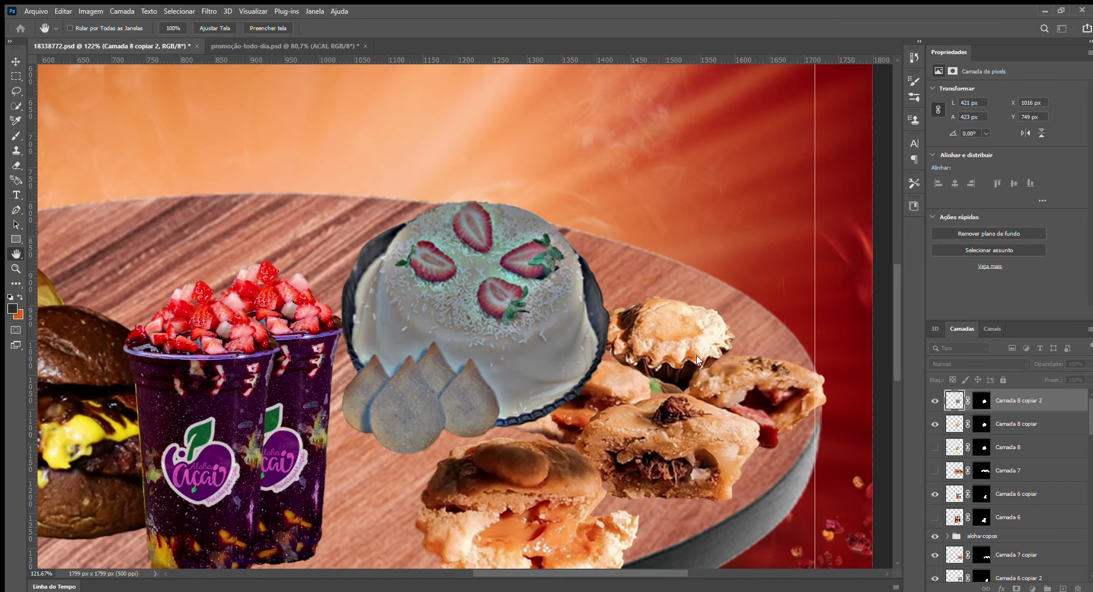
left_click(792, 207)
key("alt+shift+o")
key("alt+shift+f")
left_click(936, 401)
left_click(934, 400)
scroll(781, 356, "down", 3)
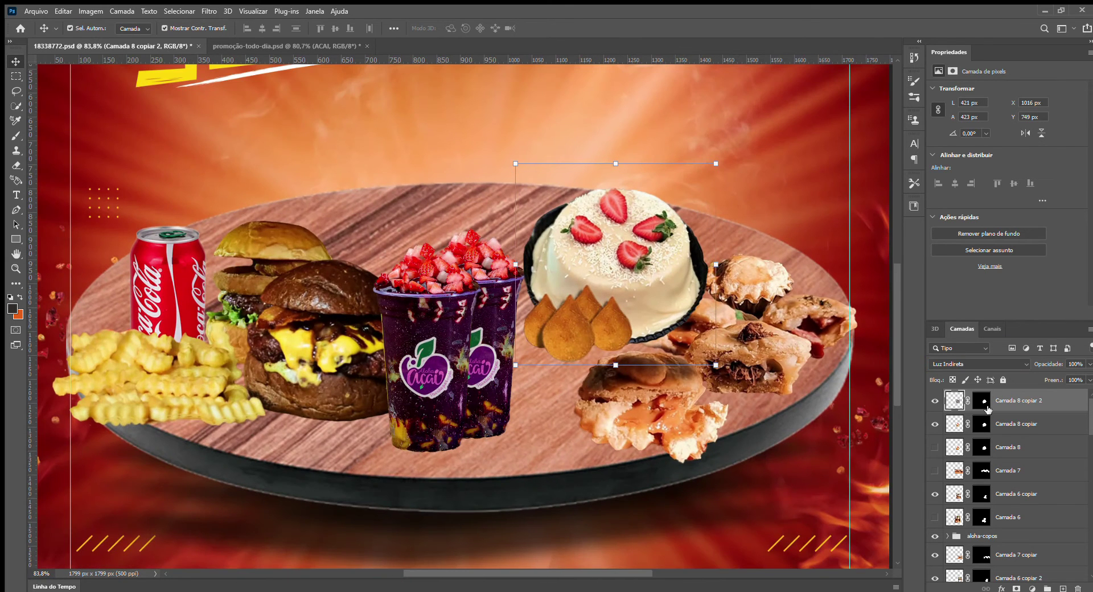
Group the two cake layers and delete the unused hidden layers Camada 8, Camada 7 and Camada 6.
left_click(1010, 423, "shift")
key("ctrl+g")
left_click(1005, 416)
left_click(935, 438)
left_click(935, 439)
left_click(1012, 436)
left_click(1018, 415, "shift")
key("Delete")
left_click(1013, 437)
key("Delete")
Rename the cake group "bolo e coxinhas".
left_click(983, 397)
type("bolo e coxinhas")
key("Return")
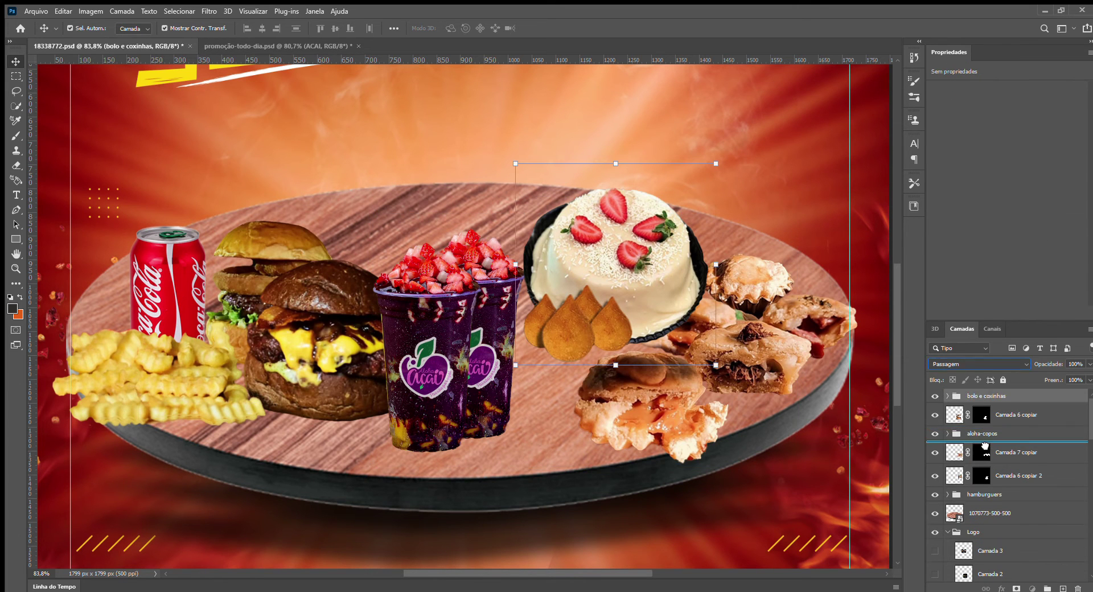
Identify the empada layers by toggling their visibility and move Camada 6 copiar below the aloha-copos group.
left_click(935, 416)
left_click(935, 416)
left_click(936, 453)
left_click(935, 453)
left_click(935, 476)
left_click(935, 476)
left_click_drag(1004, 417, 1006, 442)
Group the three empada layers and name the group "empadas".
left_click(1010, 476, "shift")
key("ctrl+g")
double_click(981, 426)
type("e")
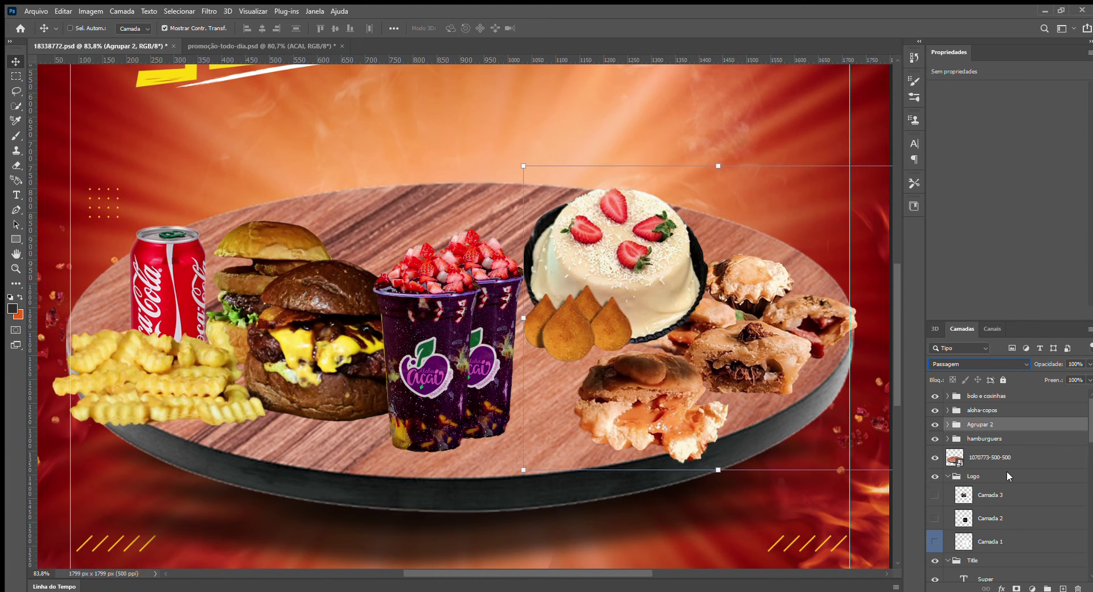
type("mpadas")
key("Return")
Place the bolo e coxinhas group behind the empadas and shift the cake slightly up and right on the board.
left_click_drag(985, 396, 978, 428)
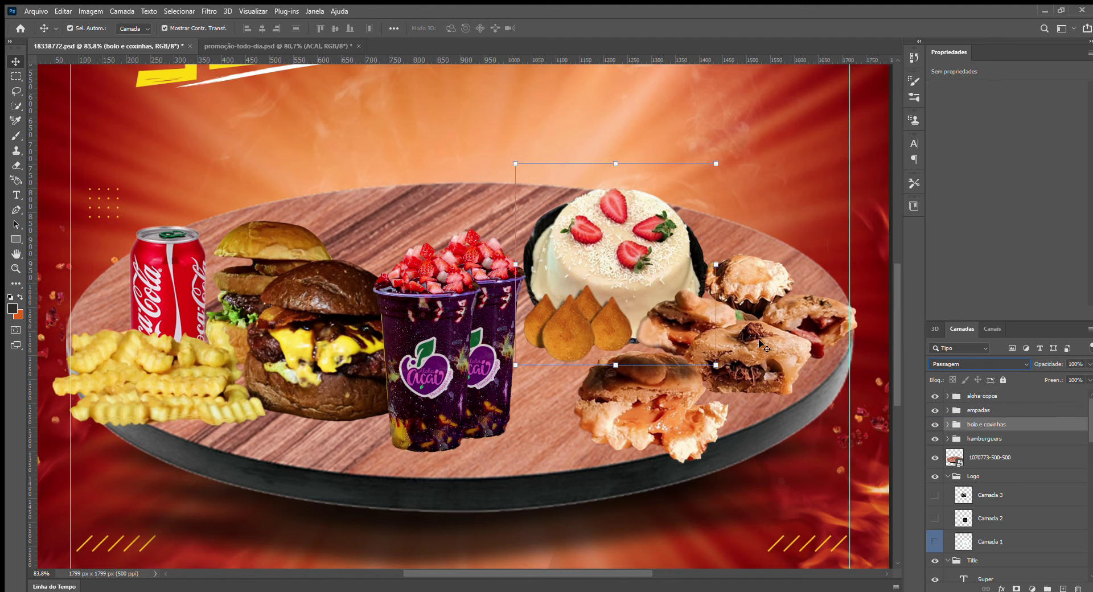
left_click_drag(595, 259, 611, 238)
scroll(633, 229, "down", 3)
scroll(598, 276, "up", 3)
scroll(771, 371, "down", 3)
scroll(377, 418, "up", 3)
Add a layer directly above the board image and paint a soft black shadow beneath the food with a 200 px brush at 45% opacity.
left_click(984, 486)
left_click(984, 504)
left_click(984, 488)
left_click(990, 505)
left_click(1063, 589)
scroll(190, 423, "up", 3)
key("e")
key("b")
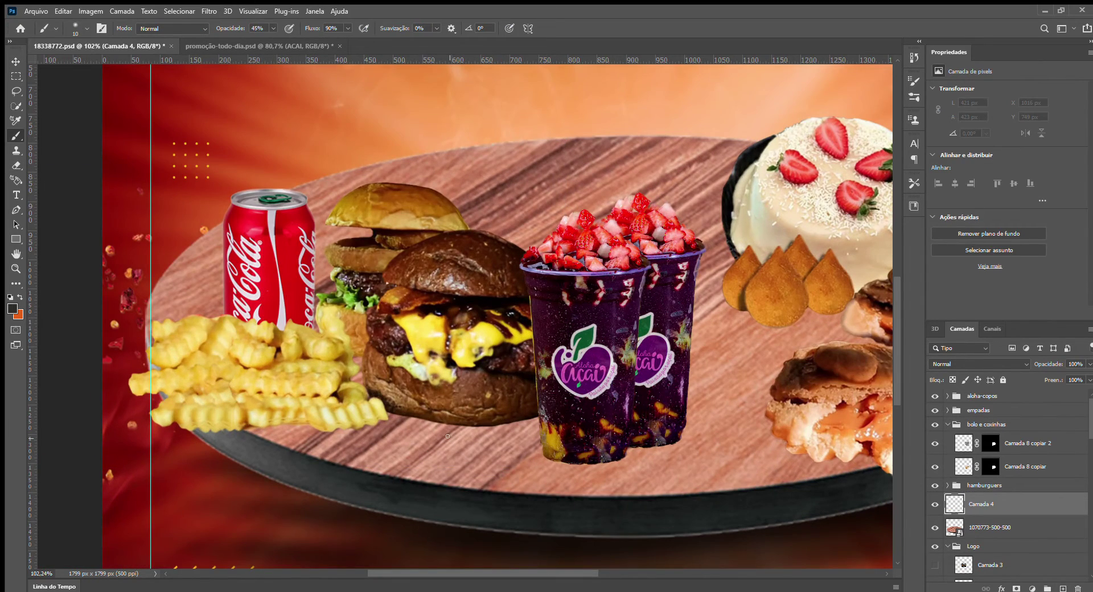
scroll(460, 420, "up", 2)
scroll(501, 455, "down", 3)
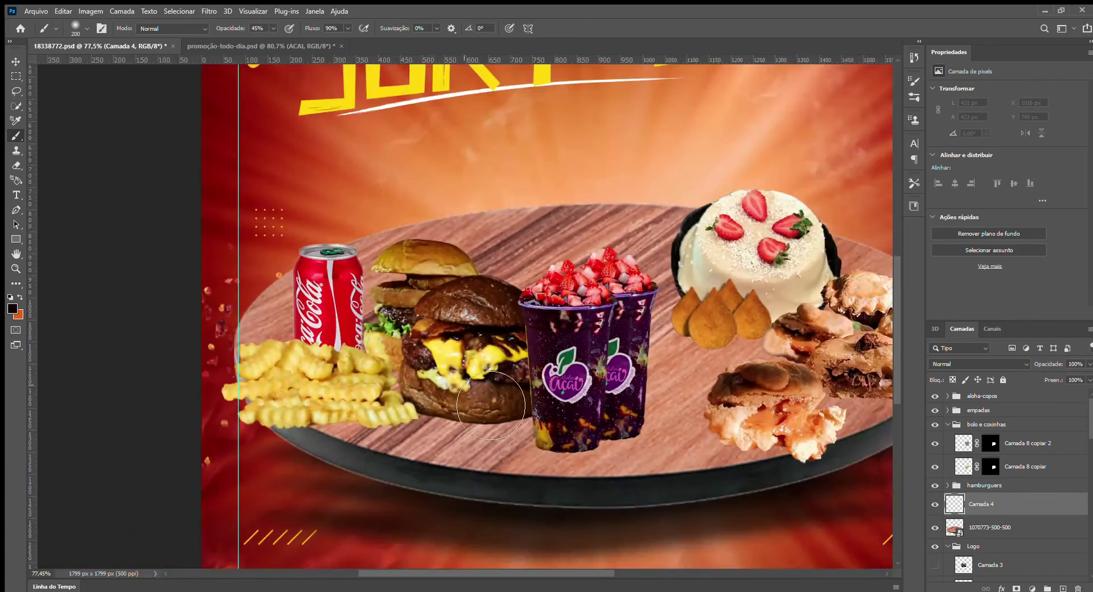
mouse_move(546, 435)
left_mouse_down()
mouse_move(245, 427)
mouse_move(541, 438)
mouse_move(592, 470)
mouse_move(654, 456)
mouse_move(647, 471)
mouse_move(598, 471)
left_mouse_up()
Deepen the shadow close beneath the burger, açaí cups and fries with a 70 px brush.
scroll(506, 438, "up", 3)
key("bracketleft")
key("bracketleft")
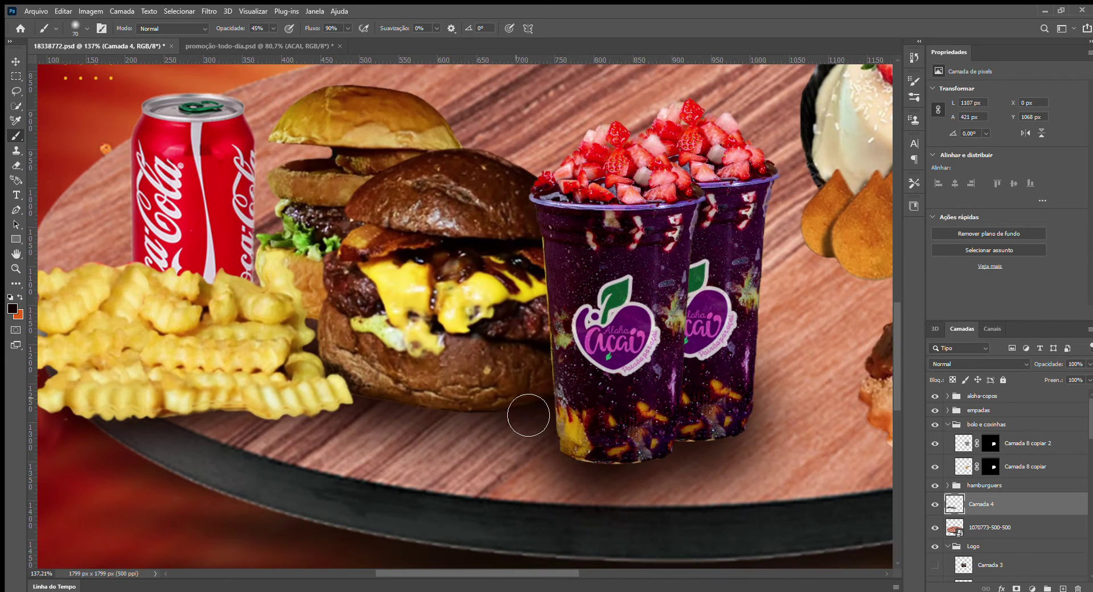
left_click_drag(455, 415, 382, 398)
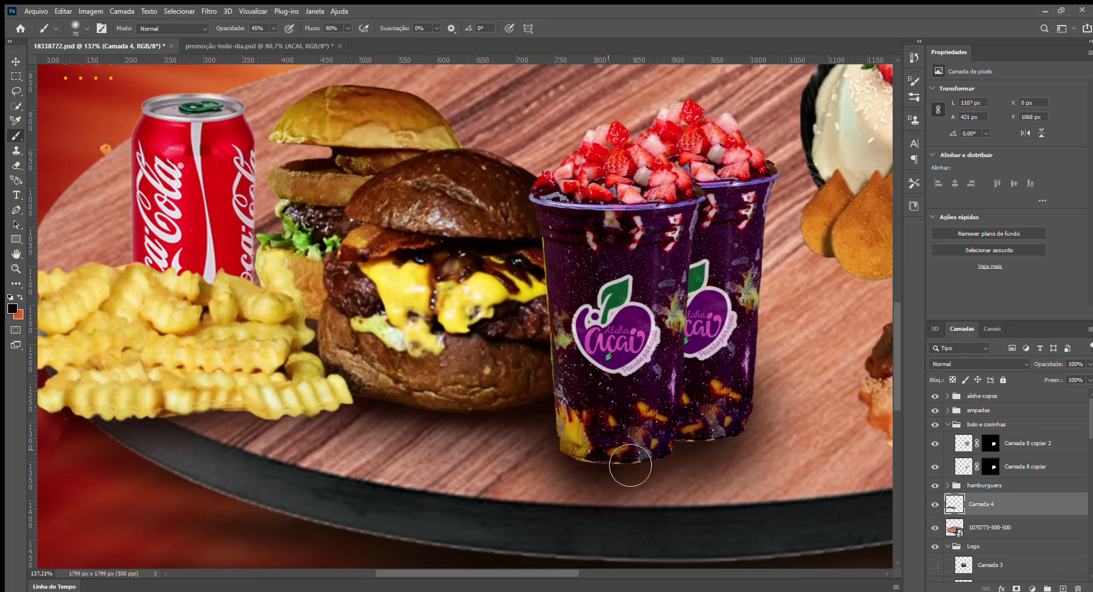
left_click_drag(661, 463, 722, 454)
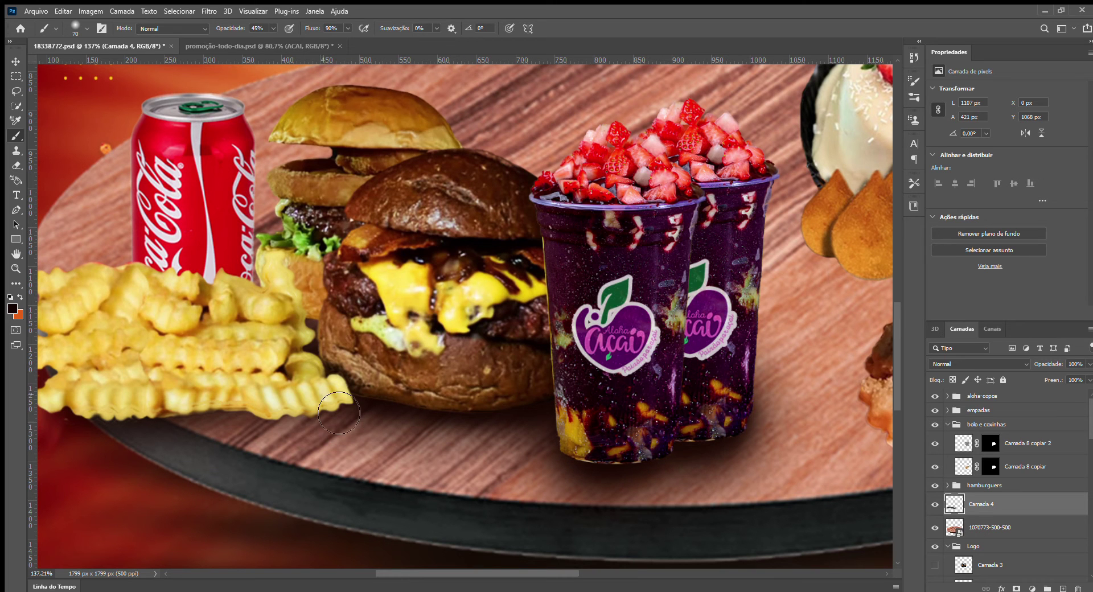
left_click_drag(331, 409, 288, 416)
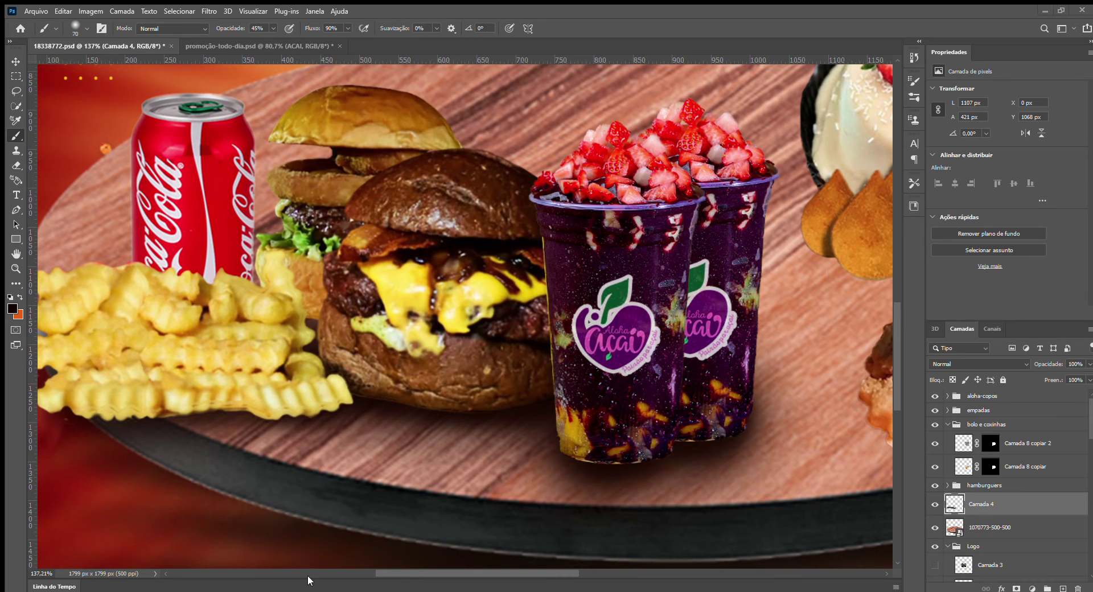
Erase the painted shadow around the base of the açaí cups with an 80 px eraser.
scroll(455, 417, "down", 6)
scroll(493, 453, "up", 3)
key("bracketright")
key("bracketright")
key("bracketright")
key("bracketright")
key("bracketright")
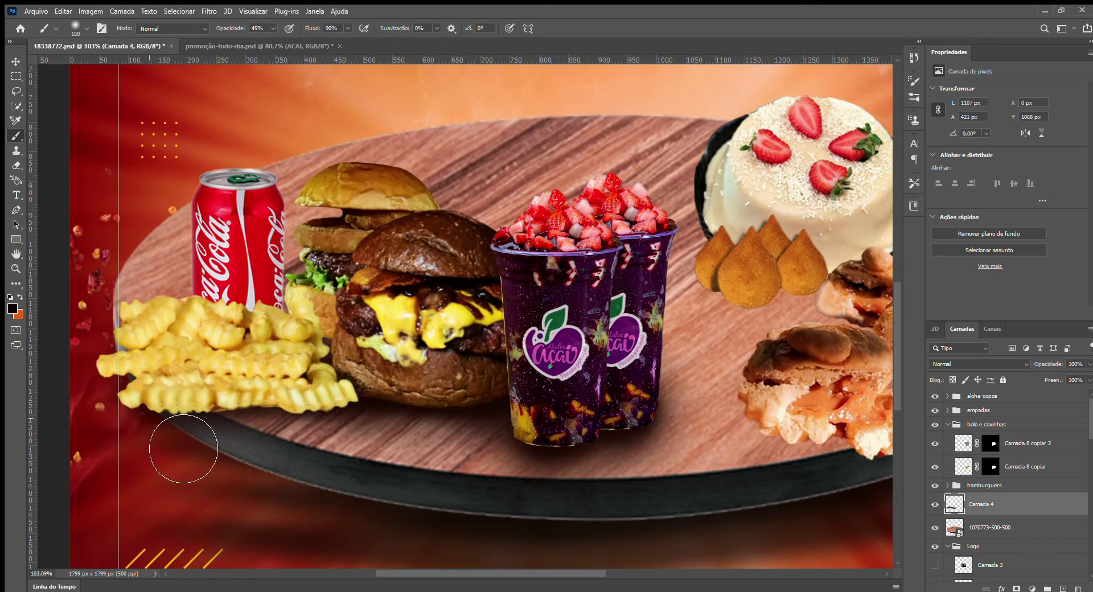
scroll(621, 501, "up", 3)
key("e")
key("bracketright")
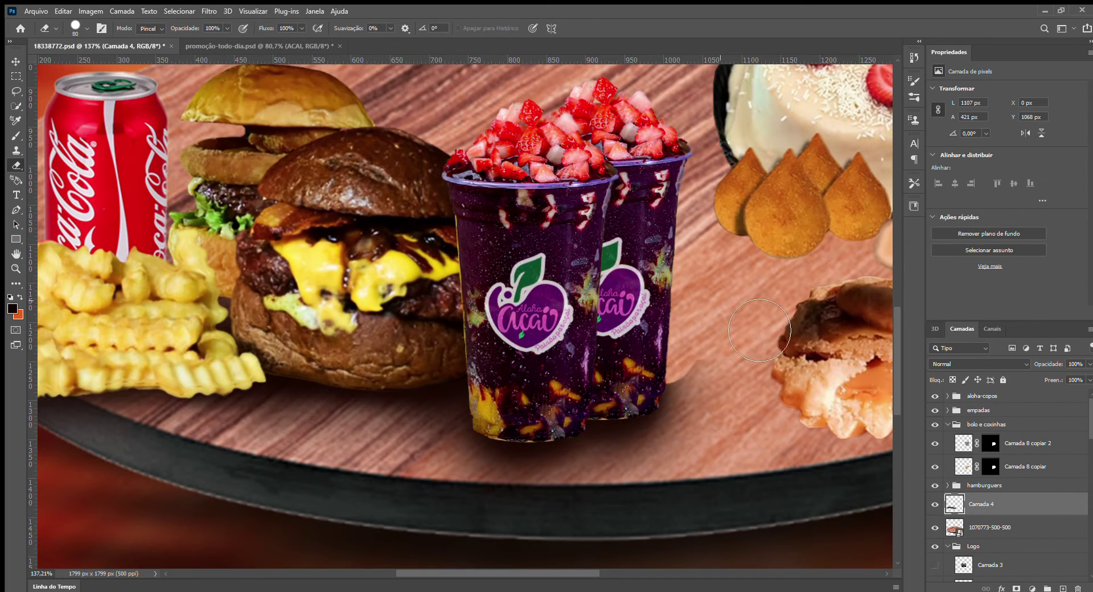
key("ctrl+0")
scroll(594, 444, "up", 3)
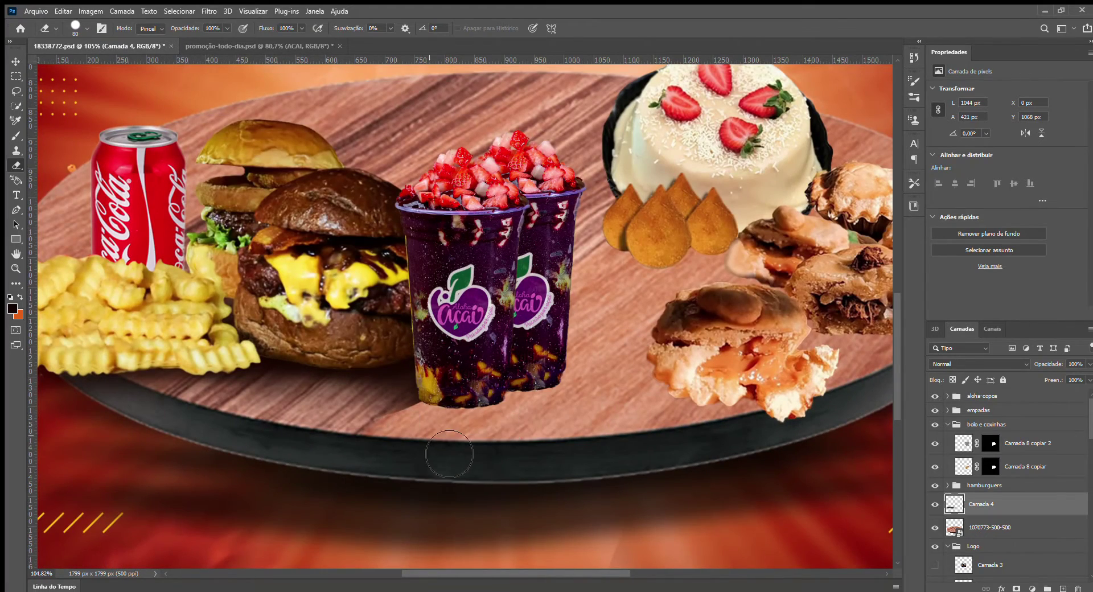
Repaint the shadow beneath the açaí cups, starting with a 150 px brush and refining with a smaller one.
key("b")
mouse_move(445, 429)
left_mouse_down()
mouse_move(521, 414)
mouse_move(552, 379)
left_mouse_up()
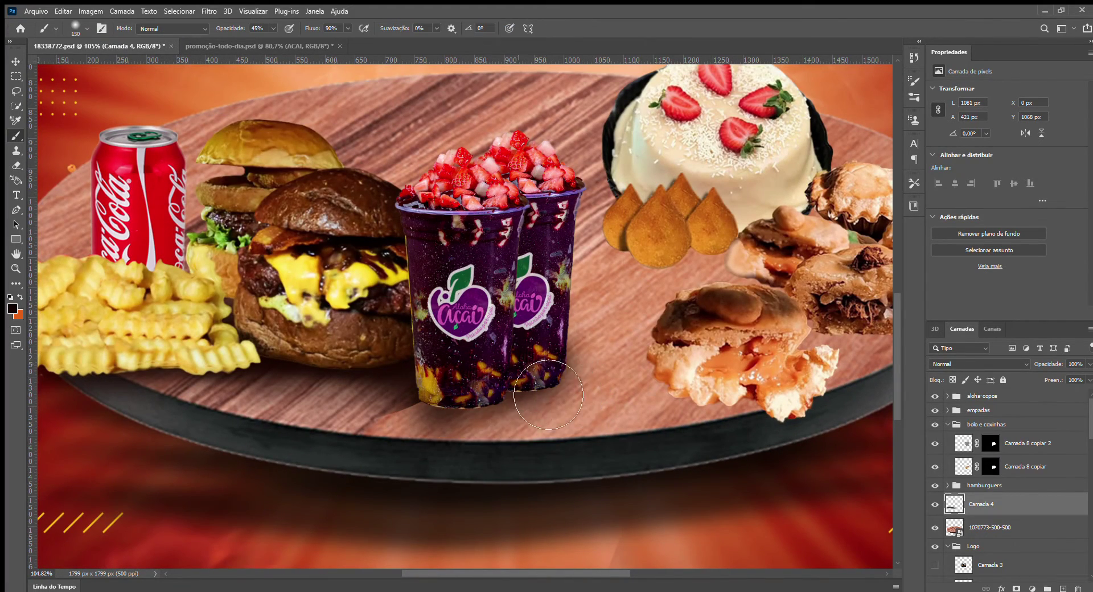
scroll(460, 429, "up", 5)
key("bracketleft")
key("bracketleft")
key("bracketleft")
key("bracketleft")
key("bracketleft")
key("bracketleft")
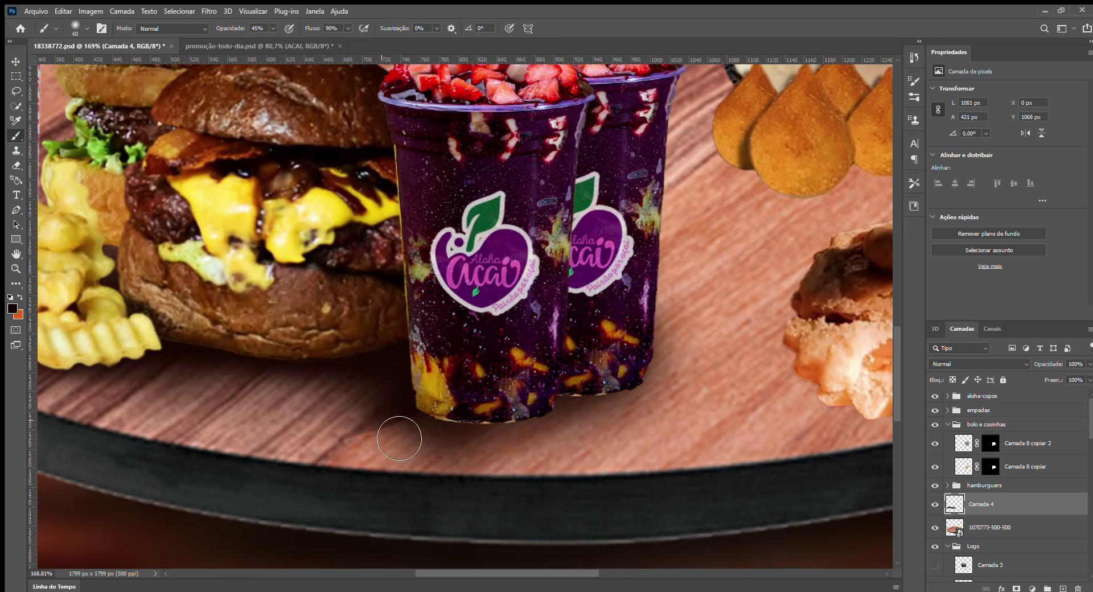
mouse_move(422, 436)
left_mouse_down()
mouse_move(561, 421)
mouse_move(462, 429)
mouse_move(502, 432)
mouse_move(616, 401)
mouse_move(599, 388)
mouse_move(638, 413)
mouse_move(665, 367)
mouse_move(622, 419)
left_mouse_up()
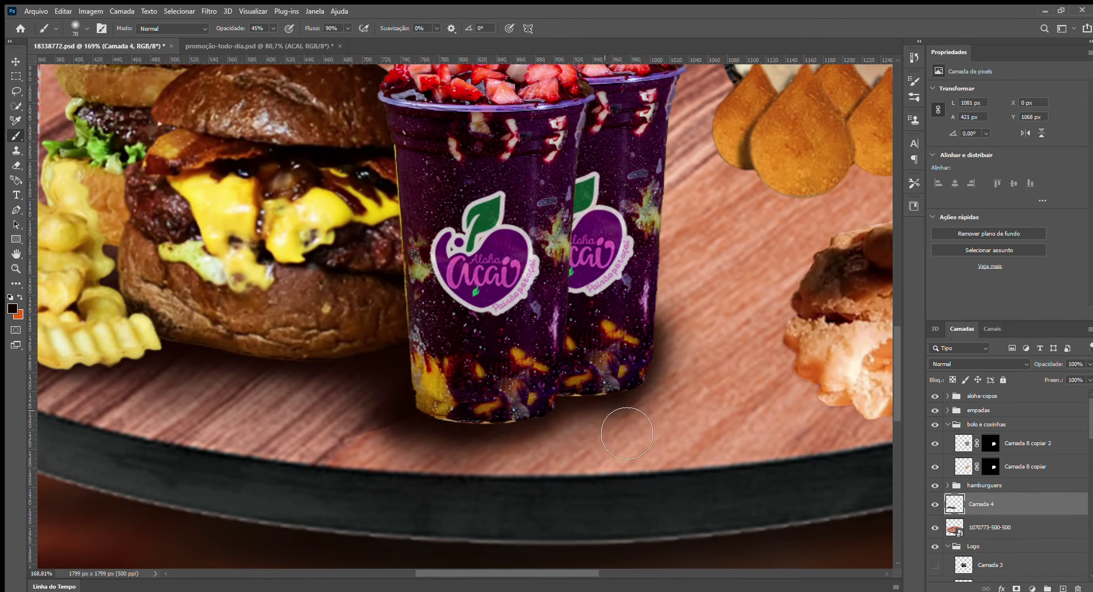
Soften the shadow around the açaí cups with a large 250 px eraser at reduced opacity.
key("bracketright")
key("bracketright")
key("bracketright")
key("bracketright")
key("bracketright")
key("bracketright")
key("bracketright")
key("e")
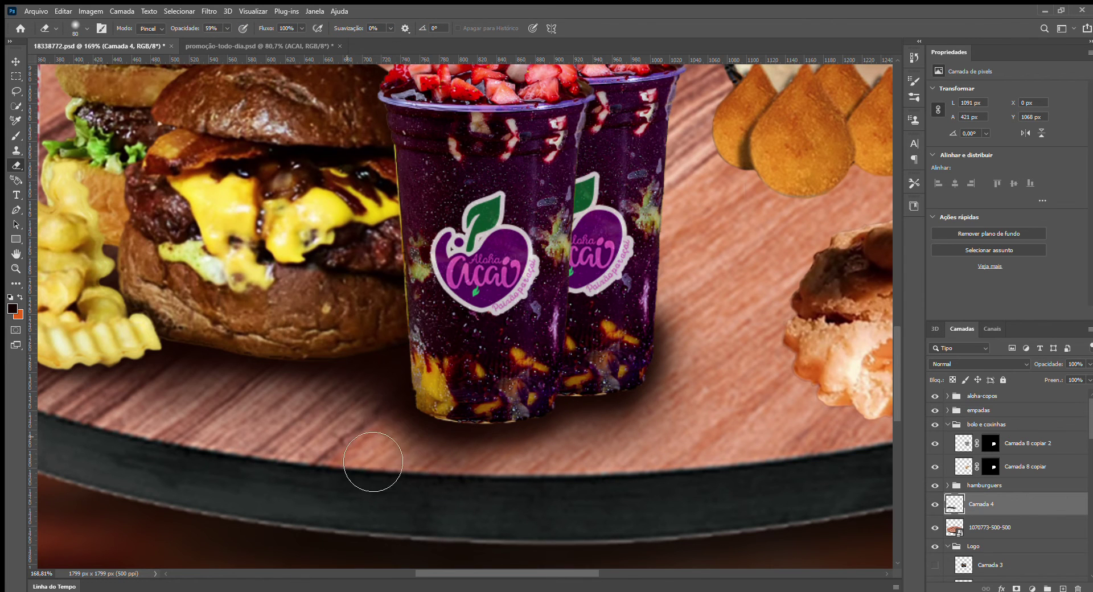
scroll(354, 489, "down", 3)
scroll(439, 446, "up", 2)
key("bracketright")
key("bracketright")
key("bracketright")
key("bracketright")
key("bracketright")
key("bracketright")
key("2")
key("5")
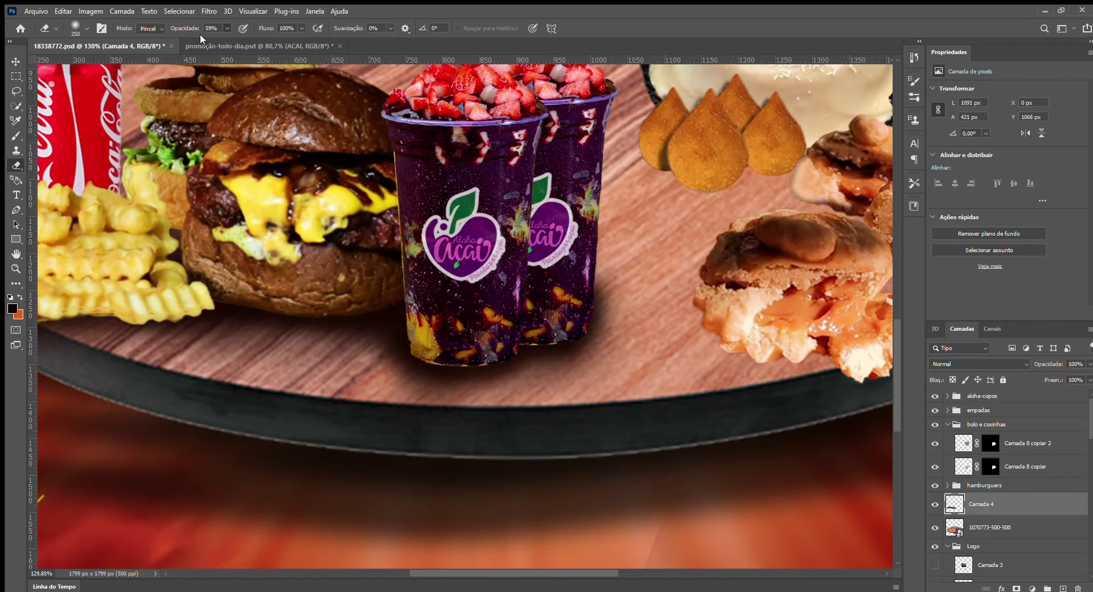
key("bracketright")
scroll(527, 535, "down", 3)
scroll(522, 482, "up", 4)
Move the aloha-copos group below the bolo e coxinhas group and add a new layer directly above it.
key("b")
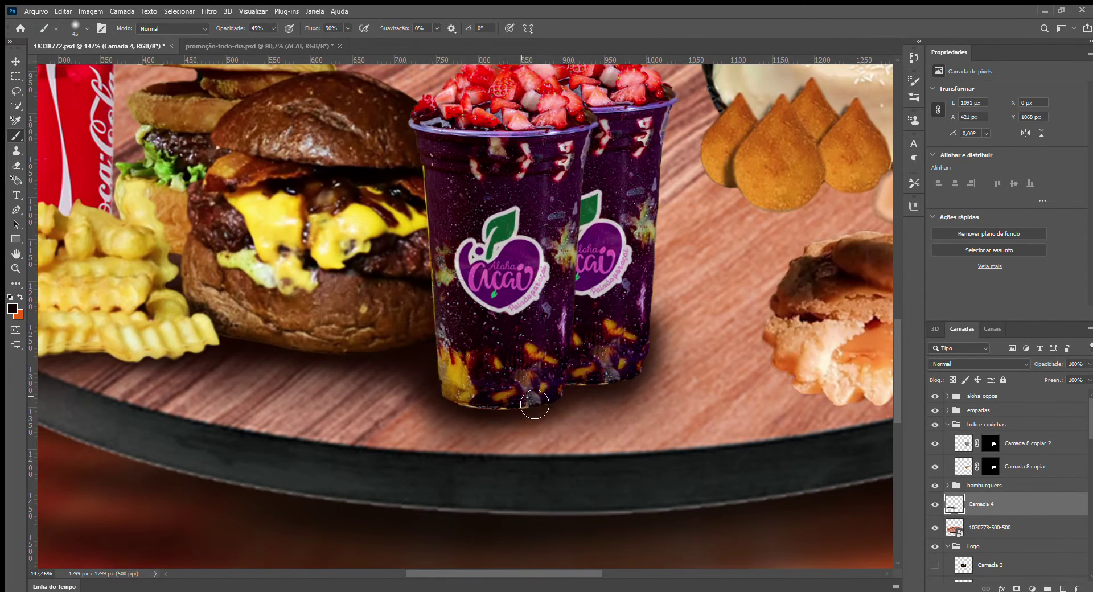
scroll(488, 399, "down", 4)
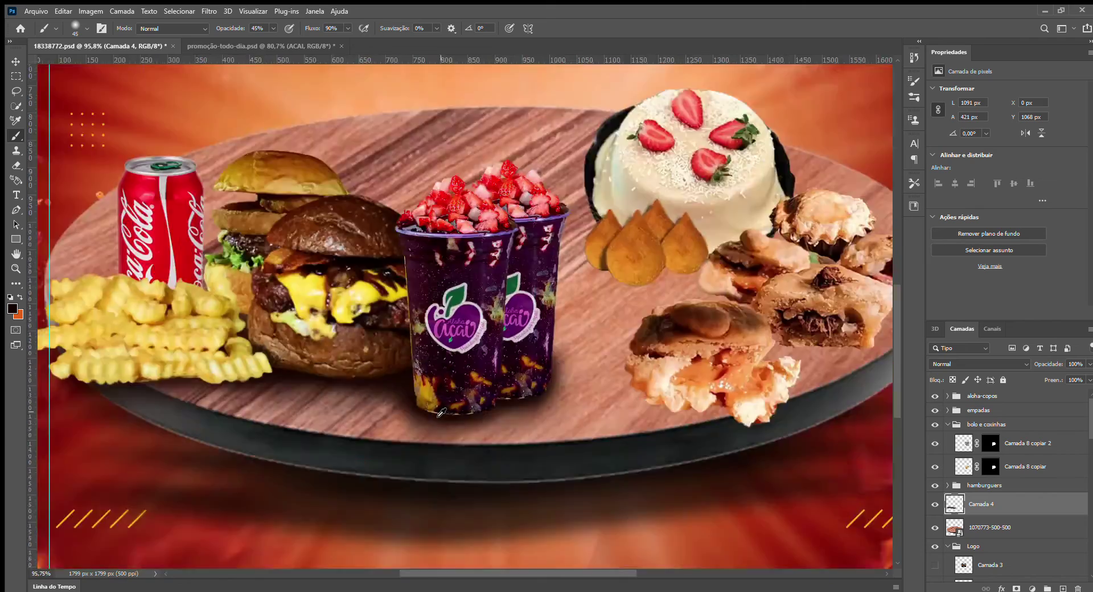
scroll(735, 463, "up", 3)
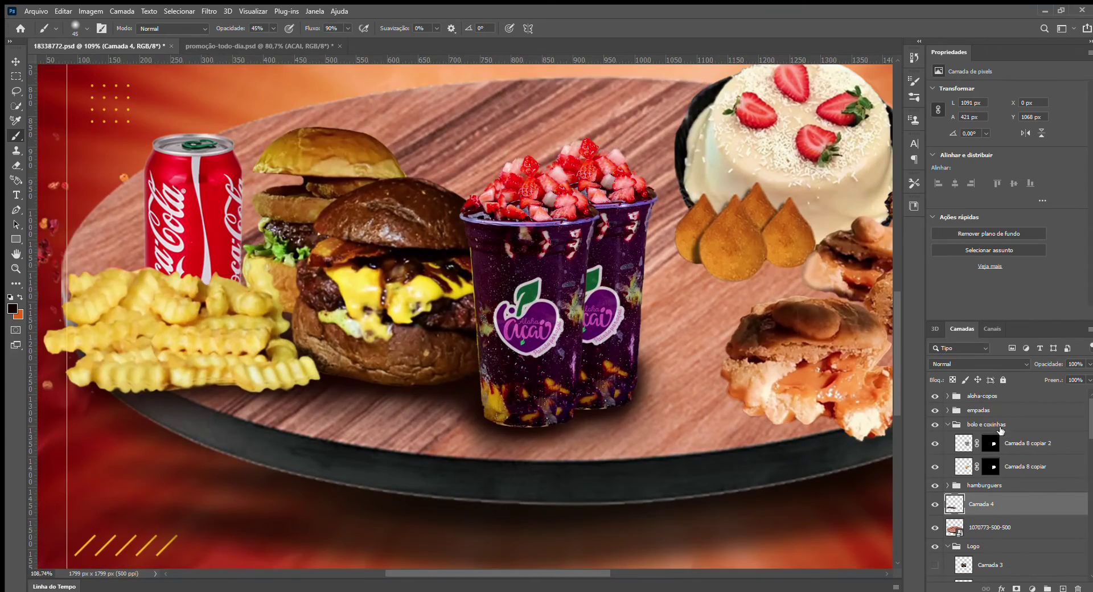
left_click(985, 484)
left_click(947, 425)
left_click_drag(976, 397, 1000, 432)
left_click(1063, 589)
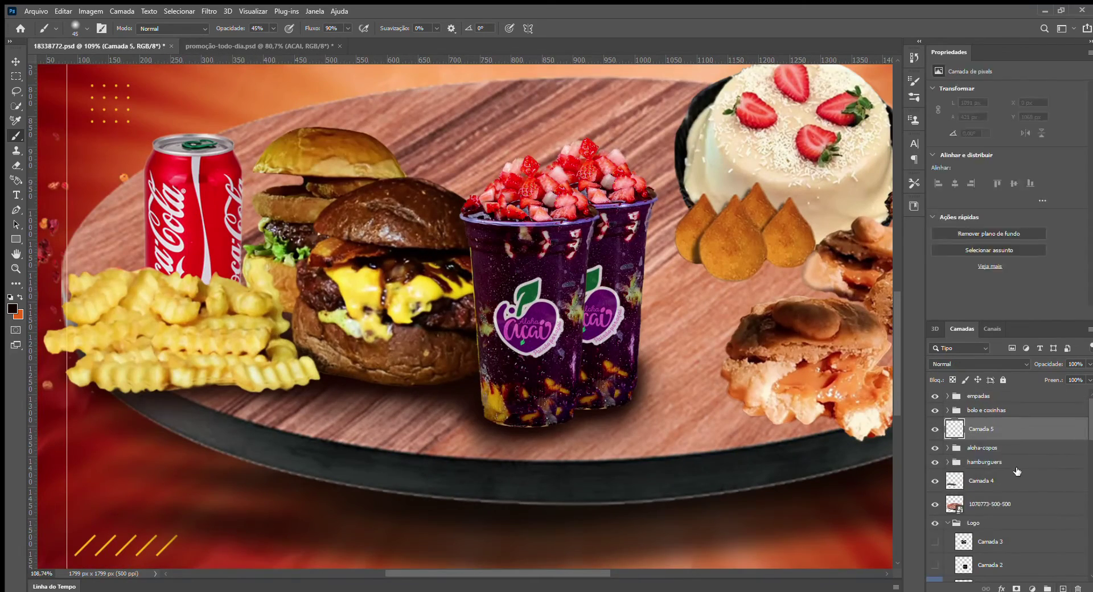
Paint soft black shading over the bases of the açaí cups and the burger on the new layer.
scroll(541, 434, "up", 2)
mouse_move(495, 431)
left_mouse_down()
mouse_move(559, 445)
mouse_move(658, 409)
left_mouse_up()
mouse_move(501, 426)
left_mouse_down()
mouse_move(567, 437)
mouse_move(672, 399)
left_mouse_up()
mouse_move(459, 371)
left_mouse_down()
mouse_move(363, 392)
mouse_move(288, 378)
left_mouse_up()
key("bracketleft")
scroll(508, 421, "down", 4)
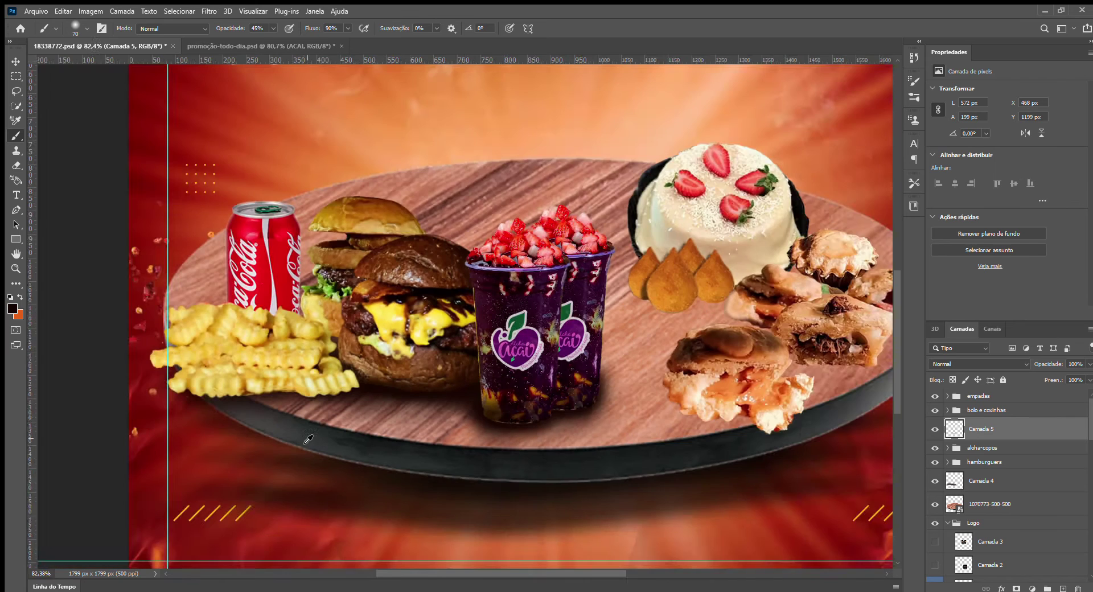
Paint dark shading along the lower edge of the fries with a 35 px brush.
scroll(308, 439, "up", 5)
mouse_move(369, 364)
left_mouse_down()
mouse_move(402, 363)
mouse_move(299, 374)
mouse_move(355, 370)
mouse_move(243, 361)
mouse_move(63, 373)
left_mouse_up()
scroll(344, 397, "down", 3)
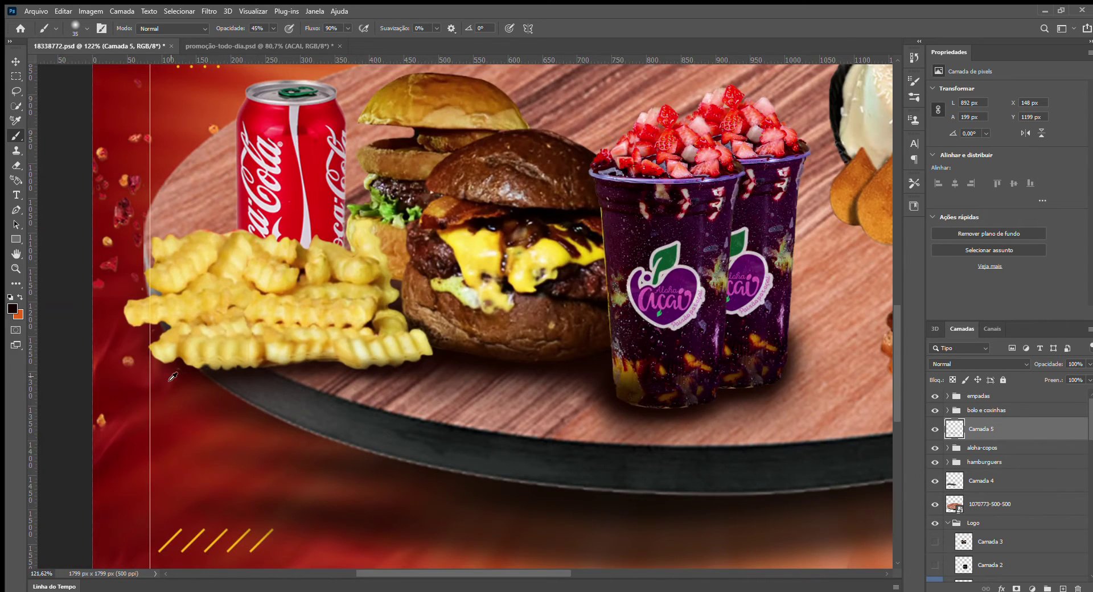
scroll(170, 378, "down", 4)
scroll(362, 443, "up", 4)
Soften the Camada 4 shadow beneath the açaí cups with a 250 px eraser at 8% opacity.
left_click(986, 482)
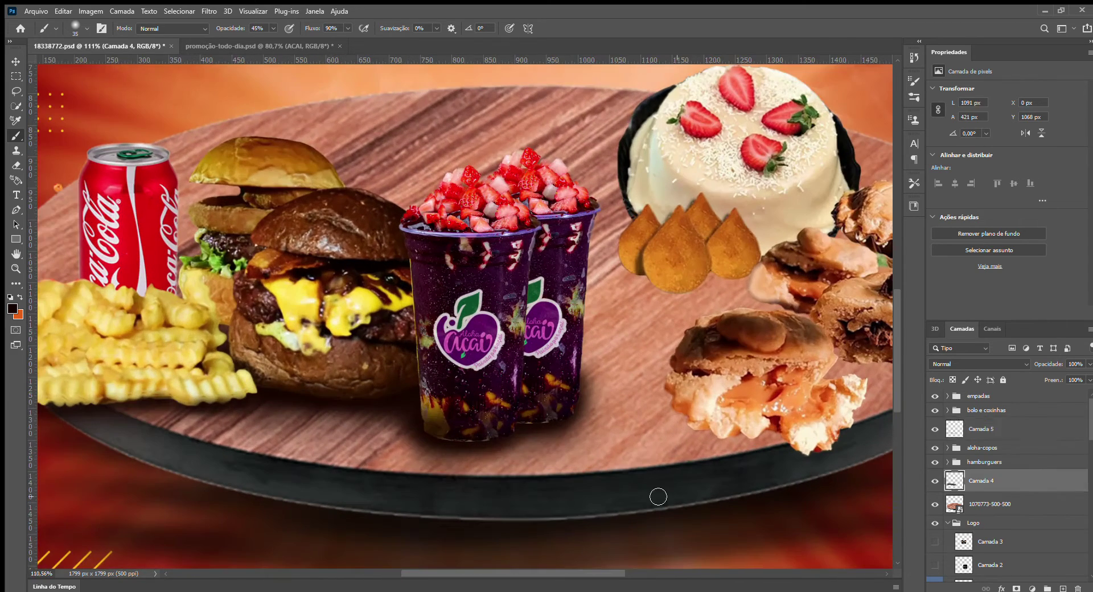
key("e")
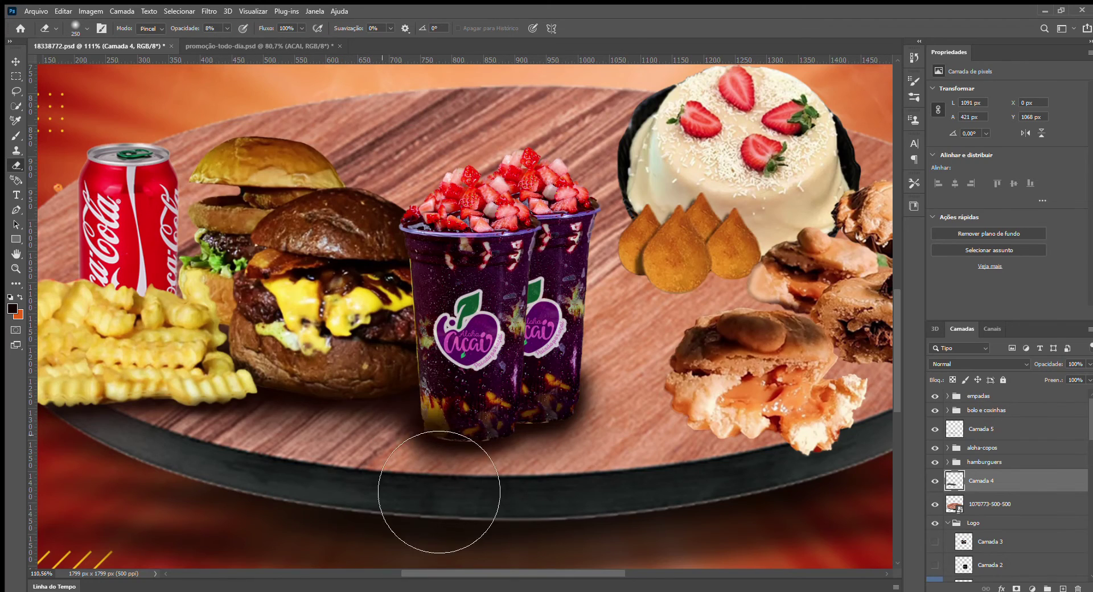
scroll(452, 540, "down", 1)
scroll(279, 513, "down", 3)
scroll(444, 505, "up", 4)
Touch up the shadow edges beneath the burger and fries with a 45 px eraser.
key("bracketleft")
key("bracketleft")
key("bracketleft")
key("bracketleft")
key("bracketleft")
key("bracketleft")
key("bracketleft")
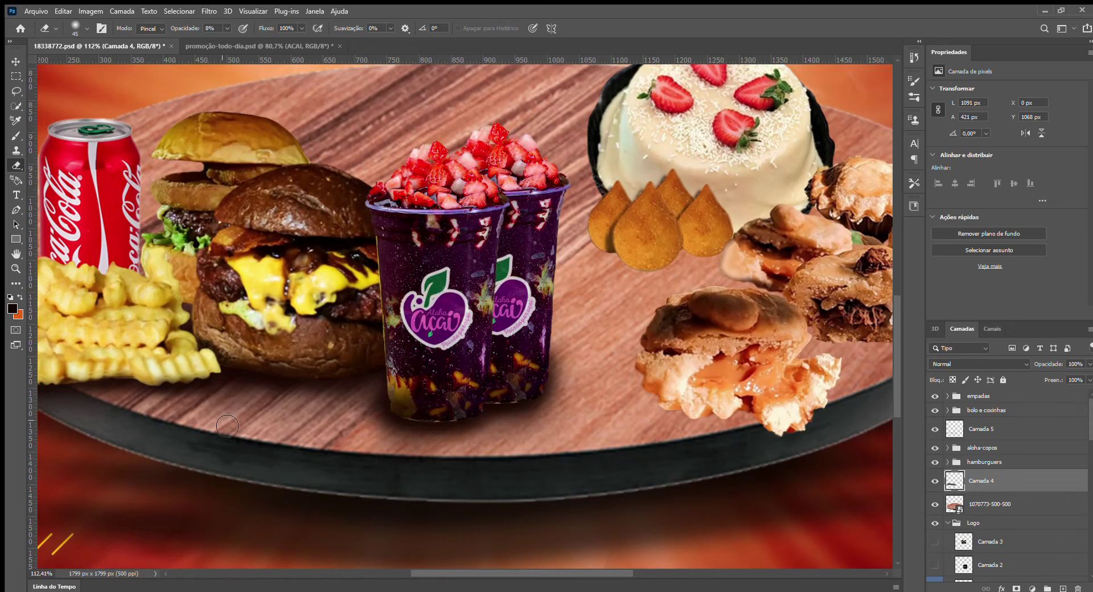
scroll(430, 459, "down", 4)
scroll(725, 422, "up", 4)
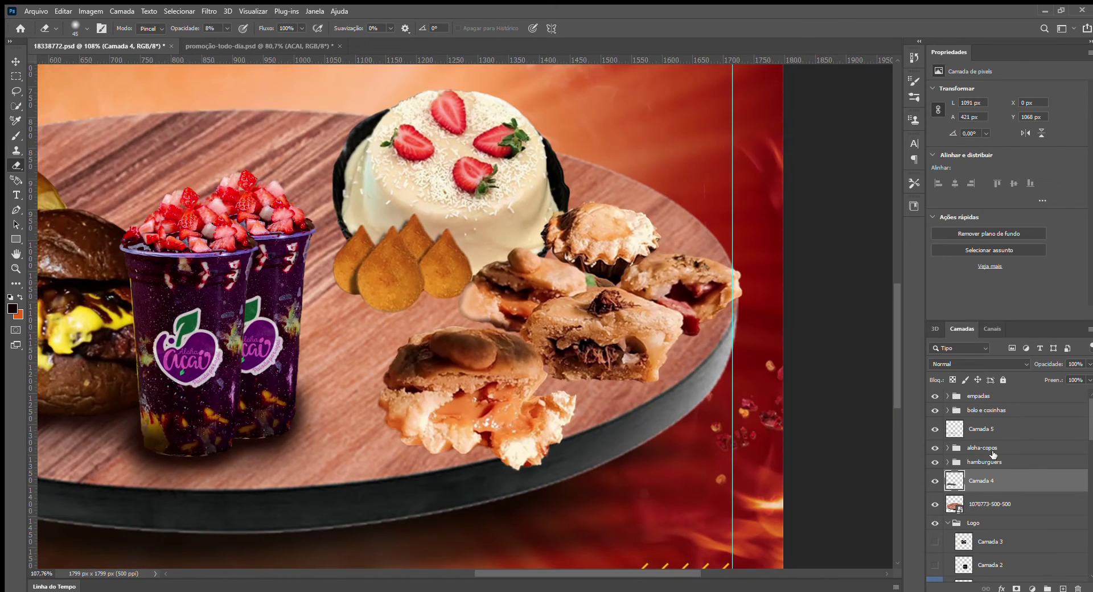
Add a new empty layer above Camada 5 for the shadows on the cake and empadas side.
left_click(1000, 411)
left_click(990, 433)
left_click(935, 431)
left_click(935, 431)
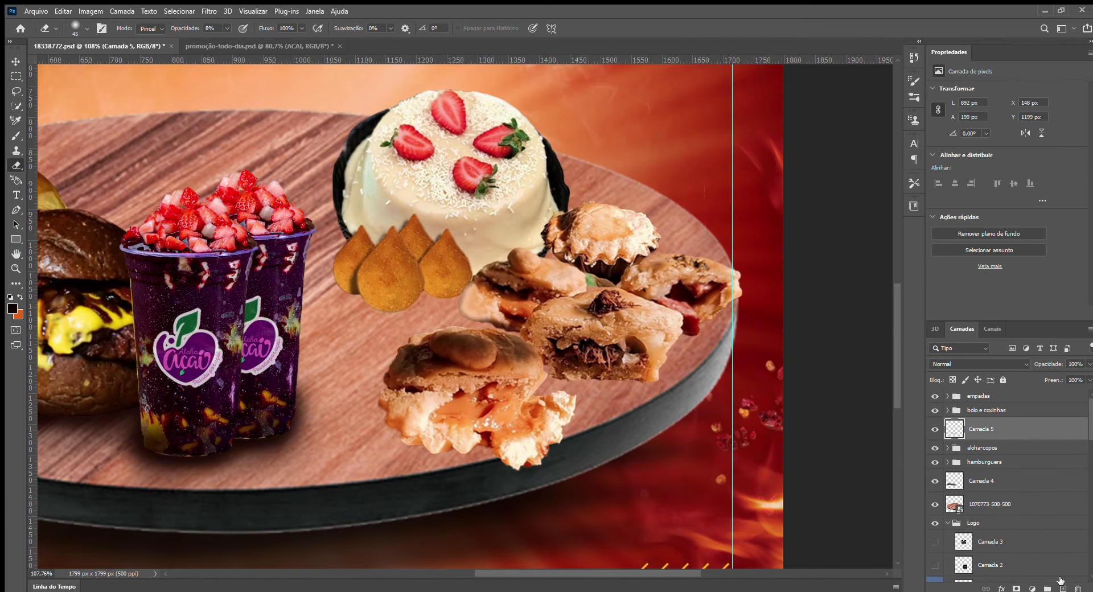
left_click(1062, 589)
key("b")
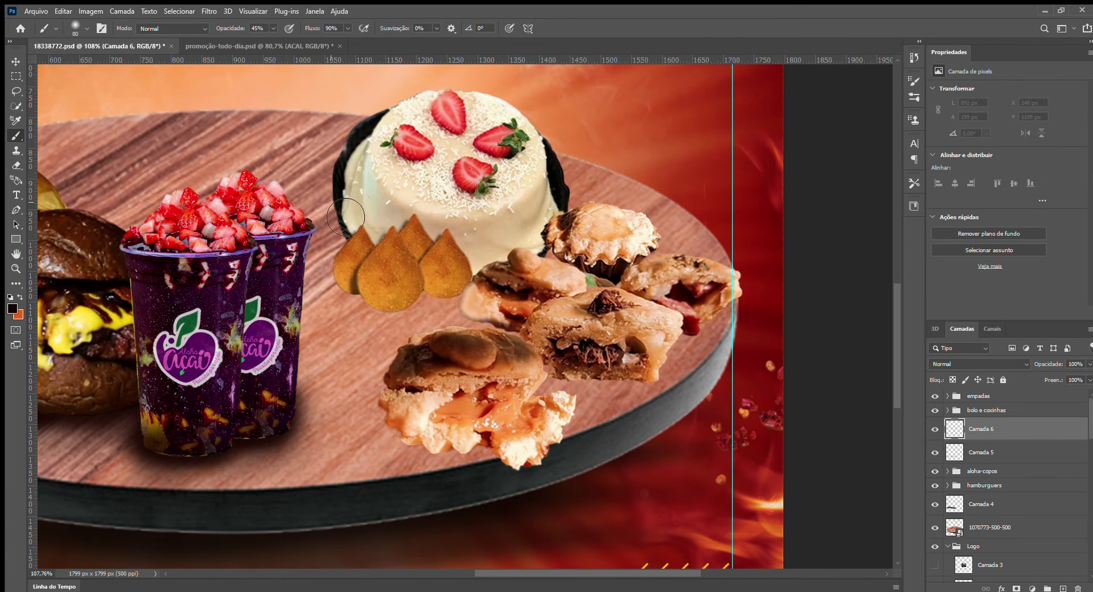
Paint soft black shadows beneath and around the empadas on Camada 6 at 45% brush opacity.
left_click_drag(575, 419, 604, 419)
key("ctrl+z")
mouse_move(508, 460)
left_mouse_down()
mouse_move(435, 458)
mouse_move(392, 390)
mouse_move(520, 460)
mouse_move(571, 401)
mouse_move(634, 394)
mouse_move(596, 397)
left_mouse_up()
key("bracketleft")
key("bracketleft")
key("bracketleft")
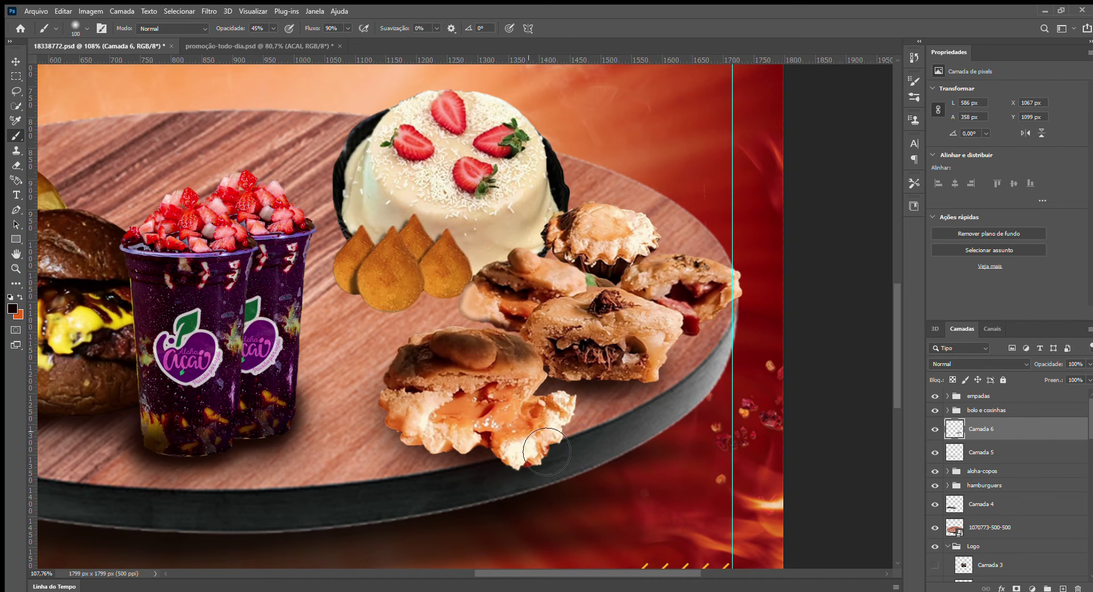
left_click_drag(462, 458, 527, 415)
left_click_drag(724, 331, 718, 331)
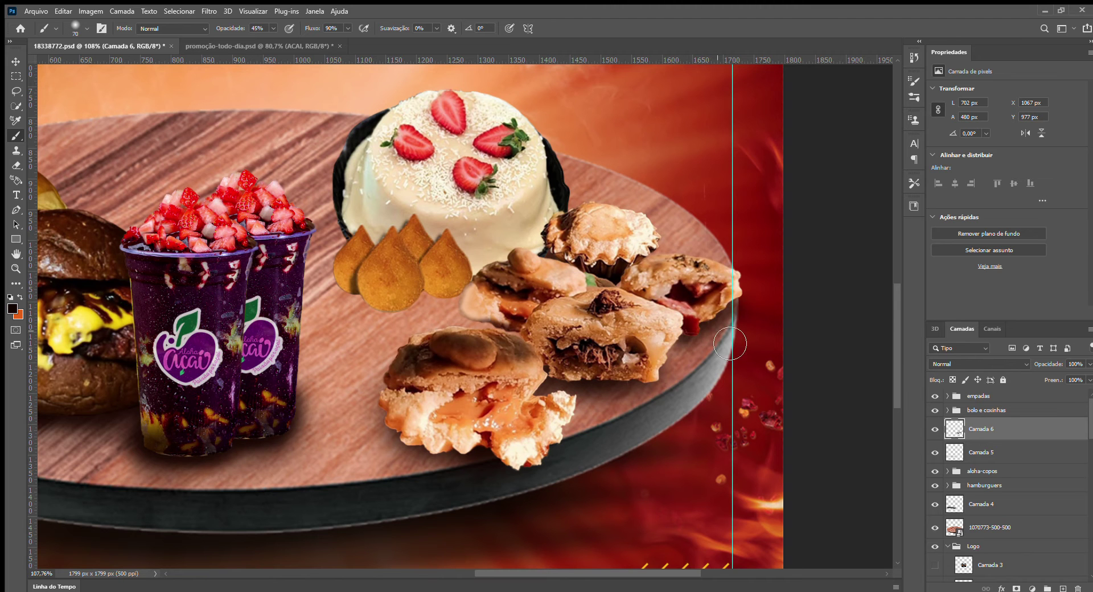
Paint soft black shadows under the coxinhas and along the cake's lower left edge.
key("e")
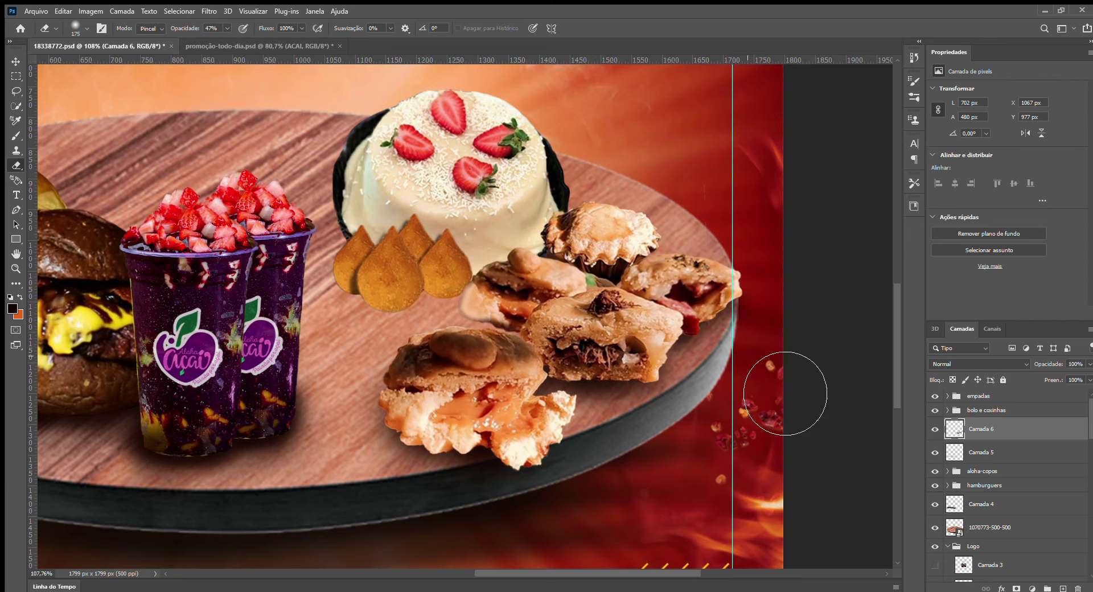
key("b")
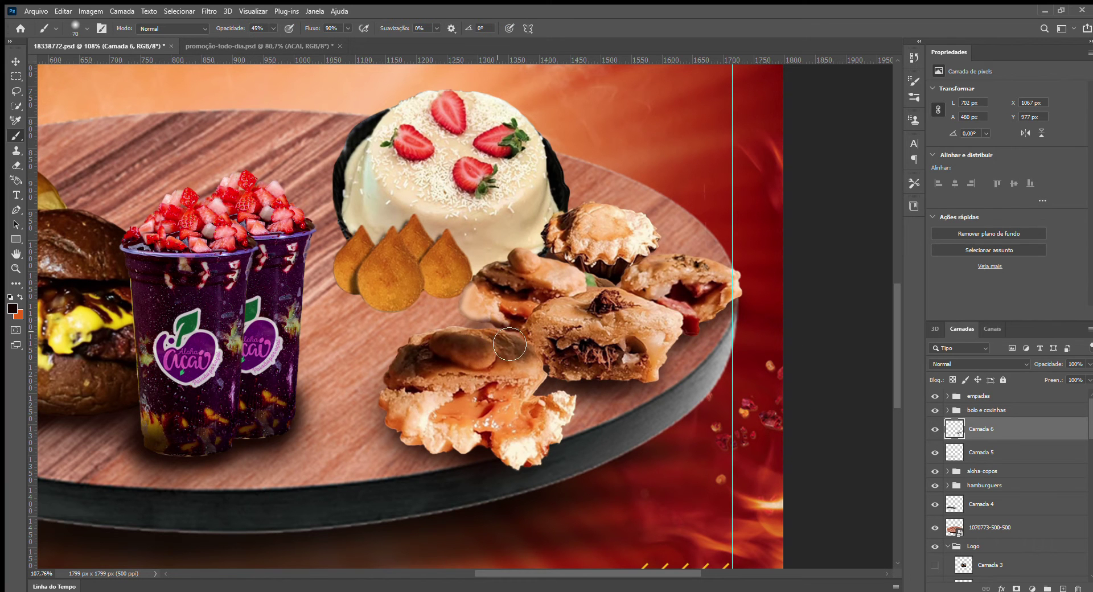
key("bracketright")
mouse_move(431, 307)
left_mouse_down()
mouse_move(483, 311)
mouse_move(391, 312)
mouse_move(344, 298)
mouse_move(388, 318)
mouse_move(345, 293)
left_mouse_up()
key("bracketleft")
mouse_move(377, 262)
left_mouse_down()
mouse_move(341, 216)
mouse_move(342, 267)
mouse_move(371, 233)
left_mouse_up()
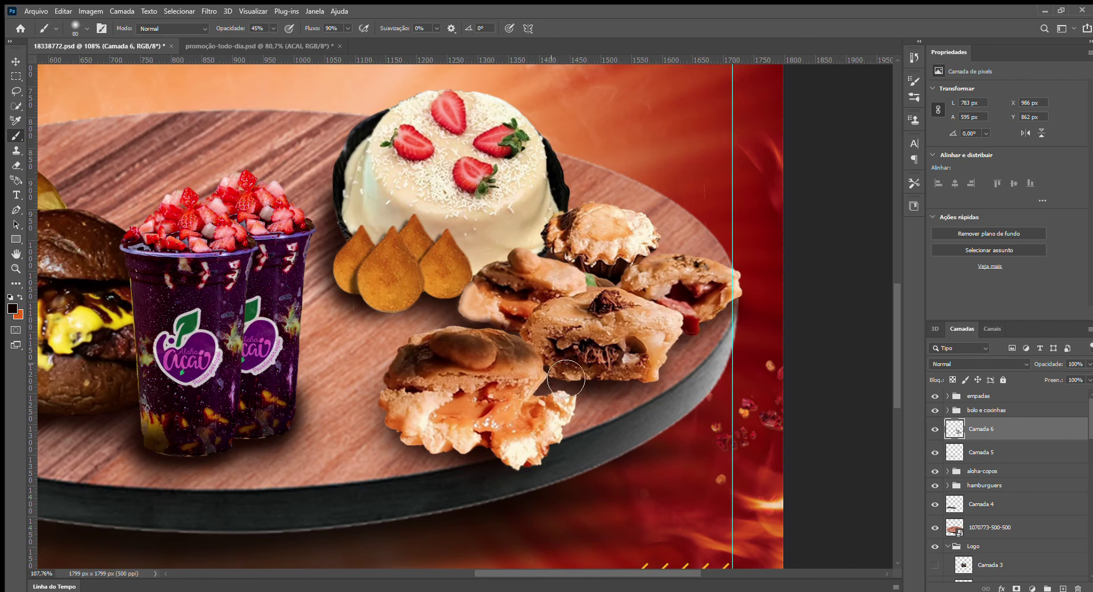
Touch up the soft shadow around the front empada and check the shading up close.
scroll(514, 393, "down", 4)
scroll(447, 376, "up", 5)
mouse_move(433, 328)
left_mouse_down()
mouse_move(443, 362)
mouse_move(473, 377)
left_mouse_up()
scroll(472, 376, "up", 5)
key("e")
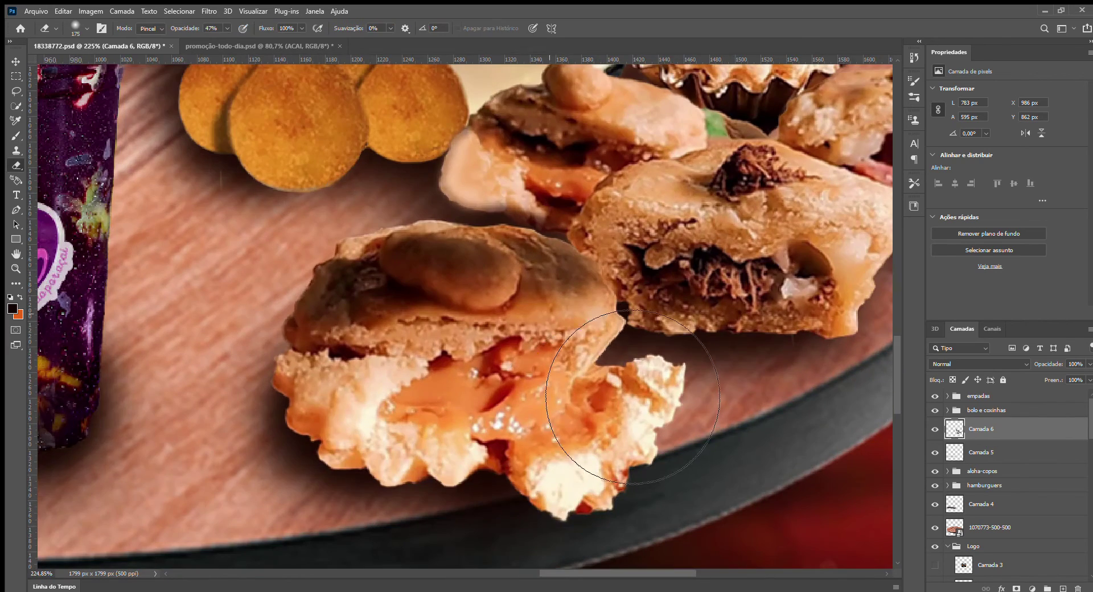
scroll(395, 458, "down", 4)
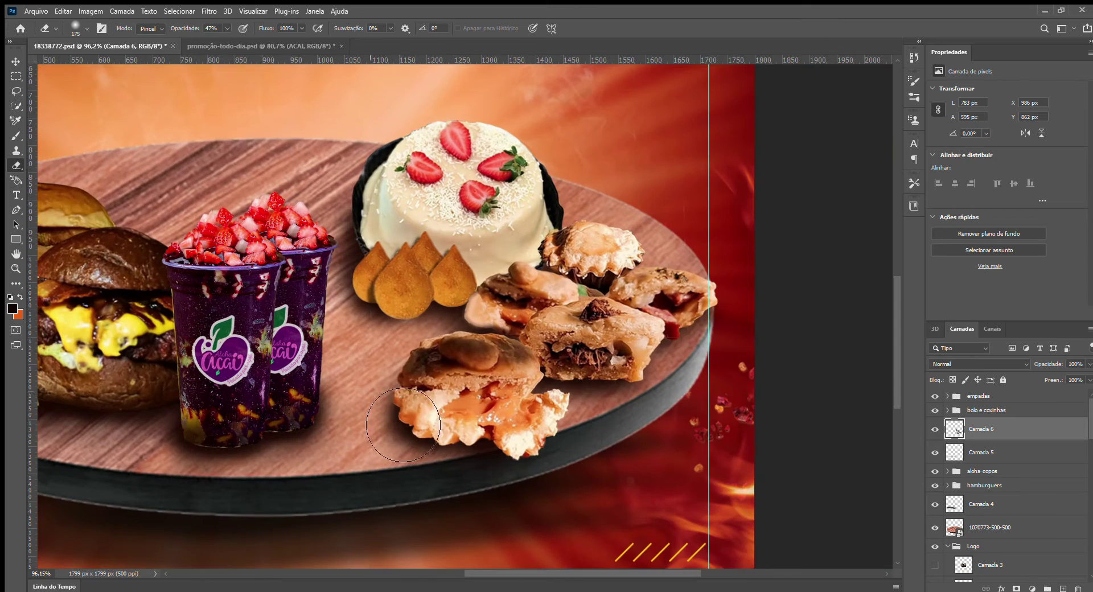
key("b")
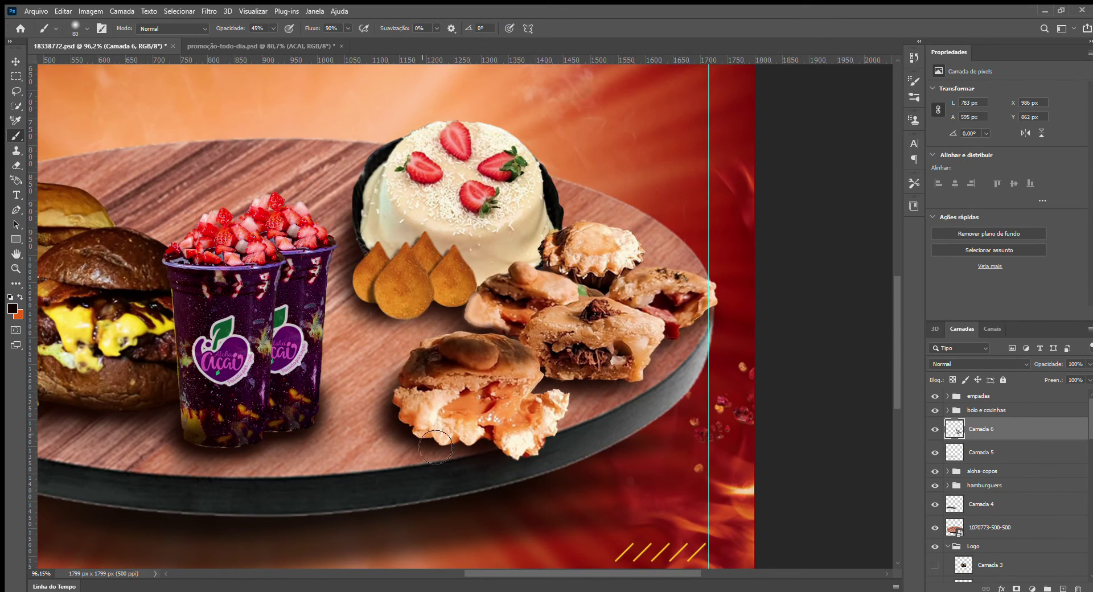
scroll(490, 441, "down", 3)
scroll(167, 274, "up", 4)
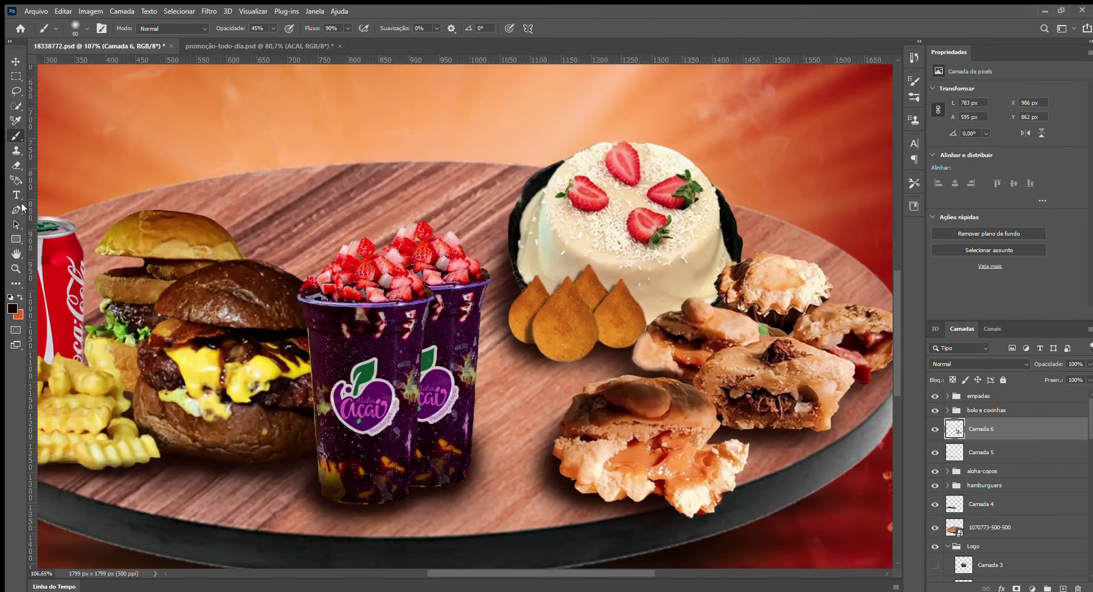
Draw a white ellipse about 223 × 407 px over the rear açaí cup and remove its outline.
left_click(1062, 588)
left_click(8, 240)
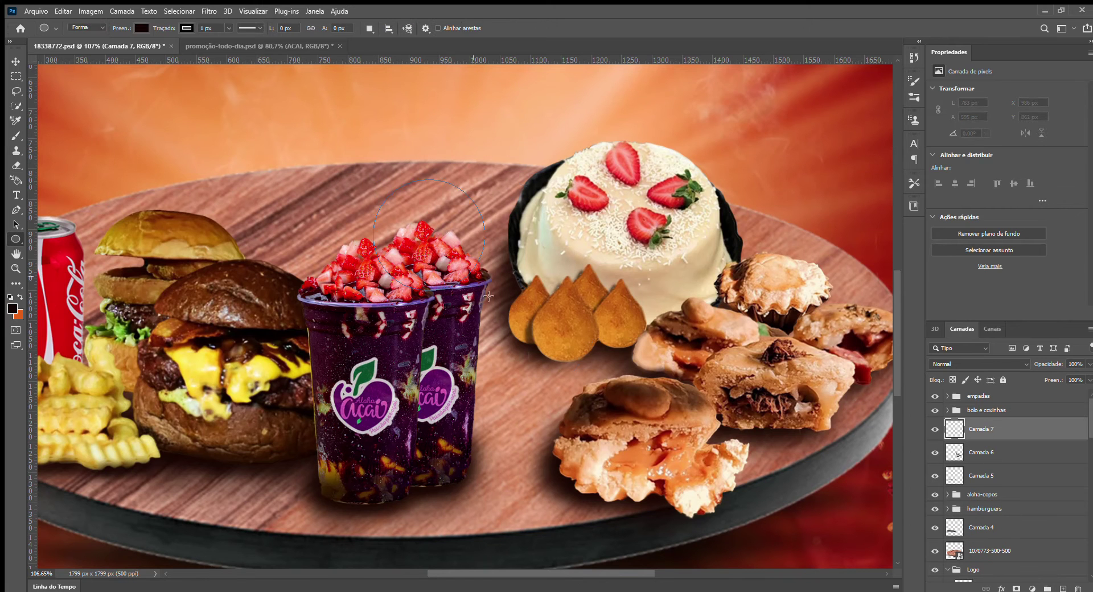
left_click_drag(373, 179, 508, 425)
left_click(1080, 238)
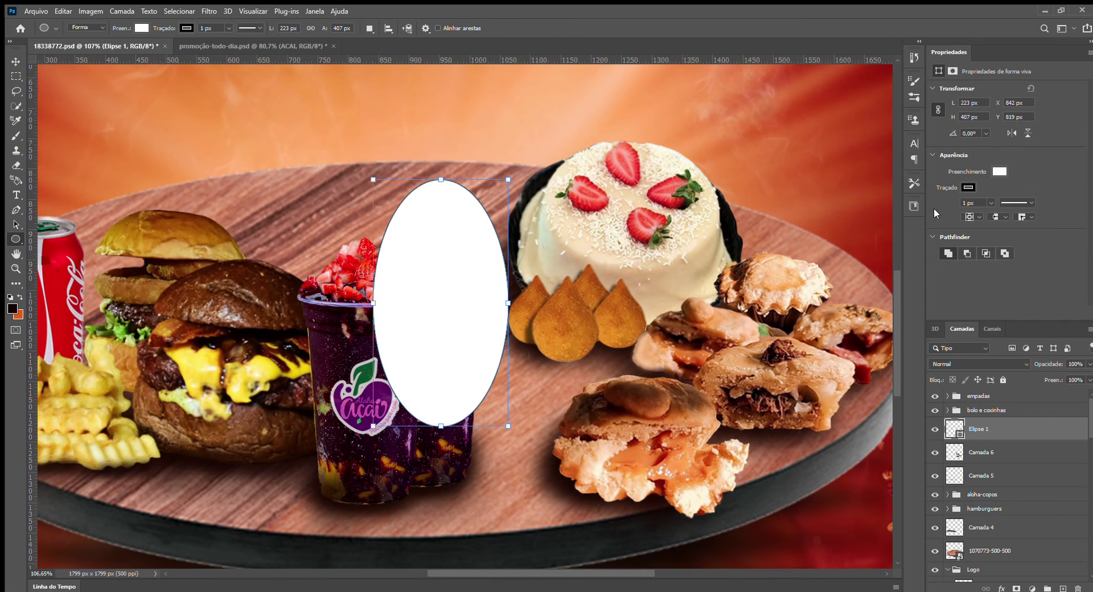
Rasterize the white ellipse and blur it into a wide soft glow.
key("v")
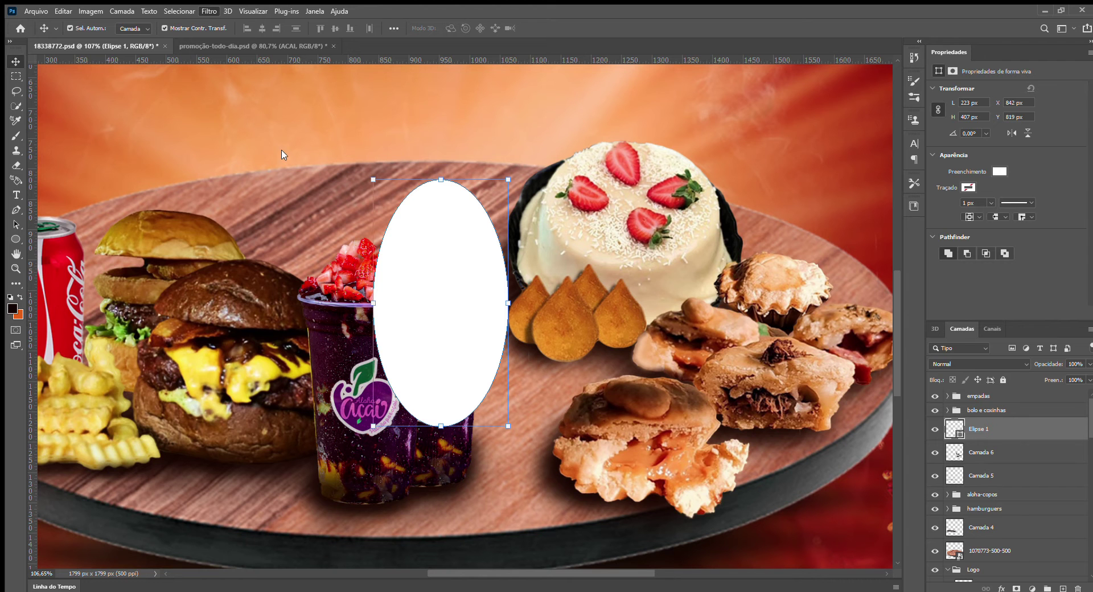
left_click(643, 228)
left_click(559, 253)
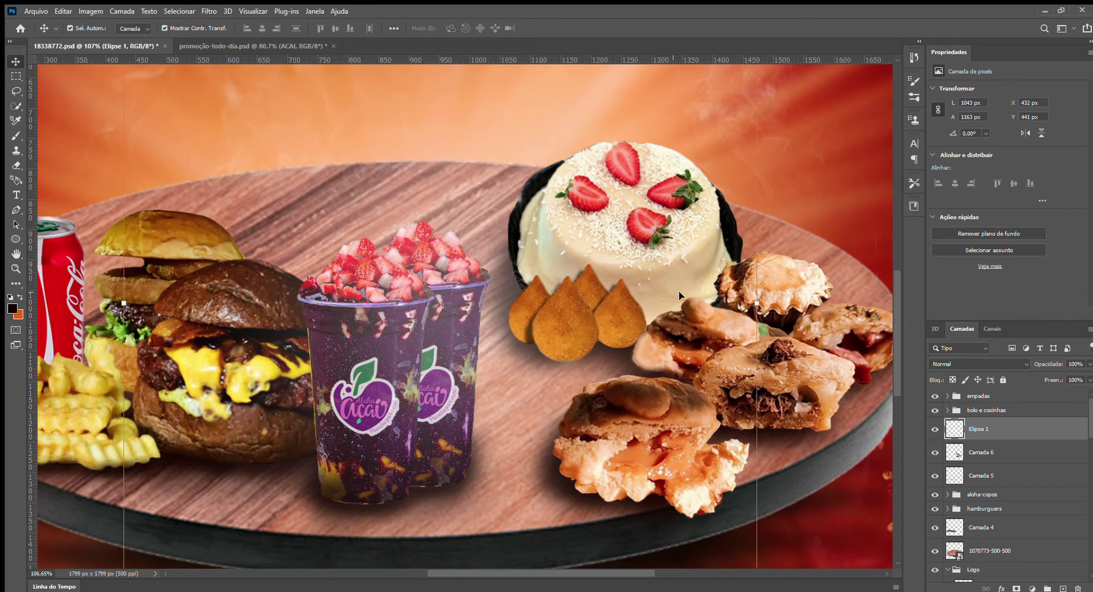
Scale the blurred glow down to about 250 × 437 px and position it over the açaí cups.
scroll(549, 270, "down", 4)
left_click_drag(691, 534, 528, 235)
left_click(677, 516, "alt")
left_click_drag(418, 340, 469, 282)
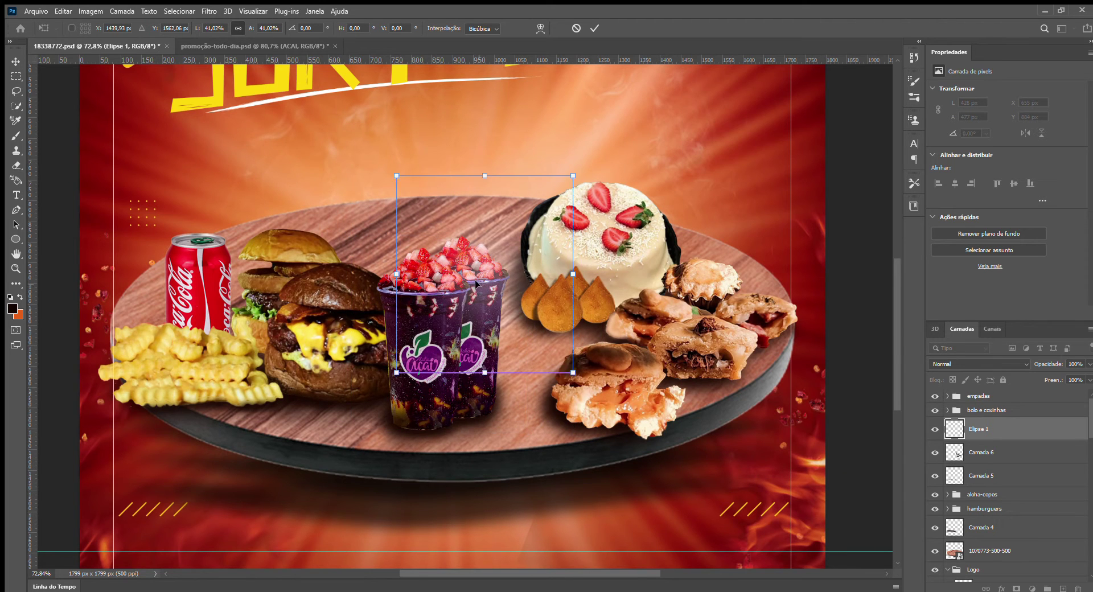
scroll(460, 282, "up", 5)
left_click_drag(652, 111, 532, 244)
left_click_drag(441, 339, 492, 289)
left_click_drag(501, 380, 490, 334)
scroll(489, 333, "down", 7)
key("Return")
key("7")
key("1")
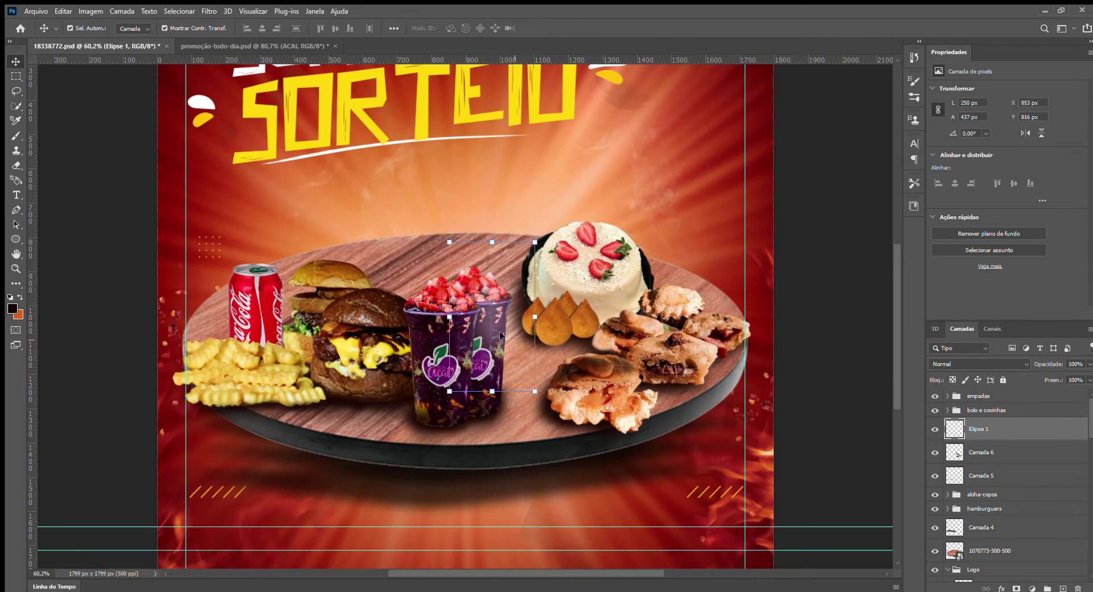
Rename the Camada 4 shadow layer as "sombra 1ª".
scroll(529, 432, "up", 3)
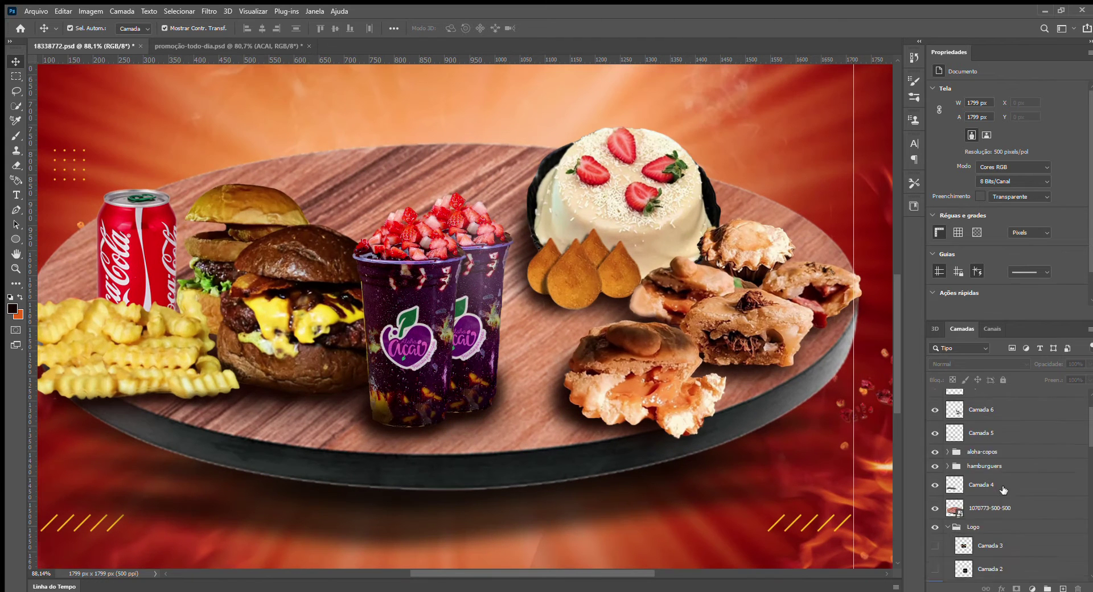
scroll(1001, 490, "down", 1)
left_click(991, 486)
double_click(991, 485)
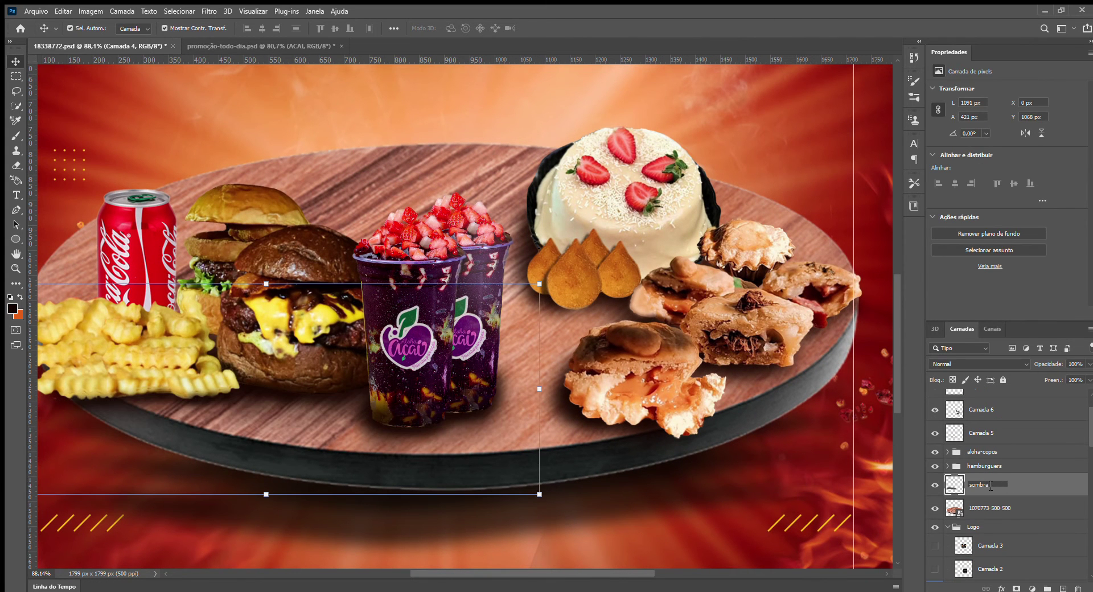
type("sombra 1ª")
key("Return")
Rename the Camada 5 layer as "sombra 1ª sobre".
key("e")
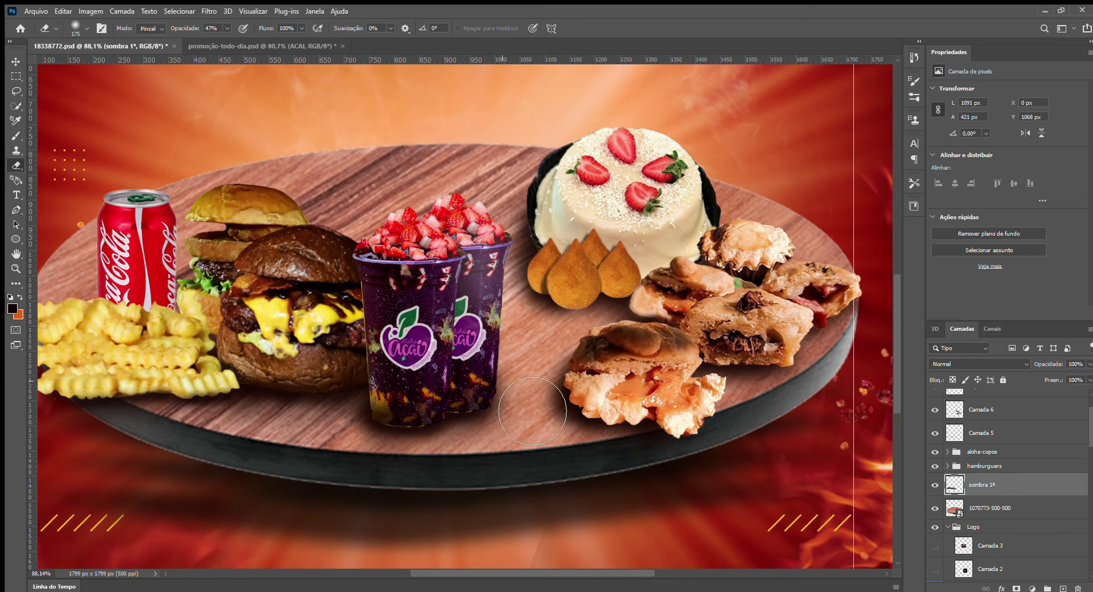
key("v")
scroll(468, 464, "up", 4)
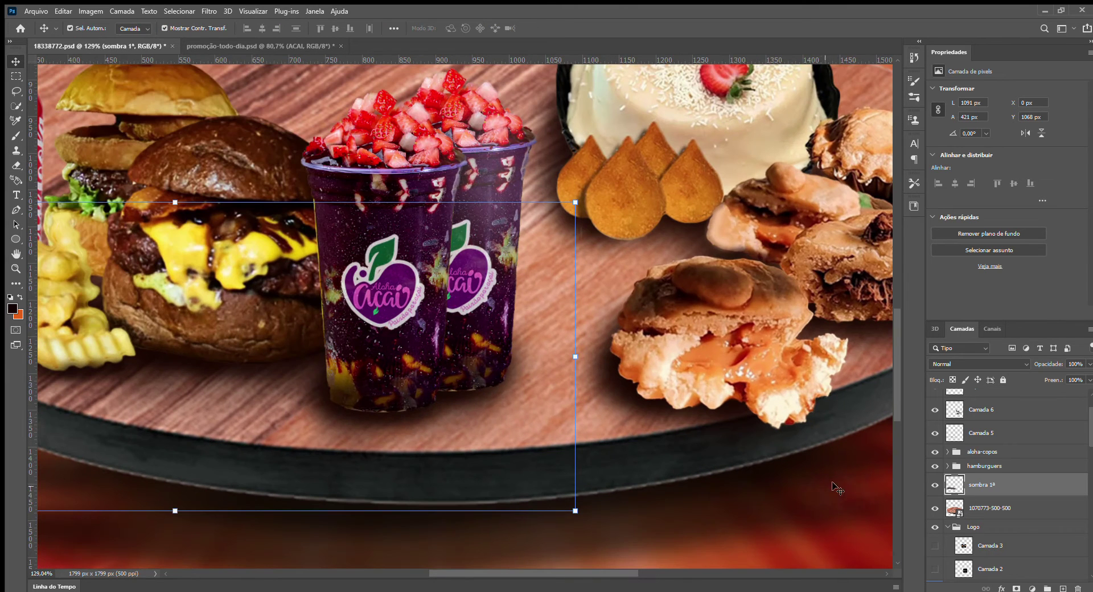
left_click(978, 432)
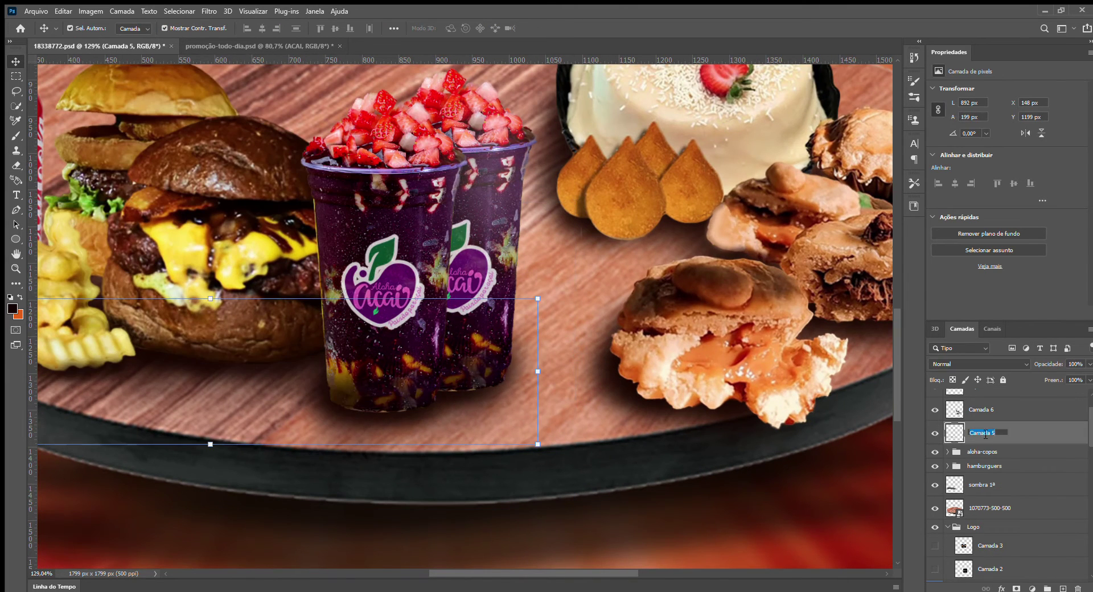
type("sombra 1ª sobre")
key("Return")
Paint soft black shading at the base of the rear açaí cup on the sombra 1ª sobre layer.
key("b")
mouse_move(487, 407)
left_mouse_down()
mouse_move(514, 383)
mouse_move(460, 404)
left_mouse_up()
key("bracketleft")
key("bracketleft")
key("bracketleft")
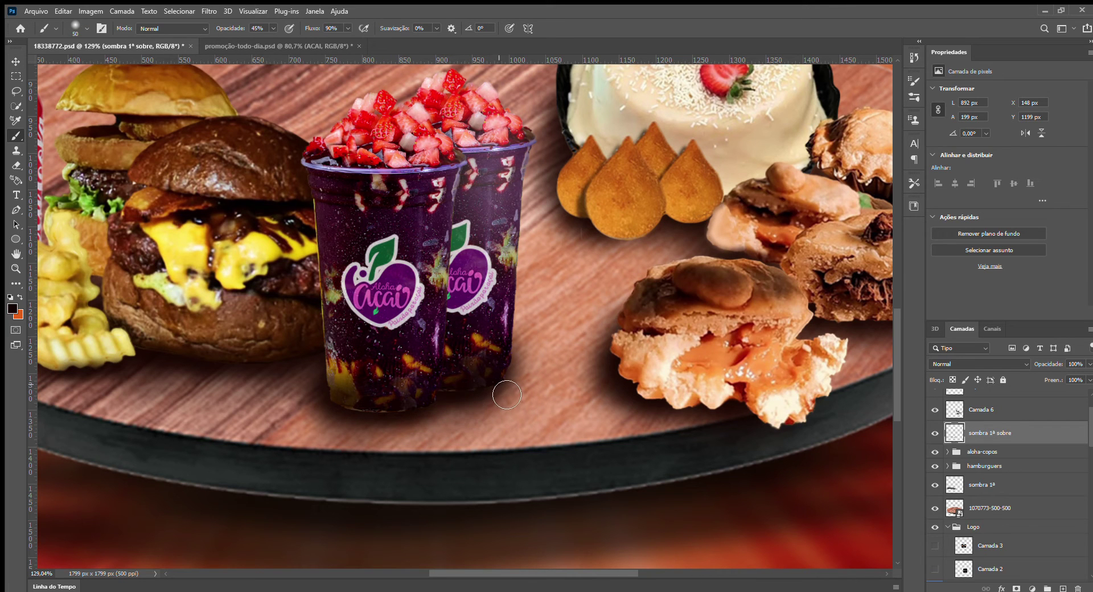
Clone clean purple açaí texture over the fruit pieces near the front cup's base with a 25 px Clone Stamp.
left_click(947, 452)
left_click(1006, 494)
left_click(935, 494)
left_click(935, 494)
key("s")
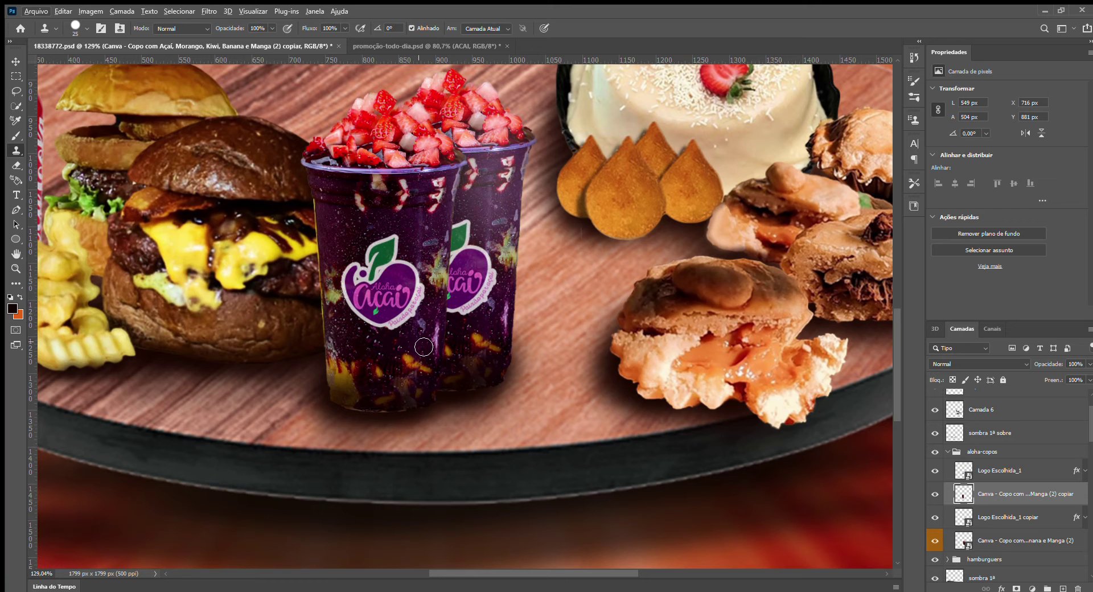
left_click(417, 339, "alt")
left_click_drag(411, 367, 423, 371)
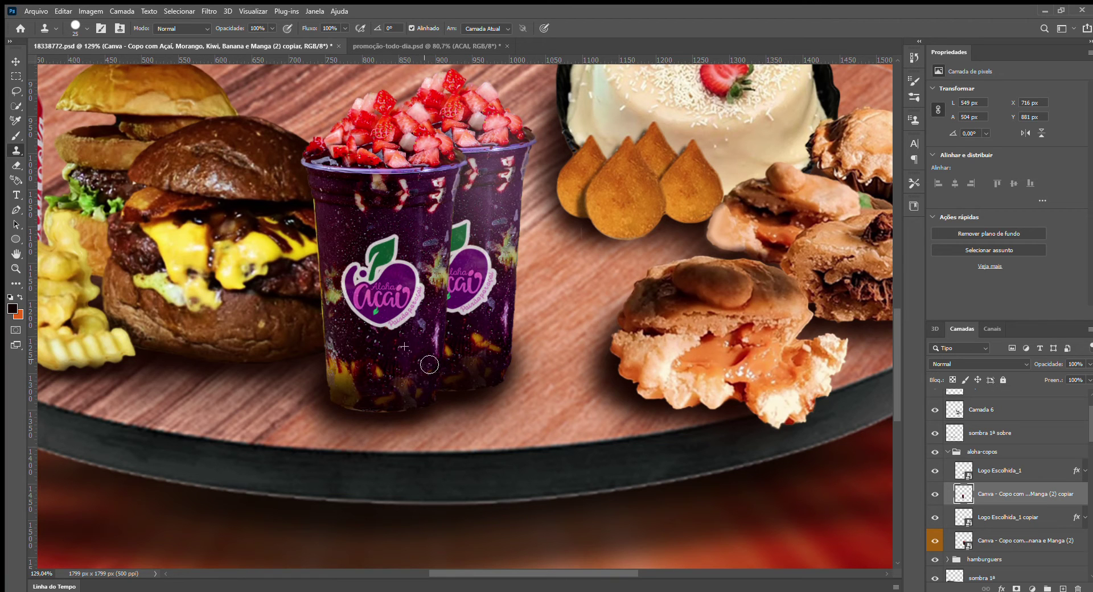
left_click_drag(382, 376, 343, 355)
Clone clean açaí texture over the rightmost pink streak below the front cup's rim, and undo the last stroke.
left_click(337, 204, "alt")
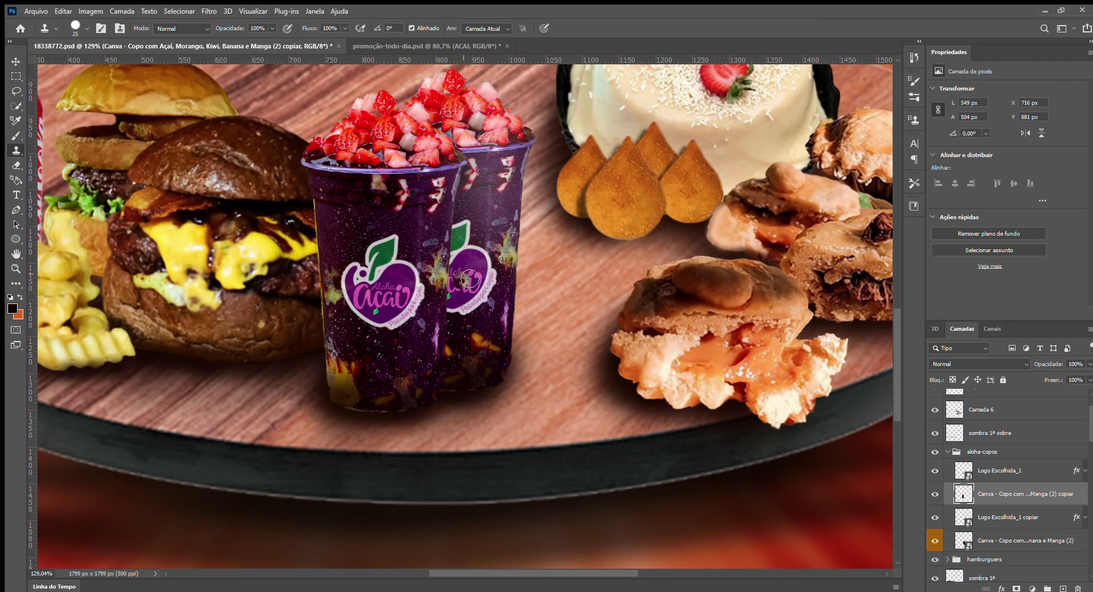
scroll(399, 274, "down", 3)
scroll(386, 271, "up", 4)
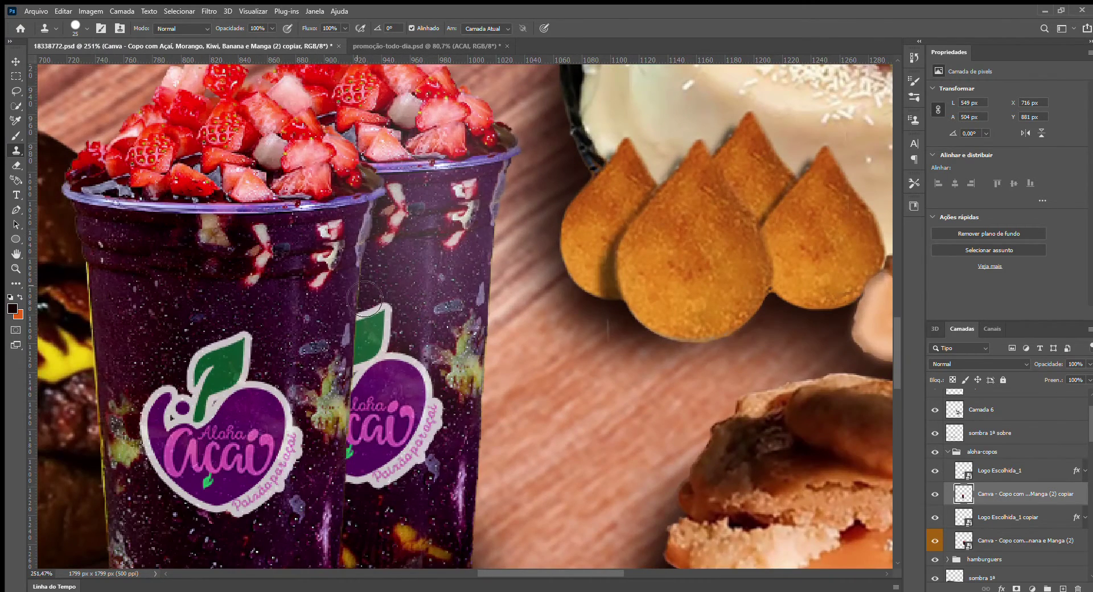
mouse_move(325, 274)
left_mouse_down()
mouse_move(335, 298)
mouse_move(349, 232)
mouse_move(346, 345)
left_mouse_up()
left_click(300, 264, "alt")
left_click(294, 280, "alt")
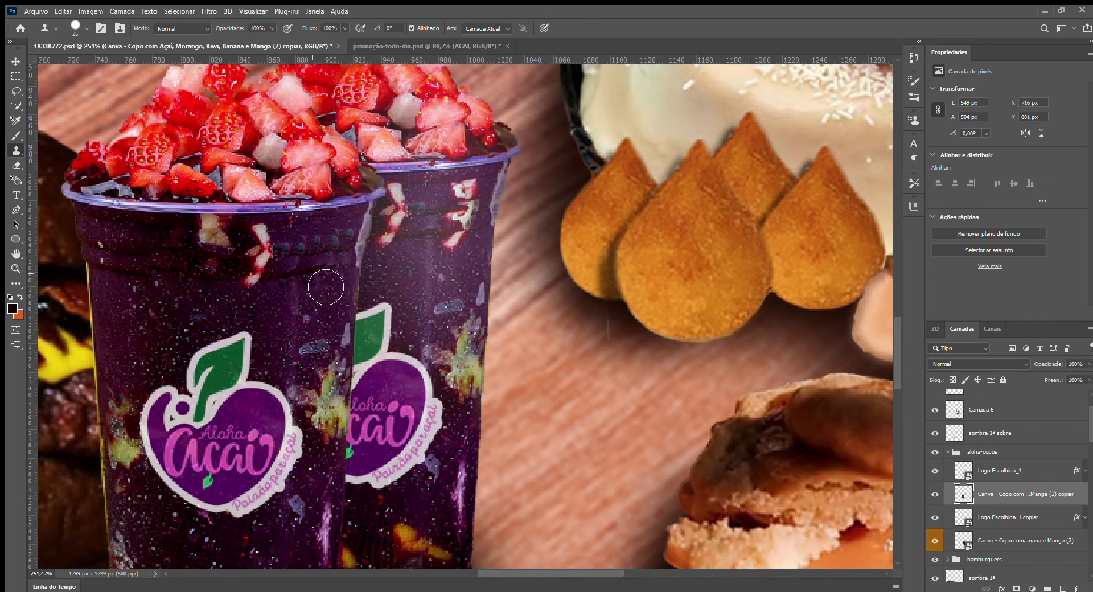
left_click_drag(327, 288, 333, 333)
scroll(390, 297, "down", 5)
scroll(391, 300, "down", 1)
scroll(376, 293, "up", 1)
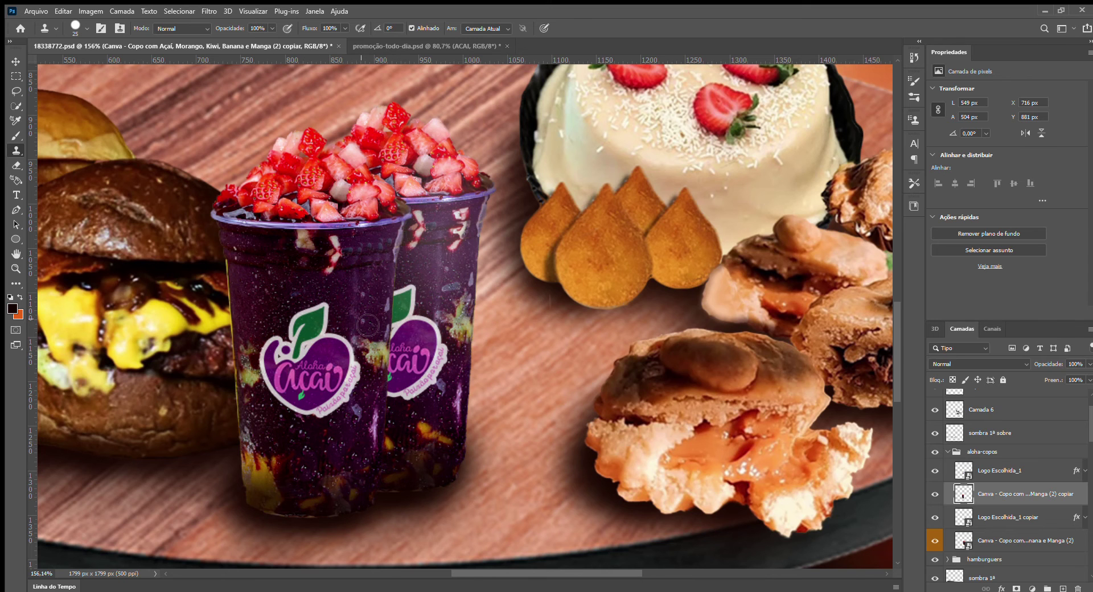
scroll(342, 182, "up", 3)
key("ctrl+z")
Clone strawberry detail onto the front cup's topping and retouch its rim with a 10 px Clone Stamp.
left_click(321, 174, "alt")
left_click_drag(354, 156, 354, 165)
key("bracketleft")
key("bracketleft")
key("bracketleft")
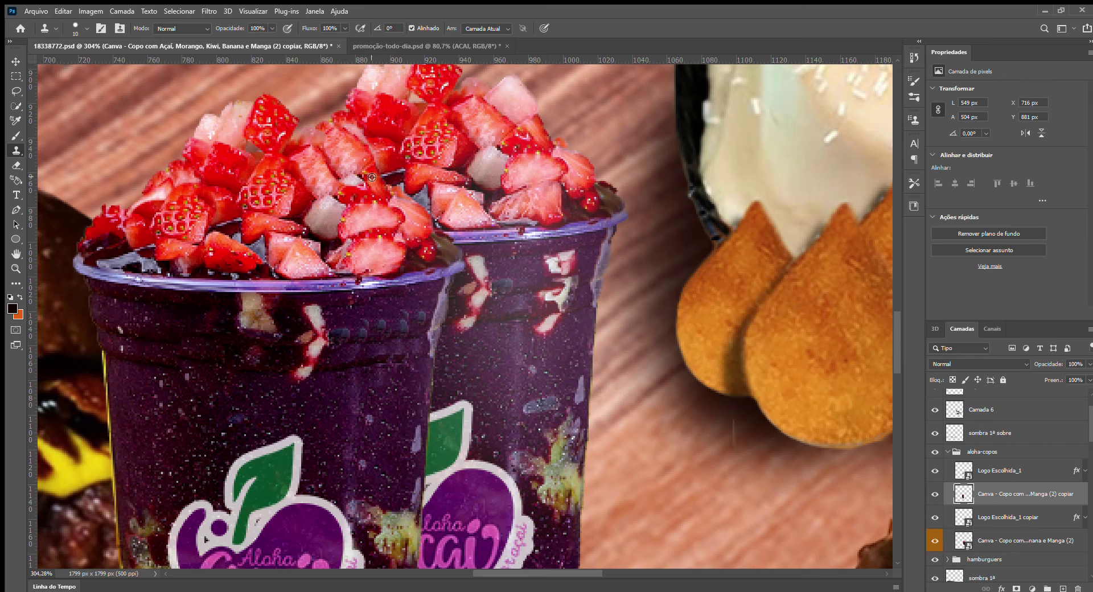
left_click(361, 211, "alt")
left_click_drag(340, 202, 348, 208)
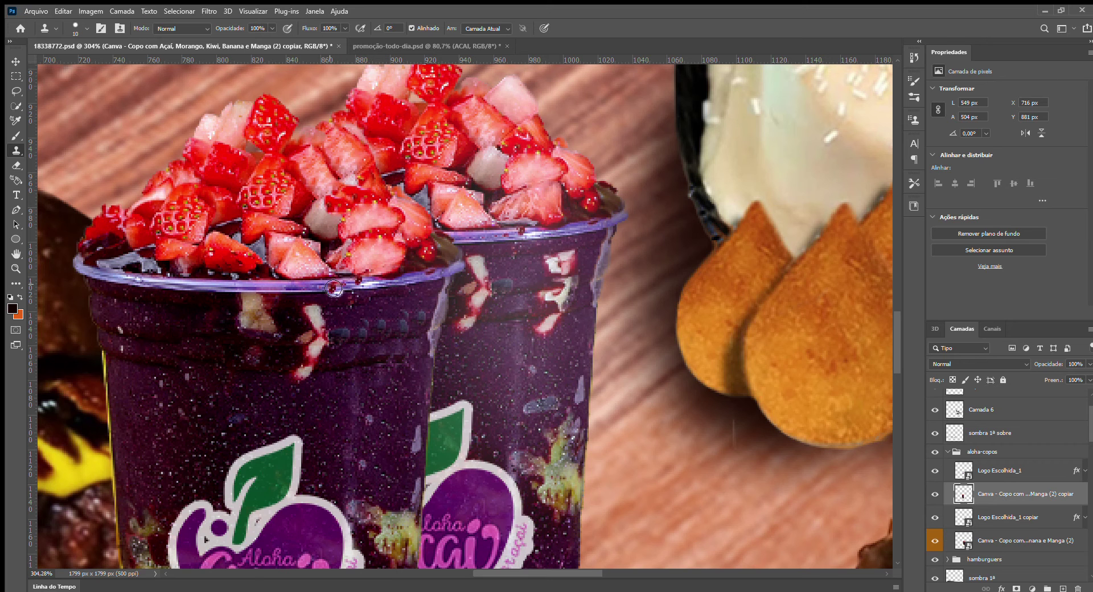
left_click(260, 247, "alt")
left_click_drag(324, 250, 328, 257)
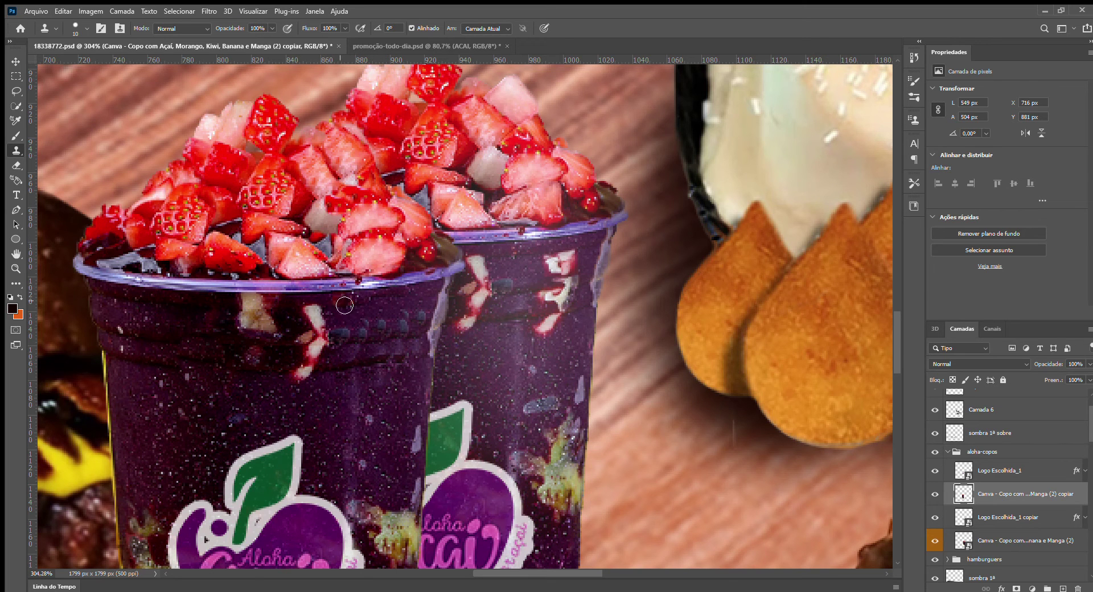
left_click_drag(260, 248, 267, 258)
Clone more strawberry pieces across the upper and left parts of the front cup's topping.
scroll(296, 273, "down", 3)
scroll(273, 194, "up", 3)
left_click(274, 188, "alt")
mouse_move(318, 195)
left_mouse_down()
mouse_move(328, 167)
mouse_move(345, 185)
left_mouse_up()
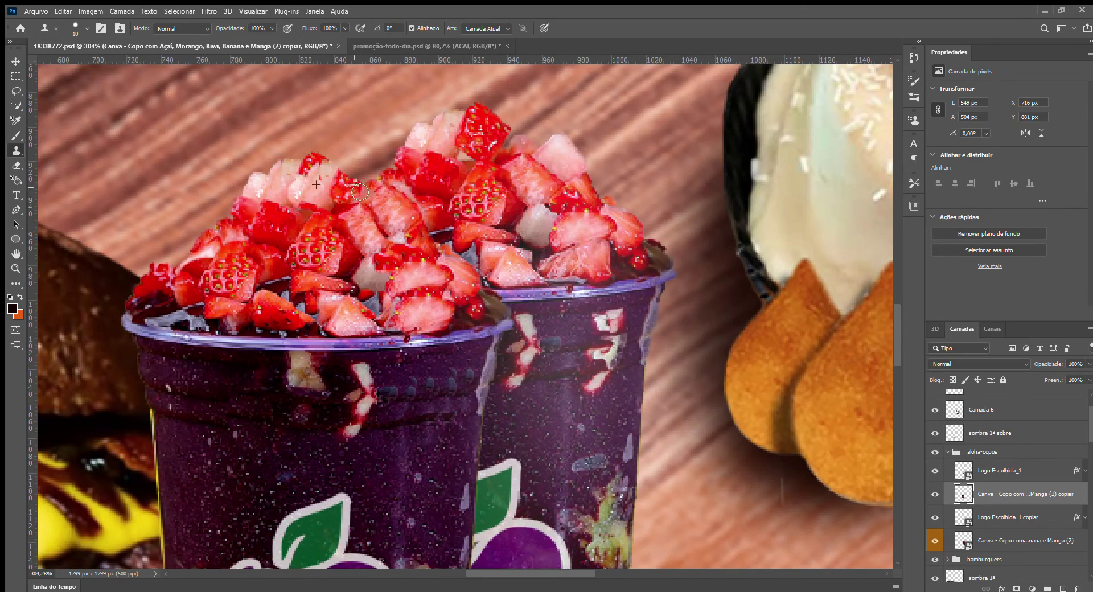
scroll(342, 196, "down", 3)
scroll(303, 299, "up", 3)
left_click_drag(265, 307, 242, 292)
scroll(295, 333, "down", 3)
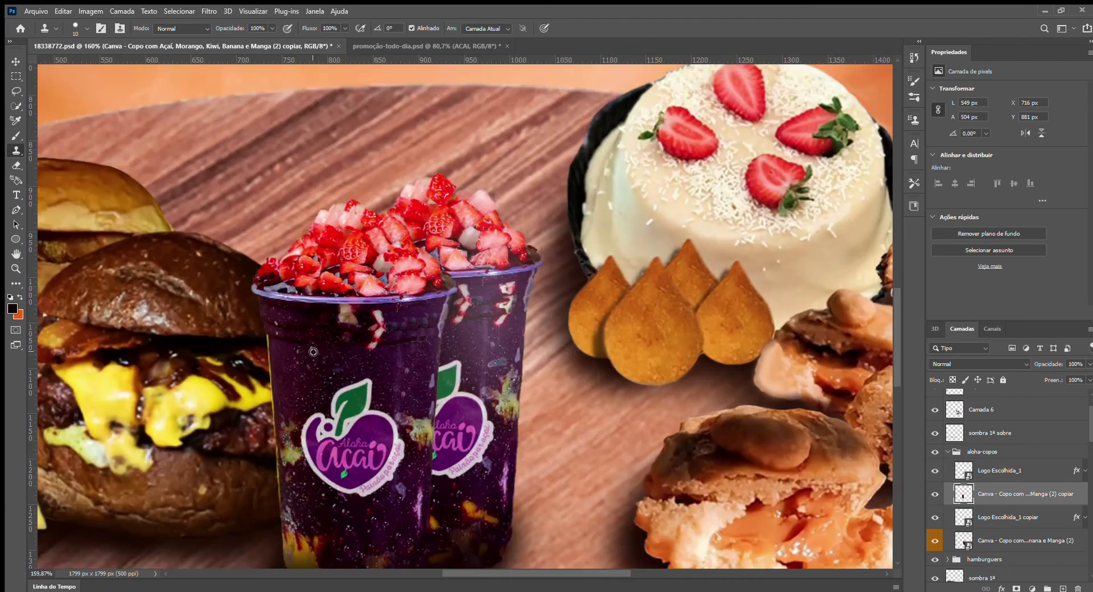
scroll(431, 331, "up", 5)
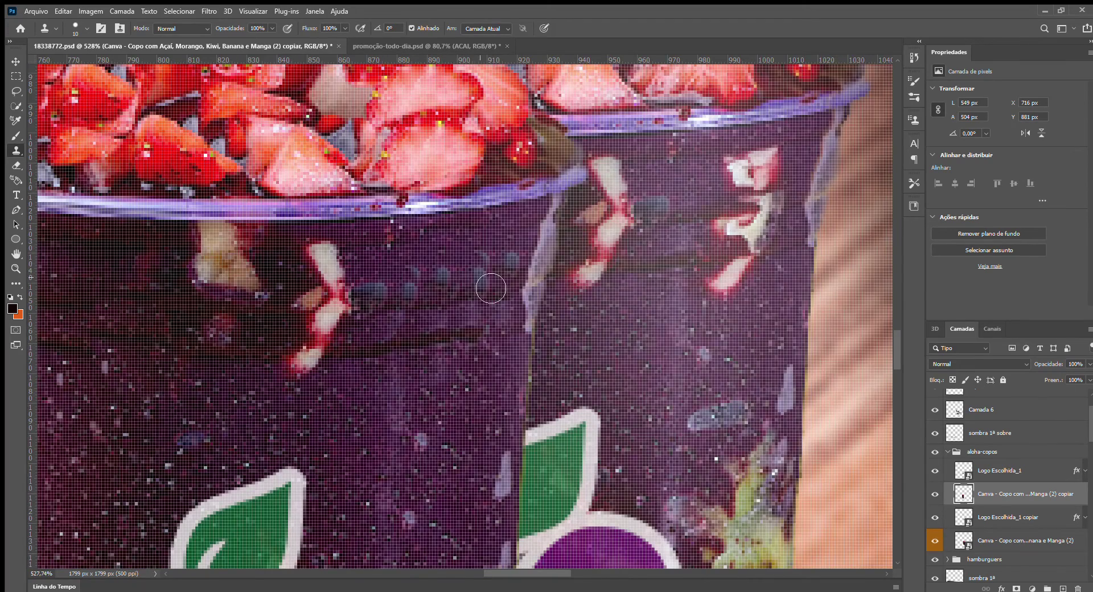
Try duplicating the white and yellow accent shapes beside the SORTEIO title, and undo the duplication.
scroll(456, 292, "down", 5)
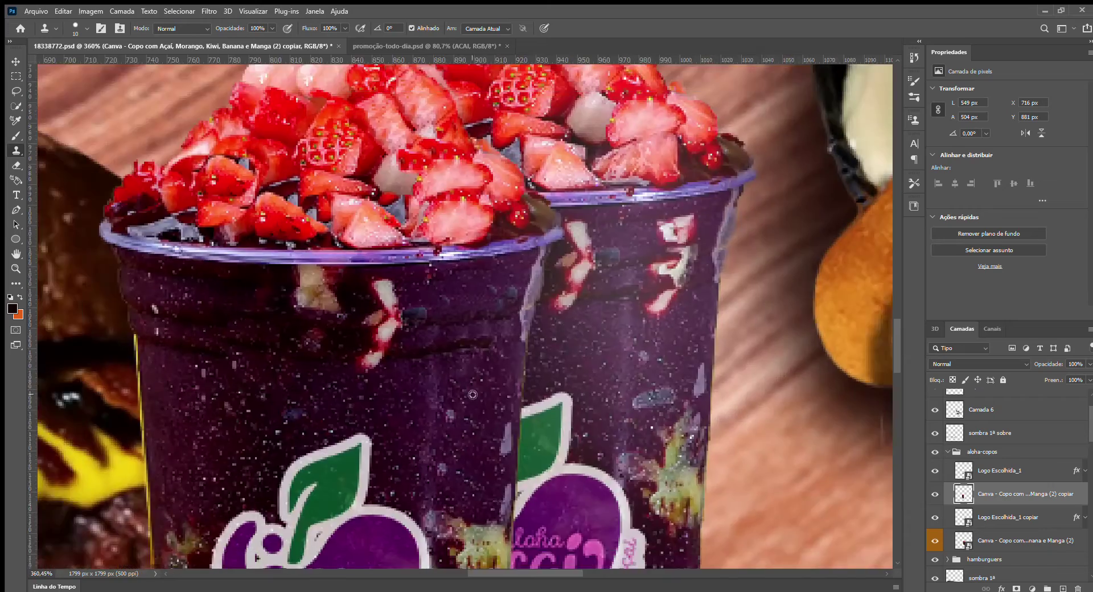
scroll(498, 347, "down", 2)
key("v")
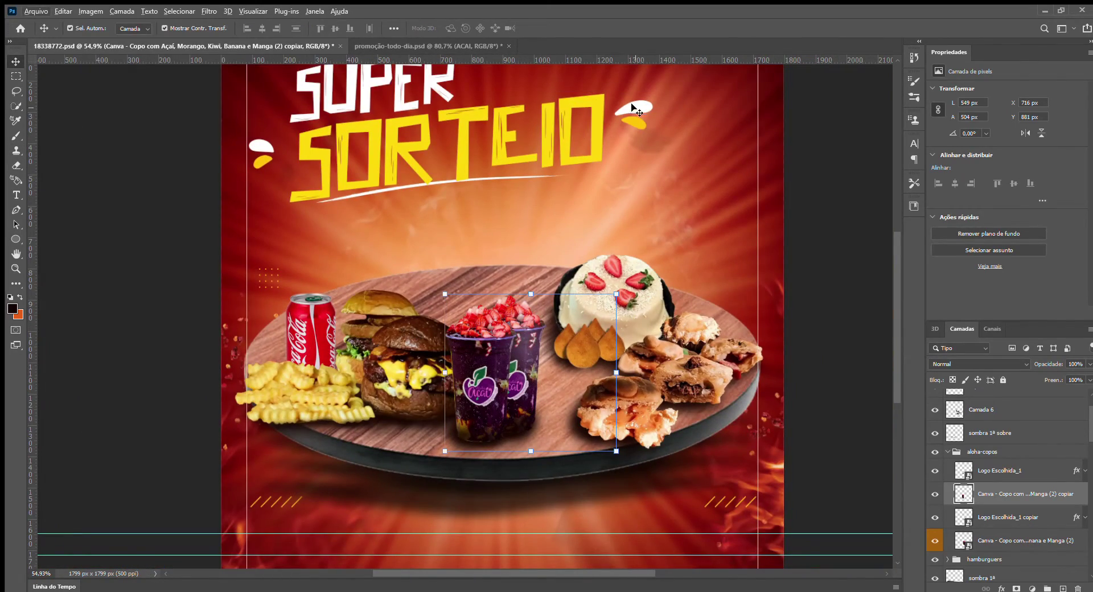
left_click(632, 117)
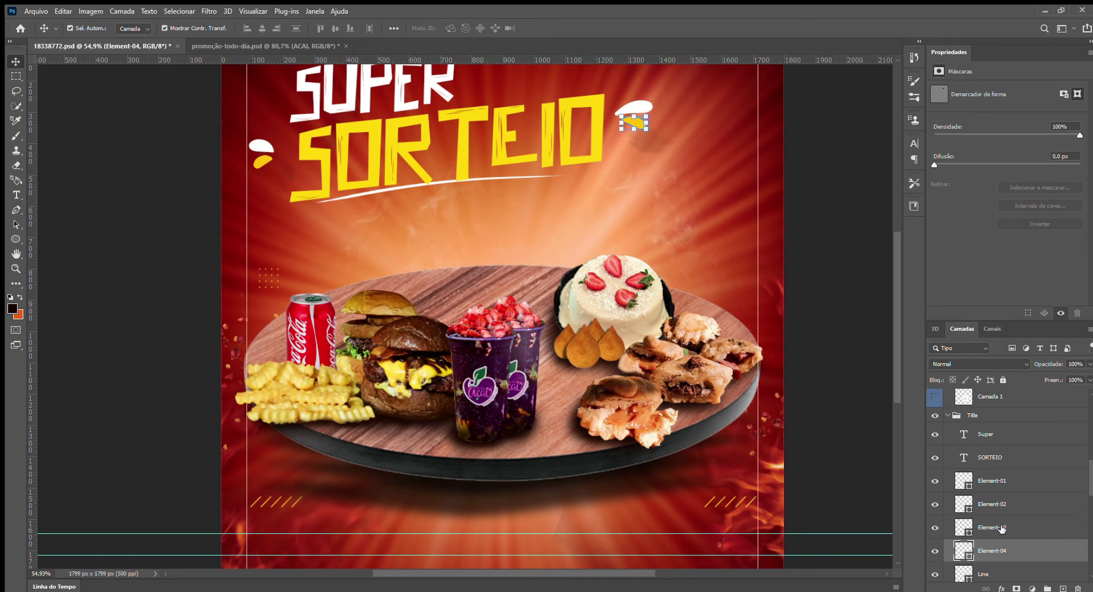
left_click(1003, 528, "ctrl")
key("ctrl+z")
key("ctrl+z")
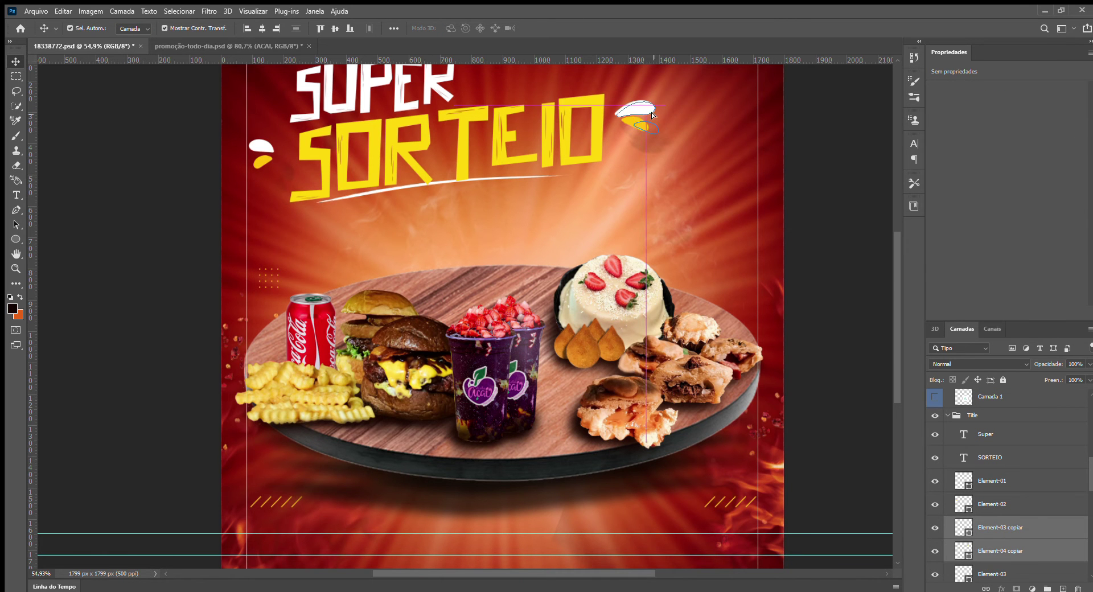
scroll(288, 319, "down", 3)
scroll(282, 307, "up", 5)
Collapse the aloha-copos group and add a new empty layer above the empadas group for brush work.
key("b")
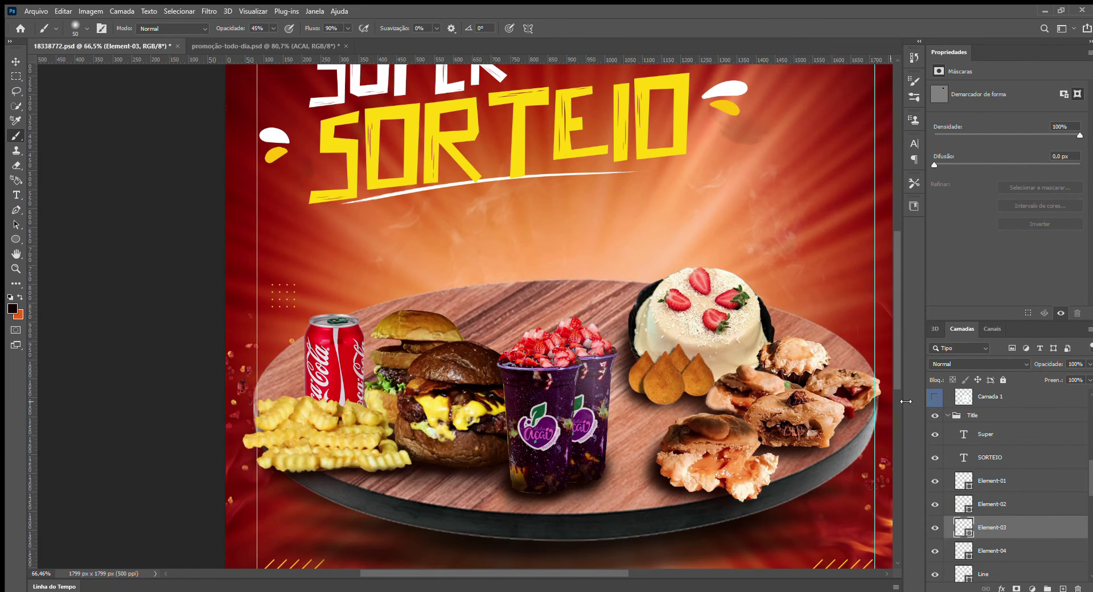
scroll(1008, 434, "down", 5)
left_click(948, 495)
left_click(1013, 397)
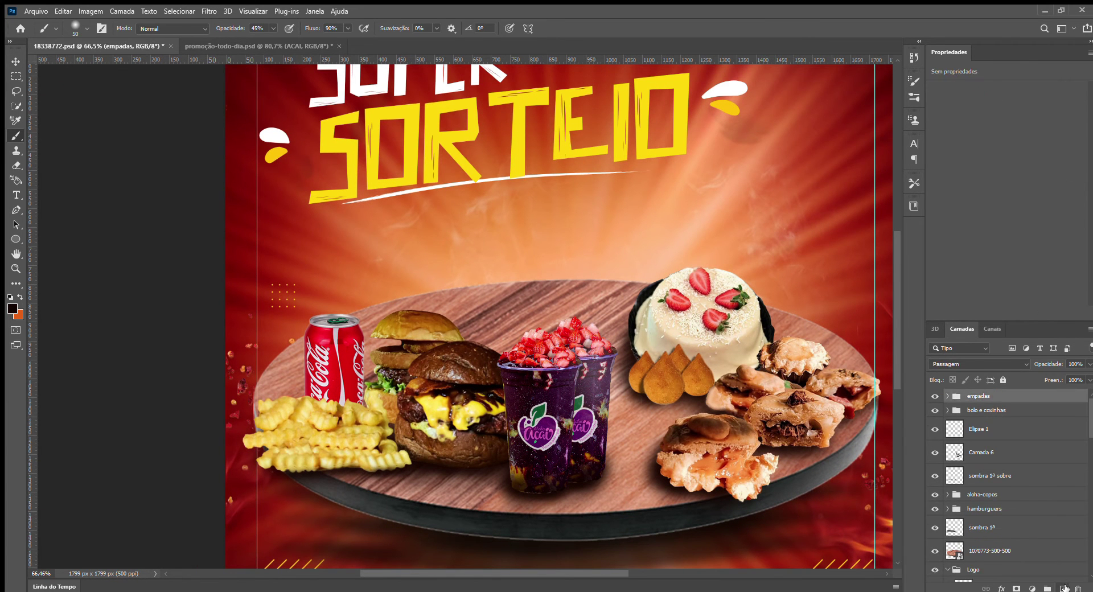
left_click(1063, 589)
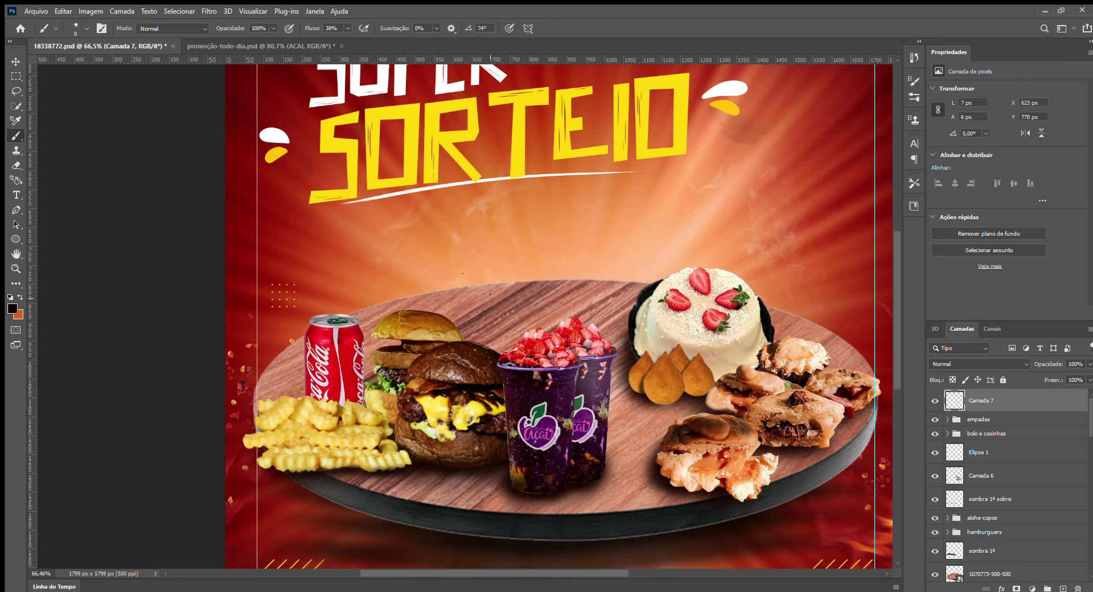
Try painting a white curly line rising from the açaí cups with a 20 px textured brush, undoing each stroke.
left_click_drag(501, 318, 403, 251)
key("ctrl+z")
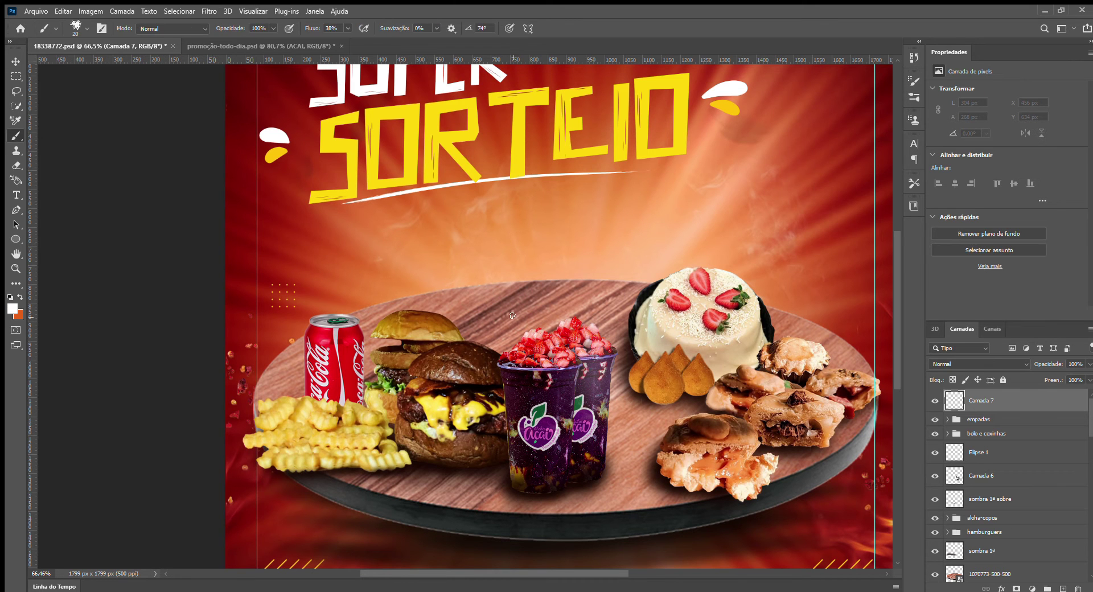
mouse_move(498, 321)
left_mouse_down()
mouse_move(483, 286)
mouse_move(429, 275)
mouse_move(414, 234)
mouse_move(421, 262)
left_mouse_up()
key("ctrl+z")
key("ctrl+z")
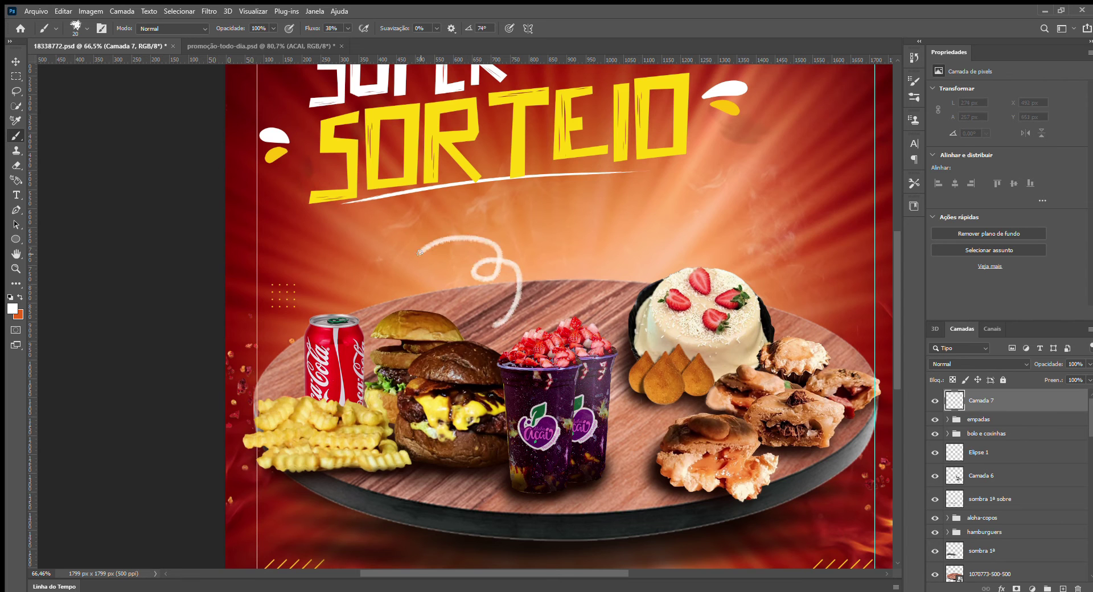
key("ctrl+z")
scroll(369, 329, "down", 3)
scroll(369, 329, "up", 2)
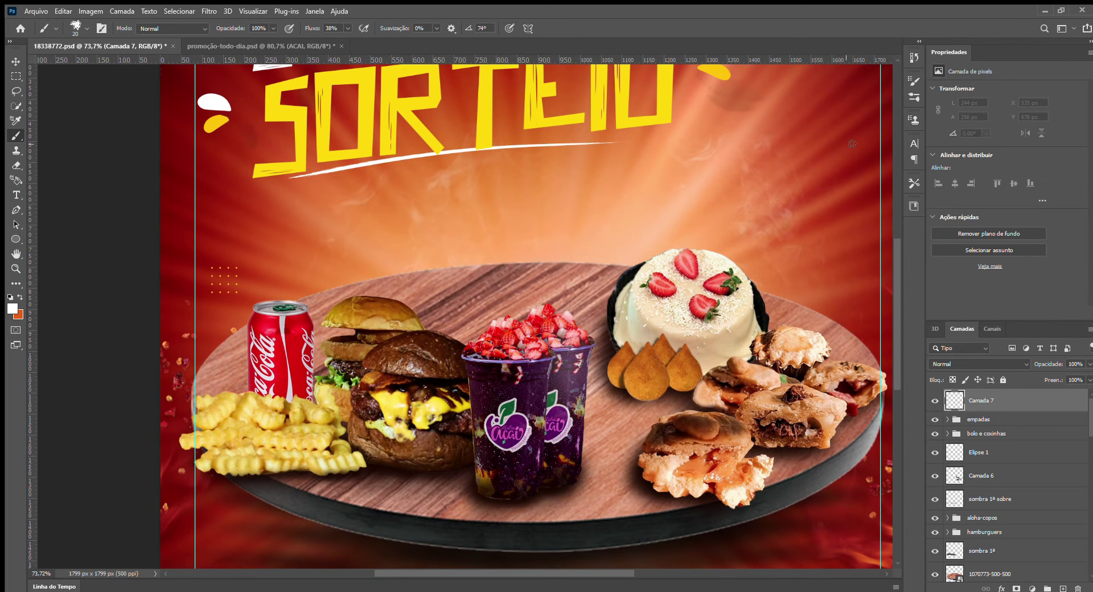
mouse_move(472, 317)
left_mouse_down()
mouse_move(438, 272)
mouse_move(421, 271)
mouse_move(429, 262)
mouse_move(375, 222)
left_mouse_up()
key("ctrl+z")
key("ctrl+z")
scroll(279, 307, "down", 5)
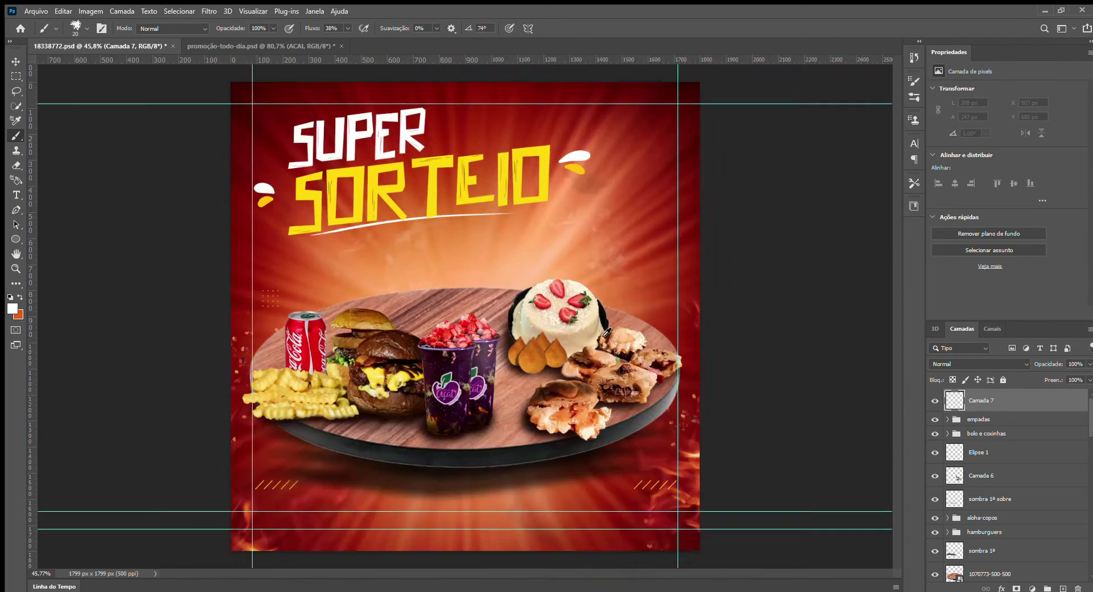
scroll(280, 304, "up", 2)
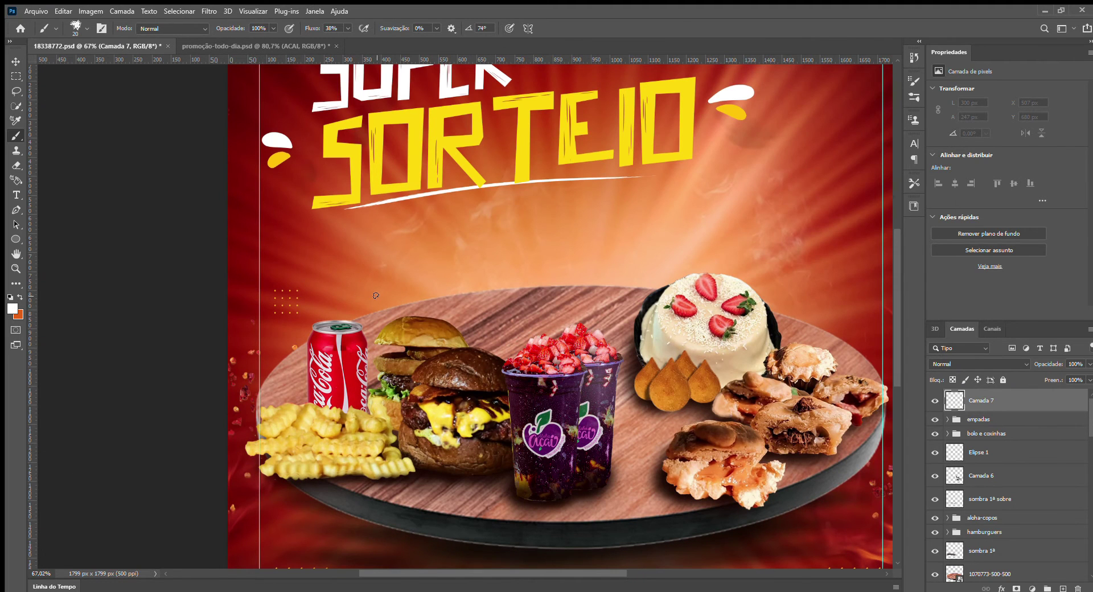
left_click_drag(517, 329, 450, 263)
key("ctrl+z")
left_click_drag(525, 296, 434, 256)
key("ctrl+z")
left_click_drag(517, 330, 478, 276)
key("ctrl+z")
scroll(268, 333, "down", 4)
scroll(262, 345, "up", 4)
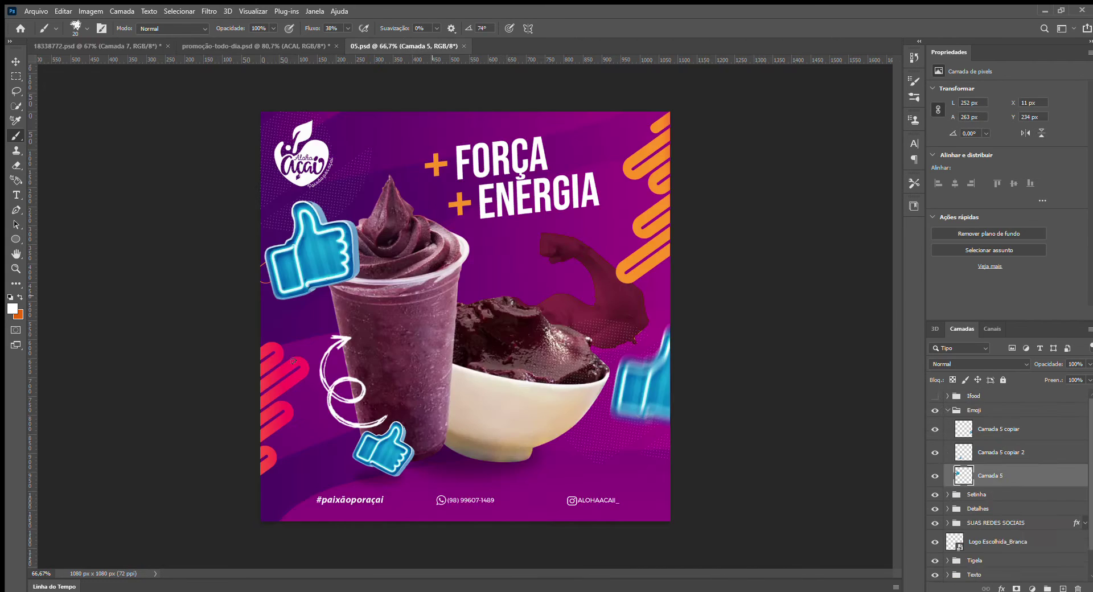
Copy the white curly arrow from 05.psd and paste it into the giveaway artwork 18338772.psd.
key("v")
left_click(340, 385)
key("ctrl+c")
key("ctrl+Tab")
key("ctrl+v")
Try moving and rotating the pasted arrow above the açaí cups, undoing the changes.
left_click_drag(521, 287, 469, 248)
key("ctrl+z")
left_click(525, 333)
scroll(1001, 397, "up", 3)
left_click(1006, 399)
left_click_drag(516, 323, 610, 260)
key("ctrl+z")
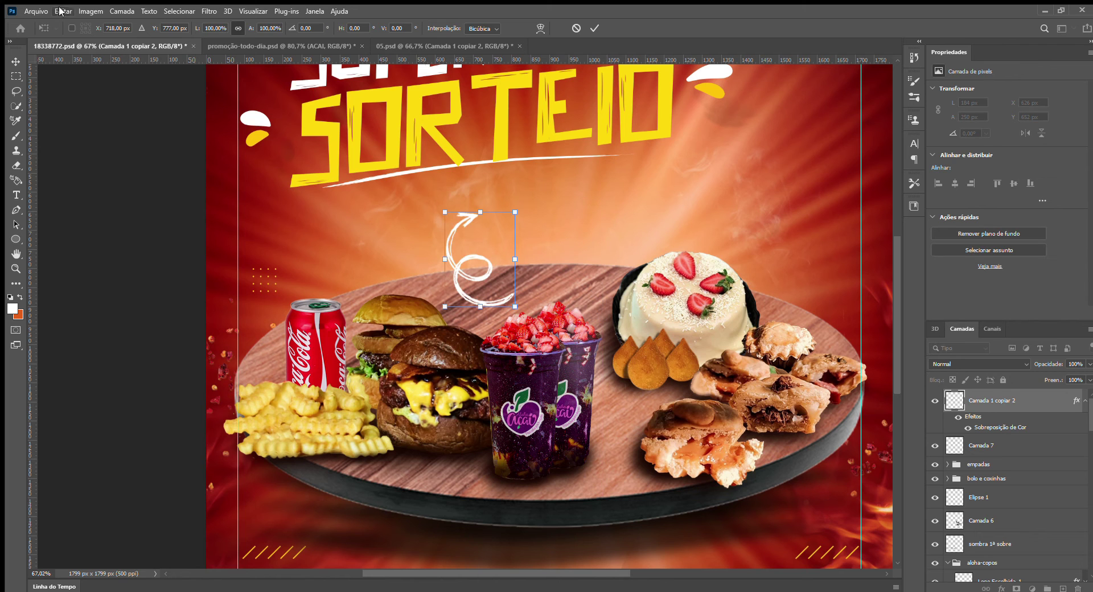
key("Return")
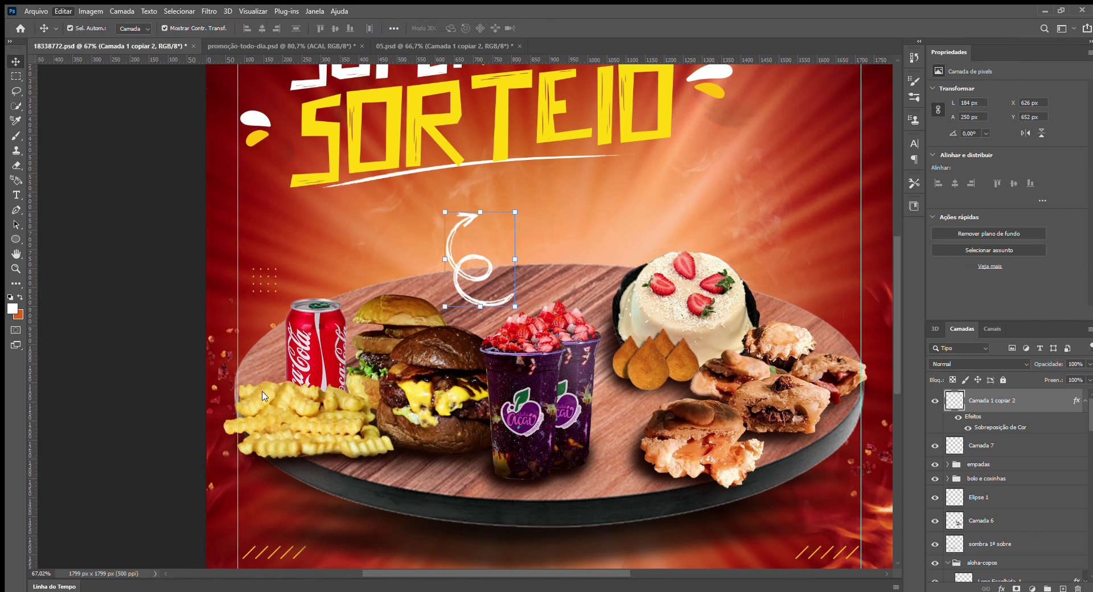
Mirror, rotate and enlarge the curly arrow to about 172 × 333 px so it rises from the açaí cups and points left.
left_click(277, 434)
left_click_drag(439, 208, 417, 249)
left_click_drag(487, 265, 515, 239)
left_click_drag(516, 297, 496, 330)
left_click_drag(535, 242, 536, 248)
key("Return")
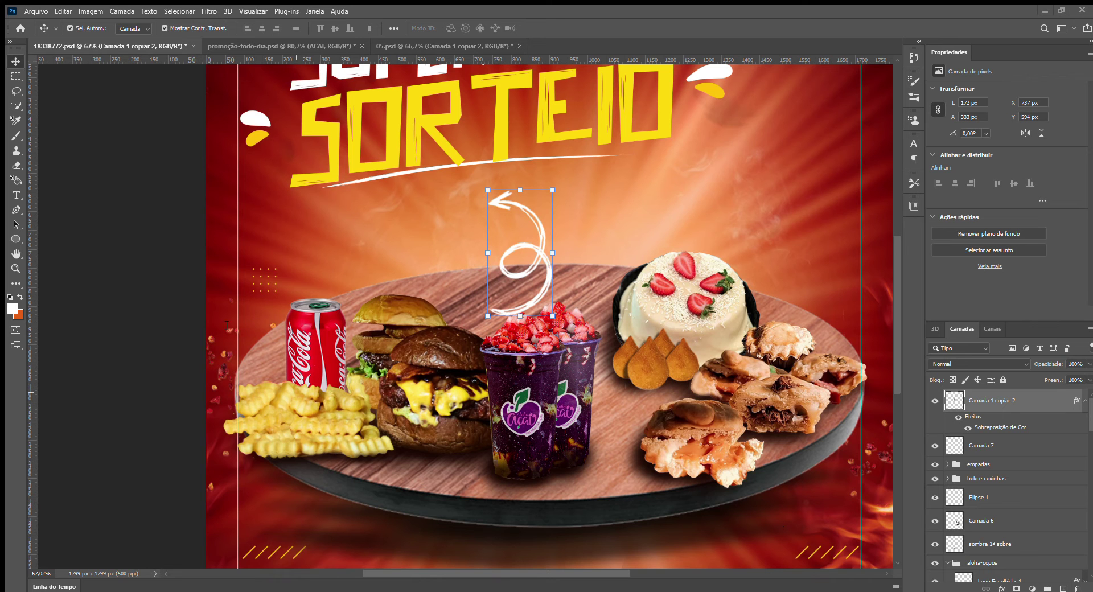
Paste the "1º 2 hambúrgueres + batata crinckle P + refri 350ml…" prize text below the title and set it to 10 pt.
key("ctrl+v")
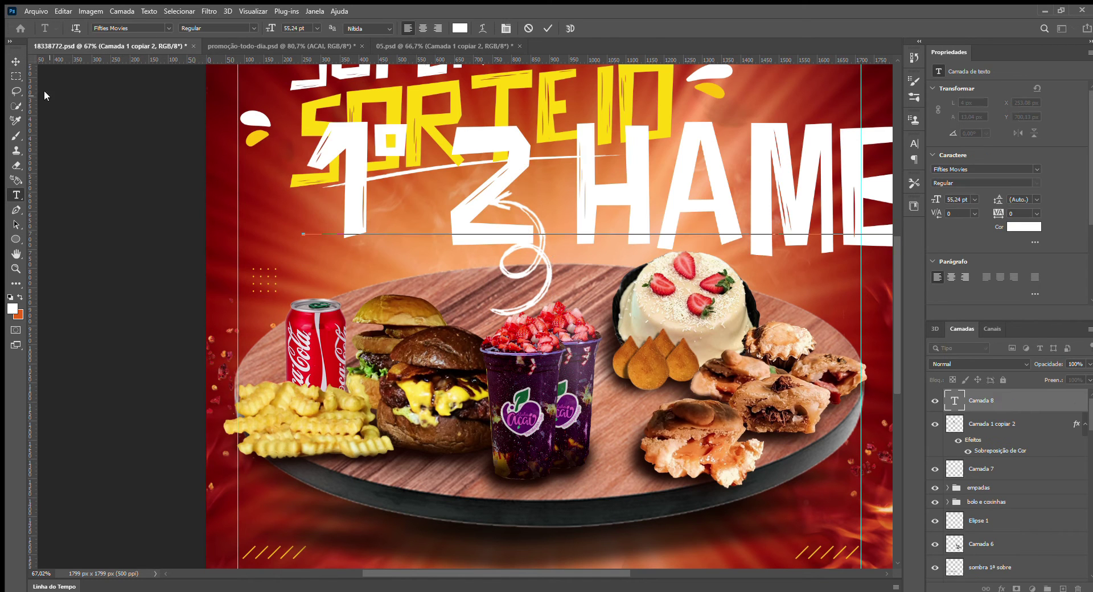
left_click(970, 287)
left_click_drag(416, 222, 363, 222)
Rotate the prize text to the SORTEIO title's -6,41º angle and reposition it below the title.
left_click(341, 148)
left_click(809, 222)
double_click(969, 133)
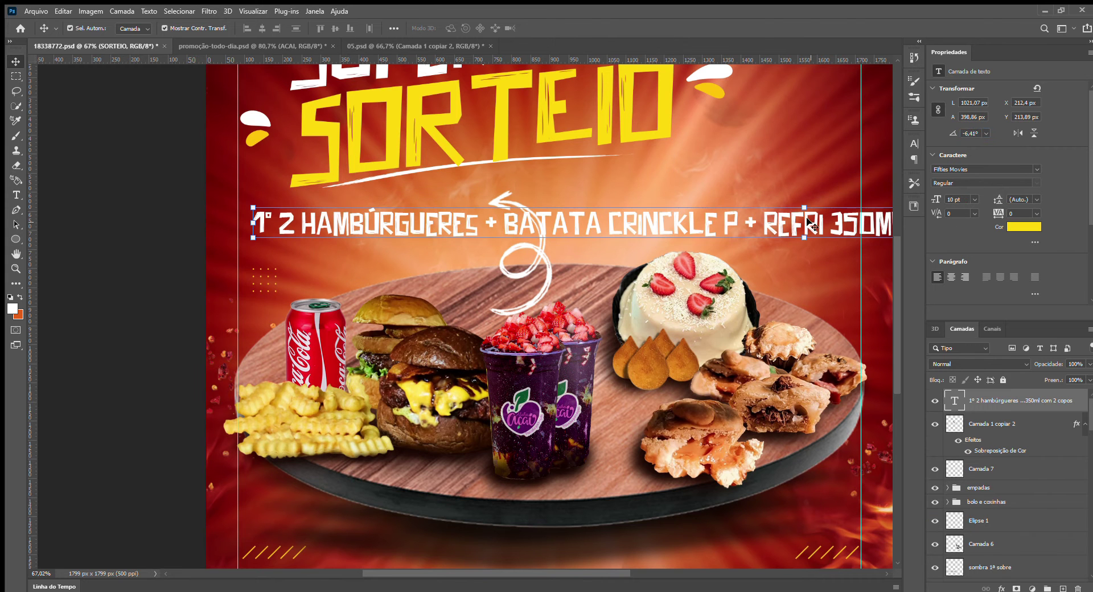
key("ctrl+v")
key("Return")
left_click_drag(310, 277, 307, 212)
Insert "ganhador (a):" after "1º" and push the prize description onto its own line.
key("t")
double_click(283, 209)
type("GANHADOR (A):")
key("Return")
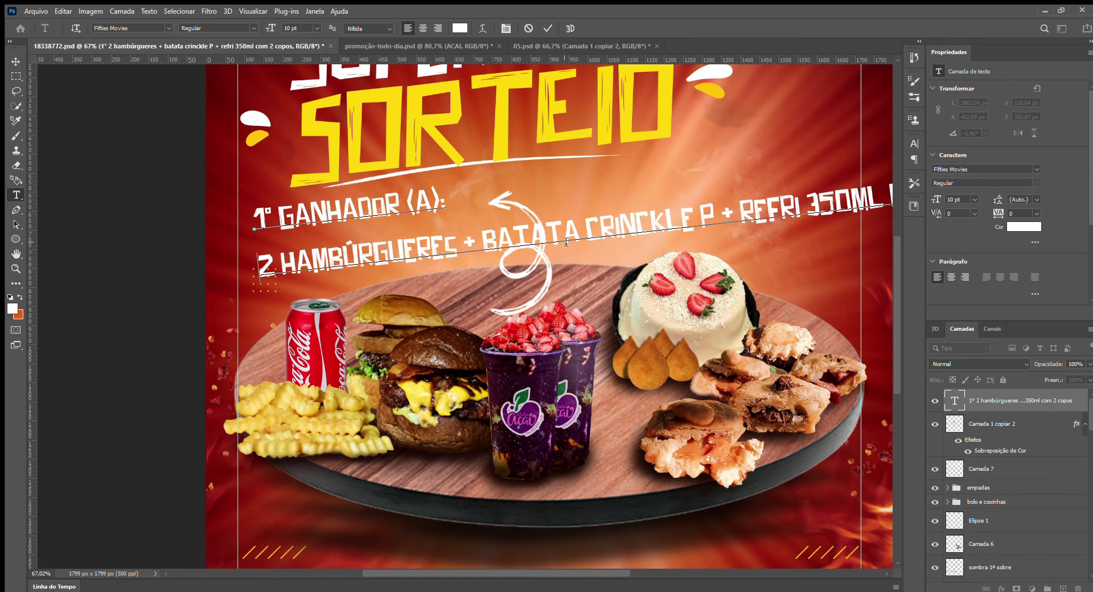
Set the prize description to 7 pt and break the line before "+ refri 350ml".
triple_click(266, 261)
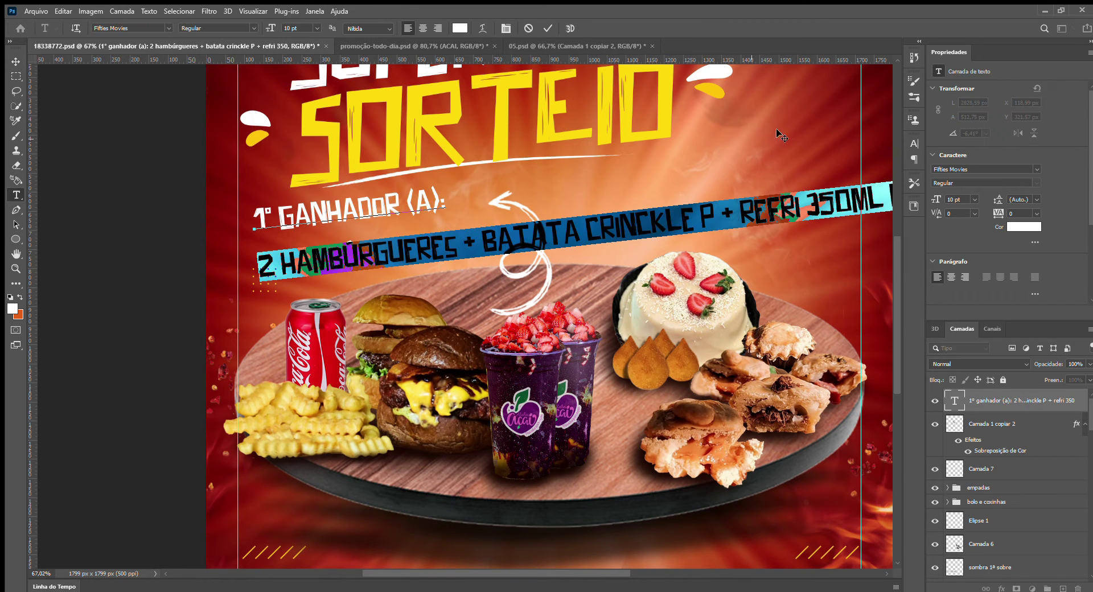
type("7")
key("Return")
left_click(584, 228)
key("Return")
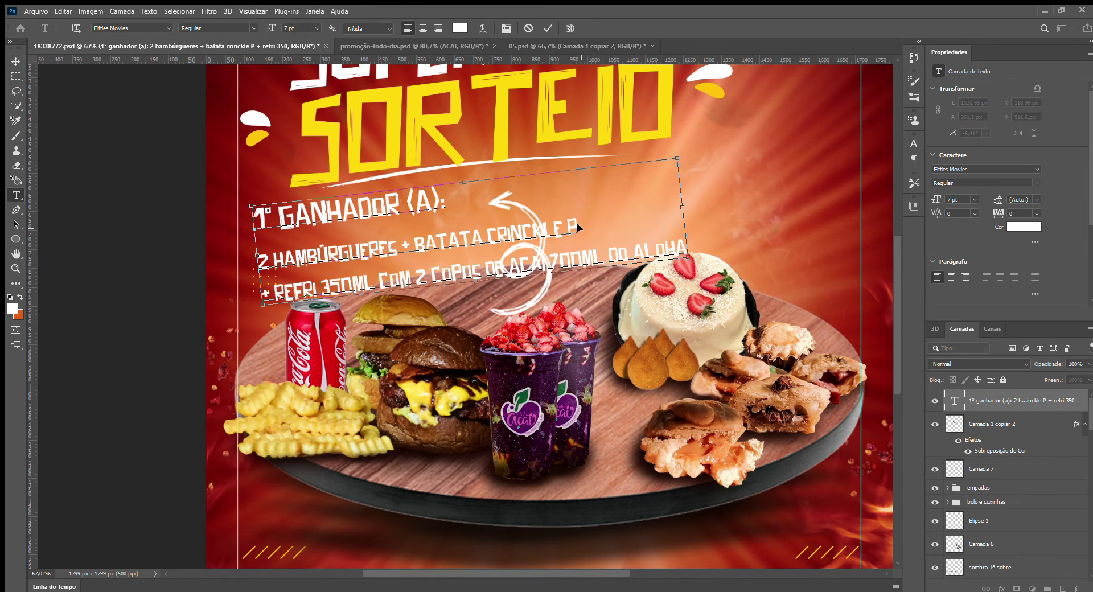
Replace "com" after "refri 350ml" with a line break and a "+" before "2 copos de açaí".
key("Delete")
key("Delete")
key("Delete")
key("Delete")
key("Return")
type("+")
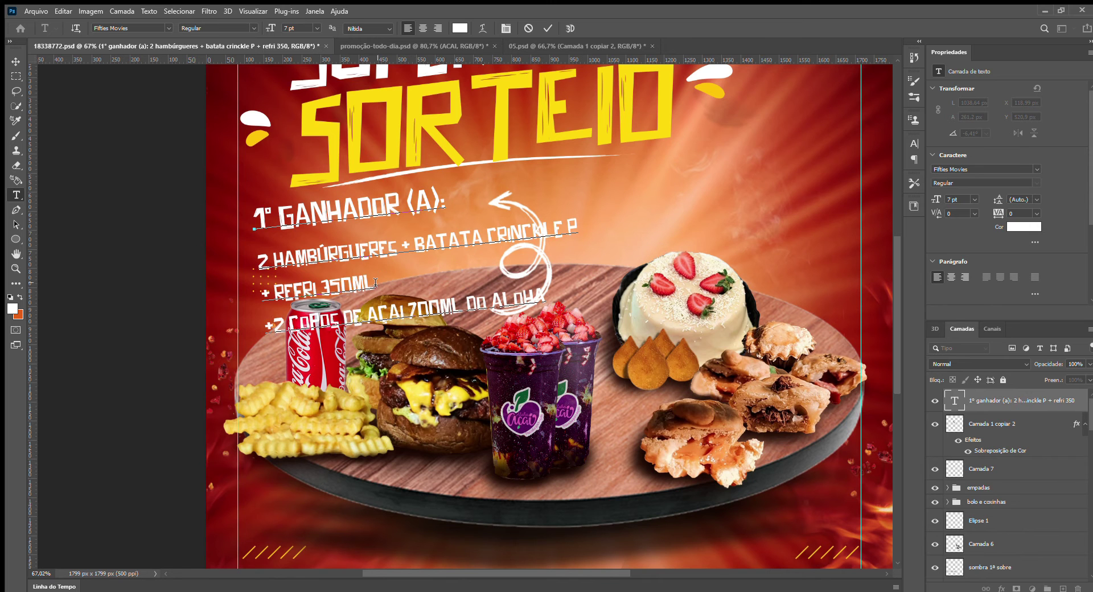
Tighten the description's leading to 7 pt and rebreak it so "+ batata crinckle P + refri 350ml" forms the second line.
left_click_drag(250, 257, 544, 307)
left_click_drag(998, 199, 991, 205)
left_click(417, 241)
key("Return")
left_click(550, 242)
key("Delete")
left_click(13, 63)
Duplicate the prize text layer and delete the description from the original, leaving only "1º ganhador (a):".
double_click(294, 256)
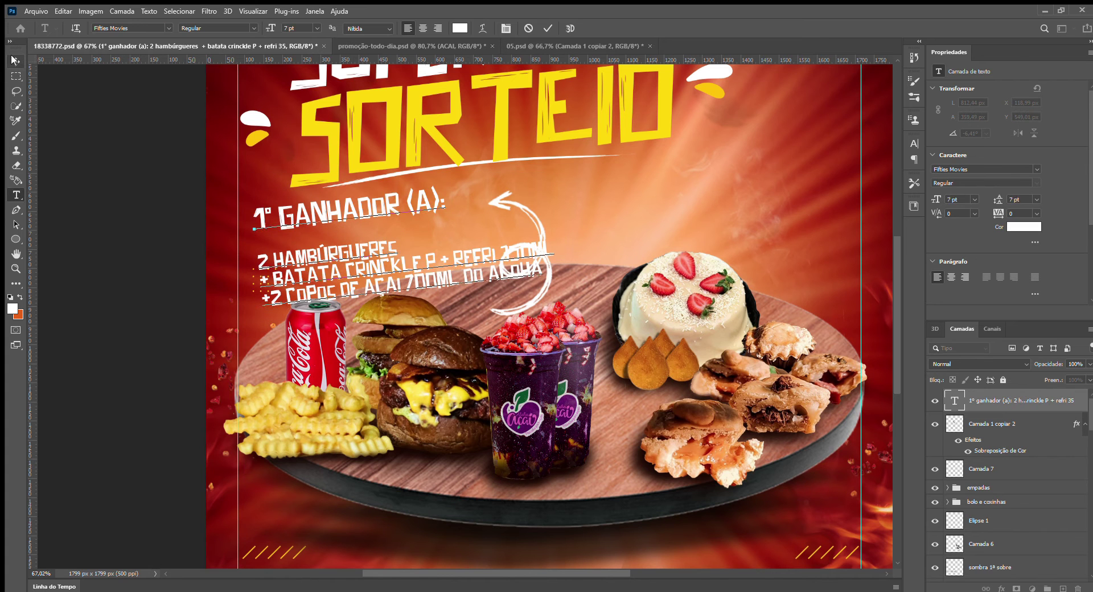
key("ctrl+Return")
key("ctrl+j")
left_click_drag(322, 254, 498, 223)
double_click(263, 262)
left_click_drag(263, 263, 646, 296)
key("Delete")
key("ctrl+Return")
Remove the heading from the duplicated text and place the remaining description directly under "1º ganhador (a):".
double_click(696, 221)
left_click(432, 186)
key("Delete")
key("Delete")
key("ctrl+Return")
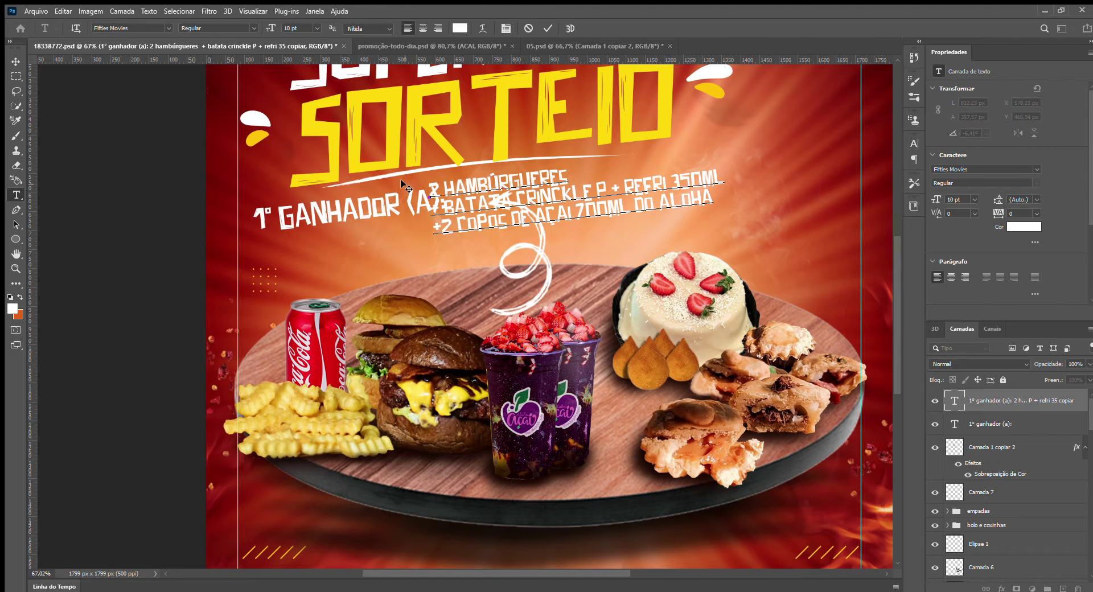
left_click_drag(482, 182, 307, 237)
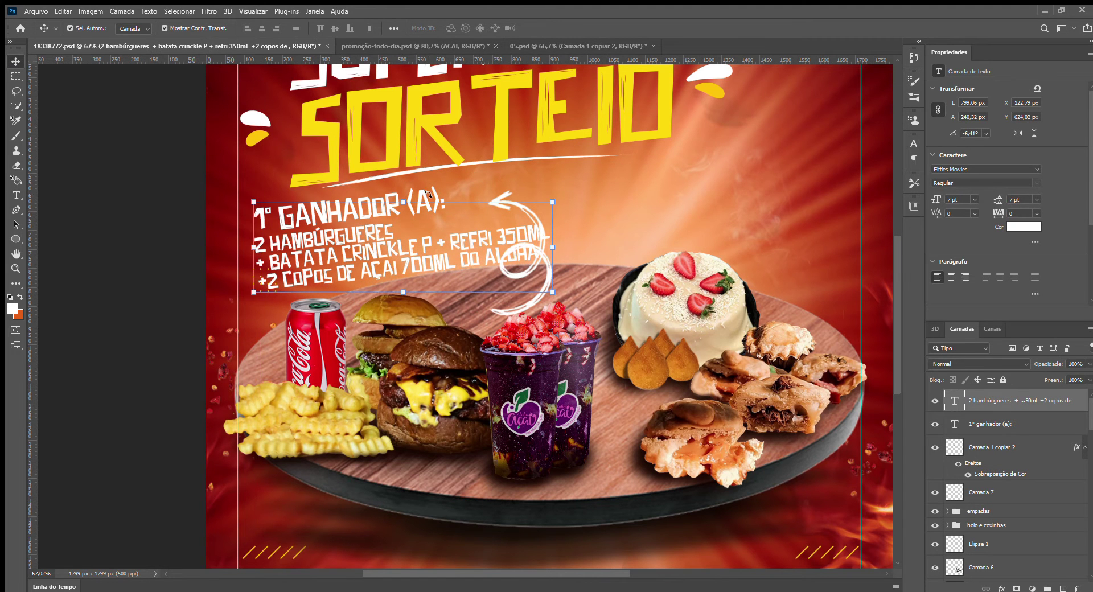
Colour the "1º ganhador (a):" heading with the yellow sampled from the SORTEIO title.
left_click(431, 194)
key("i")
left_click(552, 136)
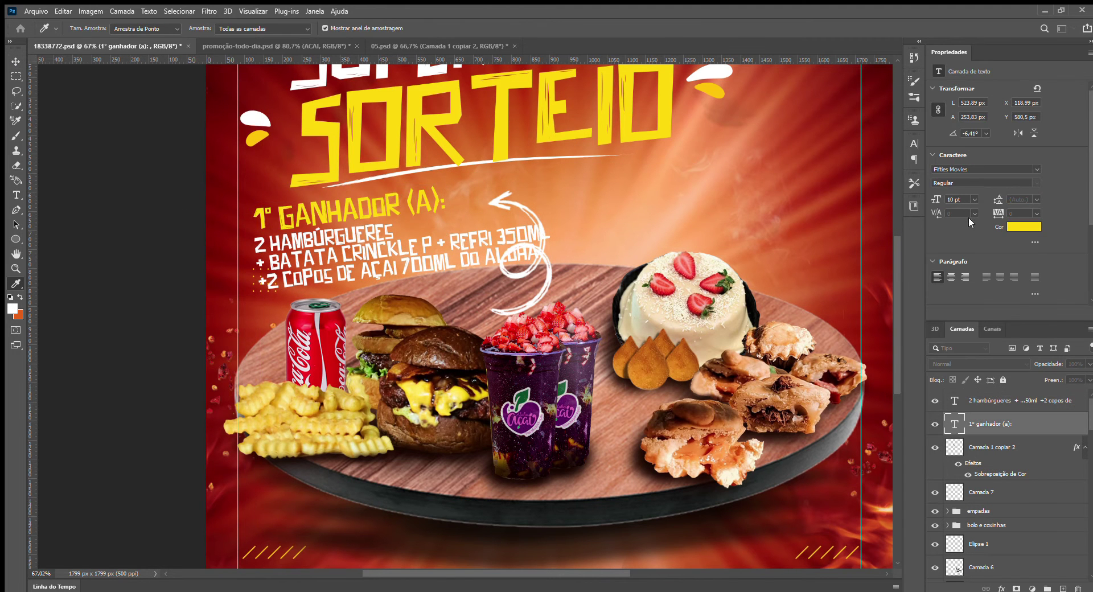
key("v")
Move the first prize description slightly up and nudge it left to the artwork's left margin guide.
left_click(377, 254)
left_click_drag(376, 255, 376, 250)
key("shift+Left")
key("shift+Left")
key("shift+Left")
key("shift+Left")
key("shift+Left")
Move the curly arrow right of the prize text, rotate it -8,57º, and shift the "1º ganhador (a):" heading left above its description.
left_click_drag(548, 264, 584, 253)
left_click_drag(594, 174, 584, 169)
key("Return")
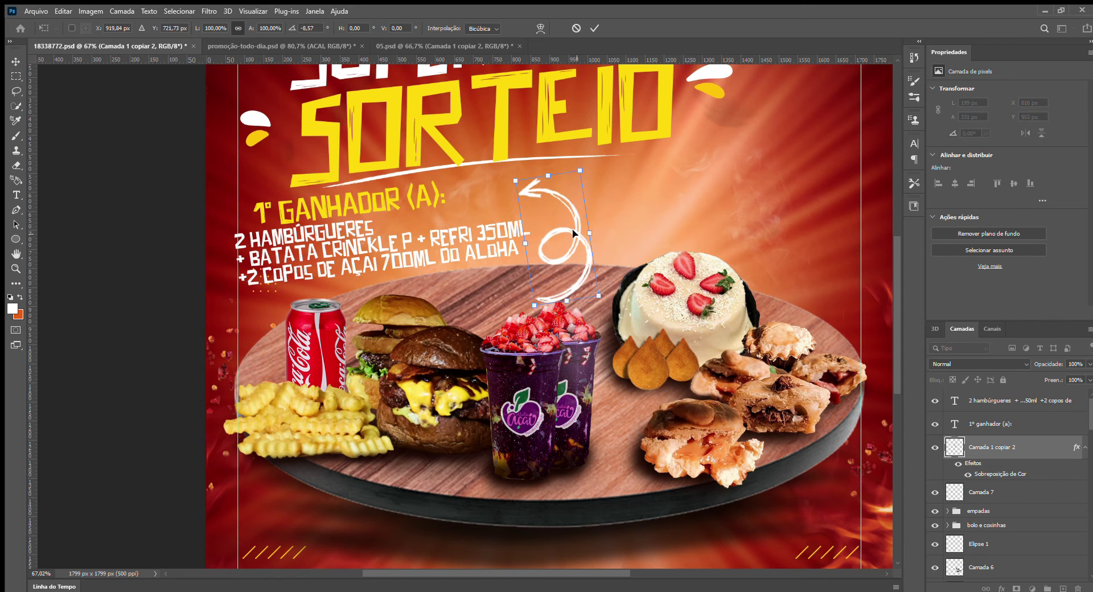
left_click_drag(303, 214, 279, 214)
scroll(296, 212, "down", 3)
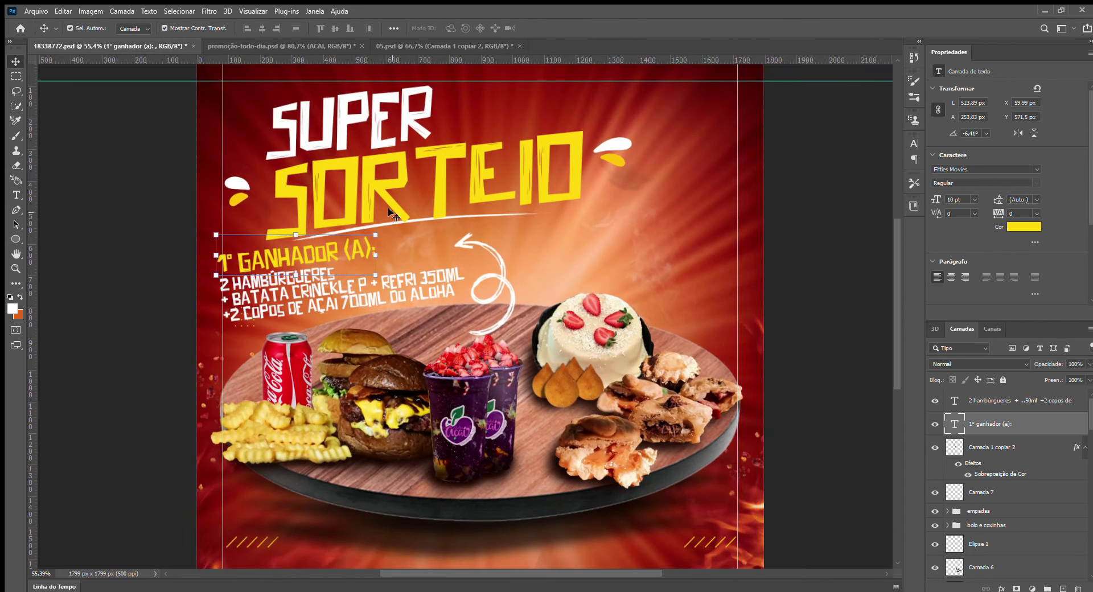
Move the margin guides outward, closer to the edges of the artwork.
left_click(395, 184)
left_click_drag(239, 102, 242, 75)
left_click_drag(679, 74, 687, 74)
Select the SUPER SORTEIO title texts with their accent shapes and underline, and move them all up and slightly left.
left_click(357, 225, "shift")
scroll(1041, 508, "down", 5)
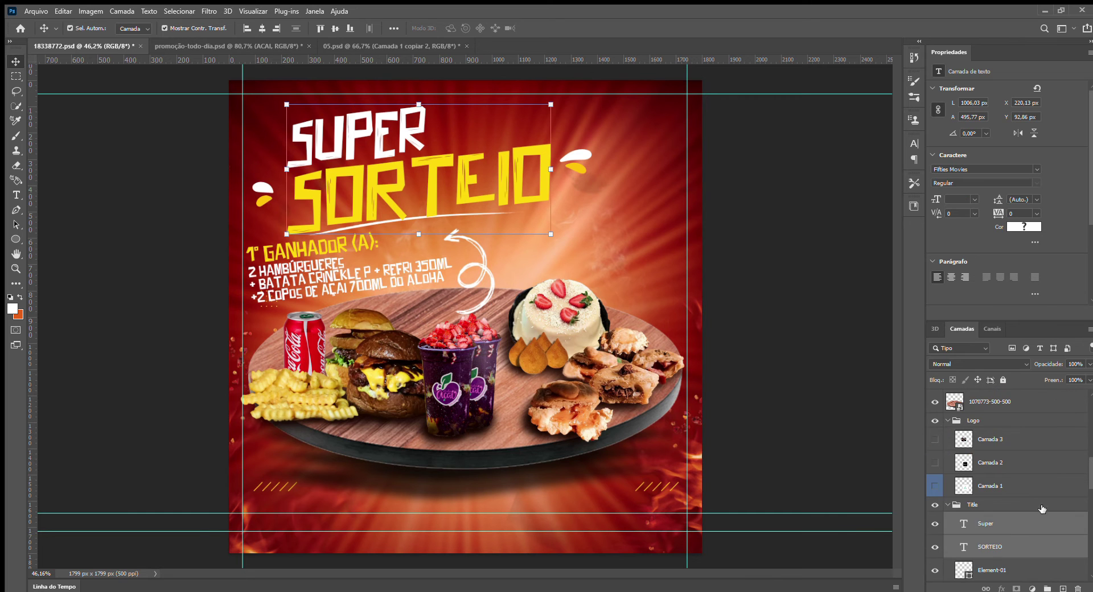
left_click(1011, 500)
scroll(1010, 501, "down", 3)
left_click(1017, 520)
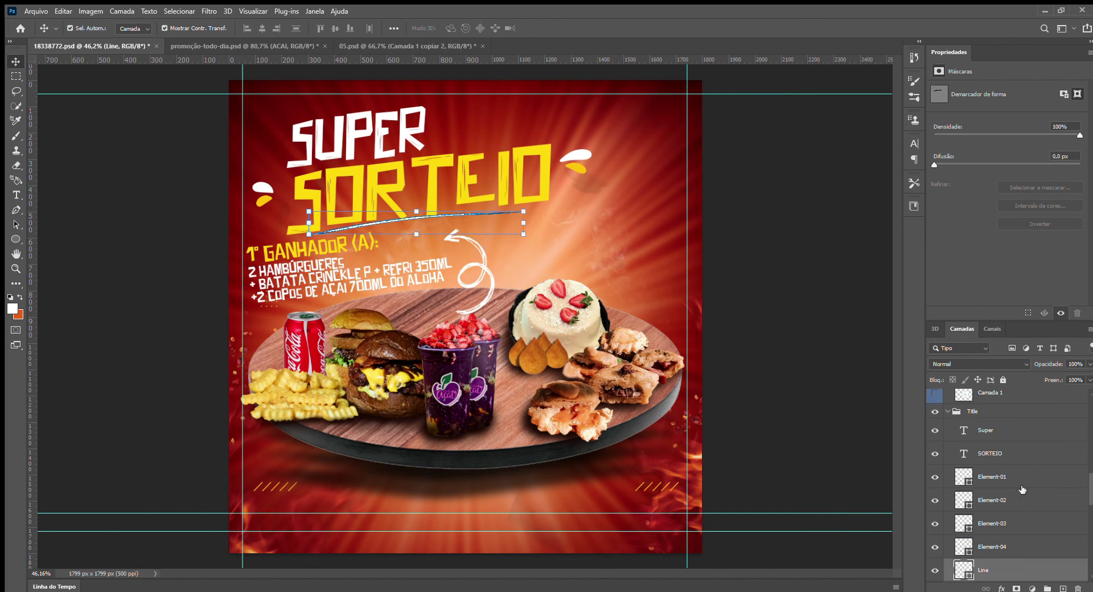
scroll(1022, 483, "up", 3)
left_click(999, 434)
left_click_drag(357, 216, 348, 200)
Duplicate the first winner's heading and description to the open area above the cake.
left_click(342, 244)
left_click(342, 277, "shift")
left_click_drag(342, 277, 594, 236)
key("ctrl+j")
Change the ordinal in the duplicated heading so it reads "2º ganhador (a):".
double_click(496, 214)
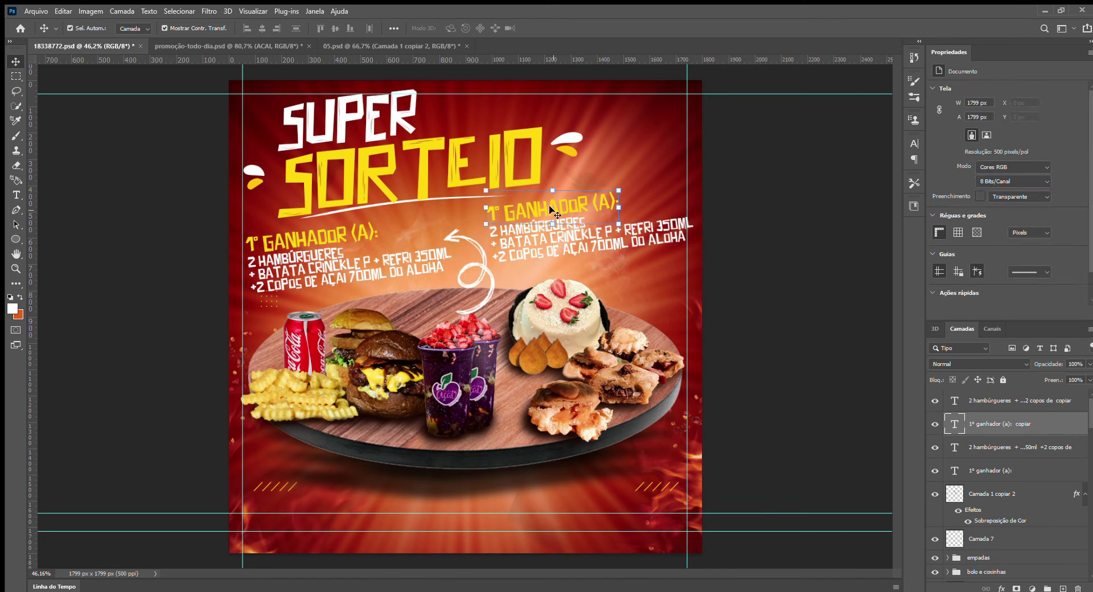
key("BackSpace")
type("2")
left_click(16, 62)
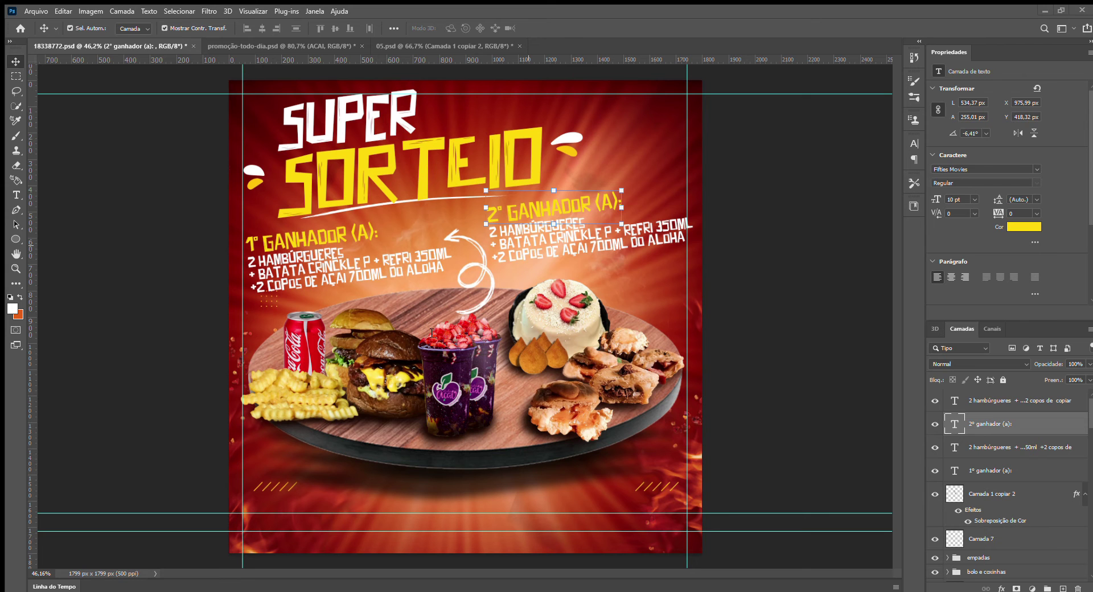
Replace the duplicated description with the prize text "2º 1 bolo vulcão de 1kg de ninho… + 1 coca de 1L", broken into four lines.
double_click(517, 250)
key("ctrl+v")
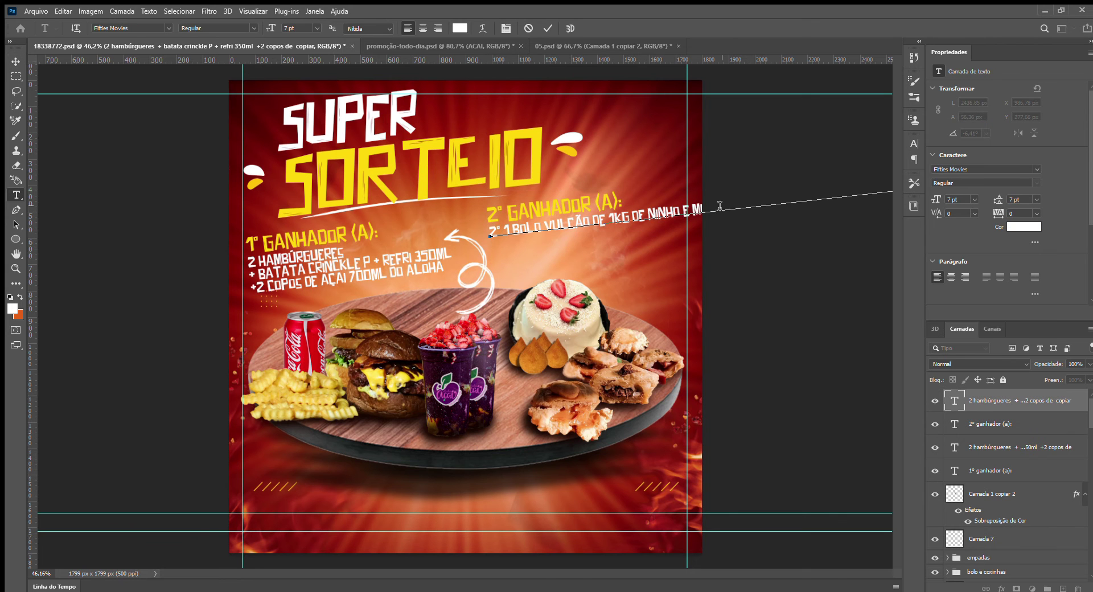
key("ctrl+Right")
key("Return")
key("ctrl+Right")
key("ctrl+Right")
key("ctrl+Right")
key("ctrl+Right")
key("ctrl+Right")
key("Return")
left_click(16, 61)
scroll(505, 244, "up", 3)
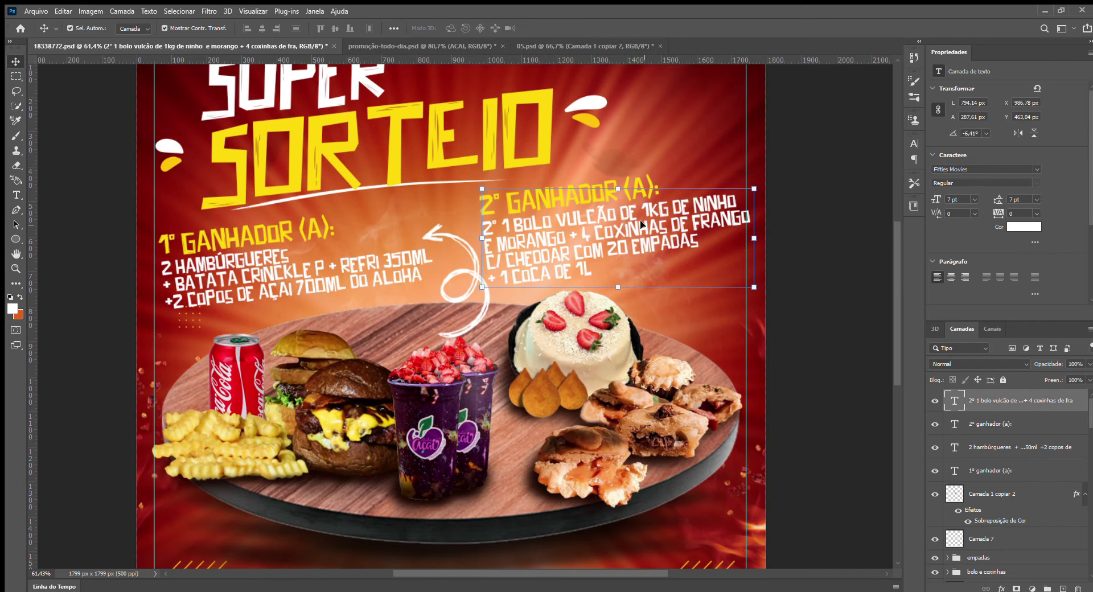
left_click(994, 423)
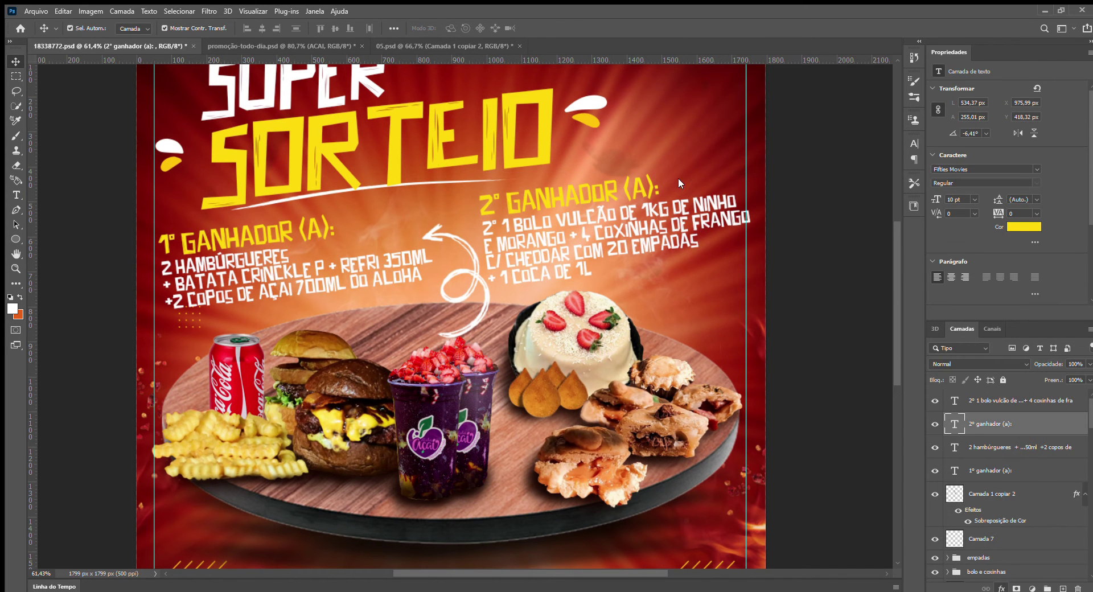
Add a drop shadow to the second winner's heading and copy the effect to its prize description.
left_click(1028, 579)
left_click(938, 347)
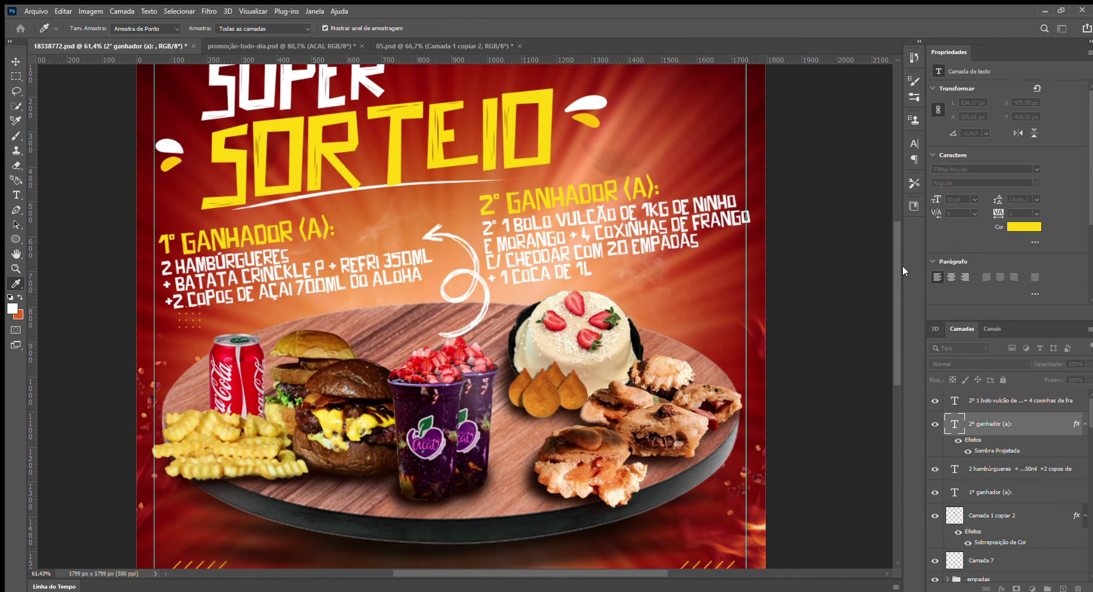
key("Return")
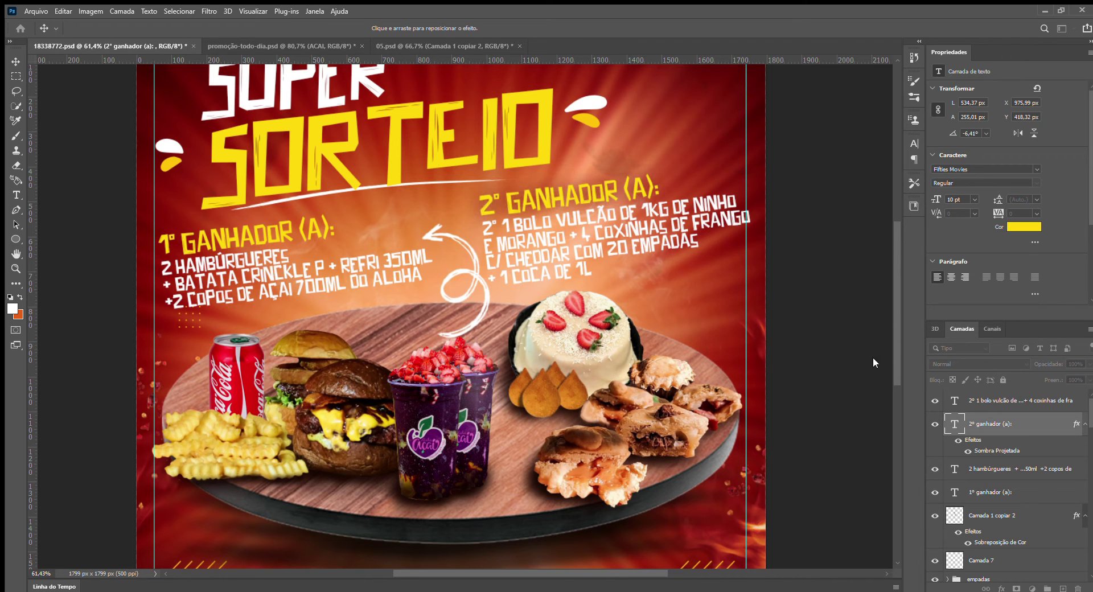
key("Return")
scroll(999, 468, "down", 1)
scroll(996, 465, "up", 1)
left_click_drag(989, 455, 996, 405)
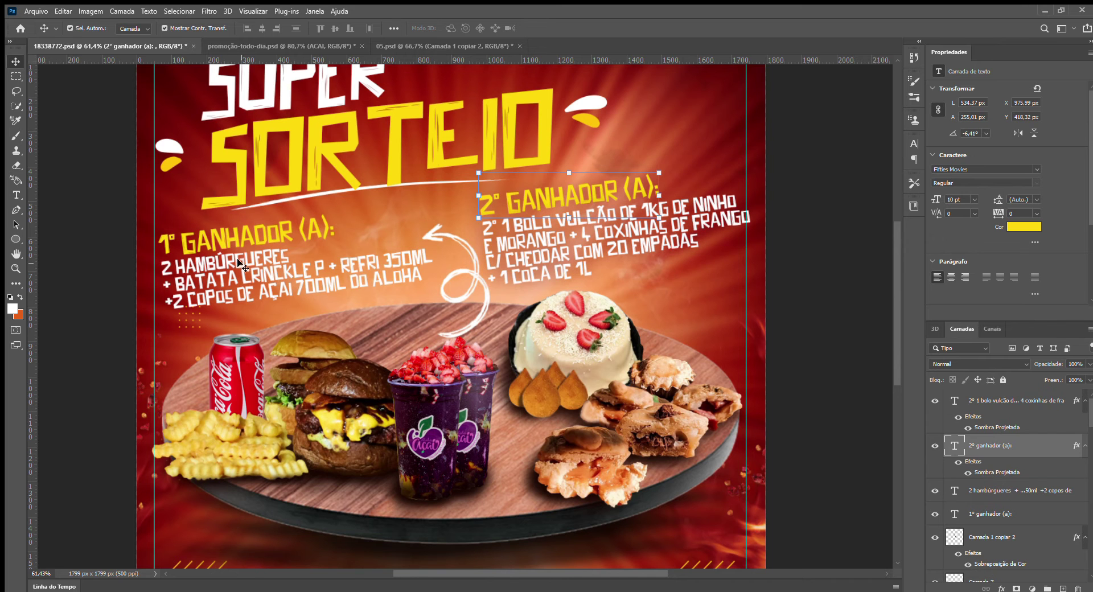
Delete the leading "2º" from the second winner's description so it starts with "1 bolo vulcão".
double_click(499, 227)
left_click(499, 227)
key("BackSpace")
key("BackSpace")
key("BackSpace")
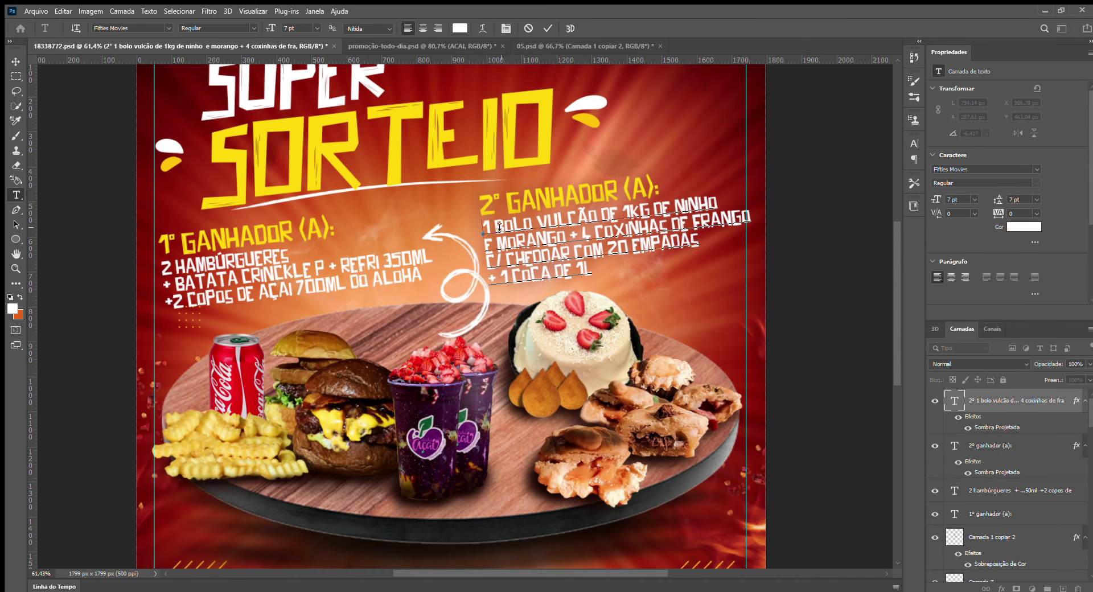
left_click(16, 61)
left_click(841, 345)
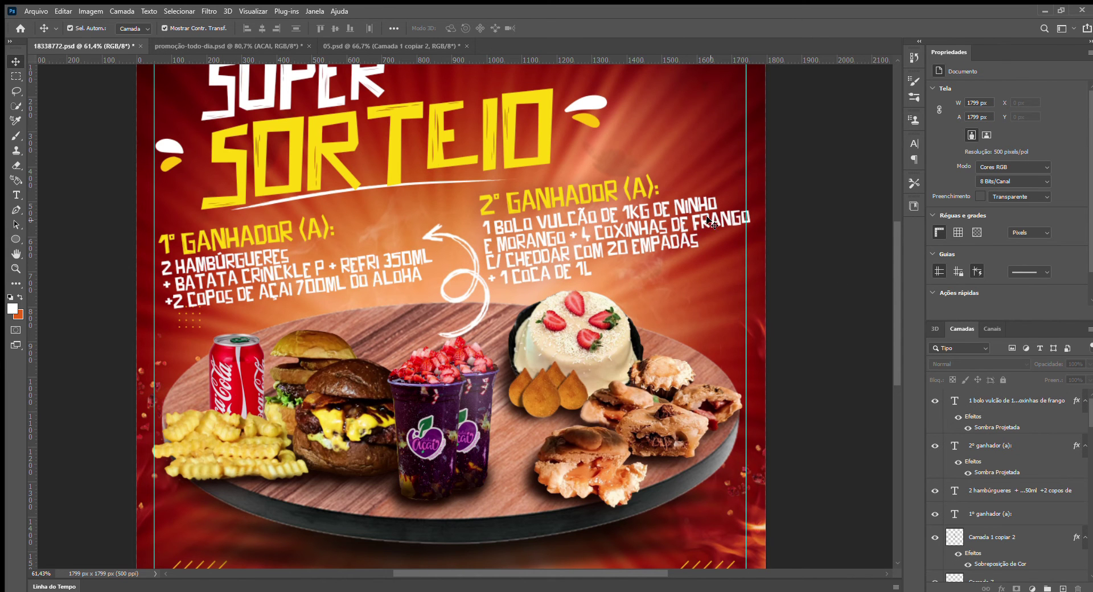
Duplicate the curly arrow, scale the copy to about 180 × 276 px and place it beside the cake, beneath the second winner's text.
scroll(631, 260, "down", 3)
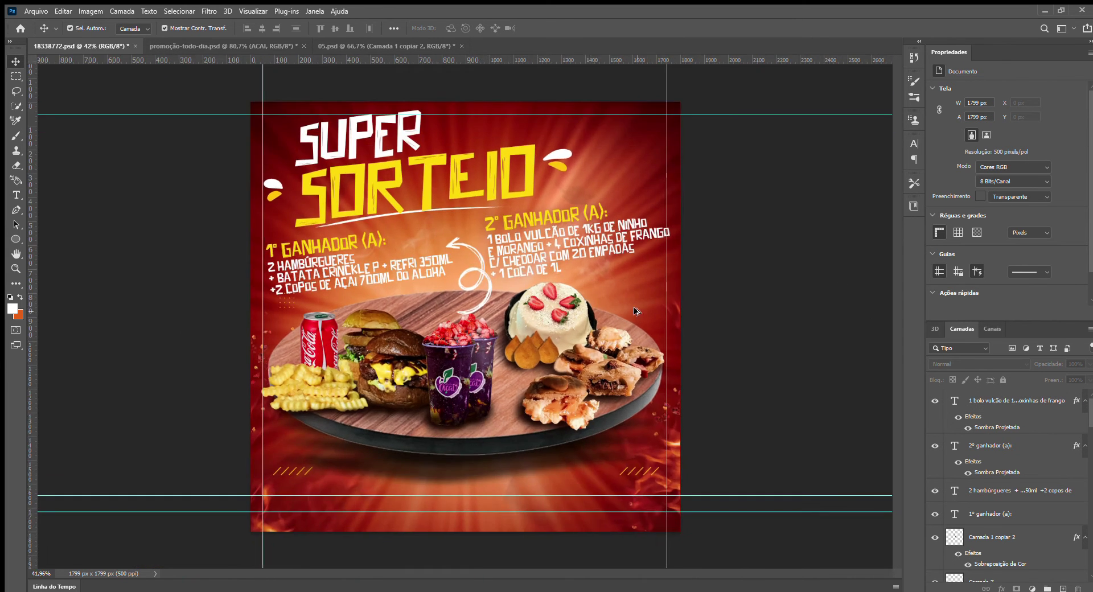
left_click(473, 308)
left_click_drag(474, 308, 558, 312)
scroll(555, 312, "up", 2)
left_click_drag(644, 346, 647, 332)
left_click_drag(595, 298, 600, 312)
left_click_drag(659, 284, 664, 285)
key("Return")
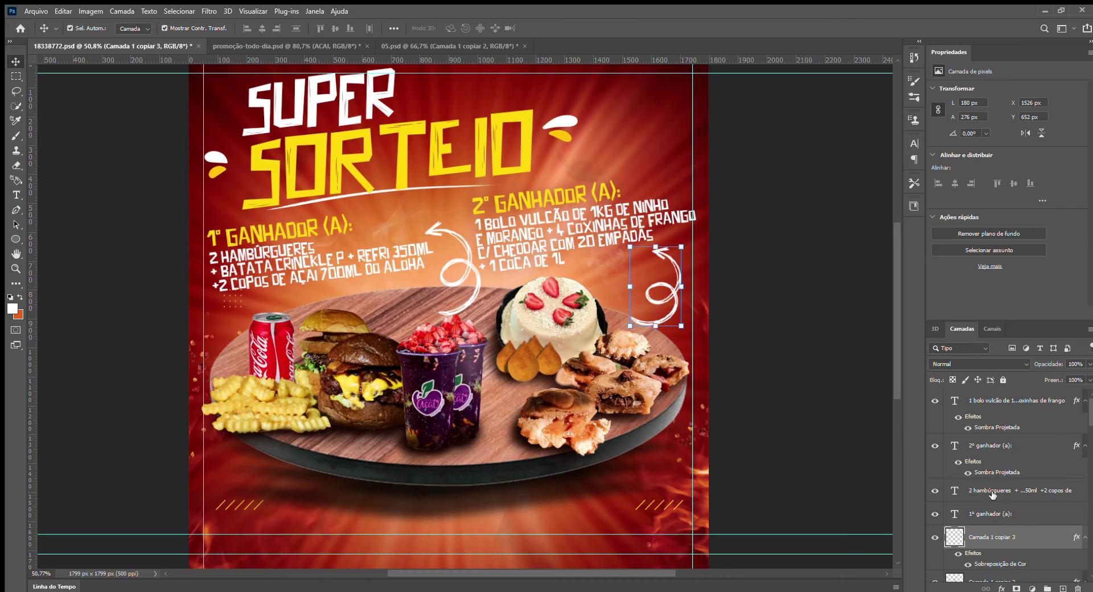
scroll(268, 312, "down", 2)
scroll(270, 315, "up", 4)
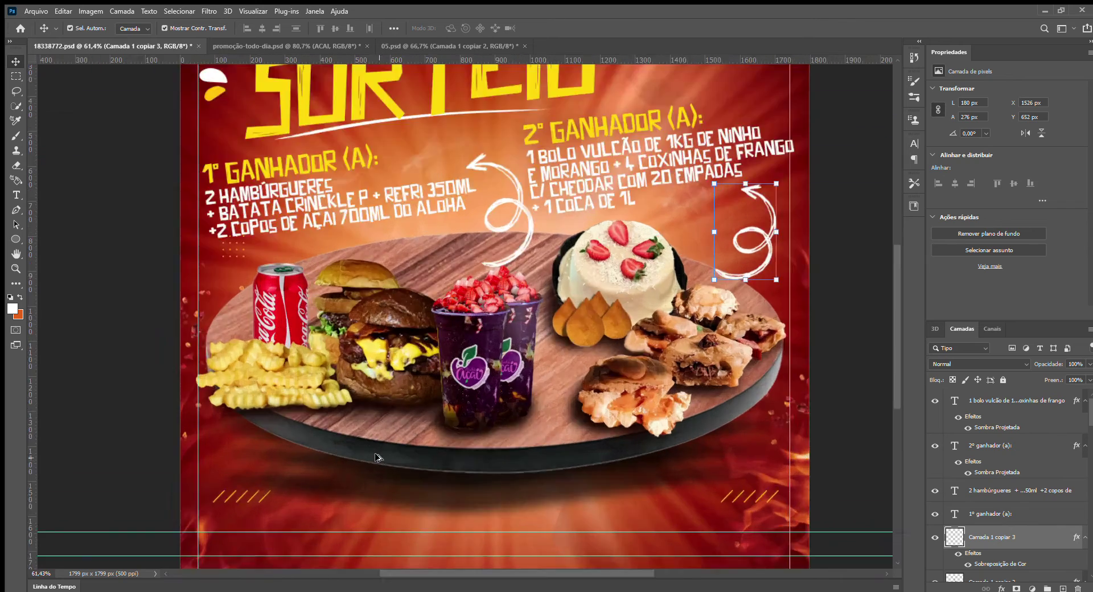
scroll(973, 485, "down", 8)
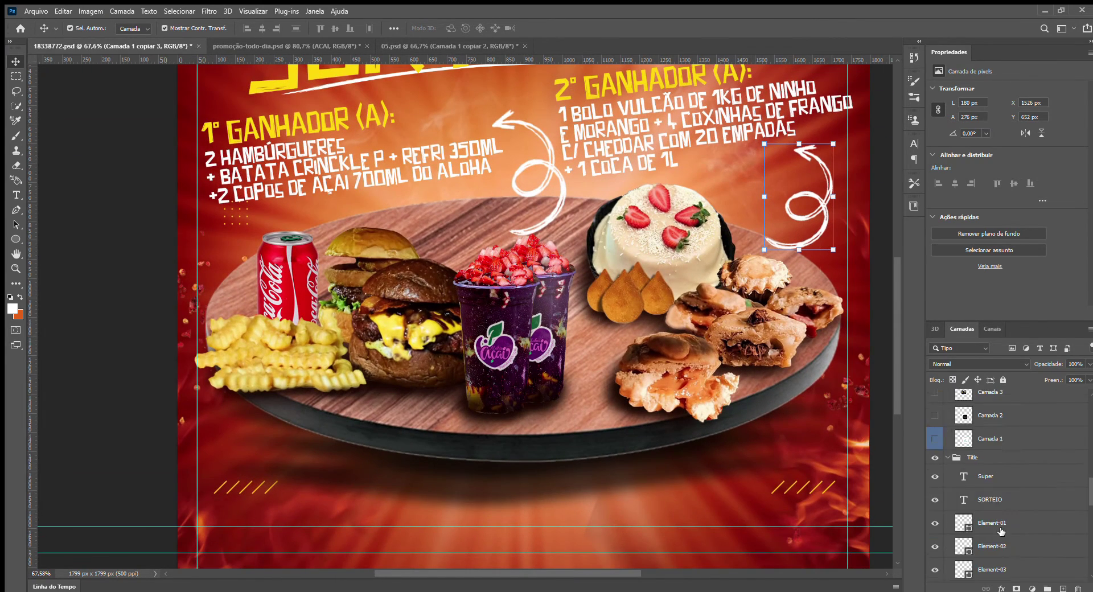
left_click(973, 485)
scroll(464, 501, "up", 2)
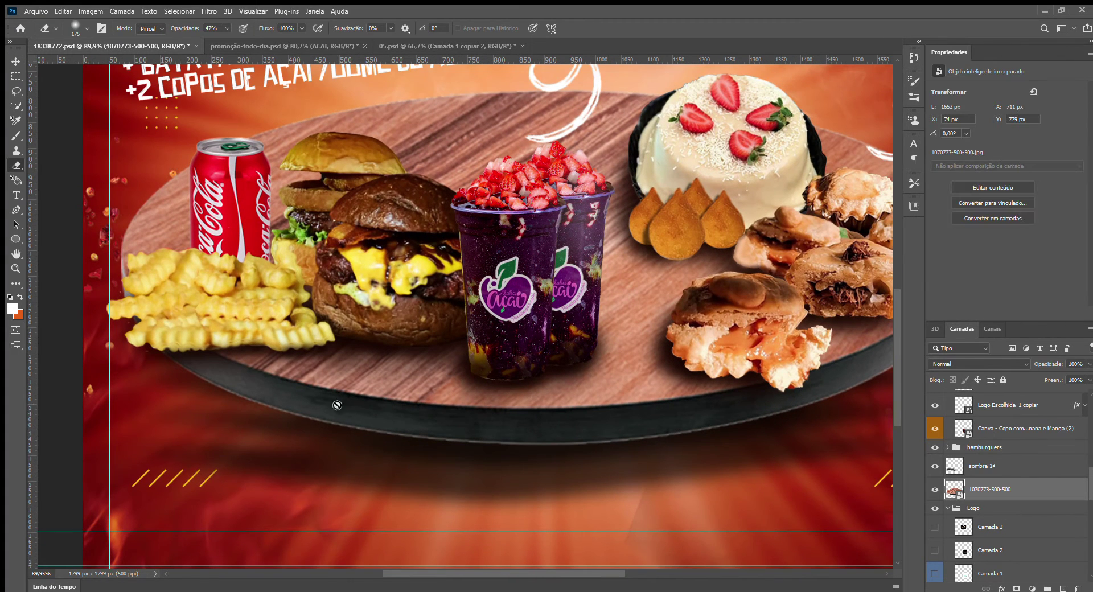
key("e")
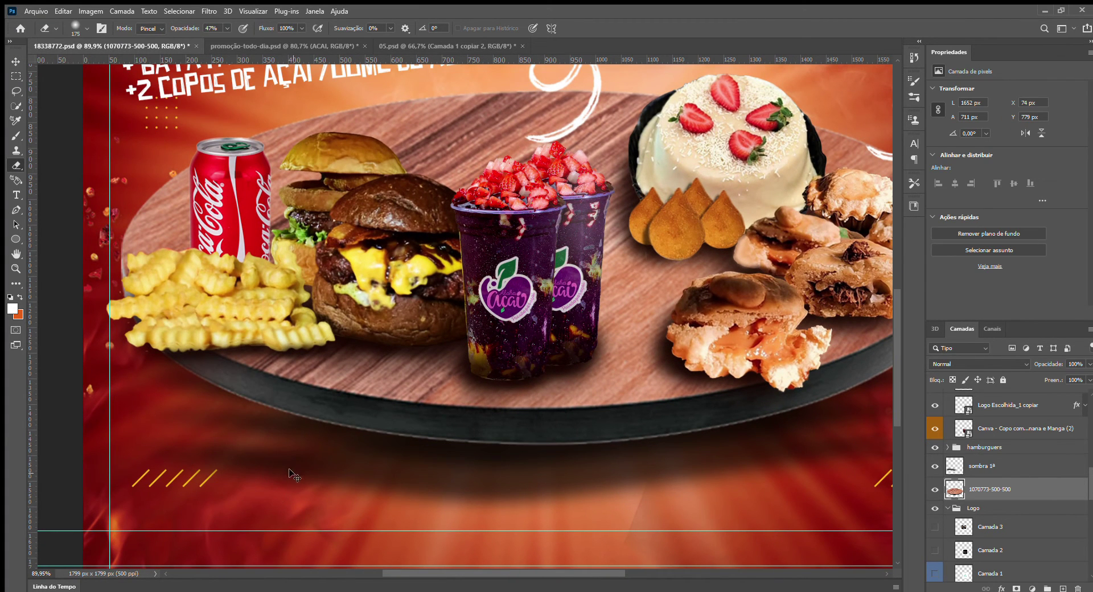
left_click_drag(186, 28, 228, 28)
scroll(186, 423, "up", 5)
key("bracketleft")
key("bracketleft")
key("bracketleft")
key("bracketleft")
key("bracketleft")
key("bracketleft")
key("bracketleft")
key("bracketleft")
key("bracketleft")
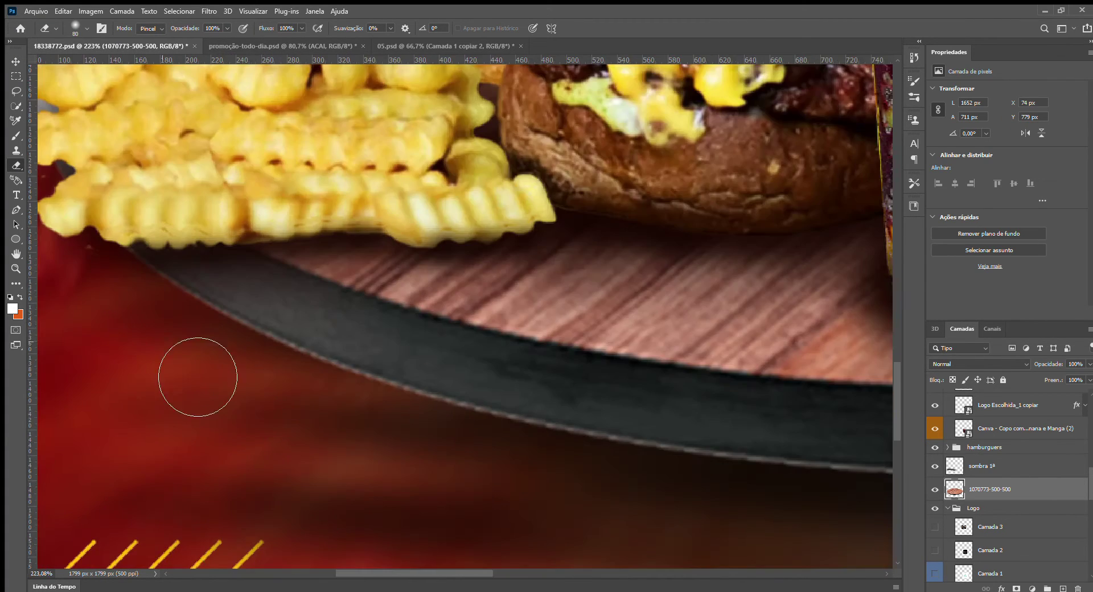
Erase the thin light fringe along the whole lower rim of the wooden board.
mouse_move(171, 314)
left_mouse_down()
mouse_move(367, 424)
mouse_move(357, 410)
mouse_move(515, 466)
mouse_move(468, 448)
left_mouse_up()
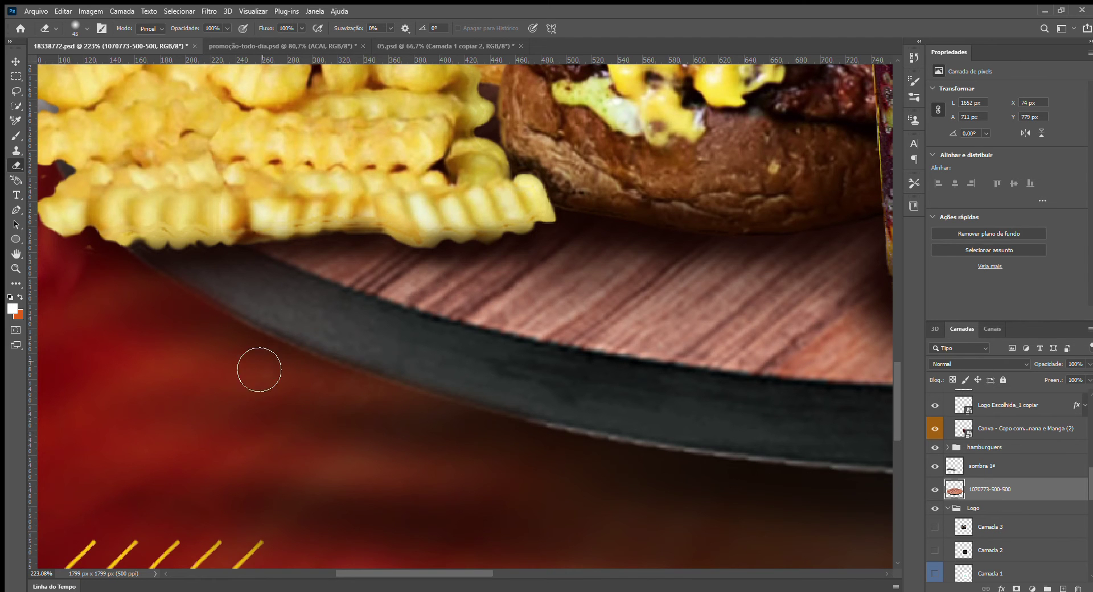
scroll(273, 407, "down", 8)
scroll(420, 457, "up", 9)
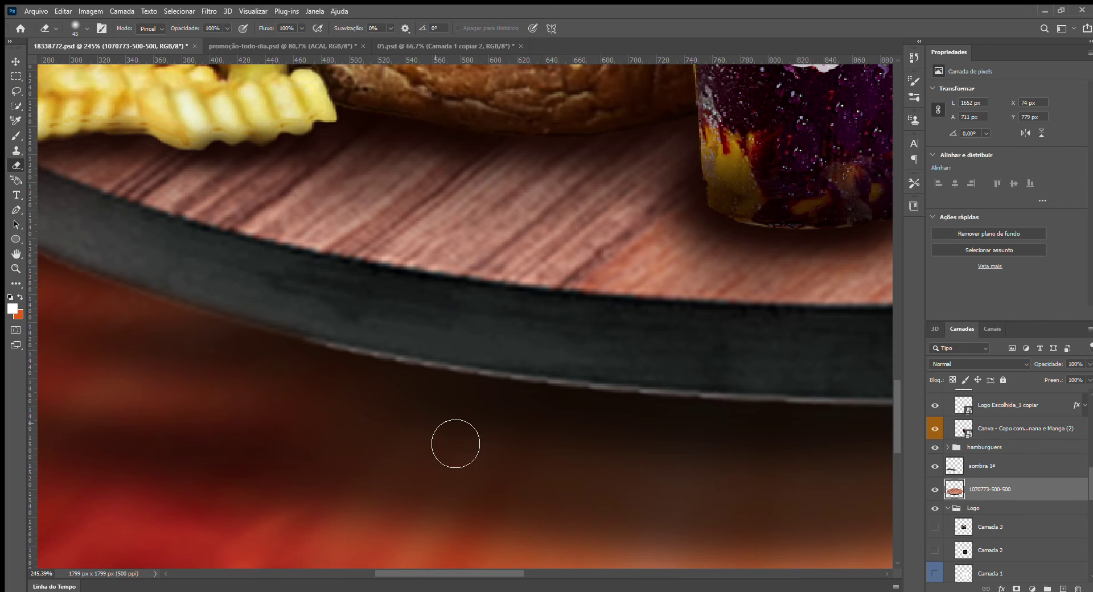
mouse_move(310, 393)
left_mouse_down()
mouse_move(334, 388)
mouse_move(584, 435)
mouse_move(816, 451)
left_mouse_up()
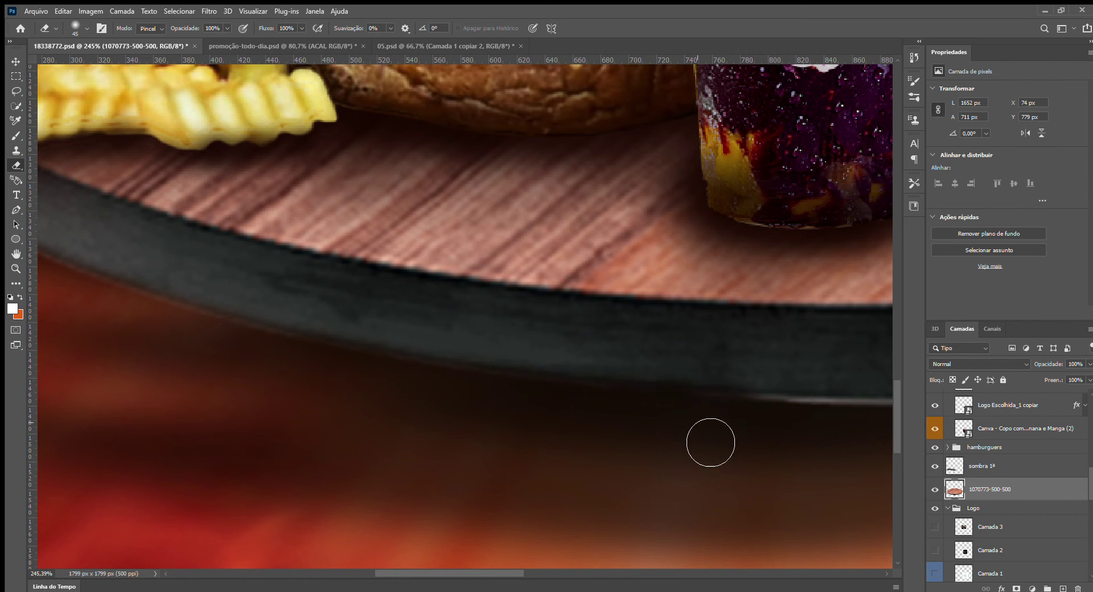
left_click_drag(304, 384, 686, 484)
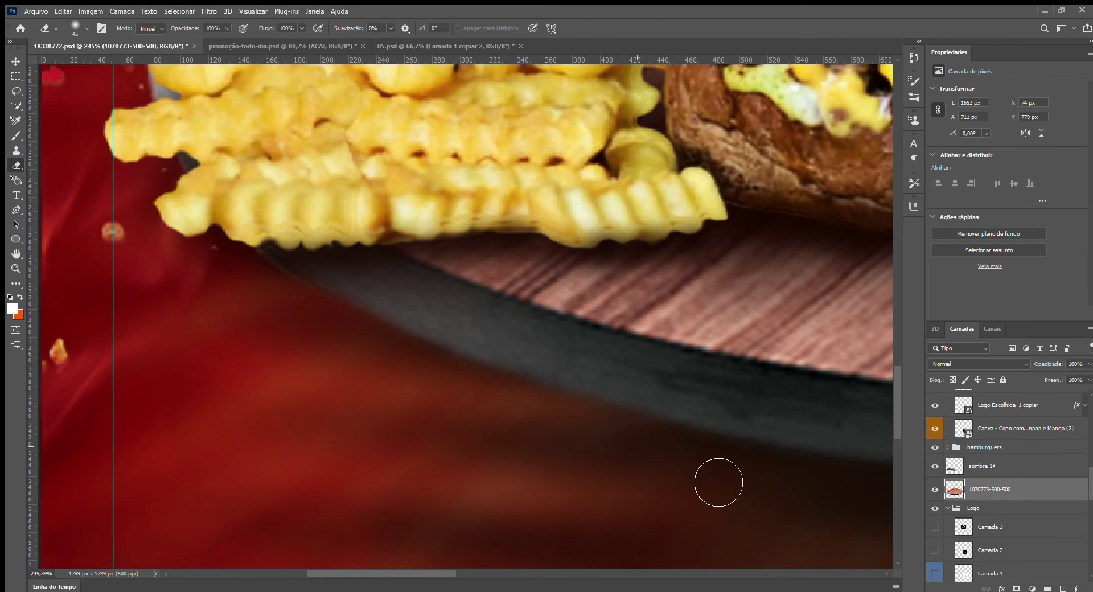
mouse_move(838, 499)
left_mouse_down()
mouse_move(423, 318)
mouse_move(121, 359)
left_mouse_up()
mouse_move(460, 408)
left_mouse_down()
mouse_move(414, 408)
mouse_move(568, 410)
left_mouse_up()
scroll(442, 409, "right", 8)
left_click_drag(412, 410, 562, 408)
scroll(389, 419, "right", 10)
mouse_move(300, 456)
left_mouse_down()
mouse_move(422, 449)
mouse_move(486, 430)
left_mouse_up()
scroll(302, 476, "right", 9)
mouse_move(252, 470)
left_mouse_down()
mouse_move(457, 439)
mouse_move(261, 508)
mouse_move(337, 480)
left_mouse_up()
mouse_move(401, 466)
left_mouse_down()
mouse_move(480, 429)
mouse_move(353, 466)
mouse_move(524, 433)
mouse_move(513, 420)
mouse_move(601, 382)
mouse_move(645, 345)
mouse_move(695, 327)
left_mouse_up()
scroll(695, 327, "right", 7)
scroll(695, 327, "up", 2)
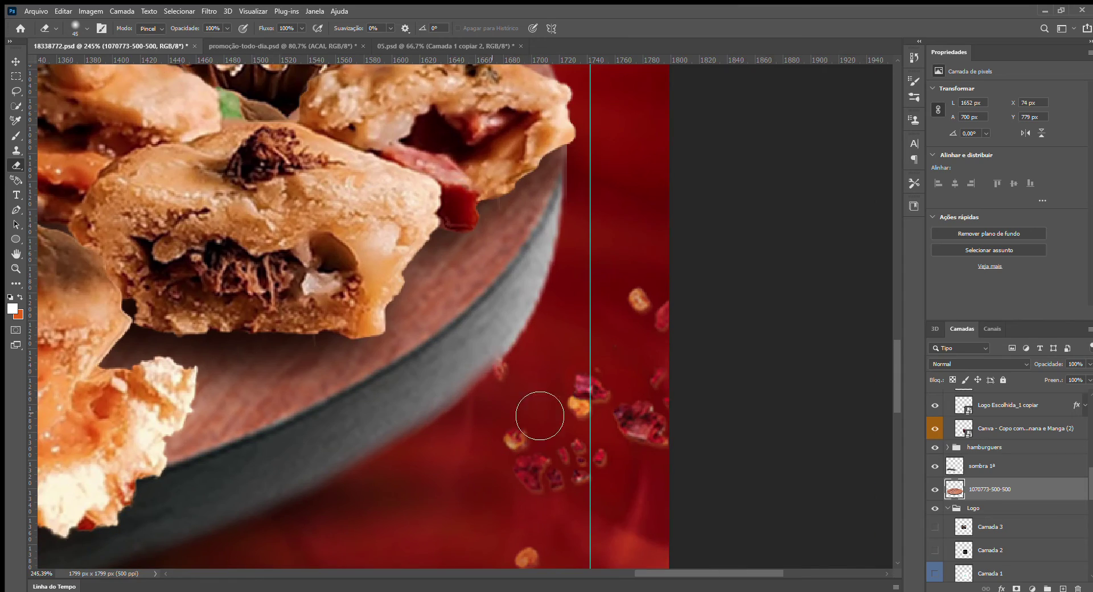
scroll(678, 342, "down", 5)
scroll(678, 342, "down", 3)
scroll(479, 496, "up", 6)
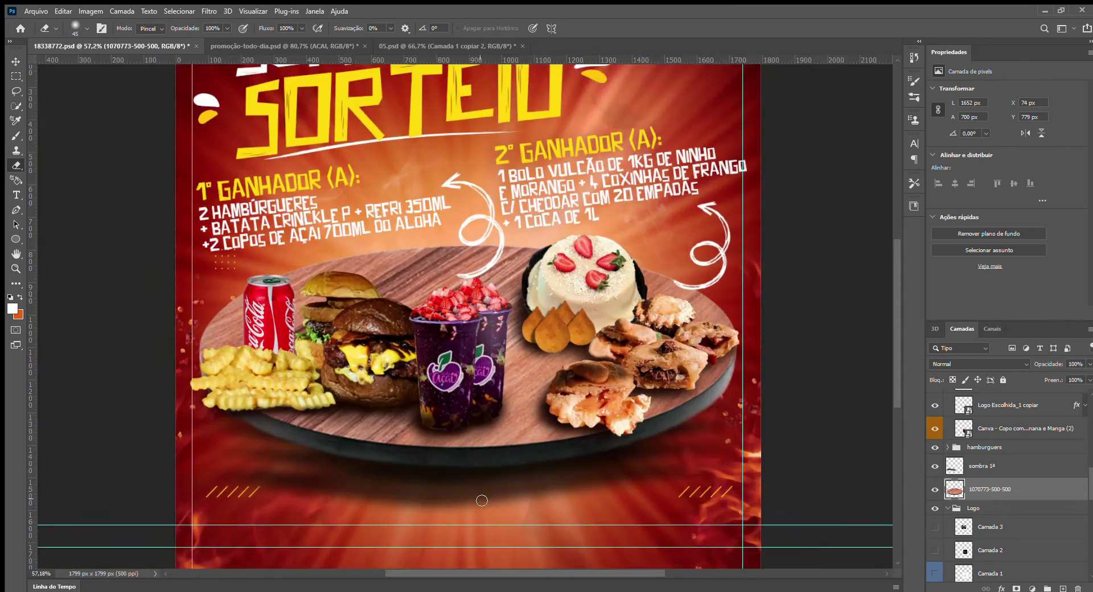
Add a layer above the empadas group and paint soft shading in a sampled dark color over the lower edges of the empadas and coxinhas.
scroll(403, 490, "down", 3)
scroll(706, 393, "up", 8)
scroll(1006, 510, "up", 6)
scroll(1002, 501, "down", 1)
left_click(991, 468)
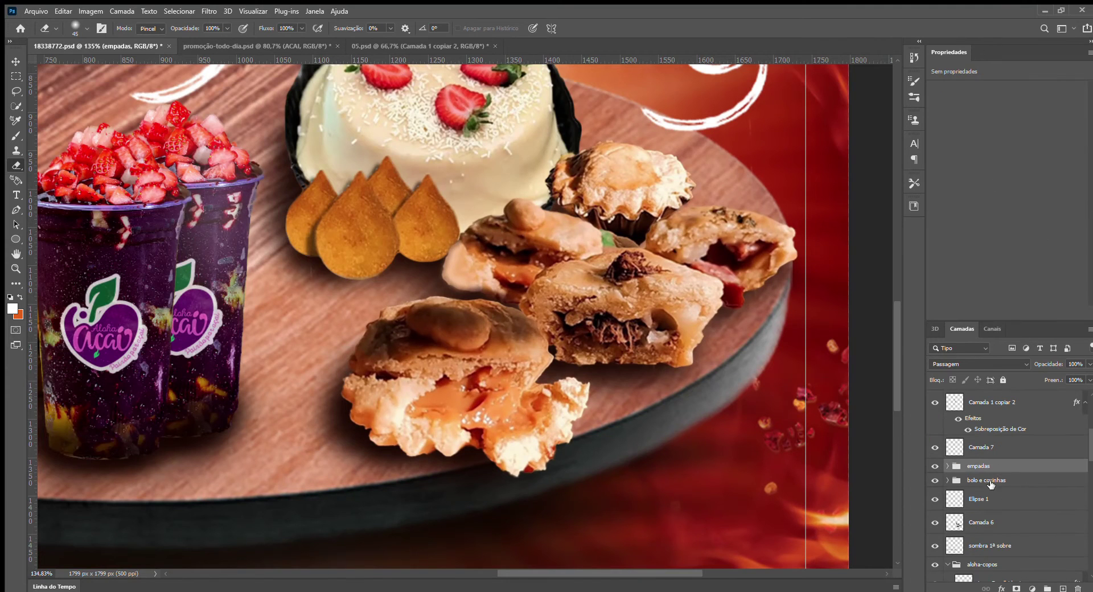
left_click(1060, 588)
key("b")
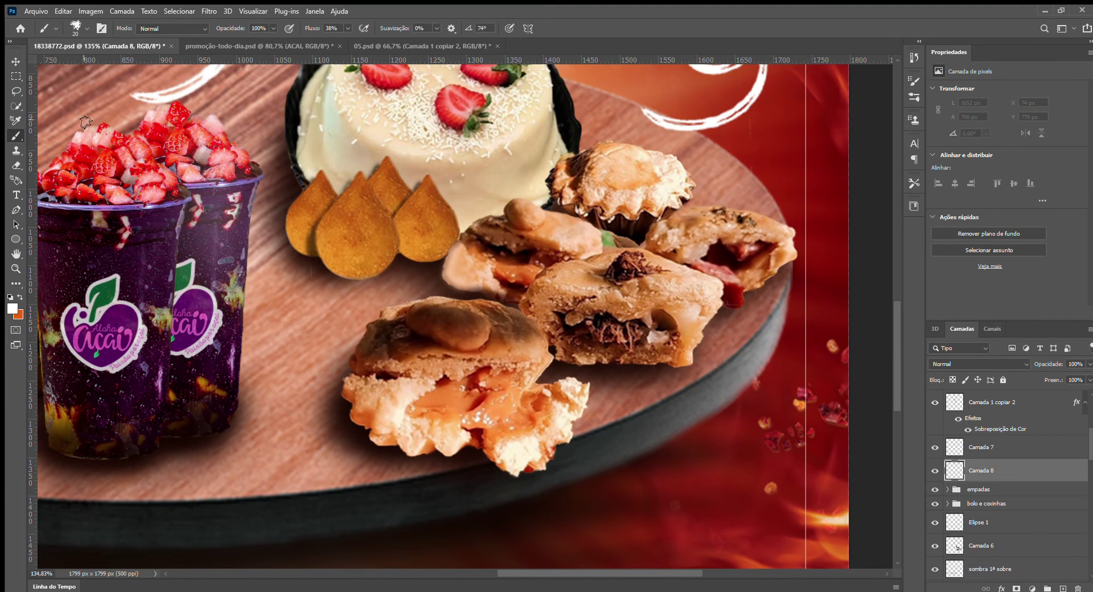
left_click(618, 385)
left_click(627, 367, "alt")
left_click_drag(647, 366, 571, 366)
key("bracketleft")
key("bracketleft")
key("bracketleft")
key("bracketleft")
mouse_move(673, 376)
left_mouse_down()
mouse_move(760, 296)
mouse_move(767, 313)
left_mouse_up()
mouse_move(421, 470)
left_mouse_down()
mouse_move(362, 425)
mouse_move(336, 283)
left_mouse_up()
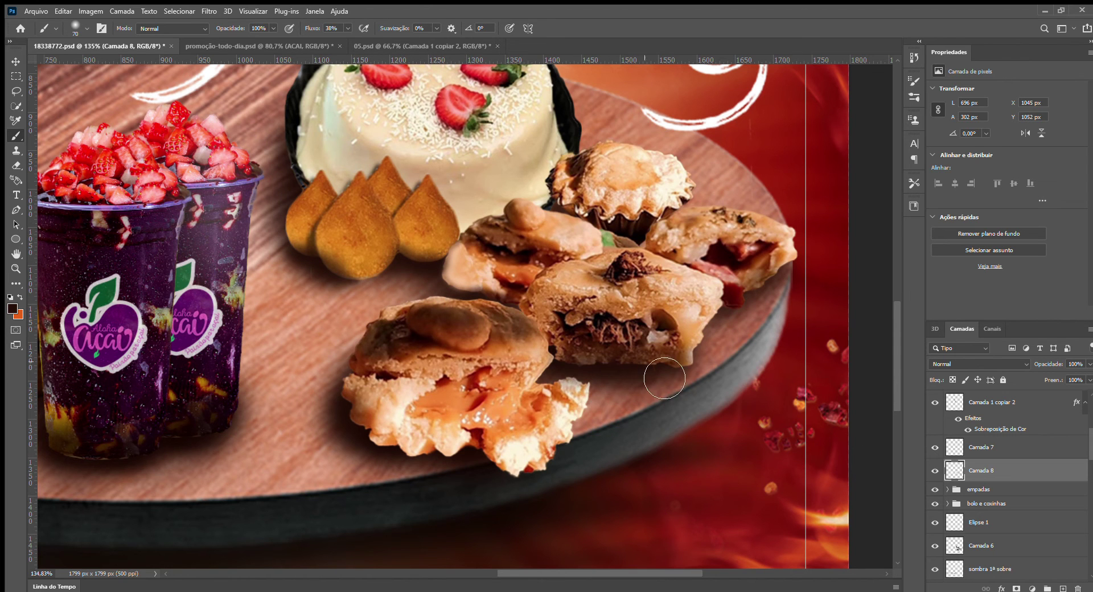
left_click(498, 478)
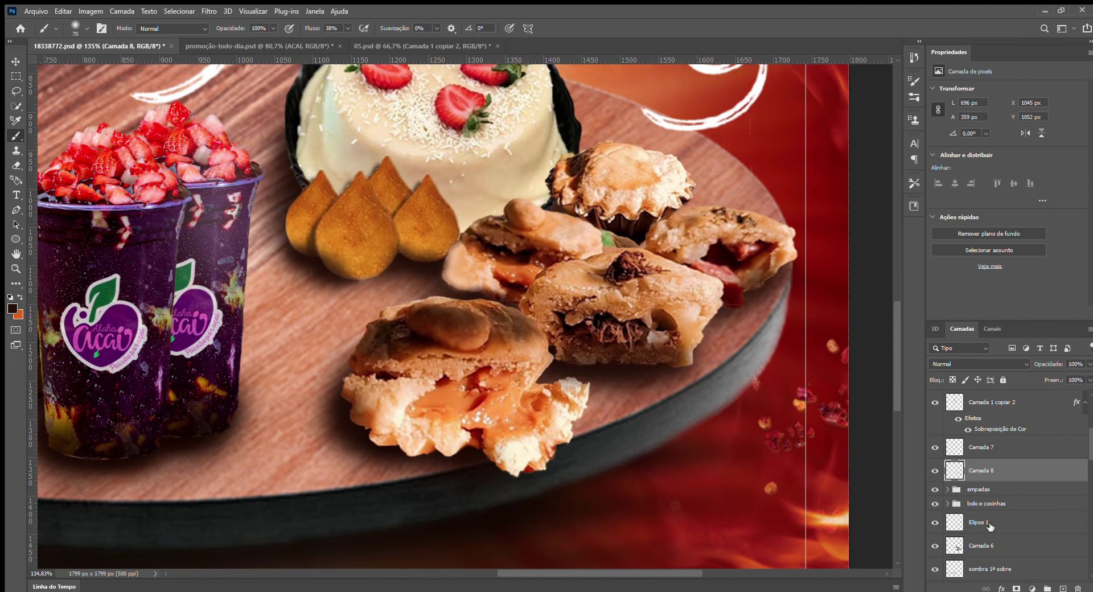
Rename the layer Camada 6 as "sompra empadas e bolo".
scroll(1001, 496, "down", 1)
left_click(1011, 521)
scroll(1011, 517, "up", 1)
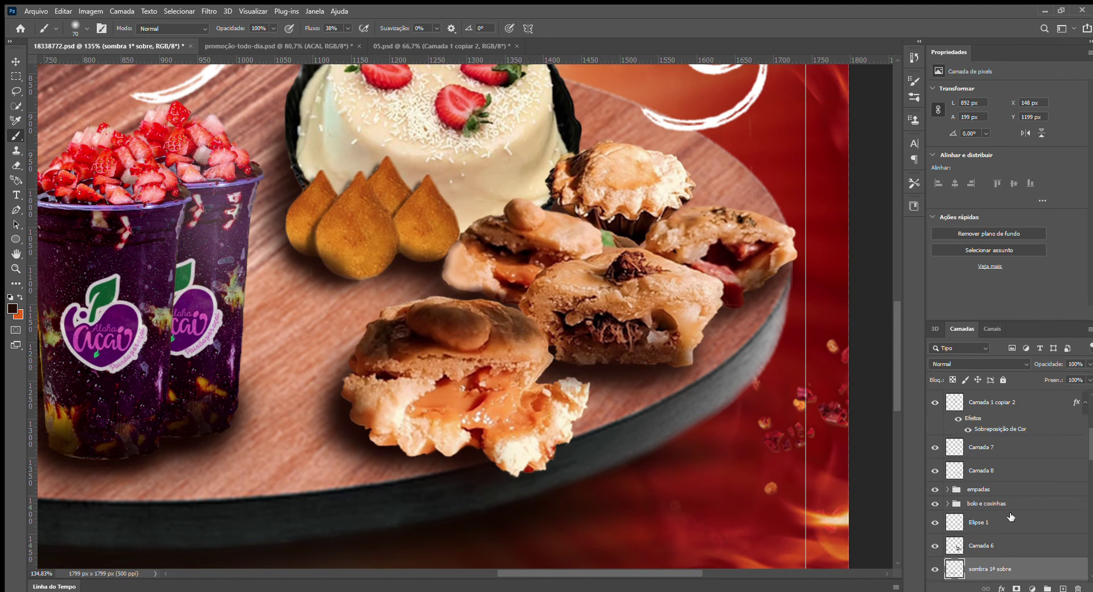
left_click(1001, 544)
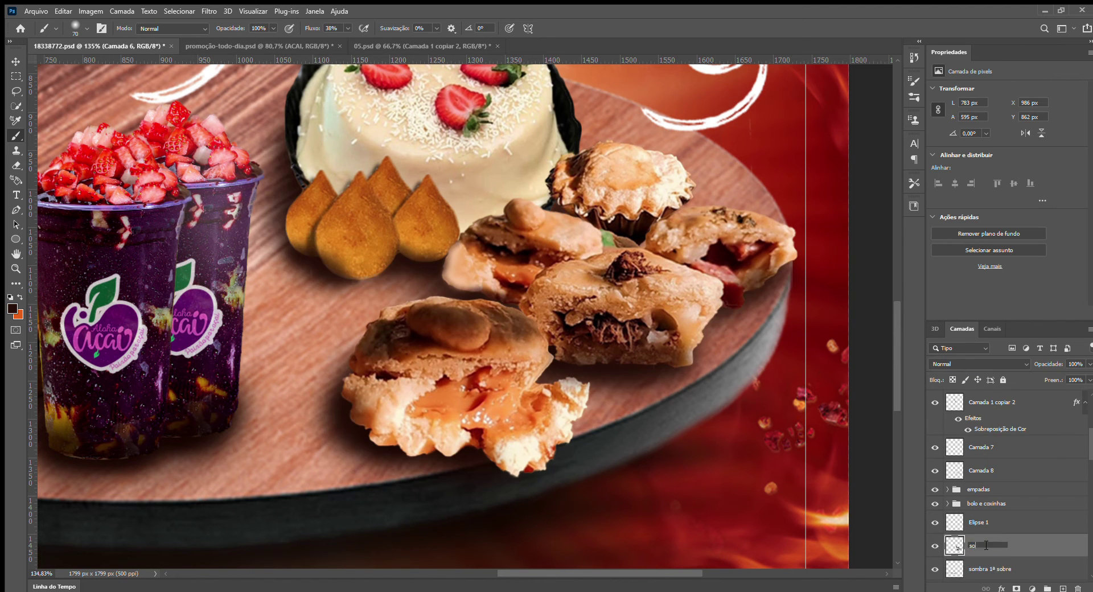
key("Return")
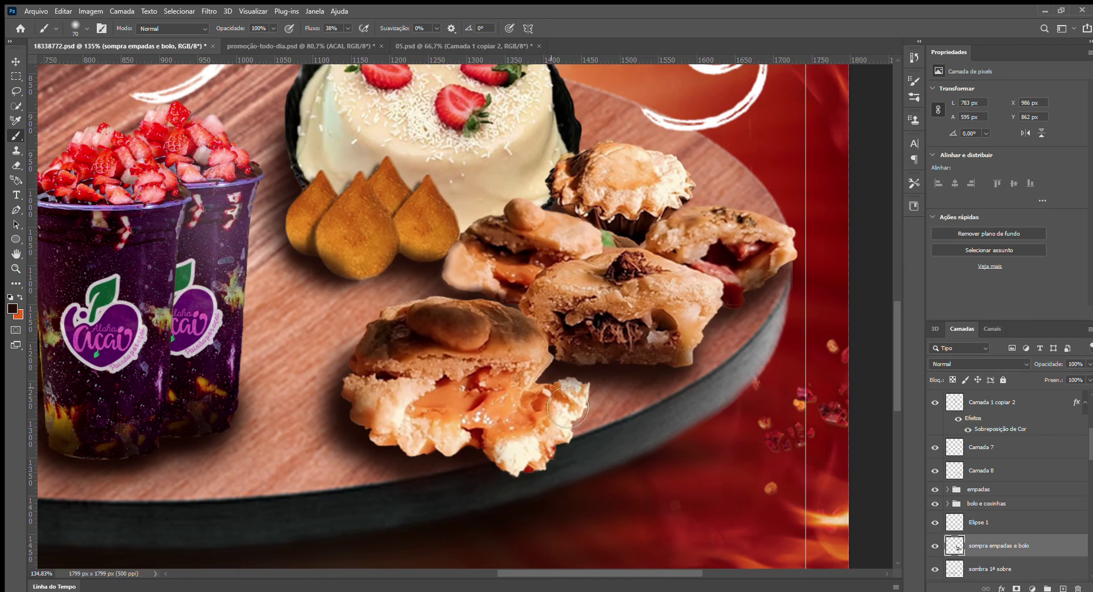
Extend the soft shadow around the coxinhas and the cake's edge on the "sompra empadas e bolo" layer.
scroll(606, 396, "down", 5)
scroll(523, 325, "up", 5)
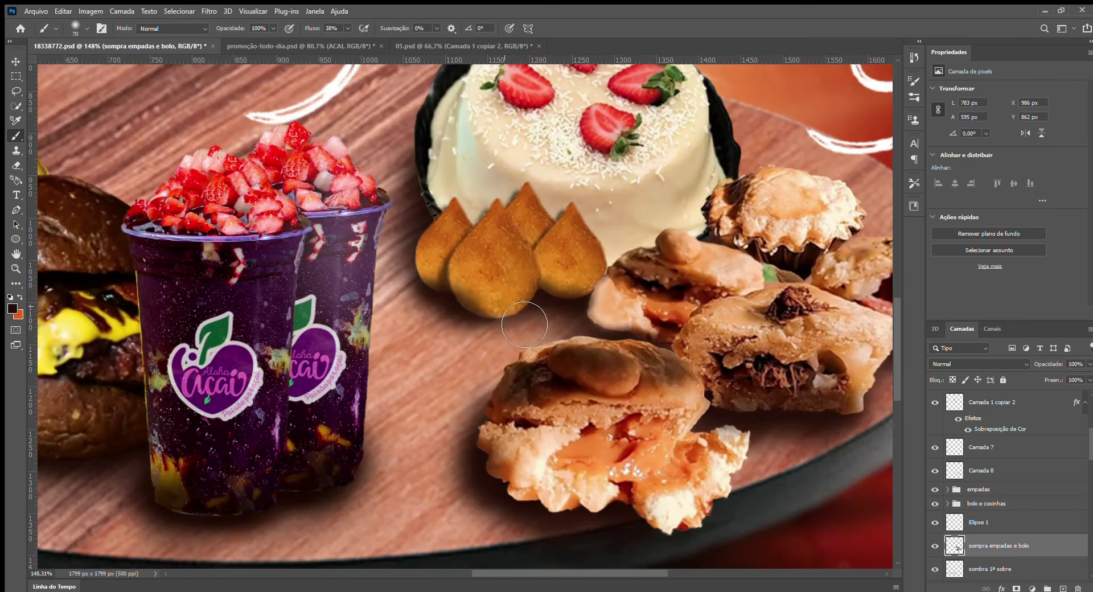
scroll(533, 393, "down", 1)
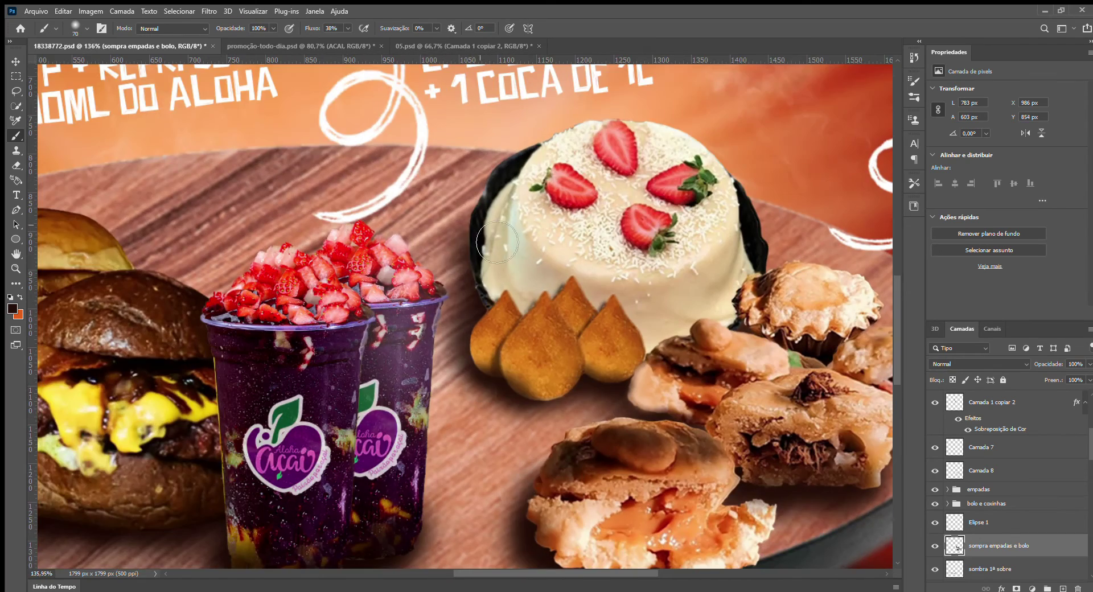
scroll(597, 403, "down", 3)
scroll(626, 421, "up", 3)
scroll(683, 444, "down", 3)
scroll(755, 470, "up", 2)
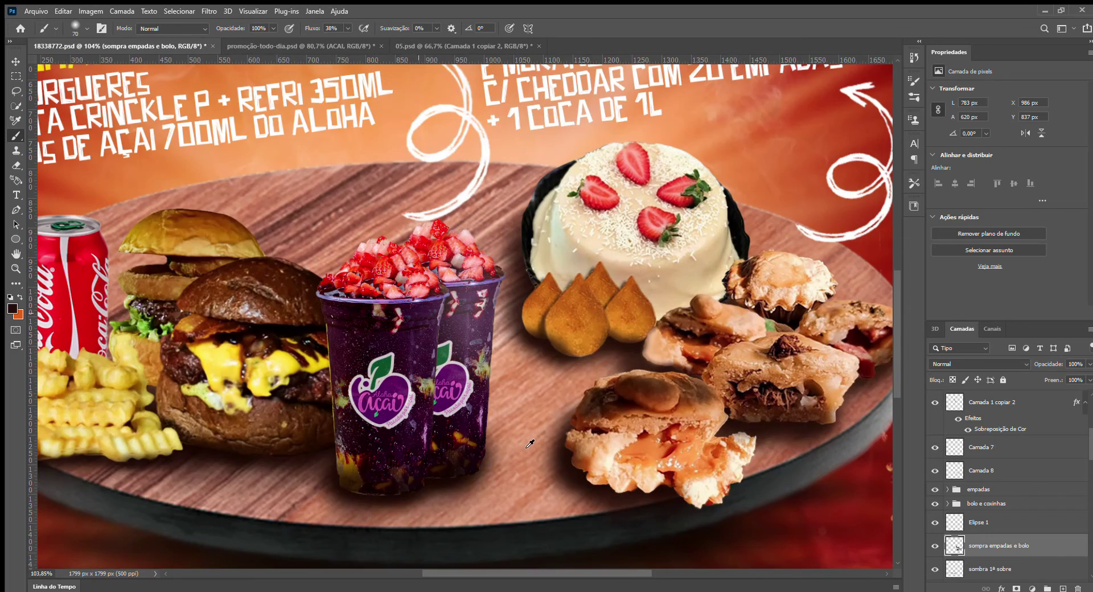
Rename the layer Camada 8 as "sombra sobre empadas e bolos".
scroll(558, 359, "up", 4)
left_click(981, 472)
left_click(936, 471)
left_click(936, 471)
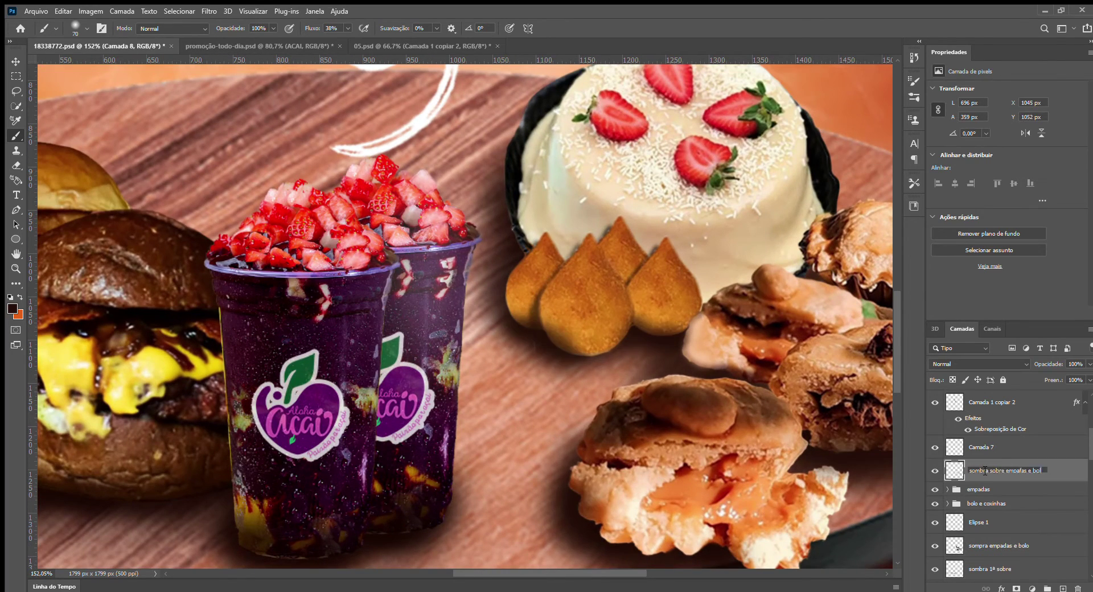
type("olos")
key("Return")
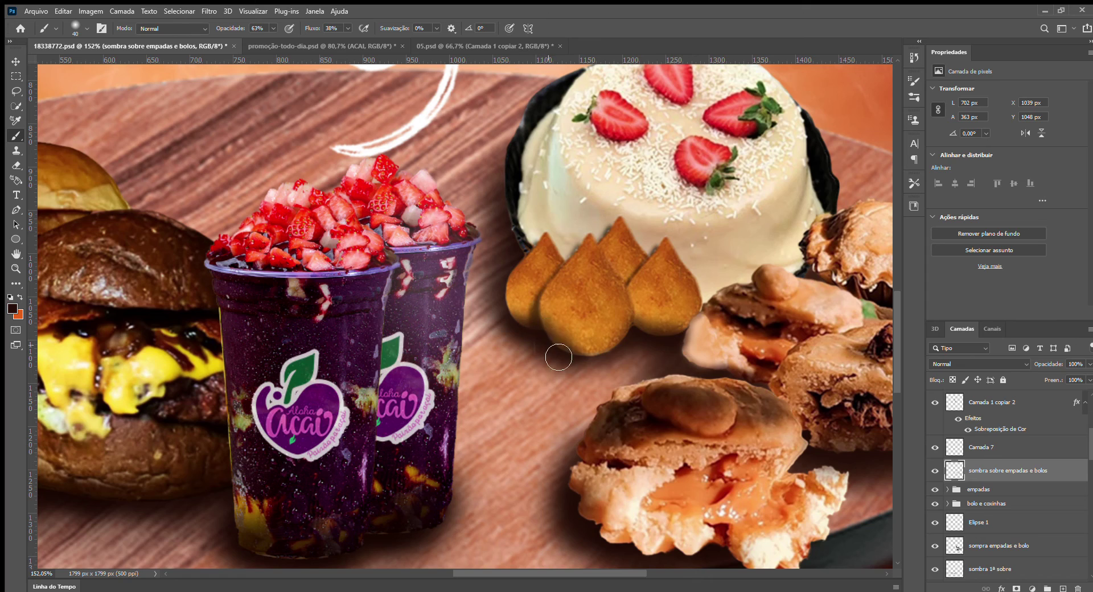
Shade the coxinhas with the brush at 63% opacity and soften the shading with the Eraser at 51% opacity.
scroll(564, 364, "down", 6)
scroll(565, 316, "up", 7)
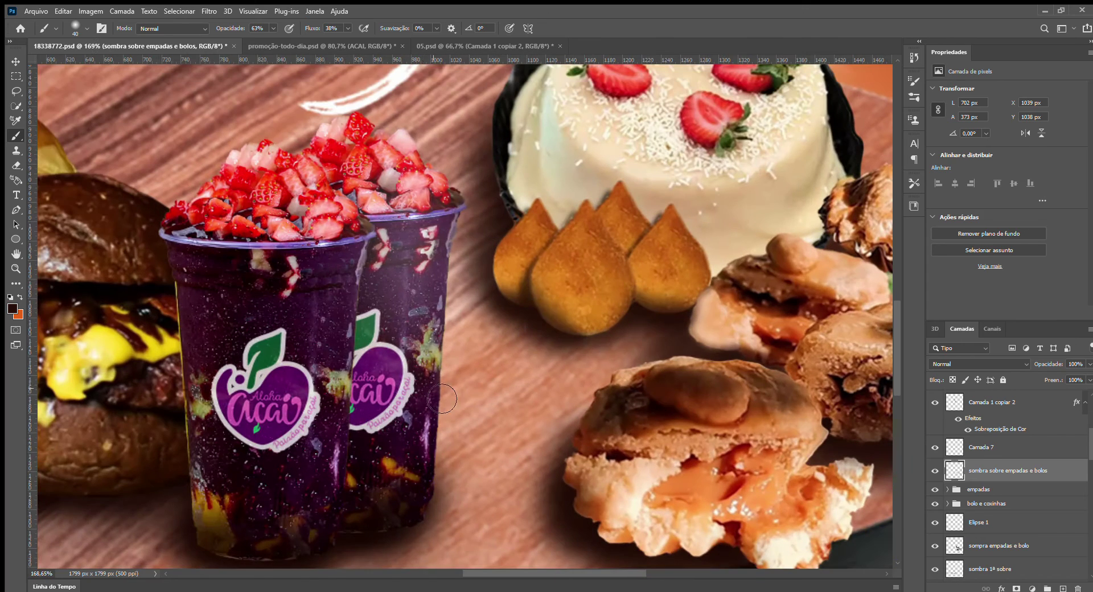
key("e")
mouse_move(576, 324)
left_mouse_down()
mouse_move(554, 303)
mouse_move(568, 308)
left_mouse_up()
scroll(684, 302, "down", 5)
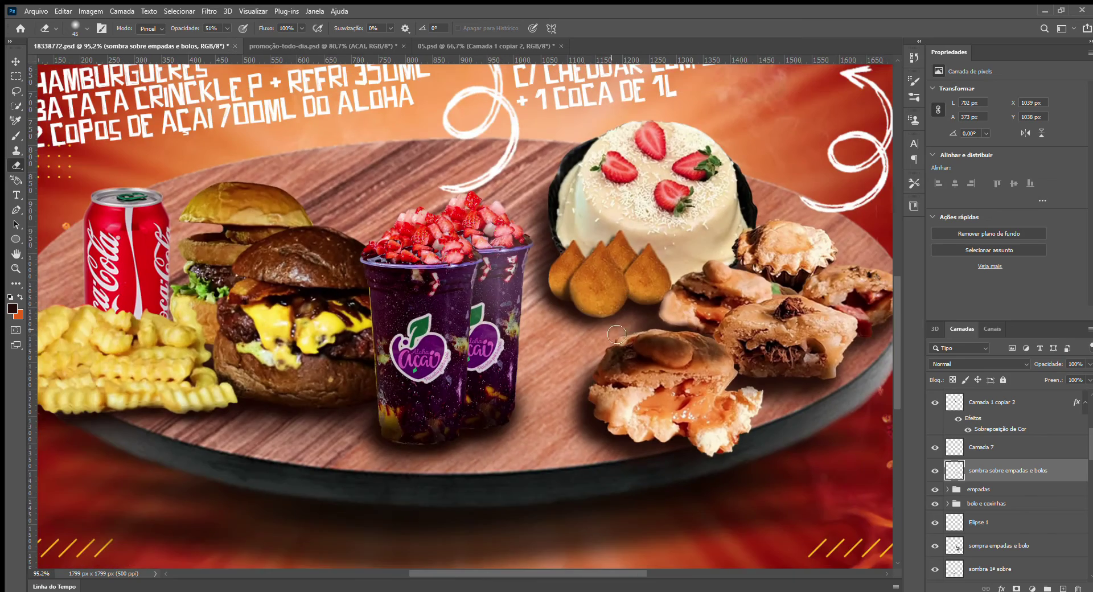
scroll(593, 439, "down", 1)
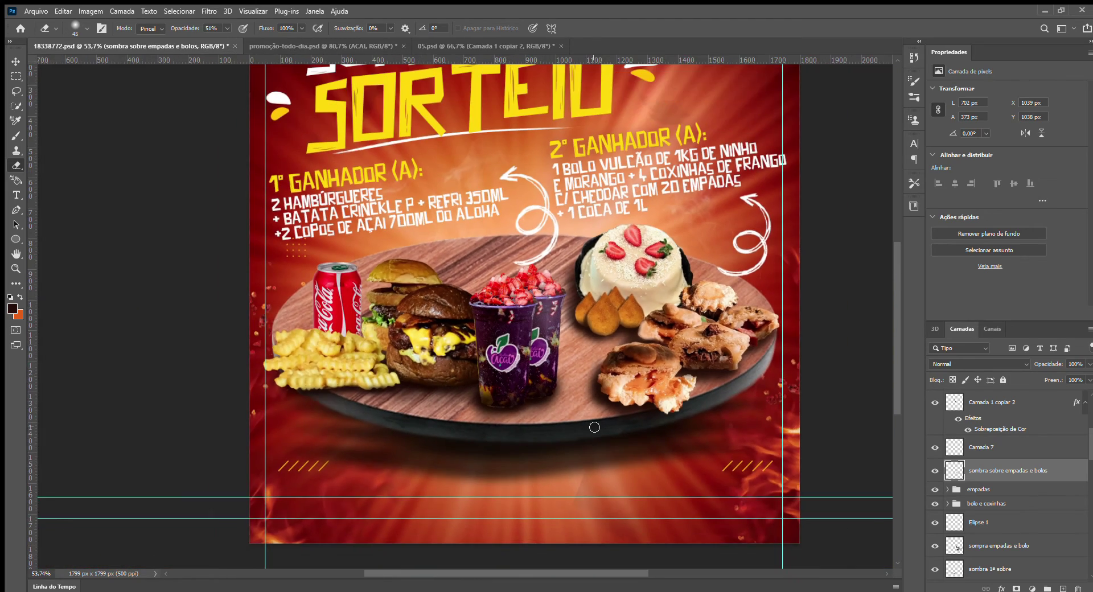
scroll(302, 329, "up", 4)
scroll(473, 405, "down", 4)
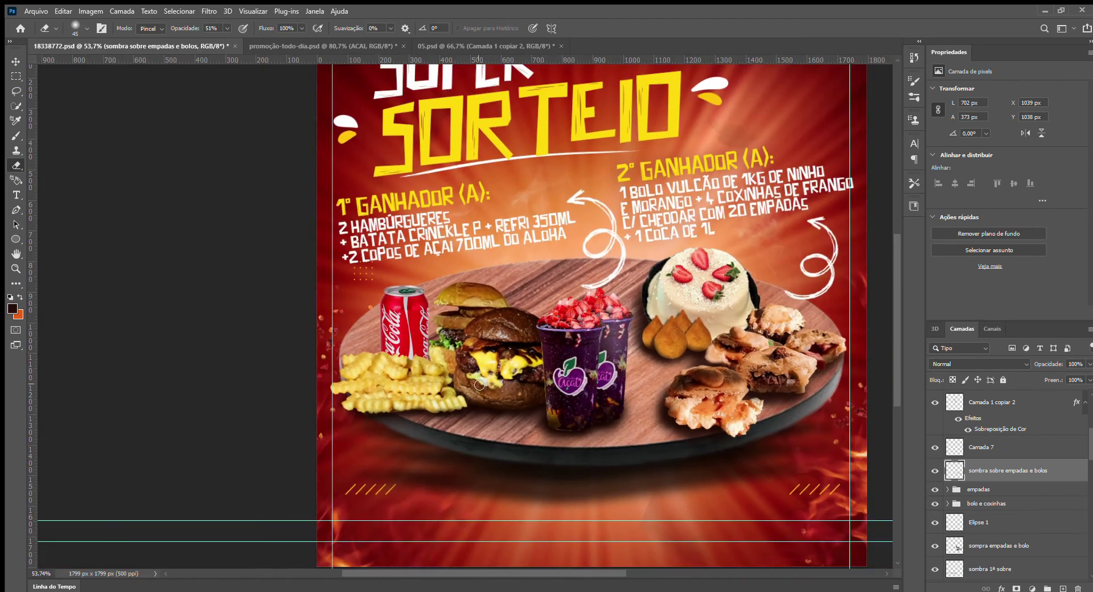
left_click_drag(646, 361, 515, 378)
scroll(487, 342, "down", 2)
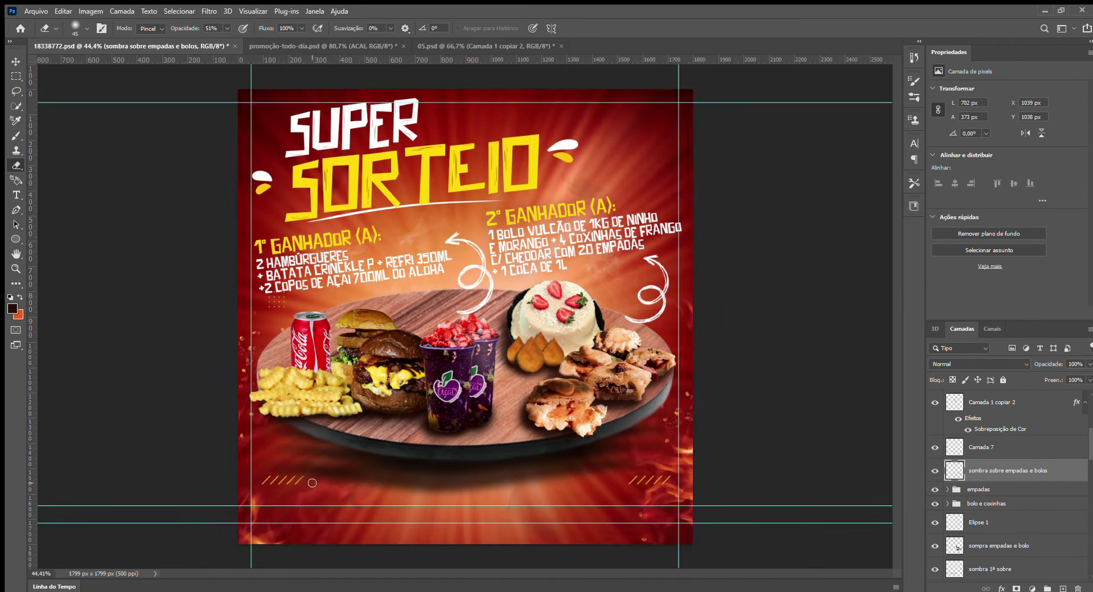
Select the Shadow copiar 5 layer beneath the board and rasterize it for brush painting.
scroll(398, 387, "up", 2)
scroll(998, 517, "down", 5)
left_click(996, 447)
scroll(1011, 509, "down", 2)
scroll(1012, 515, "down", 4)
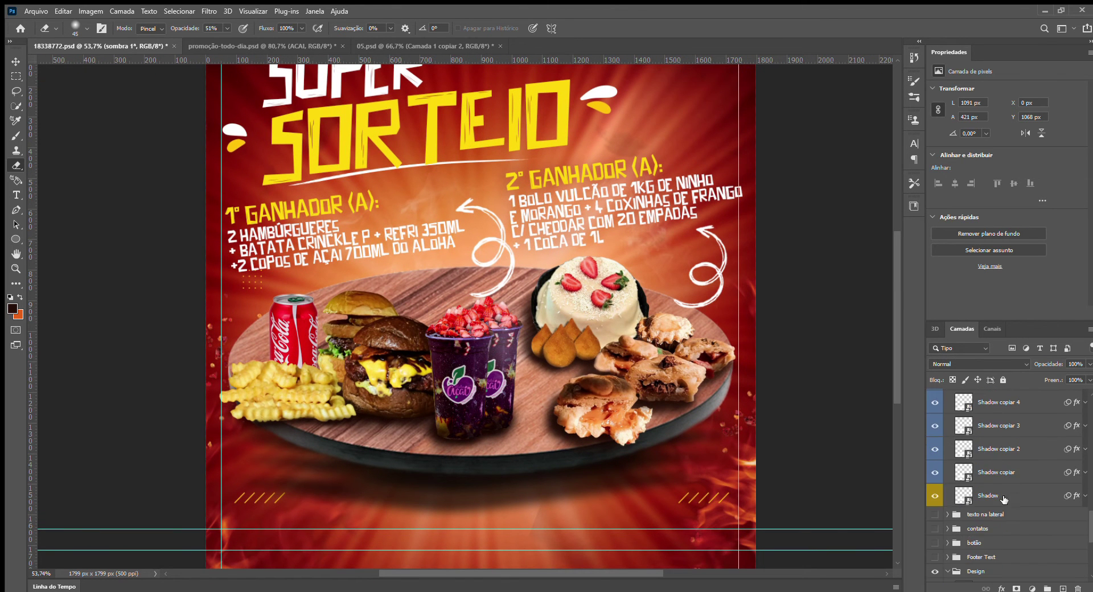
key("v")
left_click(576, 481)
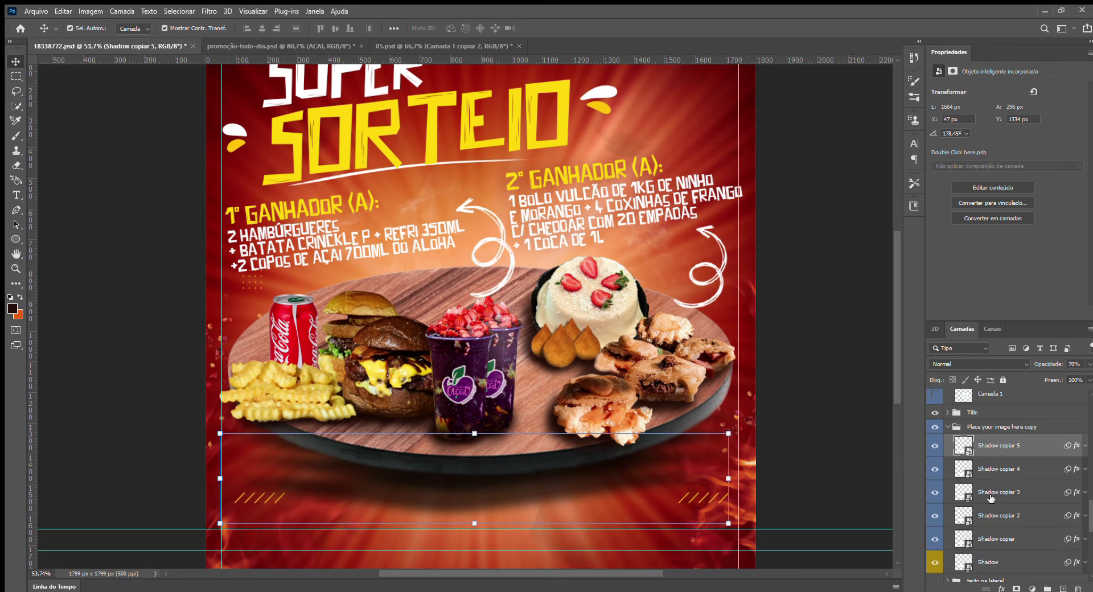
key("b")
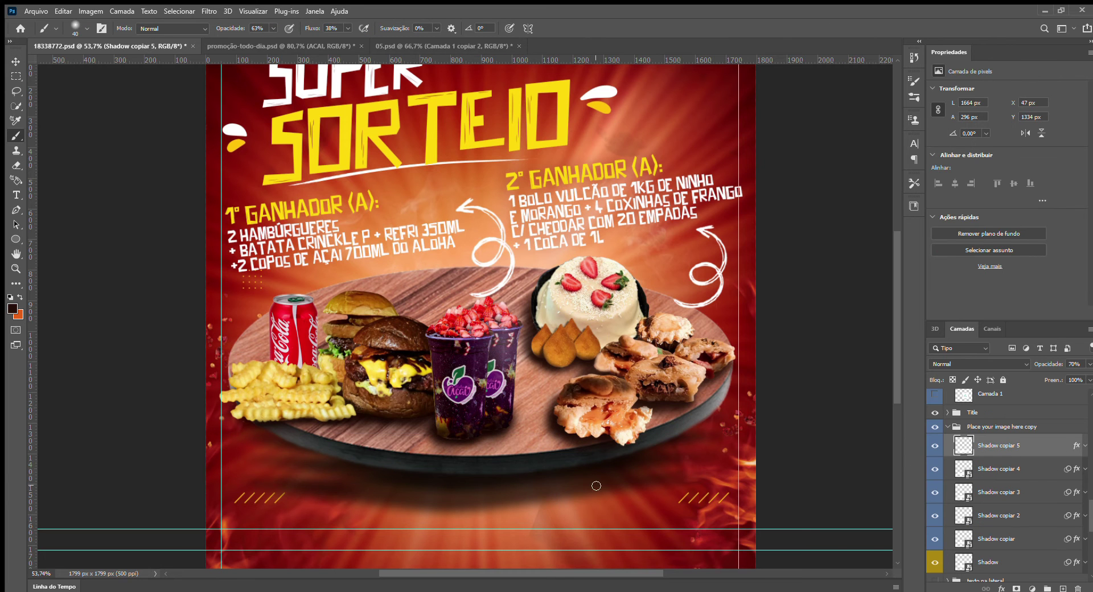
Paint extra shadow below the board's lower edge on Shadow copiar 5 with a 175 px brush at 63% opacity.
key("bracketright")
key("bracketright")
key("bracketright")
key("bracketright")
key("bracketright")
mouse_move(674, 487)
left_mouse_down()
mouse_move(710, 463)
mouse_move(670, 485)
left_mouse_up()
mouse_move(340, 490)
left_mouse_down()
mouse_move(326, 465)
mouse_move(372, 498)
mouse_move(312, 480)
mouse_move(315, 490)
mouse_move(267, 449)
mouse_move(287, 482)
left_mouse_up()
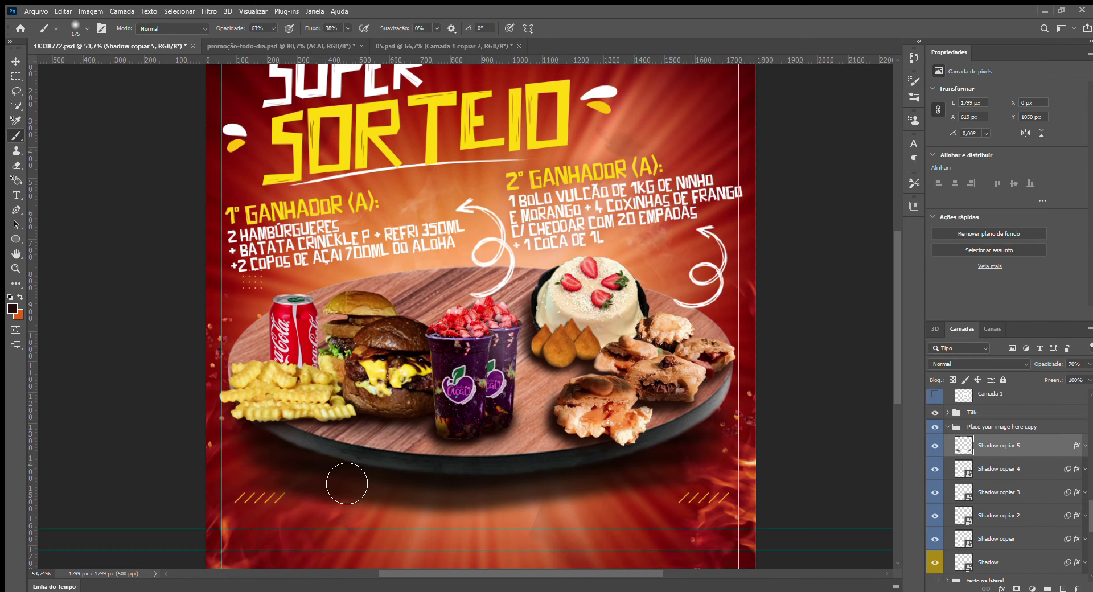
scroll(144, 459, "down", 3)
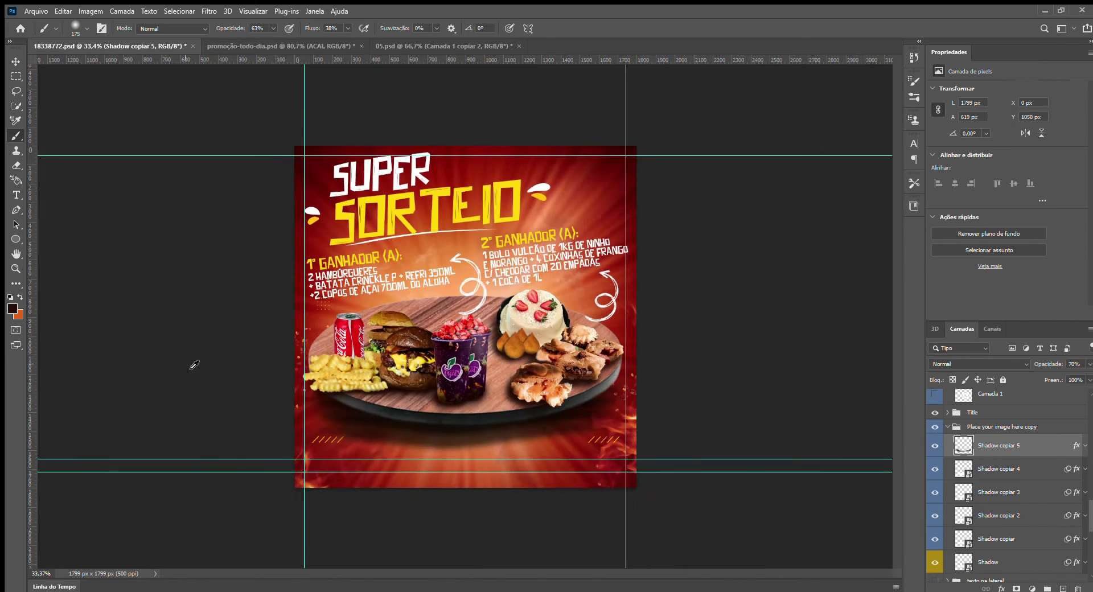
scroll(150, 482, "up", 2)
scroll(249, 479, "up", 2)
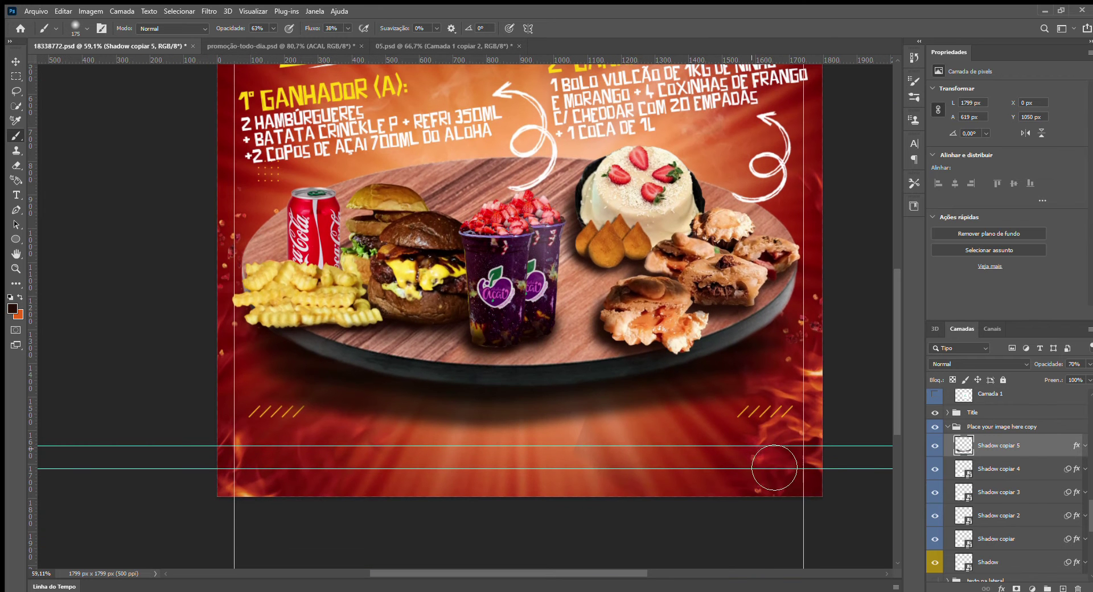
scroll(1060, 505, "down", 3)
scroll(1060, 505, "up", 3)
scroll(1060, 505, "down", 2)
scroll(1061, 505, "up", 2)
Move the Logo group to the top of the layer stack, above all the text layers.
left_click(1085, 444)
scroll(1039, 508, "down", 5)
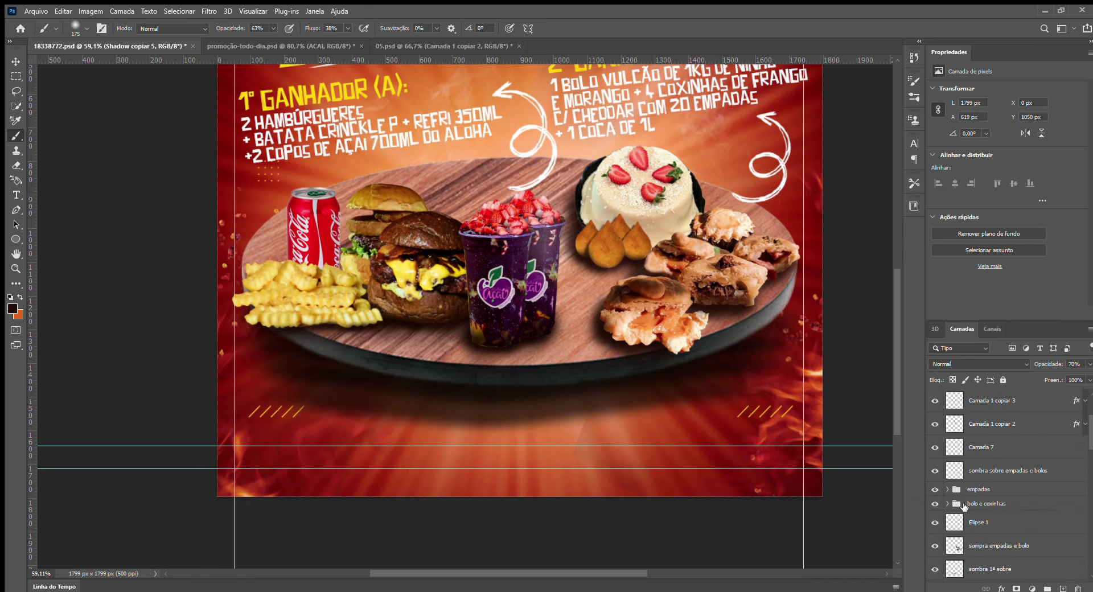
scroll(946, 536, "down", 1)
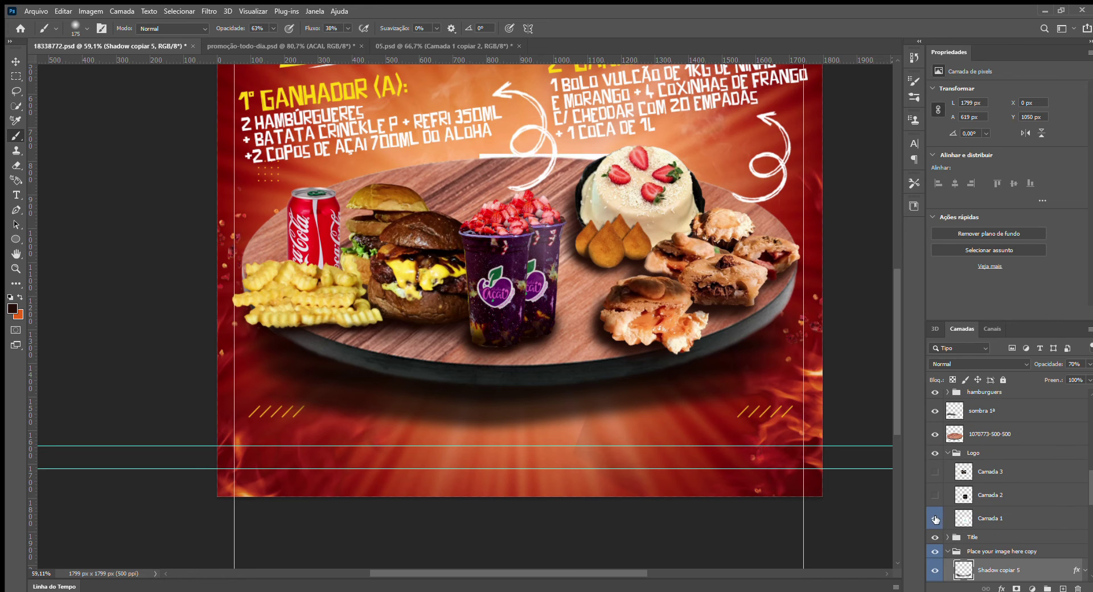
left_click(948, 453)
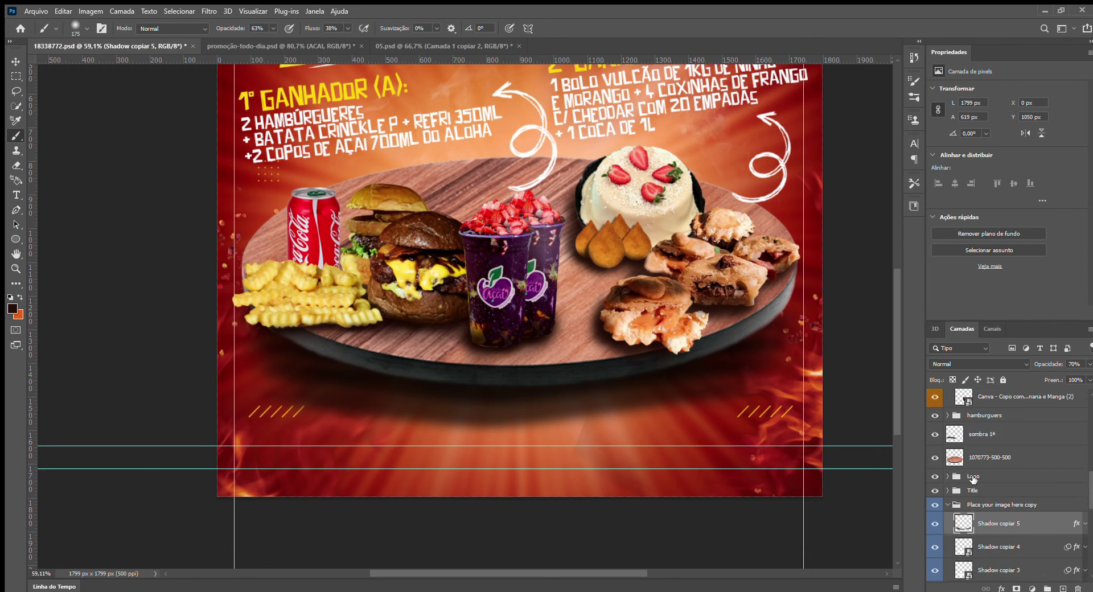
left_click(975, 476)
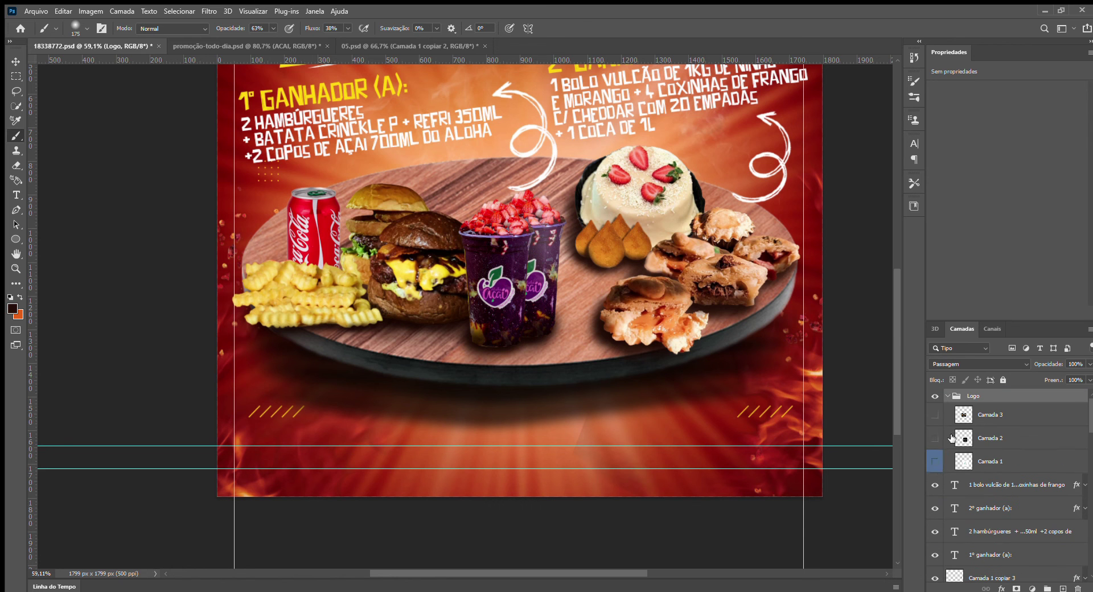
left_click(949, 396)
Show the three logo layers and spread the Garage Burger, Empada da Paula and Delicitá logos along the artwork's lower edge.
key("v")
left_click_drag(532, 265, 481, 382)
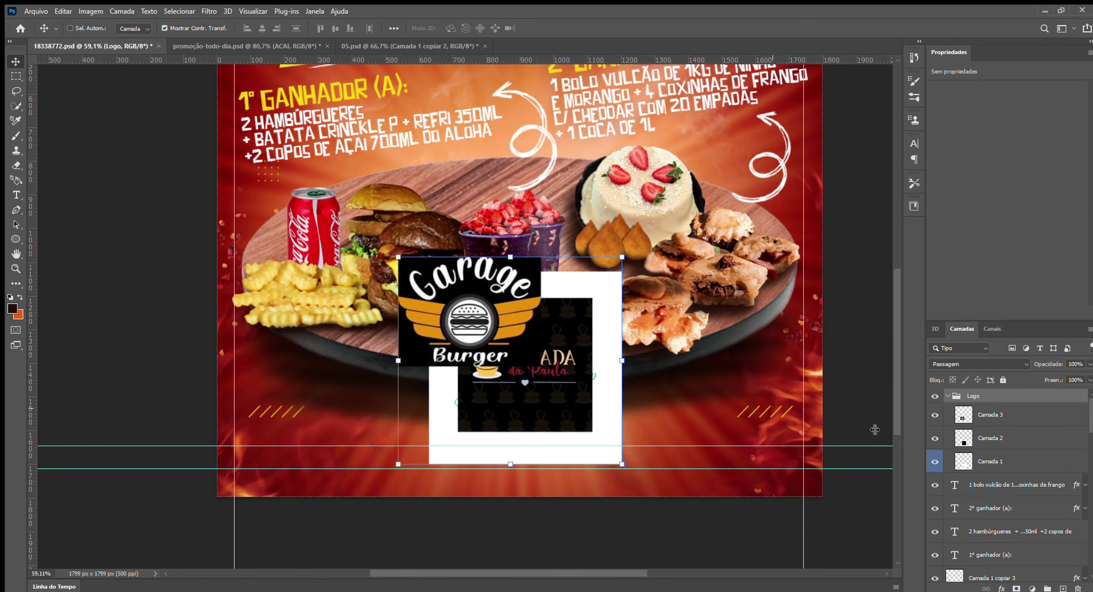
left_click(447, 387, "ctrl")
left_click_drag(501, 320, 695, 358)
left_click_drag(554, 380, 572, 457)
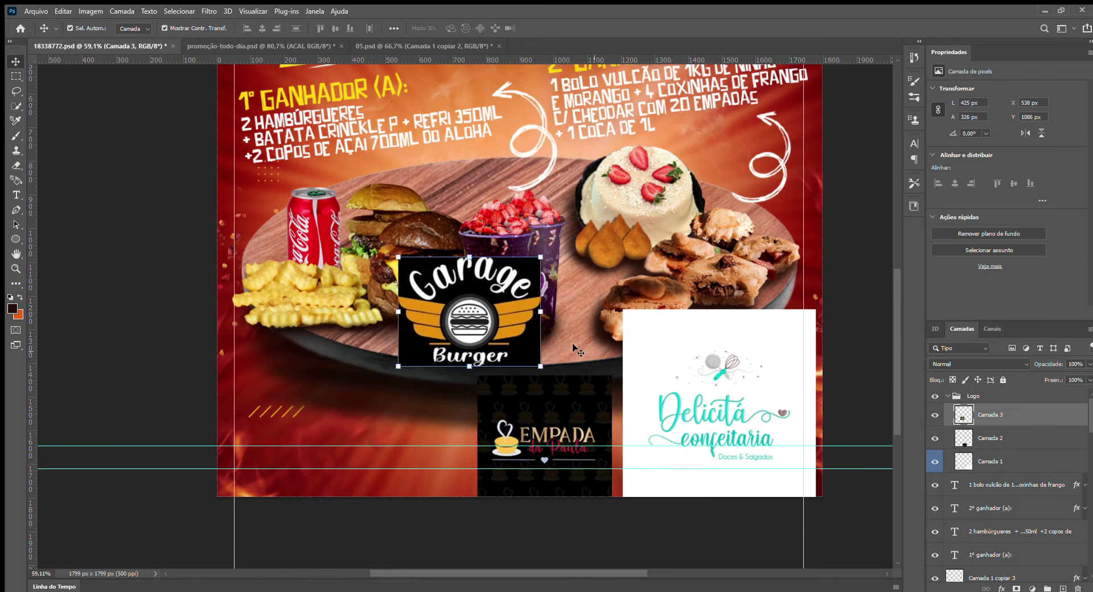
left_click_drag(488, 324, 333, 447)
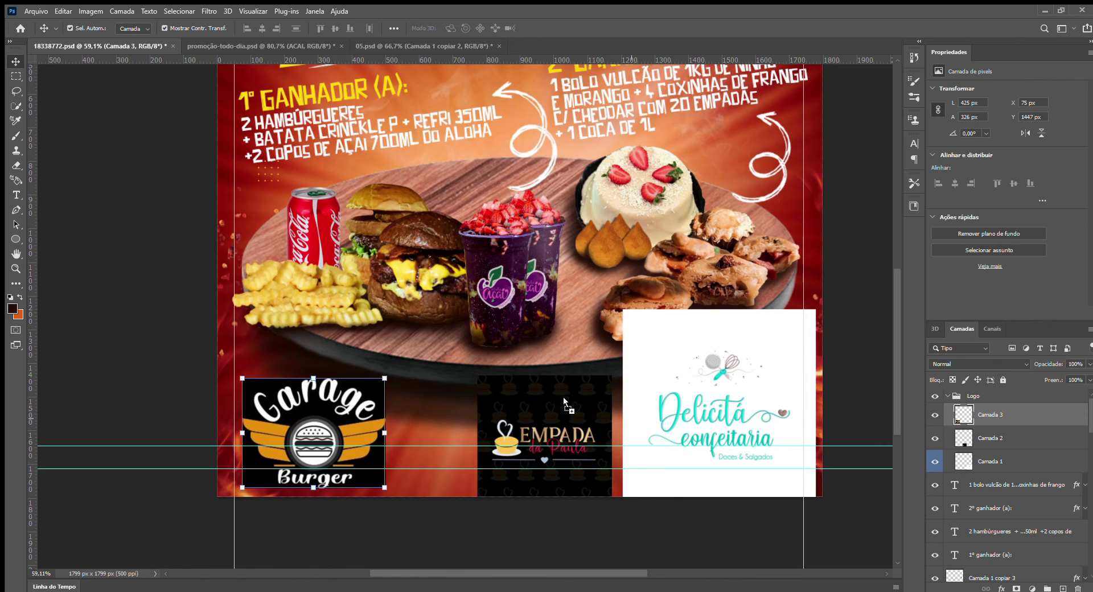
Place the Logo Escolhida_1 image and position it between the Garage Burger and Empada da Paula logos.
scroll(370, 524, "down", 5)
left_click_drag(300, 563, 445, 392)
scroll(453, 482, "up", 6)
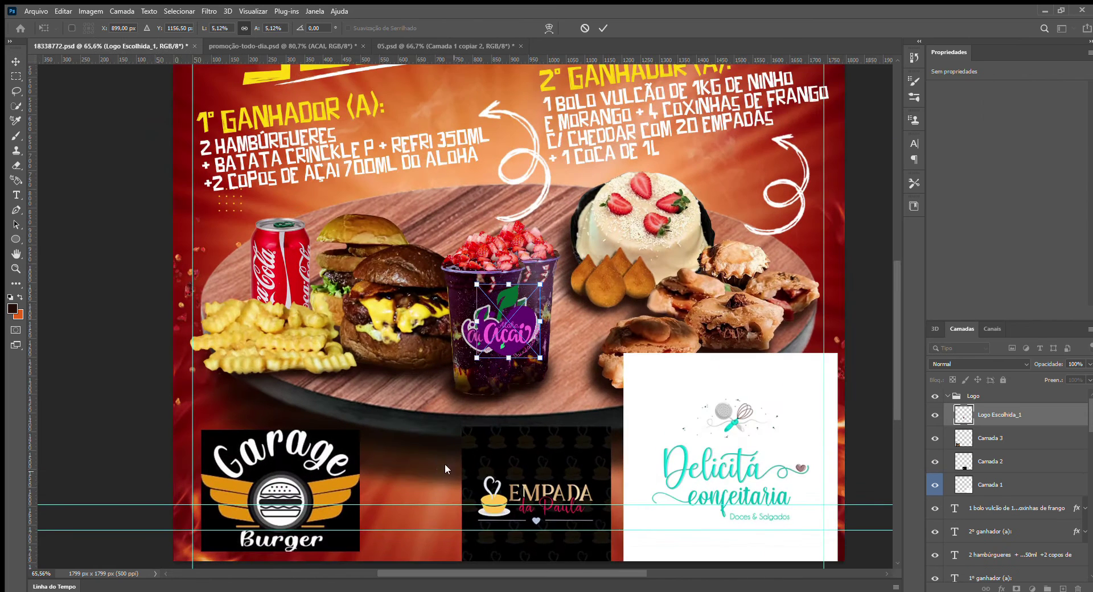
left_click_drag(453, 482, 456, 394)
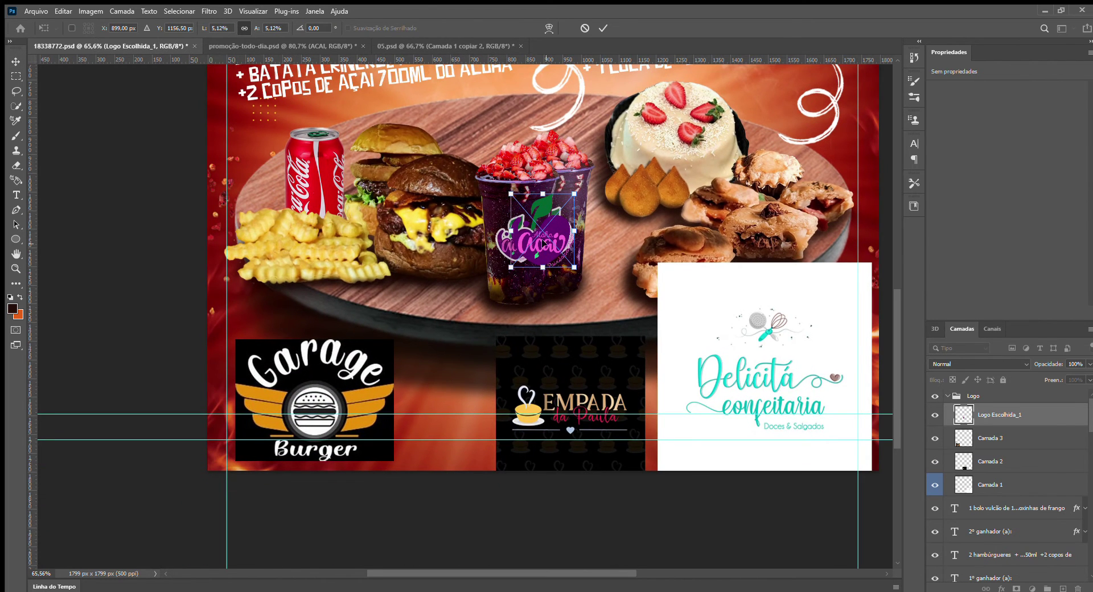
left_click_drag(541, 249, 439, 437)
key("Return")
Scale down the Garage Burger, Empada da Paula and Delicitá logos.
scroll(486, 348, "up", 2)
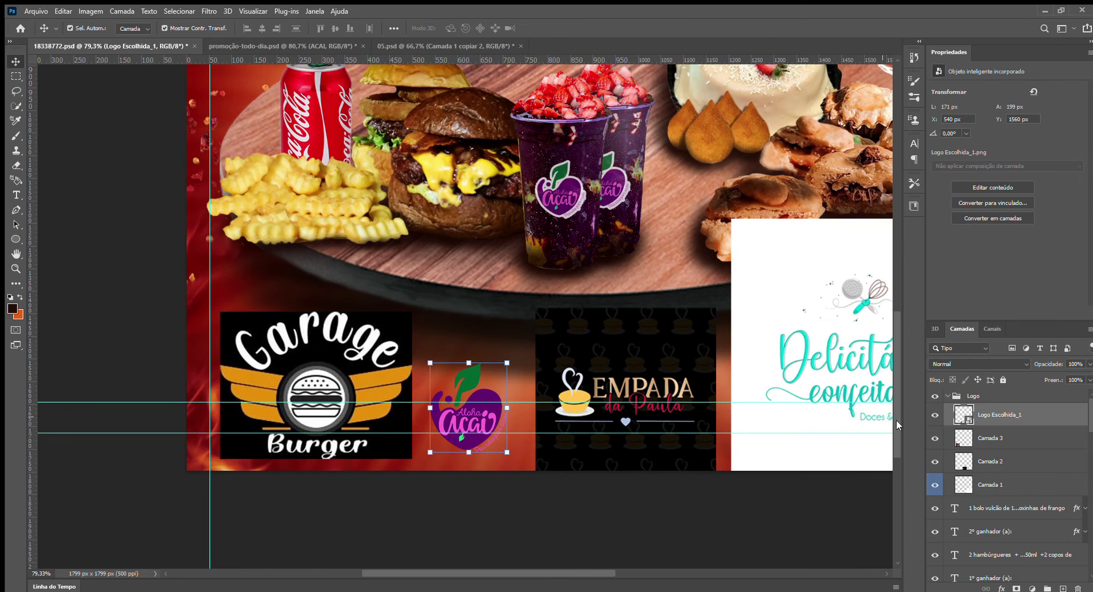
left_click(393, 342)
left_click_drag(413, 312, 358, 389)
key("Return")
left_click(555, 336)
left_click_drag(535, 308, 568, 340)
key("Return")
left_click_drag(739, 327, 637, 318)
left_click(637, 315)
left_click_drag(629, 208, 712, 297)
key("Return")
Arrange the four logos in an evenly spaced row below the board.
scroll(743, 379, "down", 2)
left_click_drag(545, 361, 573, 367)
left_click_drag(437, 392, 457, 393)
left_click_drag(323, 393, 319, 392)
left_click(588, 364)
left_click_drag(590, 367, 584, 368)
Draw a dark red 297 px circle at the Garage Burger logo and duplicate it over the other three logos.
key("u")
left_click_drag(280, 323, 391, 434)
key("v")
left_click_drag(341, 338, 438, 362)
key("ctrl+z")
key("ctrl+z")
key("ctrl+shift+z")
key("ctrl+shift+z")
key("ctrl+z")
left_click_drag(331, 341, 620, 351)
left_click_drag(347, 340, 810, 338)
Rename the four circle layers as ultimo, segundo, terceiro and primeiro.
scroll(992, 509, "down", 1)
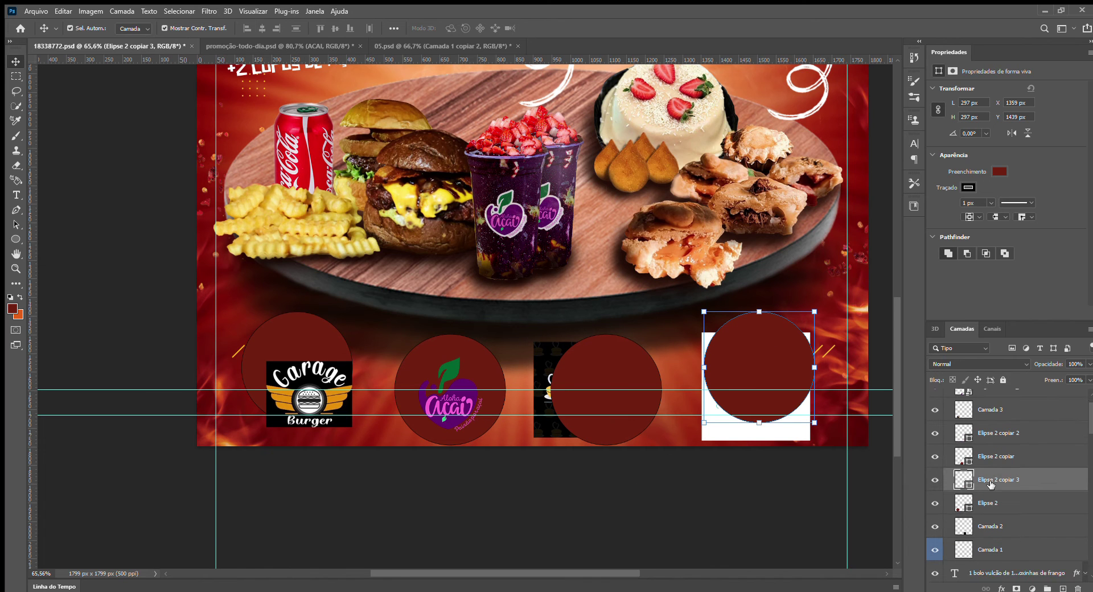
type("ultimo")
double_click(996, 456)
type("segundo")
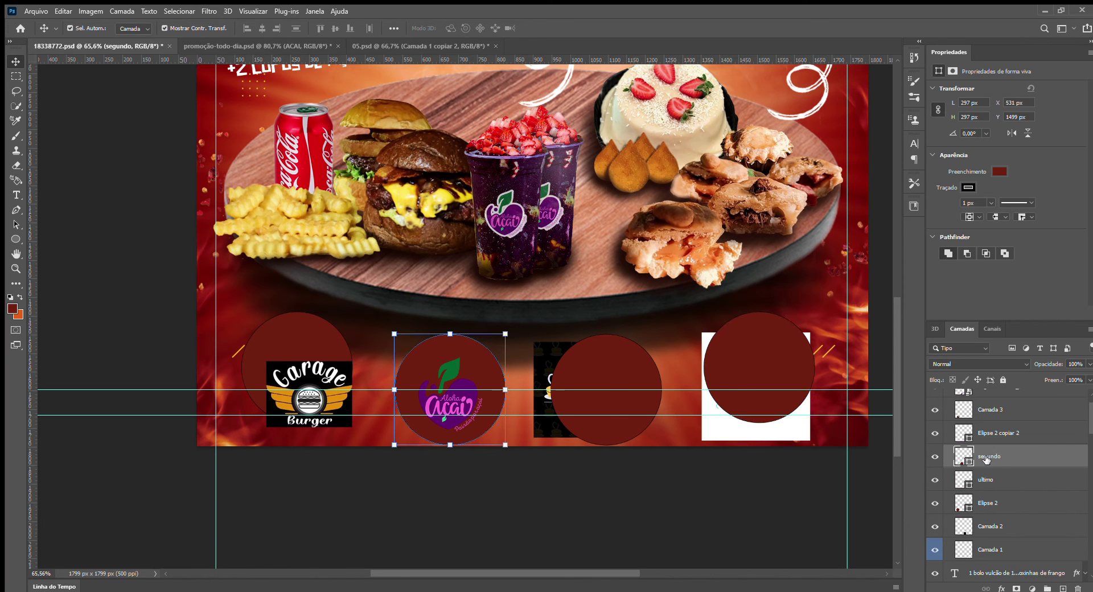
left_click(998, 433)
type("terceiro")
key("Return")
left_click(998, 505)
type("primeiro")
key("Return")
Clip the Empada da Paula logo to the terceiro circle and enlarge it until it fills the circle.
left_click(990, 526)
left_click_drag(990, 526, 993, 422)
key("ctrl+alt+g")
left_click_drag(586, 396, 611, 399)
left_click_drag(655, 441, 668, 454)
key("Return")
Clip the Delicitá logo to the ultimo circle, center it and scale it to about 134%.
left_click(984, 527)
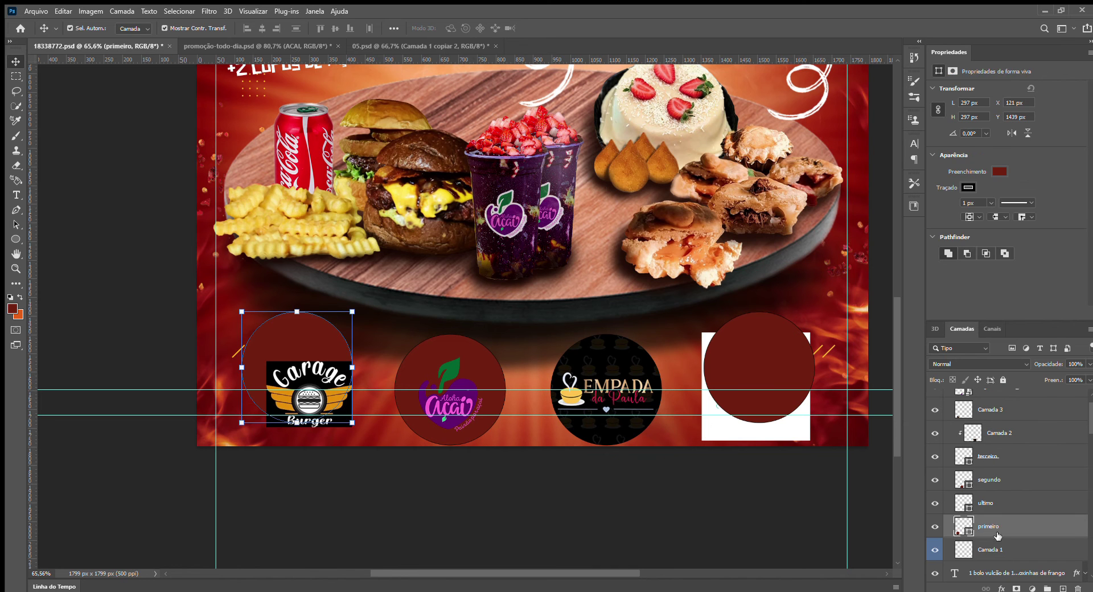
left_click(995, 550)
left_click_drag(1019, 497, 1000, 505)
key("ctrl+alt+g")
left_click_drag(764, 393, 769, 372)
left_click_drag(815, 419, 832, 436)
left_click_drag(762, 370, 760, 367)
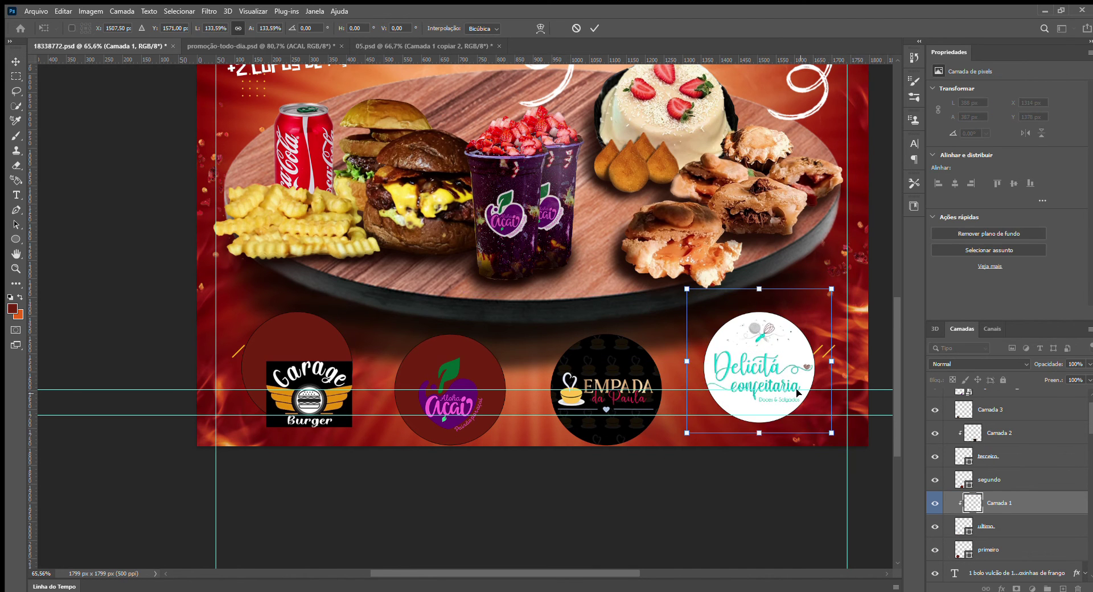
key("Return")
Clip Logo Escolhida_1 to the segundo circle and enlarge it to about 203 by 237 px.
scroll(1002, 514, "down", 1)
left_click(988, 534)
scroll(990, 527, "up", 2)
left_click_drag(998, 400, 989, 482)
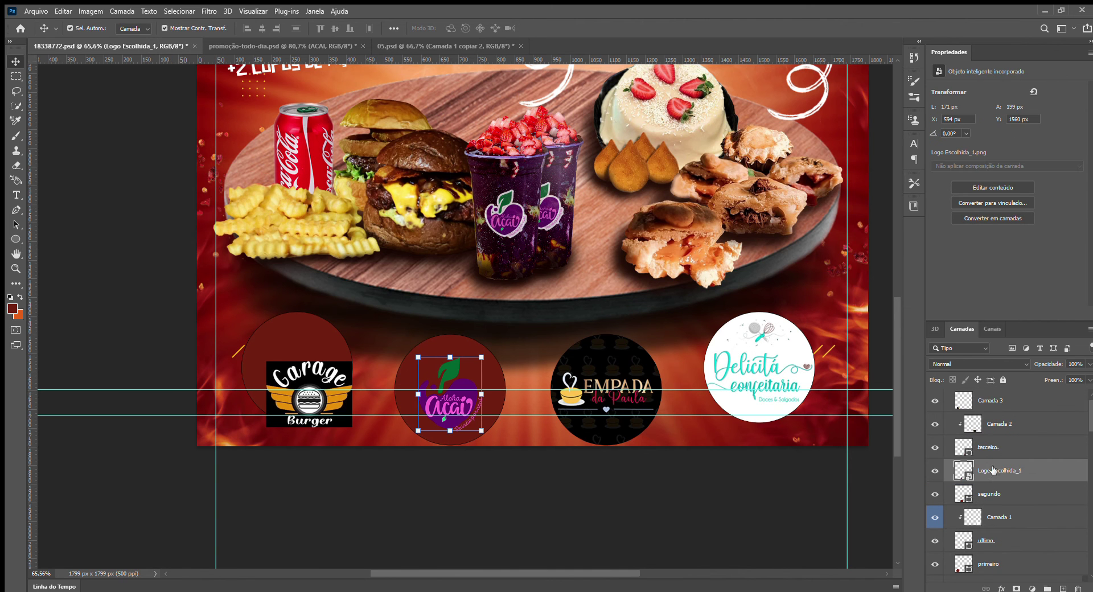
key("ctrl+alt+g")
key("ctrl+t")
left_click_drag(481, 431, 488, 437)
key("Return")
Remove the stroke from the segundo circle and fill it with white.
left_click(962, 210)
left_click(993, 172)
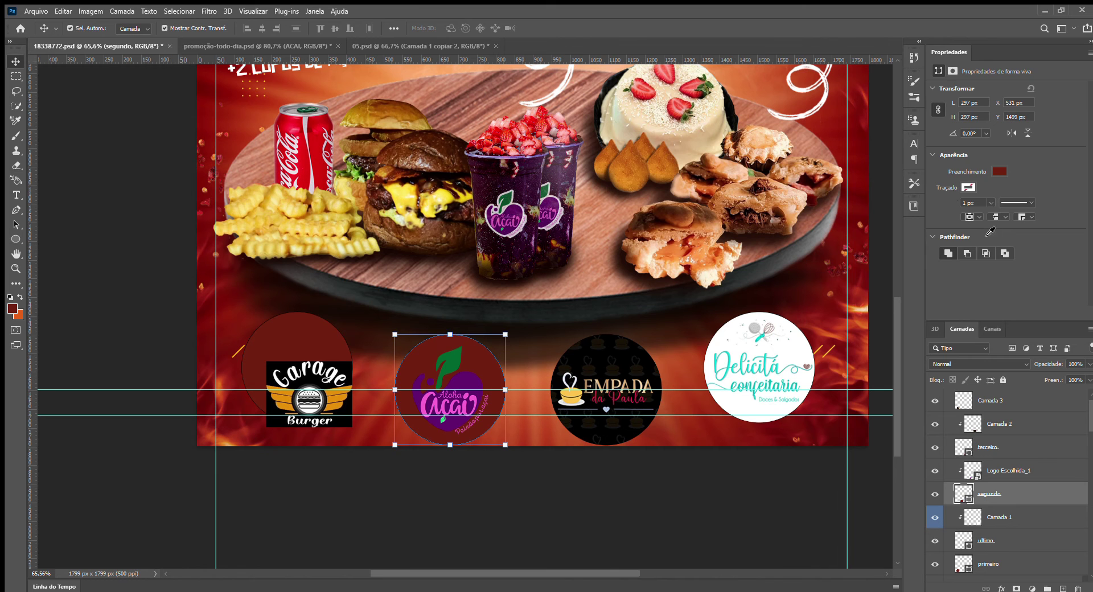
left_click(961, 223)
left_click(465, 387)
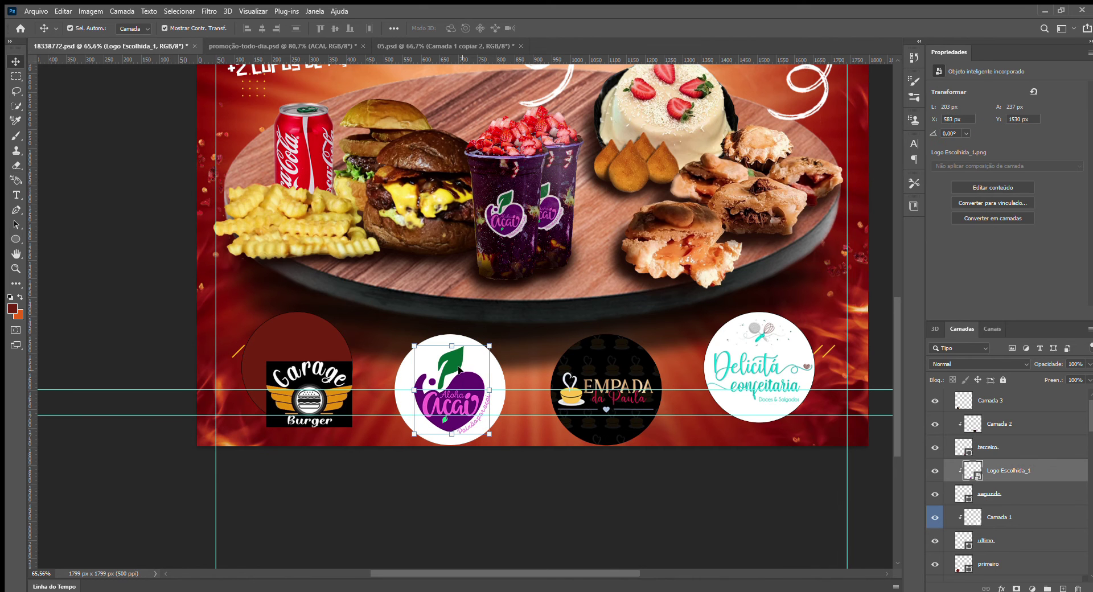
Remove the strokes from the terceiro, ultimo and primeiro circles.
left_click(1008, 446)
left_click(969, 187)
left_click(942, 209)
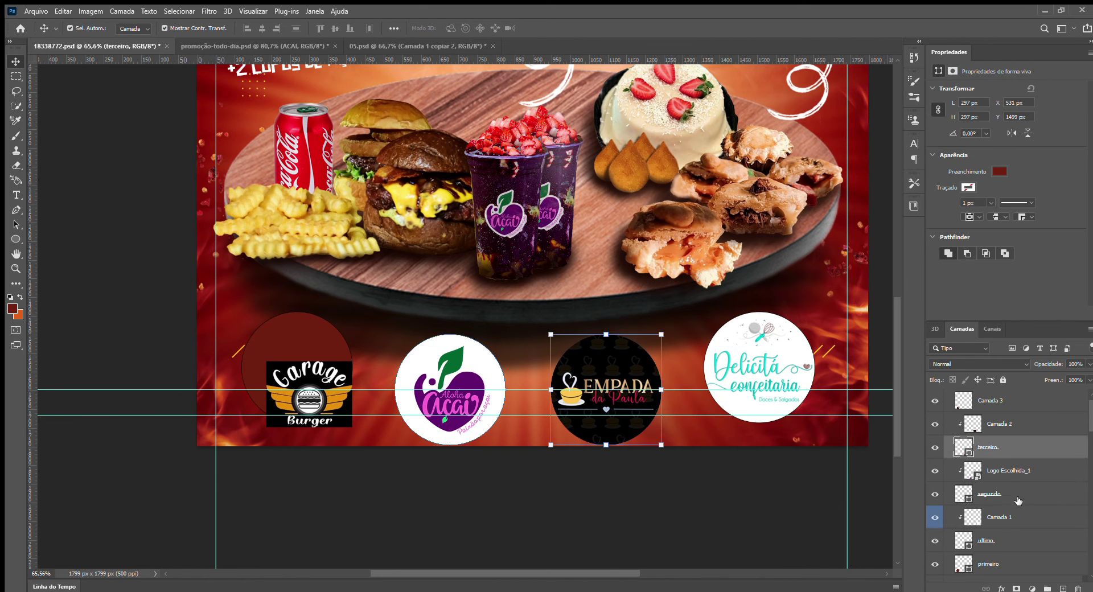
left_click(1014, 499)
left_click(1004, 539)
left_click(1011, 564)
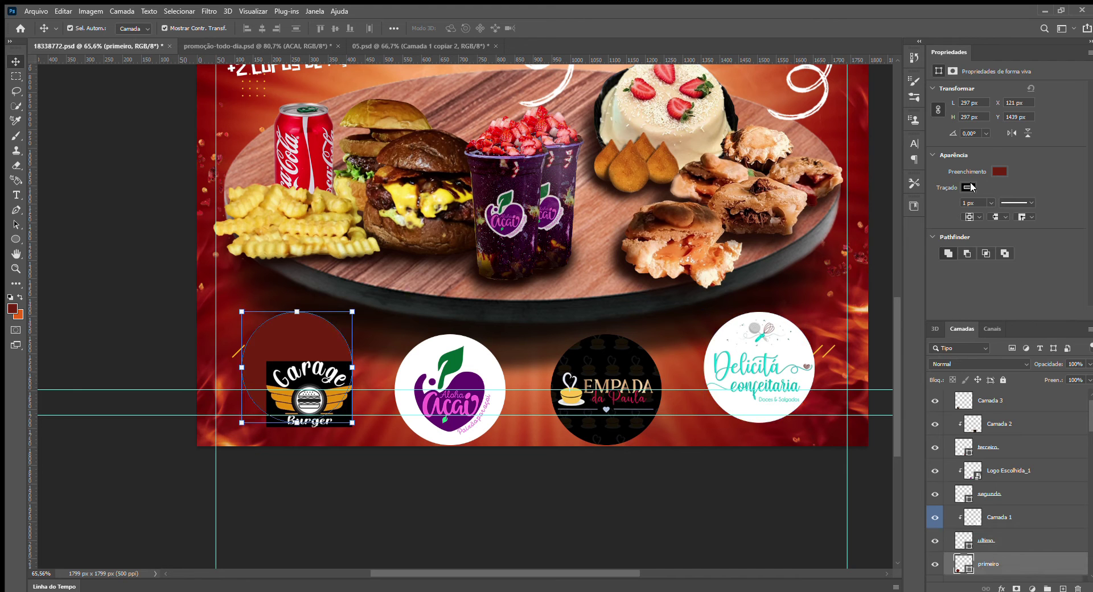
Clip the Garage Burger logo, Camada 3, to the primeiro circle, then center and resize it inside.
left_click(1016, 447)
left_click_drag(1014, 401, 1015, 540)
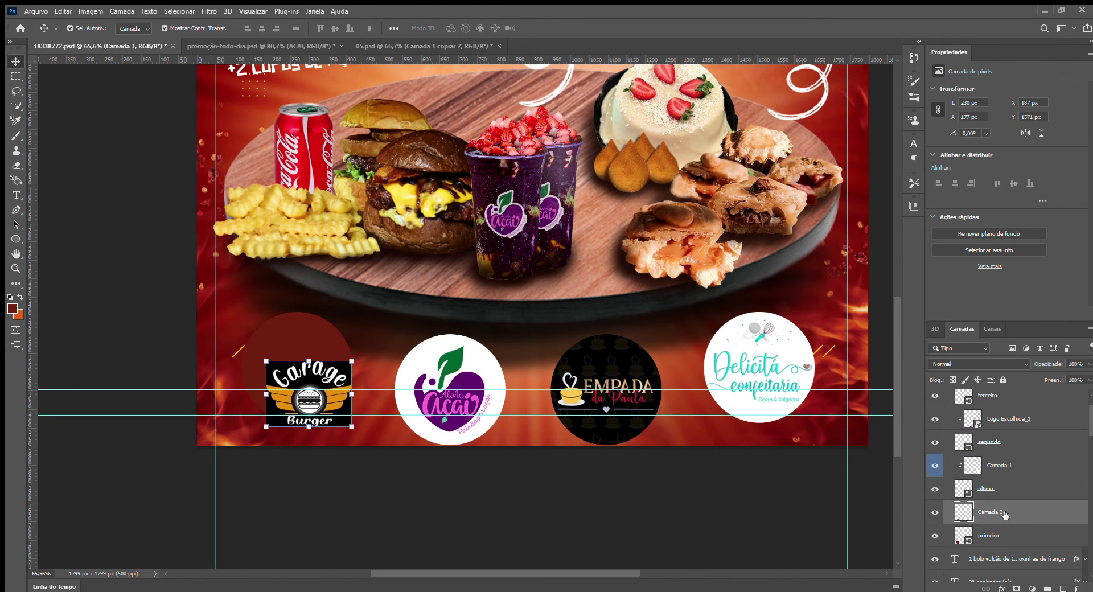
key("ctrl+alt+g")
left_click_drag(325, 406, 314, 382)
left_click_drag(340, 403, 345, 408)
key("Return")
Fill the primeiro circle with black and leave it without a stroke.
left_click(1026, 539)
left_click(1053, 204)
left_click(486, 320)
left_click(957, 208)
Add a Sombra Projetada effect to the primeiro circle and copy it to the other three logo circles.
scroll(472, 427, "down", 5)
scroll(472, 427, "up", 4)
left_click_drag(472, 427, 487, 343)
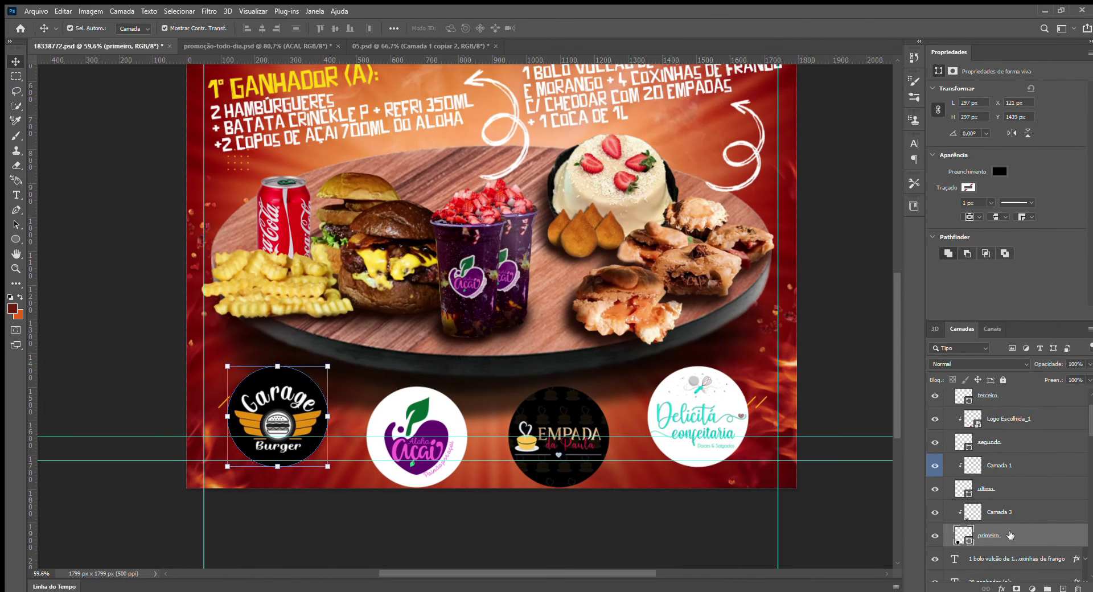
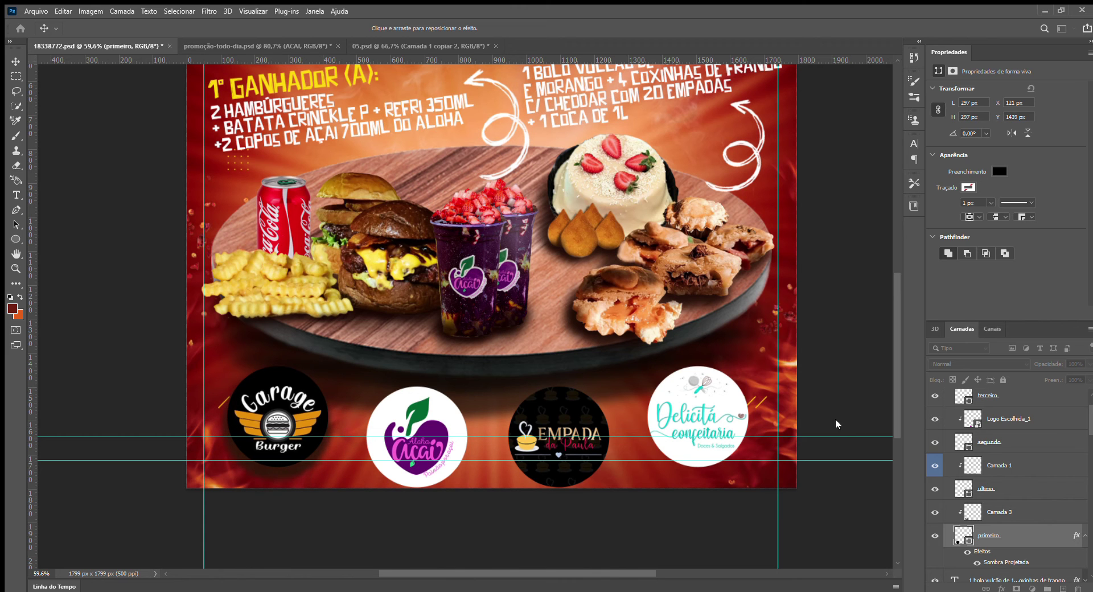
left_click(1042, 347)
left_click_drag(996, 560, 1008, 447)
left_click_drag(997, 519, 1001, 423)
scroll(874, 449, "down", 3)
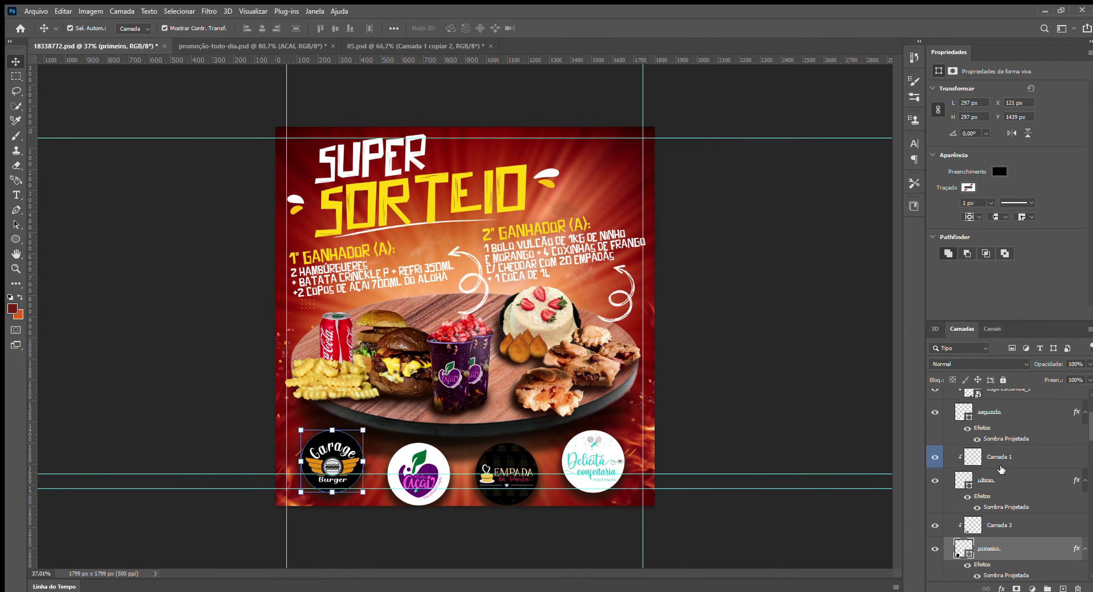
Nudge the whole Logo group 6 px left and 9 px up.
scroll(999, 464, "up", 4)
left_click(948, 396)
key("Left")
key("Left")
key("Left")
key("Left")
key("Left")
key("Left")
key("Up")
key("Up")
key("Up")
key("Up")
key("Up")
key("Up")
key("Up")
key("Up")
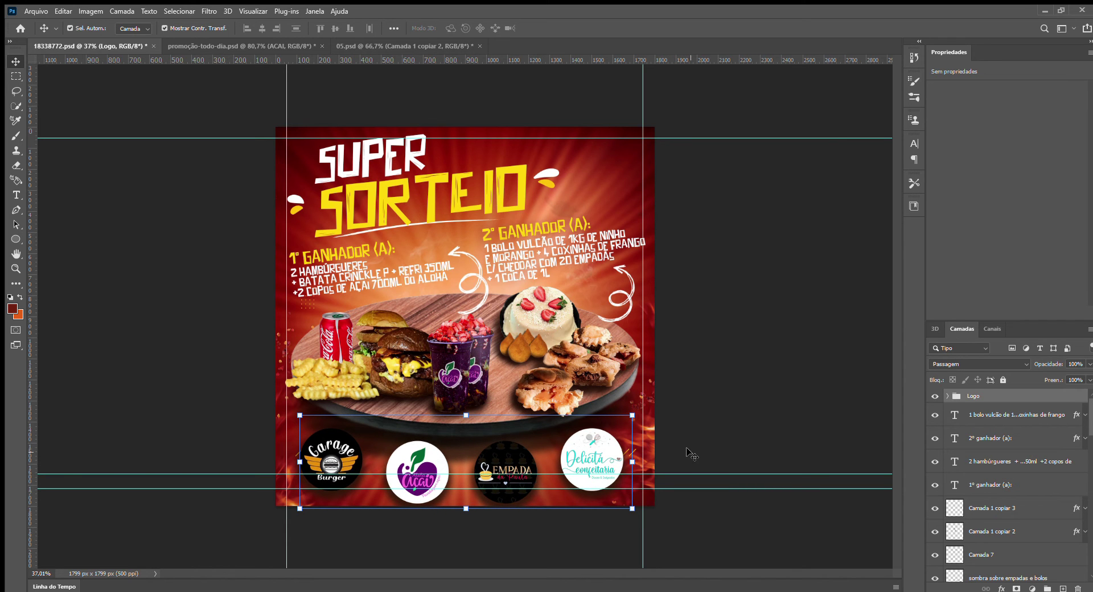
Move Logo Escolhida_1 and its segundo circle directly above Camada 3 in the layer stack and link the two layers.
left_click(949, 395)
scroll(1006, 540, "down", 3)
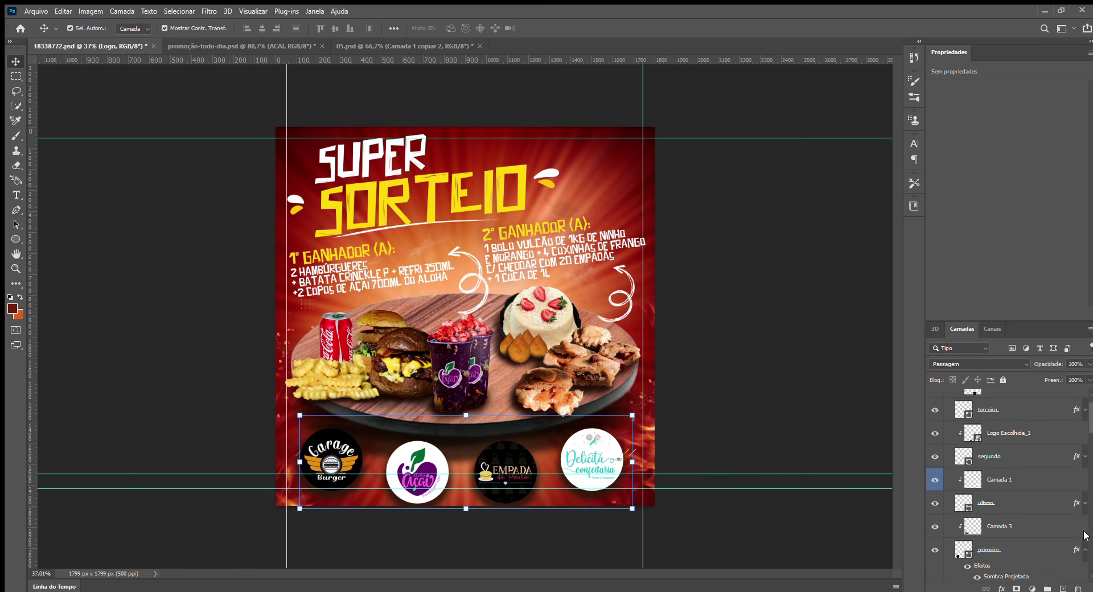
left_click(1018, 549)
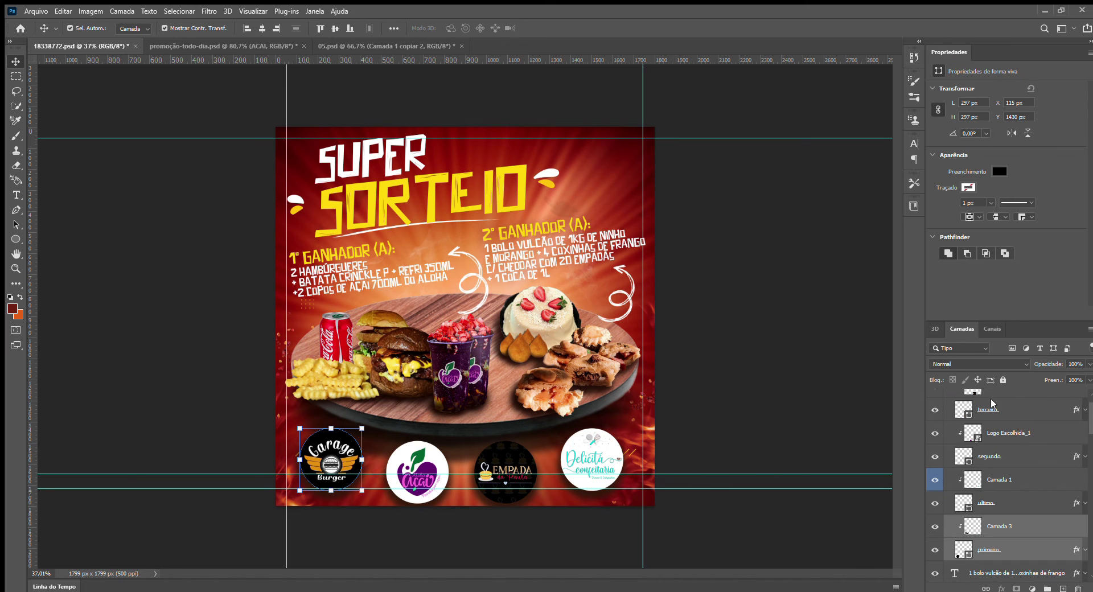
scroll(1014, 495, "up", 1)
left_click(1007, 469)
left_click(1005, 449, "shift")
left_click_drag(1004, 449, 1007, 518)
scroll(370, 476, "up", 3)
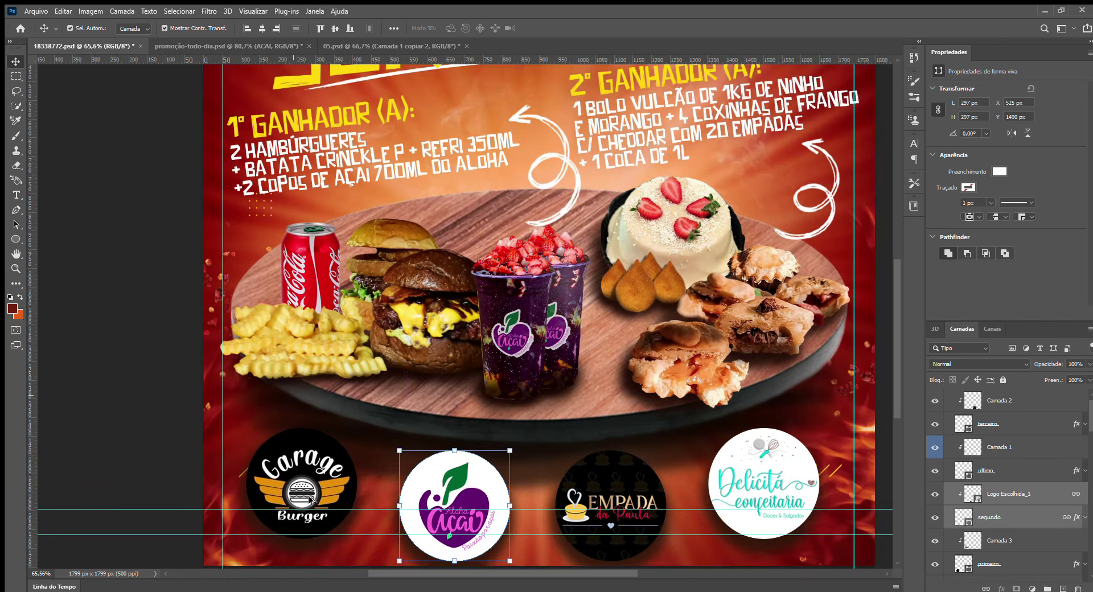
Swap the first two logo badges, placing Aloha Açaí at the far left and Garage Burger in the second position.
left_click_drag(449, 443, 296, 421)
scroll(1002, 495, "down", 3)
left_click(1001, 497)
left_click_drag(321, 457, 472, 481)
scroll(569, 437, "up", 1)
left_click_drag(544, 389, 530, 509)
left_click(539, 551)
scroll(551, 492, "down", 1)
scroll(551, 492, "down", 3)
scroll(467, 219, "up", 1)
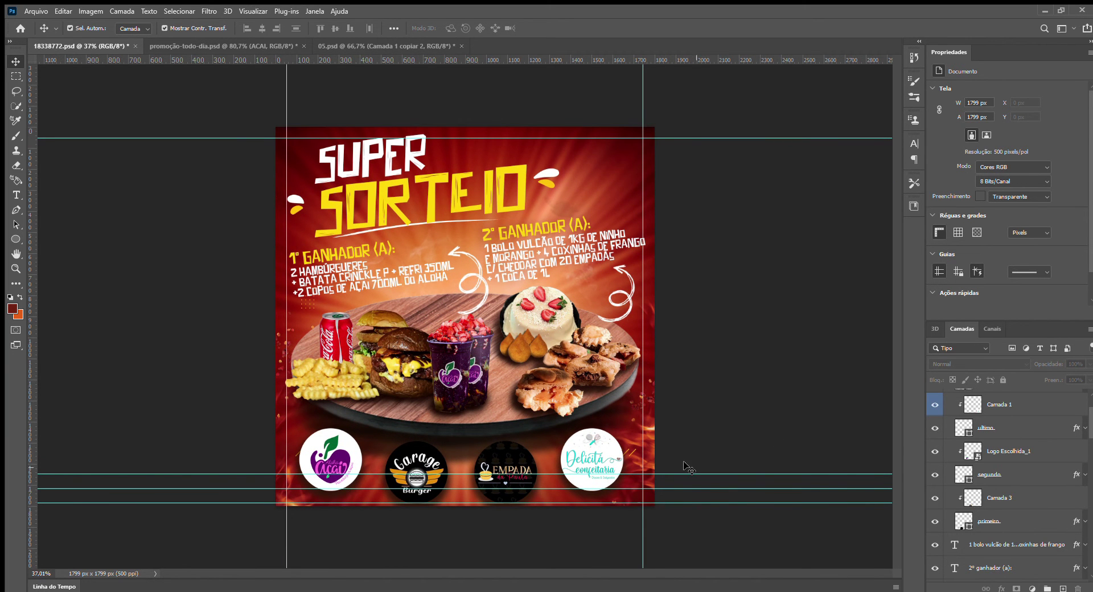
Collapse the Logo group and rename Camada 1 copiar 2 as seta 1º and Camada 1 copiar 3 as seta 2º.
scroll(1080, 440, "up", 2)
left_click(947, 396)
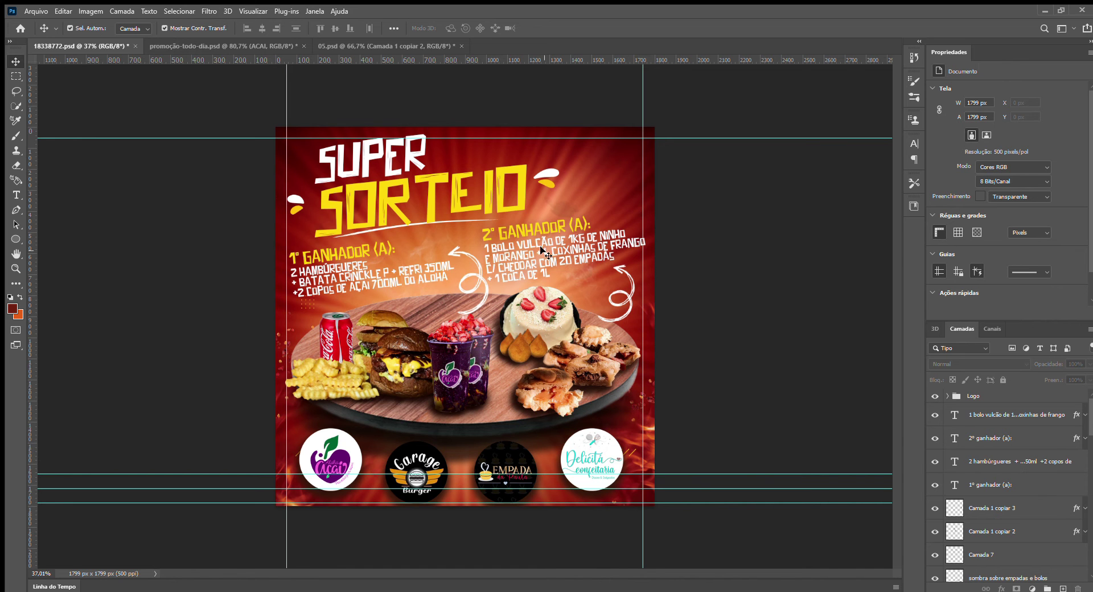
scroll(534, 277, "up", 3)
scroll(989, 448, "down", 2)
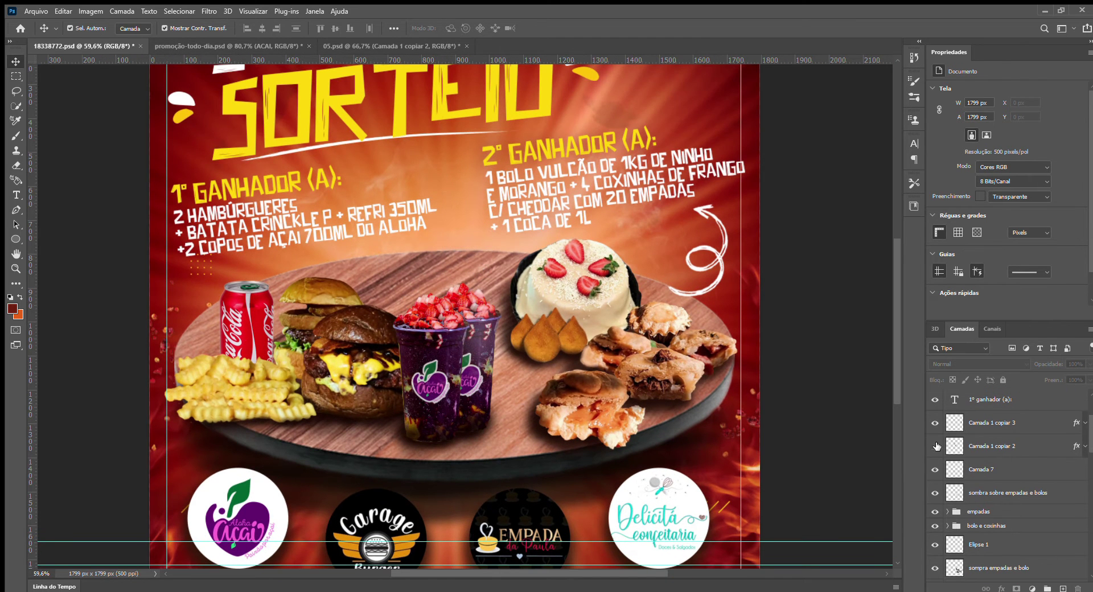
double_click(989, 447)
type("seta 1º")
double_click(989, 422)
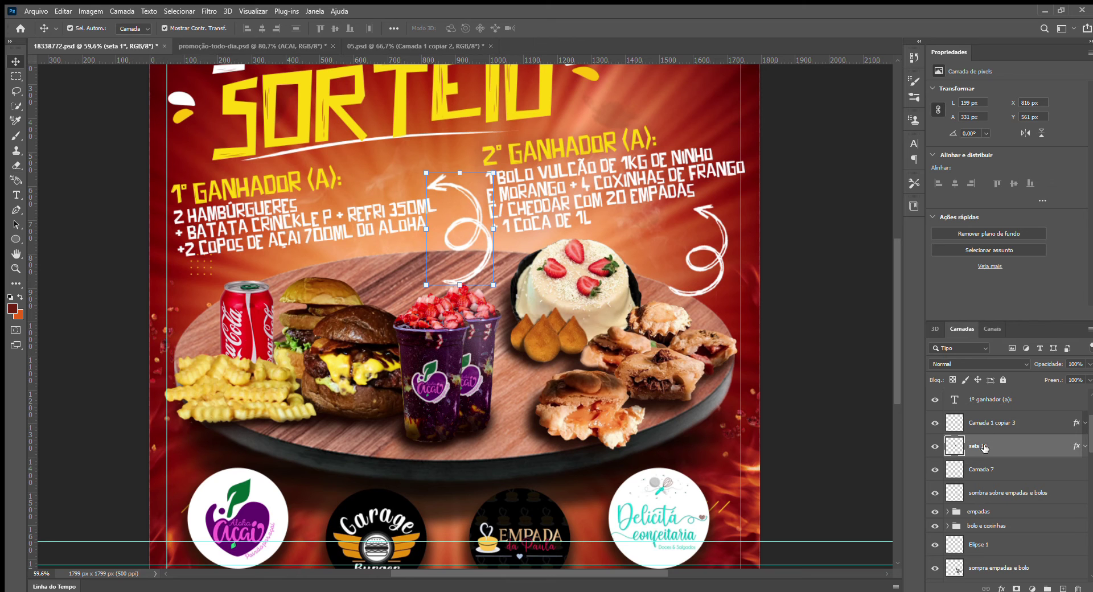
type("seta 2º")
Delete the Camada 7 layer beneath seta 1º.
left_click(983, 469)
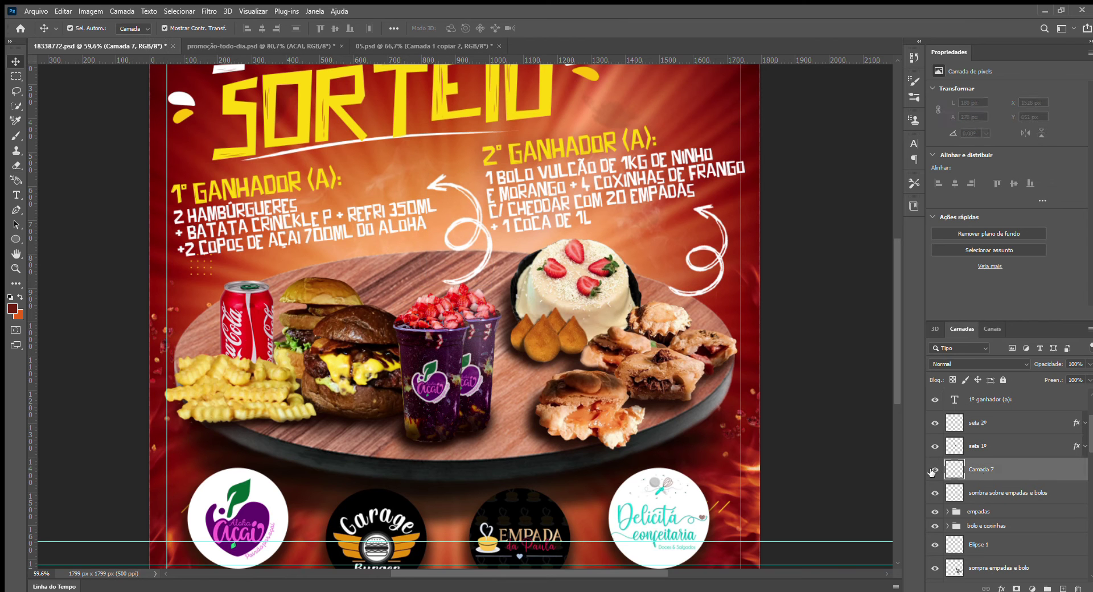
scroll(983, 442, "down", 1)
key("Delete")
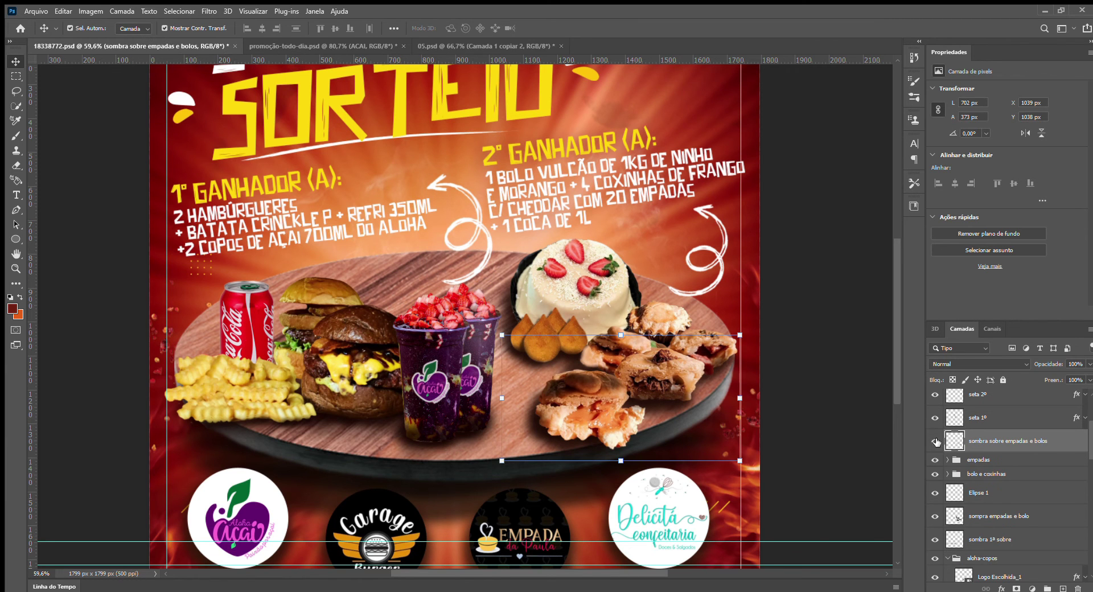
Brush more shadow around the left side of the cake and coxinhas on the sompra empadas e bolo layer.
left_click(938, 495)
left_click(977, 514)
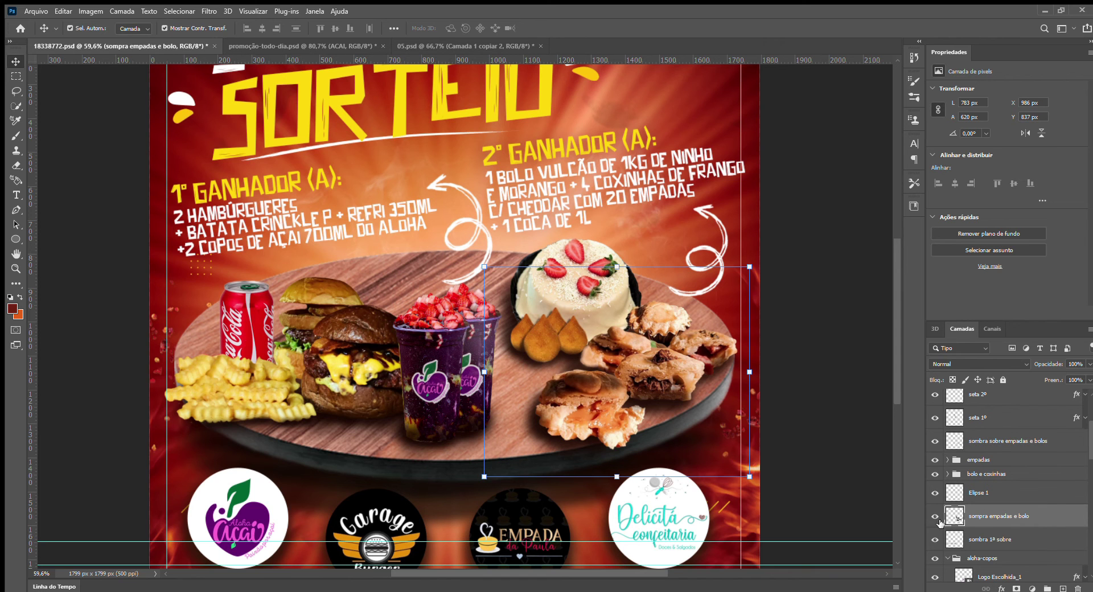
key("b")
mouse_move(534, 376)
left_mouse_down()
mouse_move(510, 344)
mouse_move(497, 290)
left_mouse_up()
mouse_move(537, 394)
left_mouse_down()
mouse_move(563, 456)
mouse_move(533, 404)
left_mouse_up()
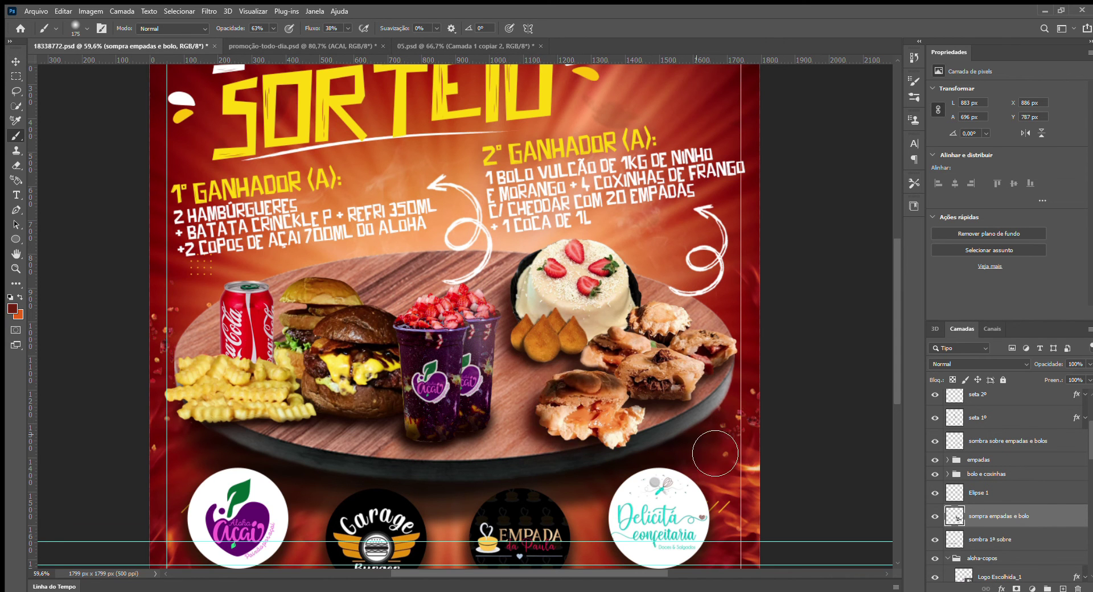
scroll(634, 423, "down", 2)
scroll(588, 411, "up", 2)
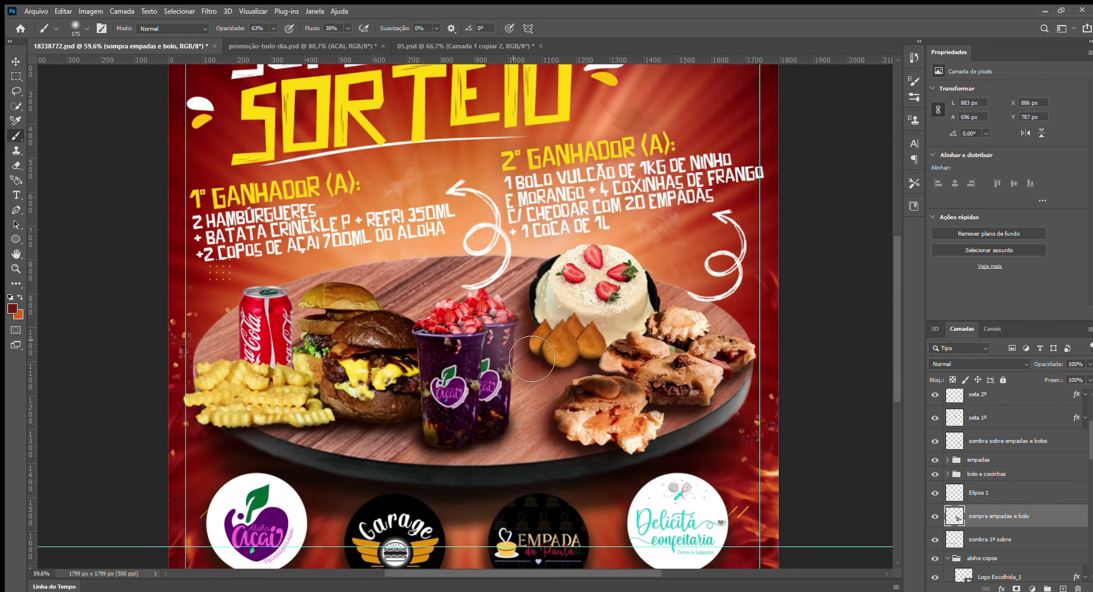
scroll(547, 403, "up", 3)
scroll(604, 382, "down", 2)
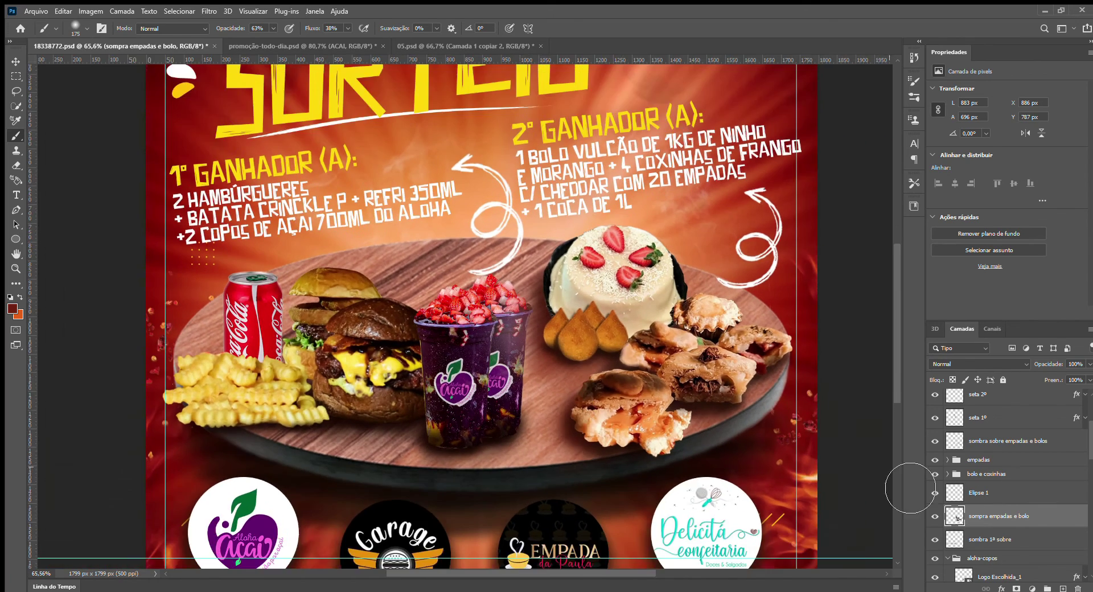
Erase the cake shadow where it spills along the right edge of the rear açaí cup.
scroll(504, 350, "up", 5)
key("e")
left_click_drag(540, 280, 528, 352)
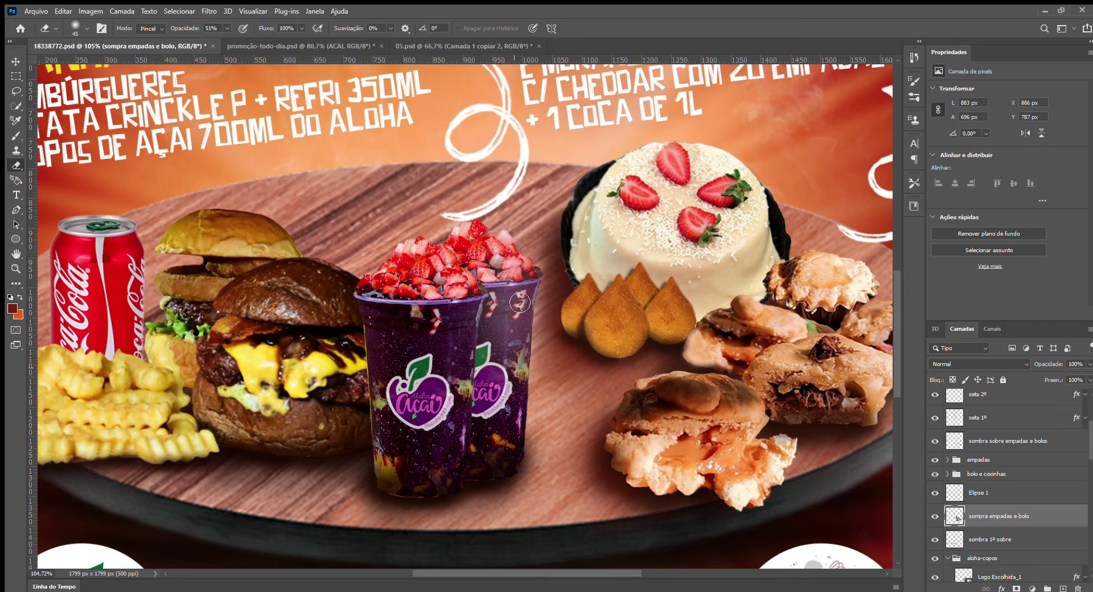
scroll(545, 414, "down", 3)
scroll(1002, 516, "down", 3)
Select the sombra 1º sobre layer and sample the black beneath the açaí cups as the brush colour.
left_click(1002, 454)
key("b")
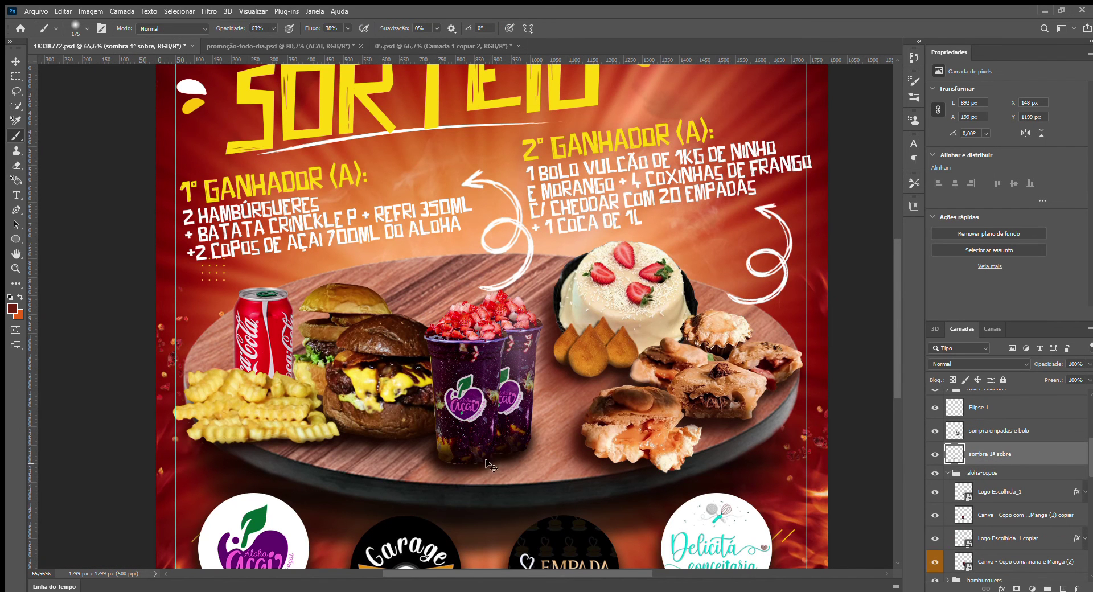
left_click(485, 469, "alt")
left_click_drag(506, 488, 485, 488)
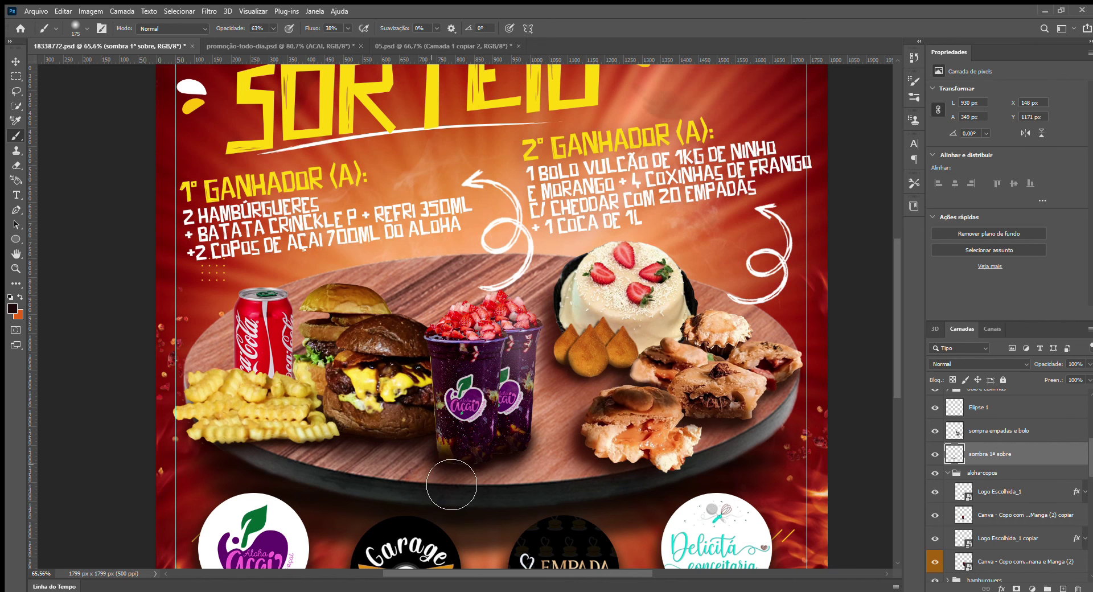
key("ctrl+z")
key("ctrl+z")
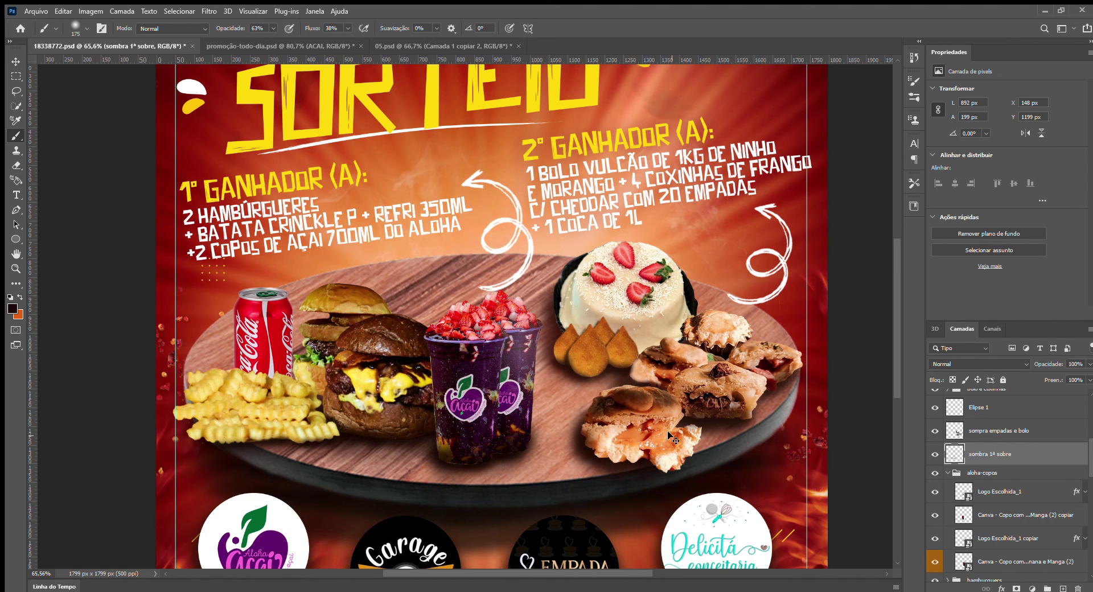
Brush shadow on sombra 1º sobre along the board edge below the cups and burger, undoing the last two dabs.
left_click(672, 437, "ctrl")
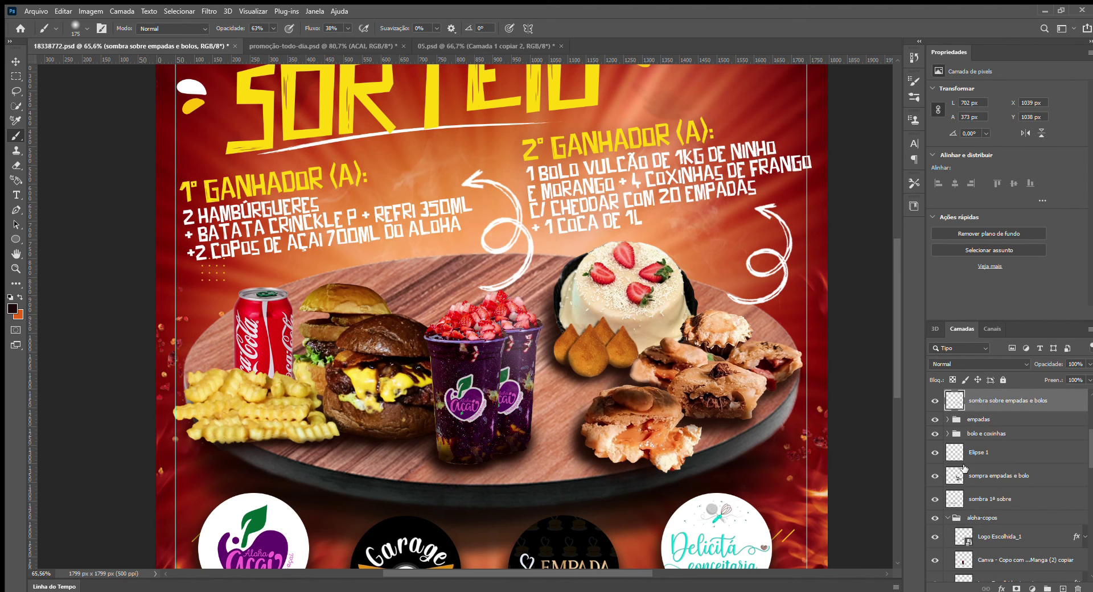
left_click(1002, 481)
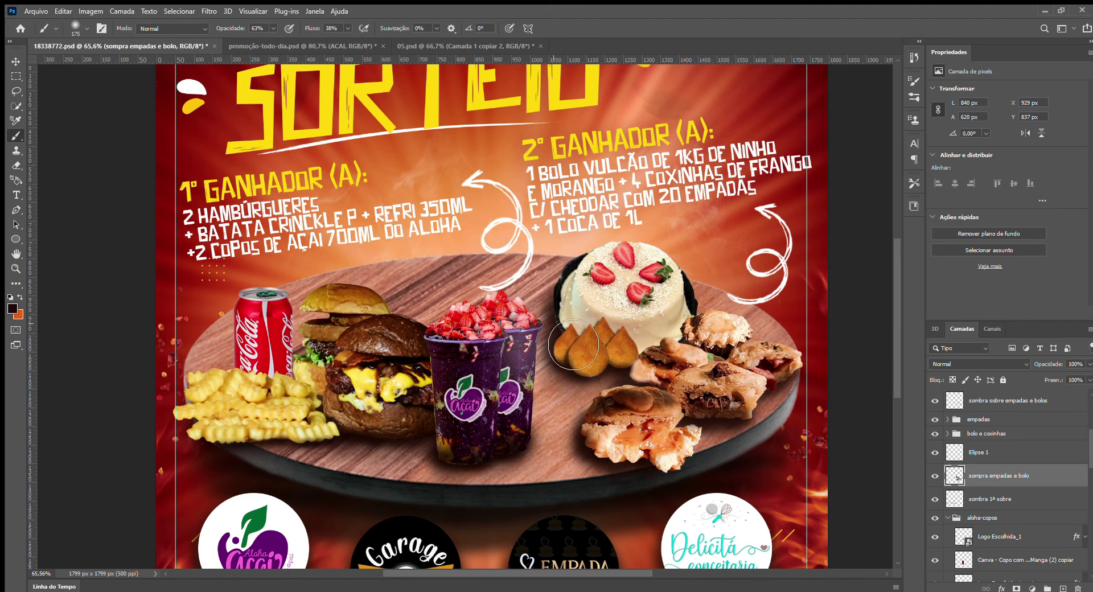
left_click(546, 468, "ctrl")
left_click_drag(454, 481, 344, 451)
left_click(308, 361)
left_click(249, 386)
key("ctrl+z")
key("ctrl+z")
Collapse the aloha-copos group and select the sombra 1º layer.
left_click(948, 461)
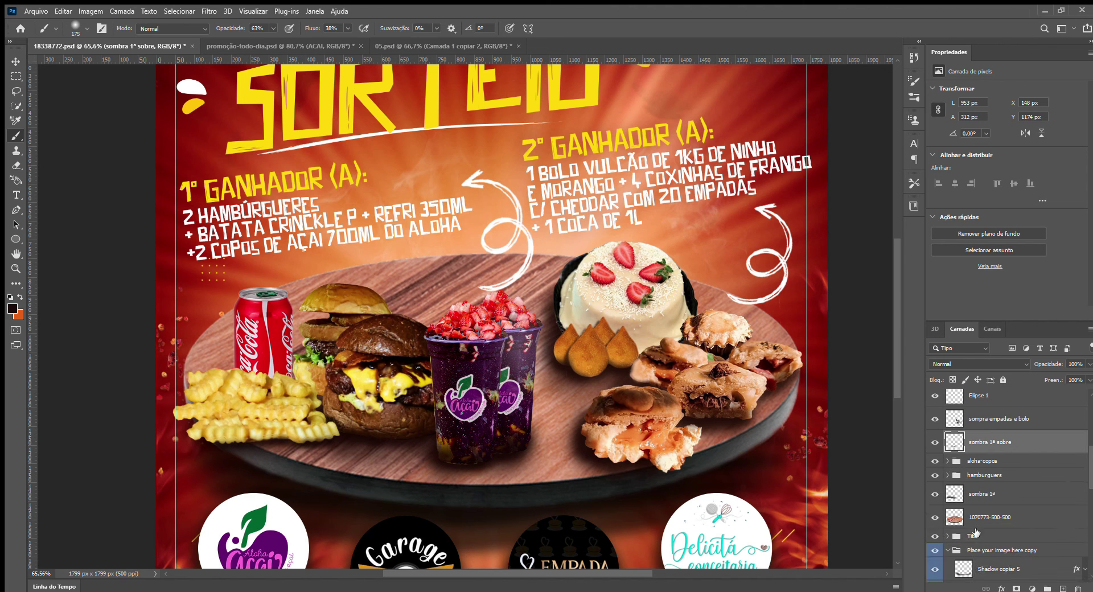
left_click(979, 494)
scroll(506, 490, "down", 3)
scroll(614, 420, "up", 2)
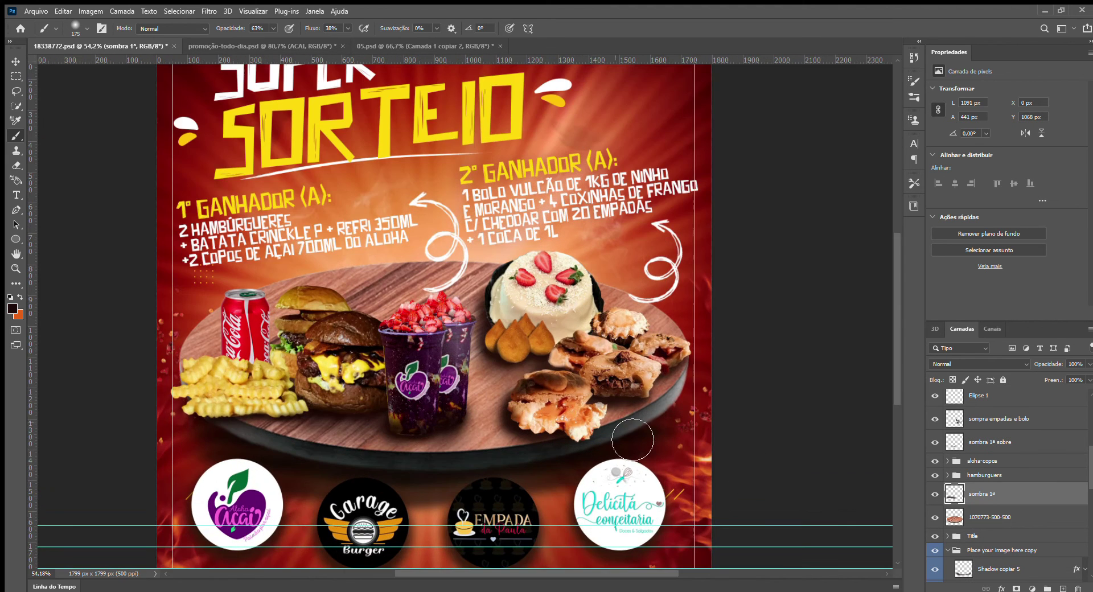
scroll(625, 373, "down", 2)
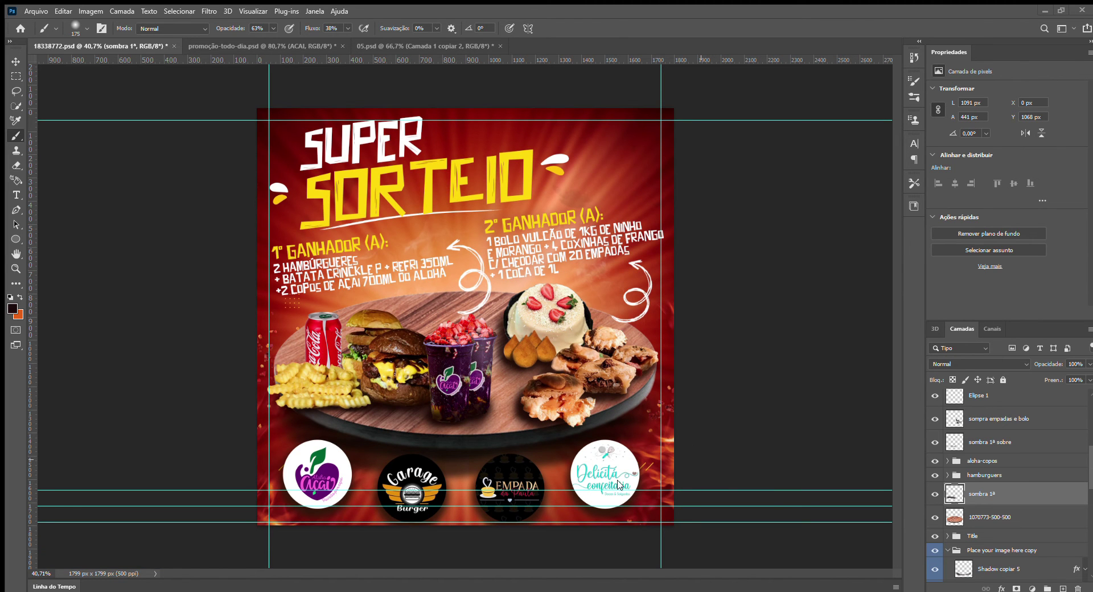
Duplicate the Super title text and change the copy to "Dia 20/11 às 19:00".
key("v")
left_click(378, 138)
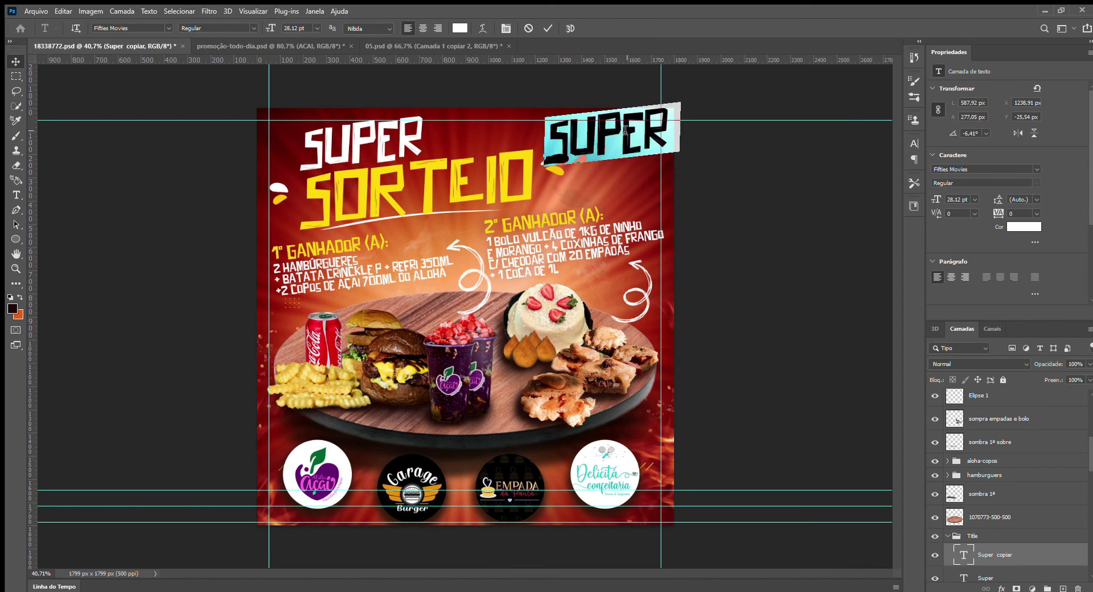
type("Dia 20/11 às 19:00")
key("ctrl+Return")
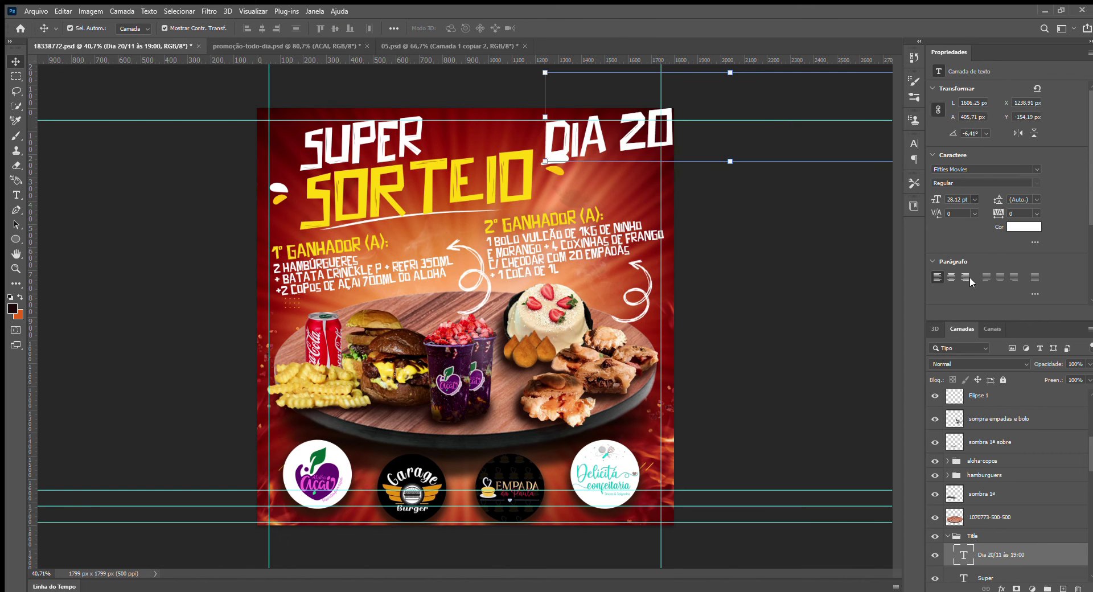
Shrink the date text, align it right, and break it into two lines before "às 19:00".
left_click(968, 235)
left_click(975, 199)
left_click(962, 254)
double_click(631, 137)
left_click(633, 134)
key("Return")
left_click(438, 28)
key("ctrl+a")
left_click(438, 29)
key("ctrl+Return")
key("v")
Fit the date text into the artwork's upper-right corner against the guide, scale it to 98.39%, and save the document.
left_click_drag(503, 154, 623, 132)
left_click_drag(578, 169, 579, 169)
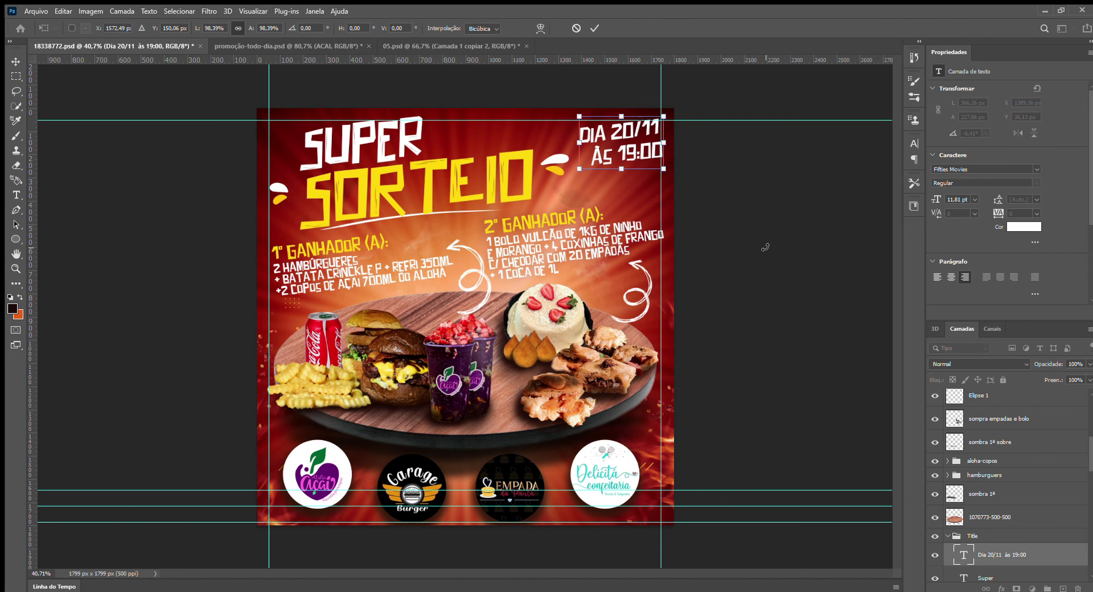
key("Return")
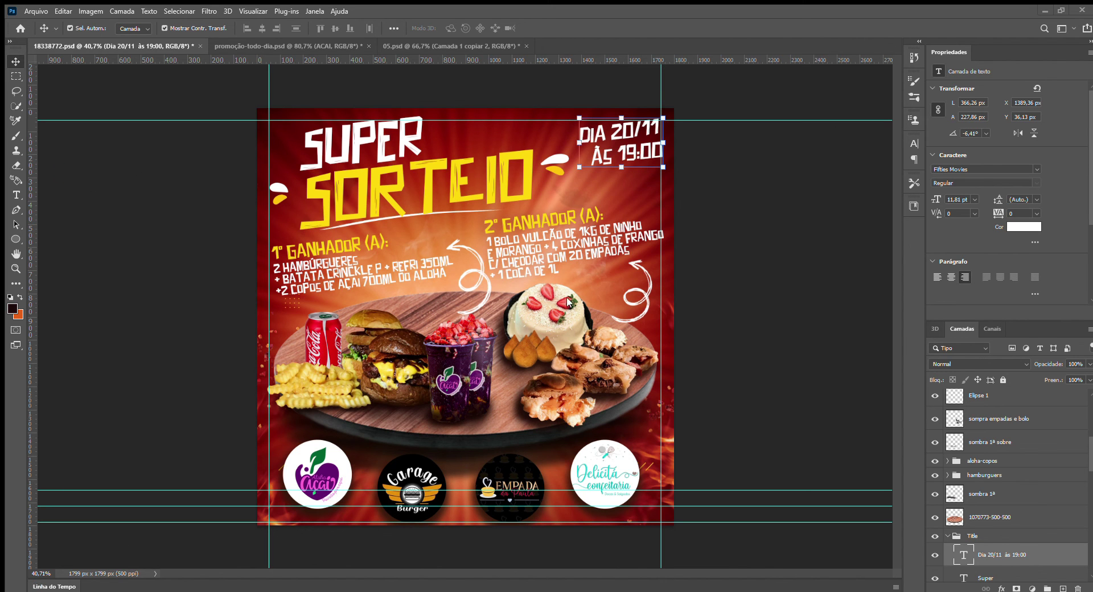
key("ctrl+s")
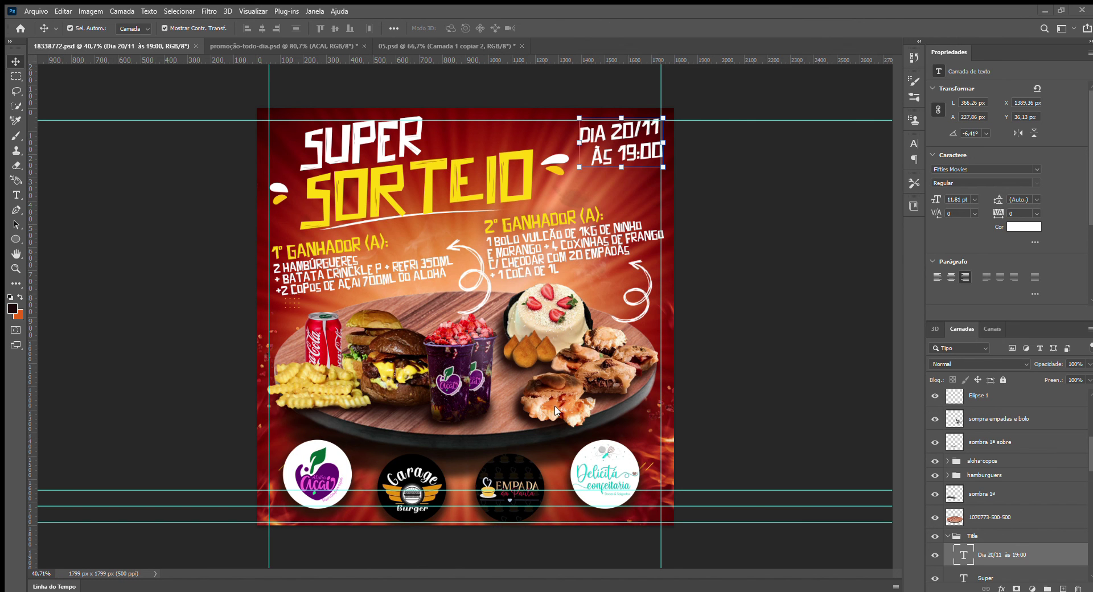
Paste the brushed circle directly above primeiro, scale it to 13.69%, and center it on the Garage Burger badge.
scroll(984, 514, "up", 5)
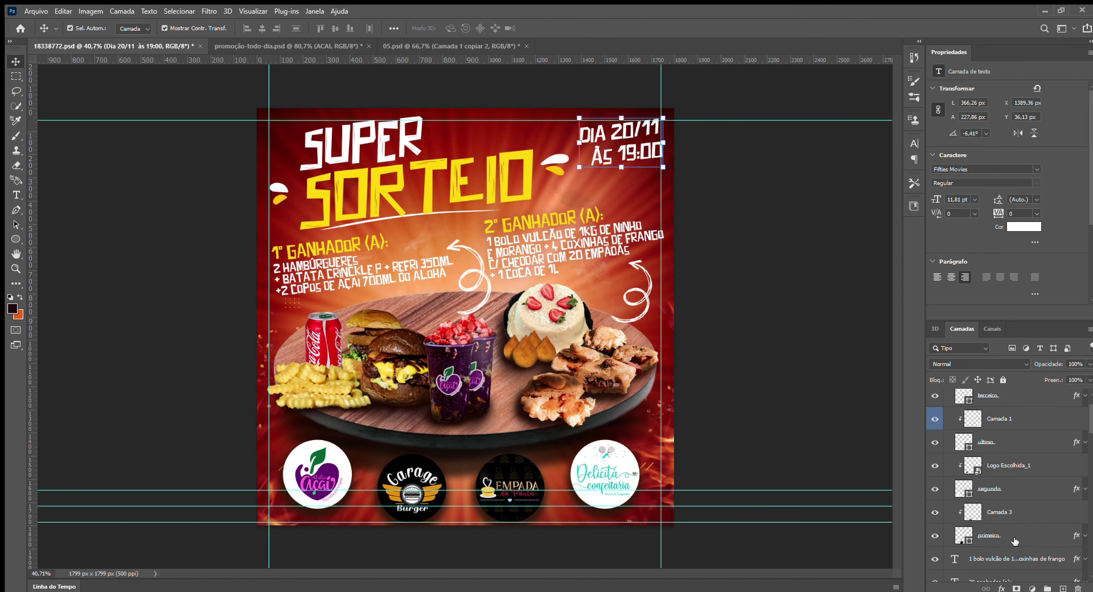
left_click(991, 535)
key("ctrl+v")
left_click_drag(674, 109, 321, 436)
left_click_drag(273, 487, 390, 488)
scroll(1009, 528, "down", 2)
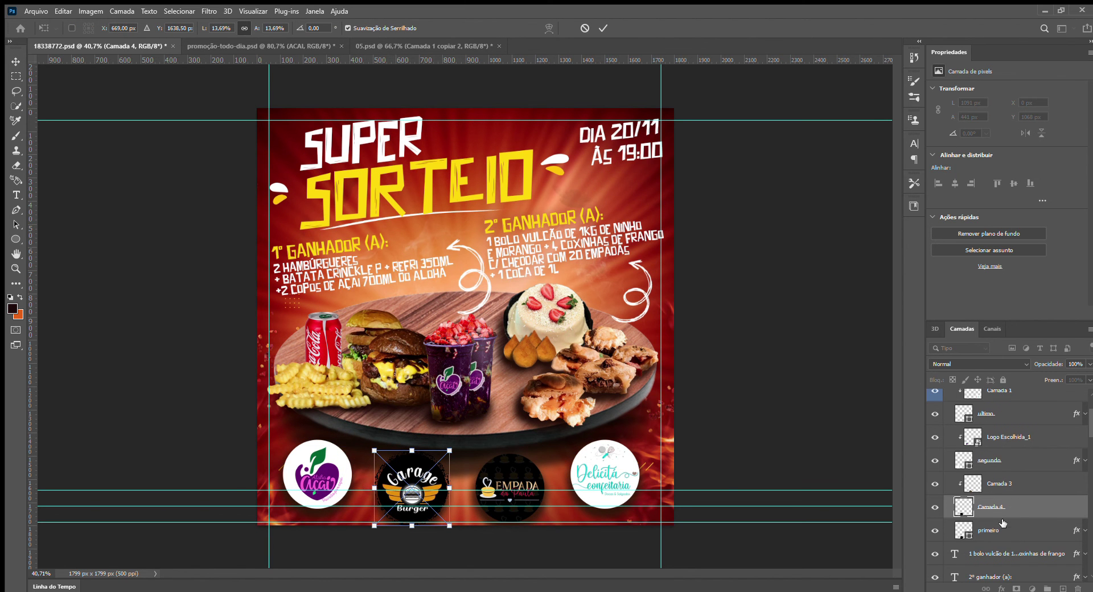
key("Return")
Duplicate the brushed circle Camada 4 above segundo, clip Logo Escolhida_1 to the copy, and place it over the açaí badge.
left_click_drag(1010, 507, 1020, 454)
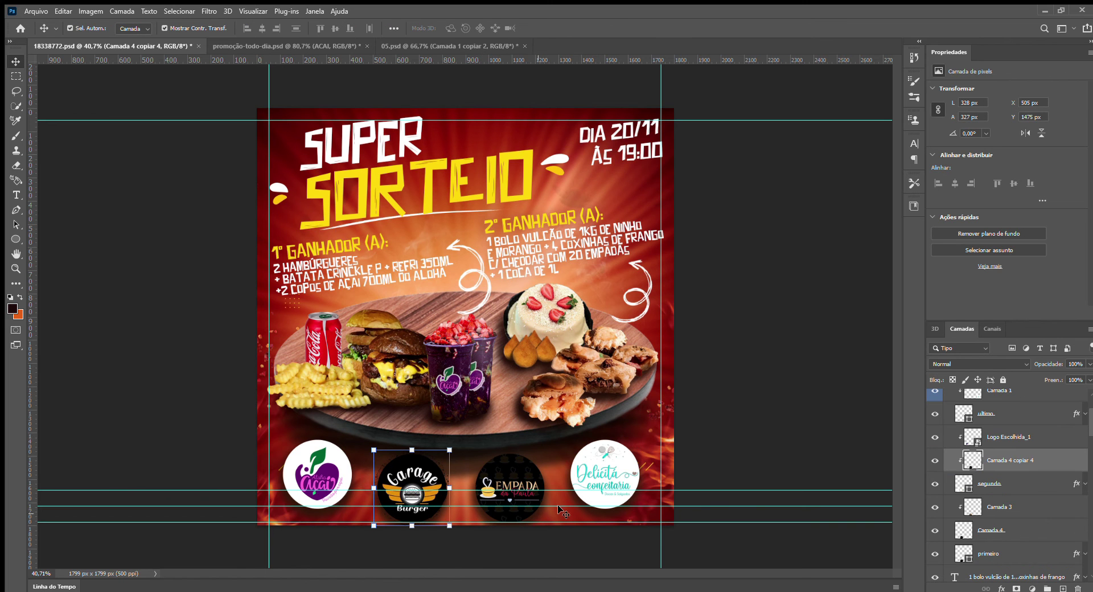
key("ctrl+alt+g")
left_click(995, 436)
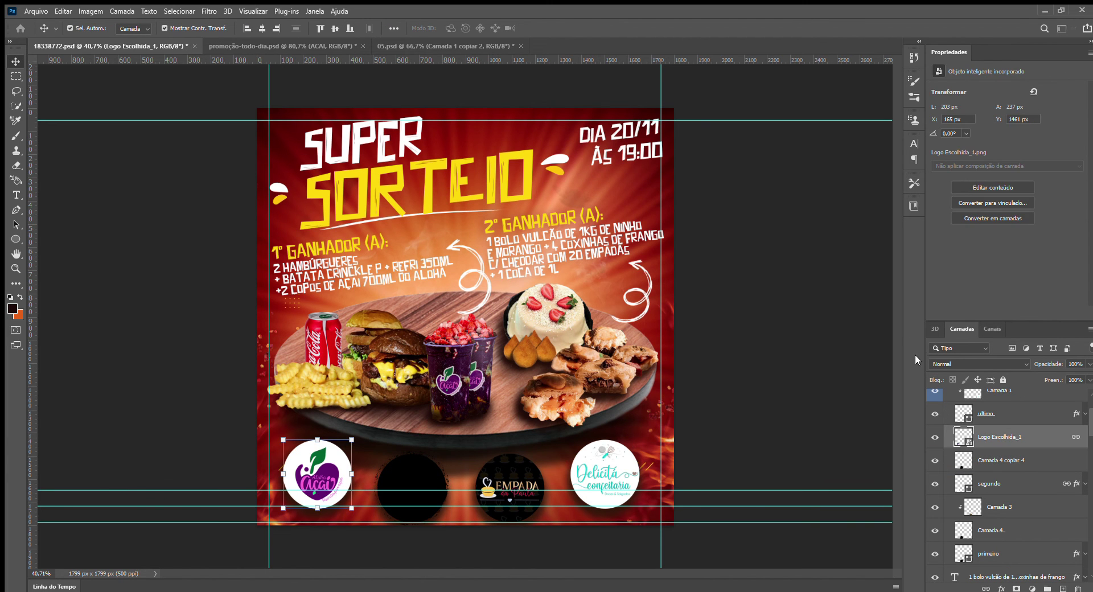
key("ctrl+alt+g")
left_click(401, 472)
left_click_drag(402, 474, 307, 461)
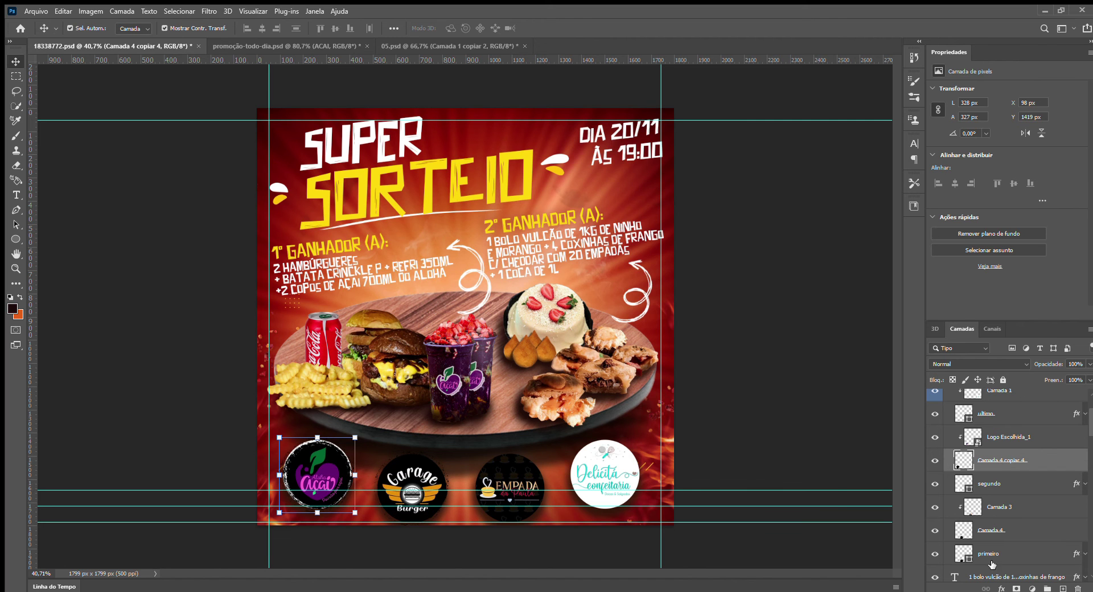
Try a Sobreposição de Cor effect on Camada 4 copiar 4 and switch that effect off.
left_click(755, 320)
left_click(655, 234)
left_click(917, 239)
left_click(914, 279)
left_click(977, 488)
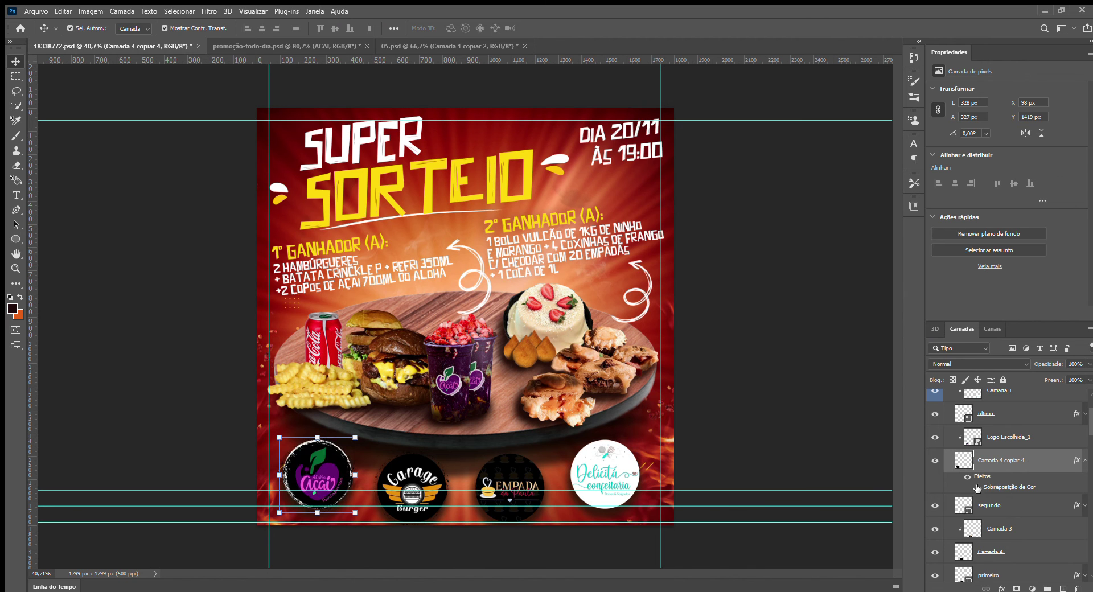
Add a white solid color fill layer clipped to Camada 4 copiar 4 and hide the segundo circle.
left_click(1032, 588)
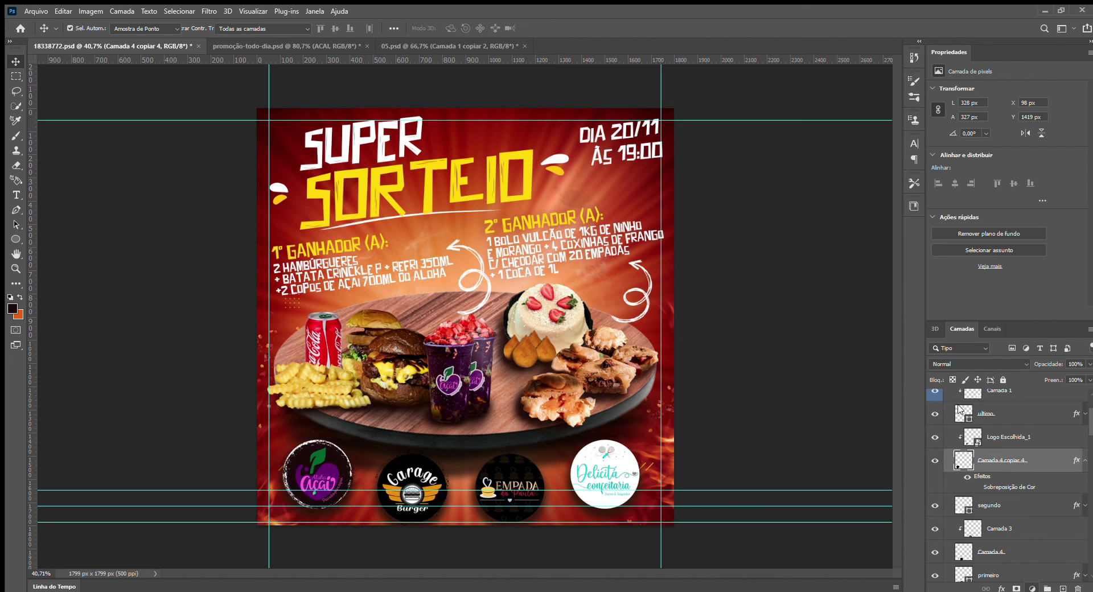
left_click(1023, 388)
left_click(935, 531)
scroll(935, 535, "down", 2)
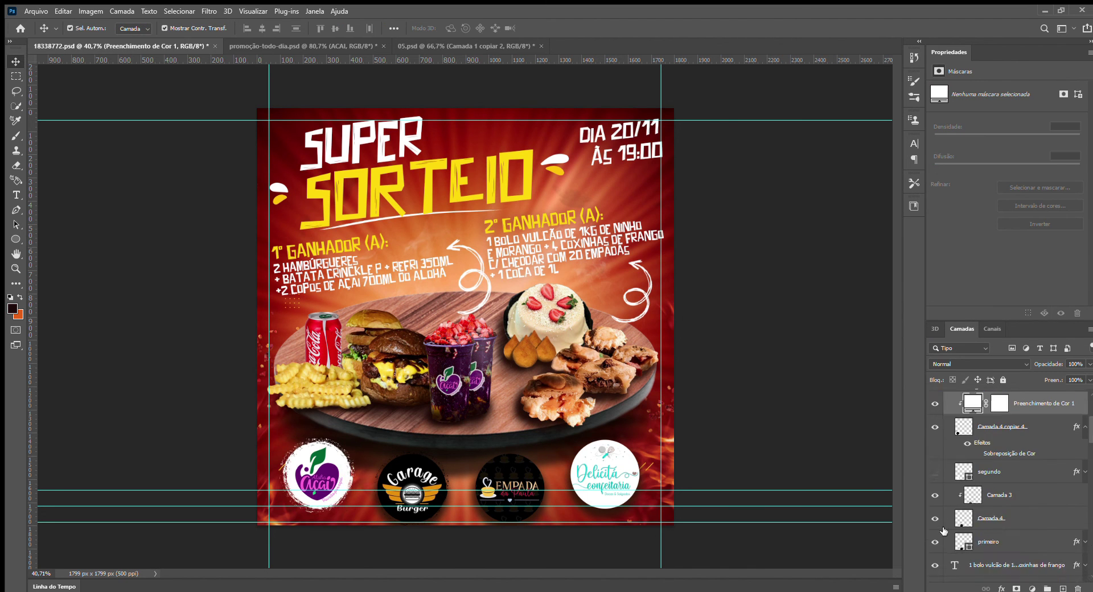
Duplicate Camada 4 copiar 4 above ultimo, clip Camada 1 to the copy, and place it over the Delicitá badge.
scroll(971, 502, "up", 3)
left_click(1008, 529)
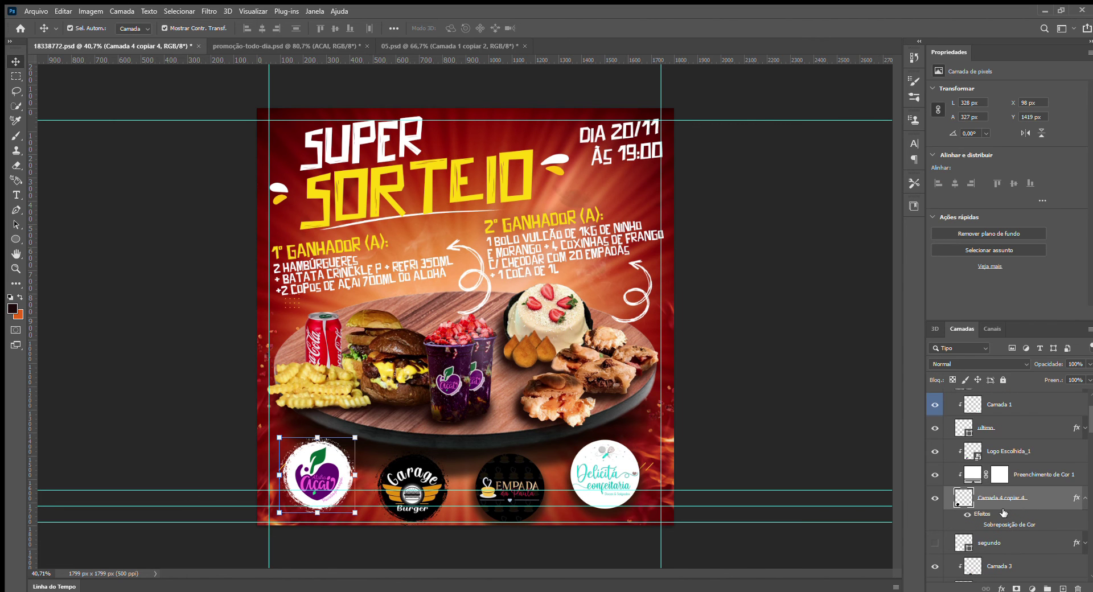
left_click_drag(1009, 529, 991, 447, "alt")
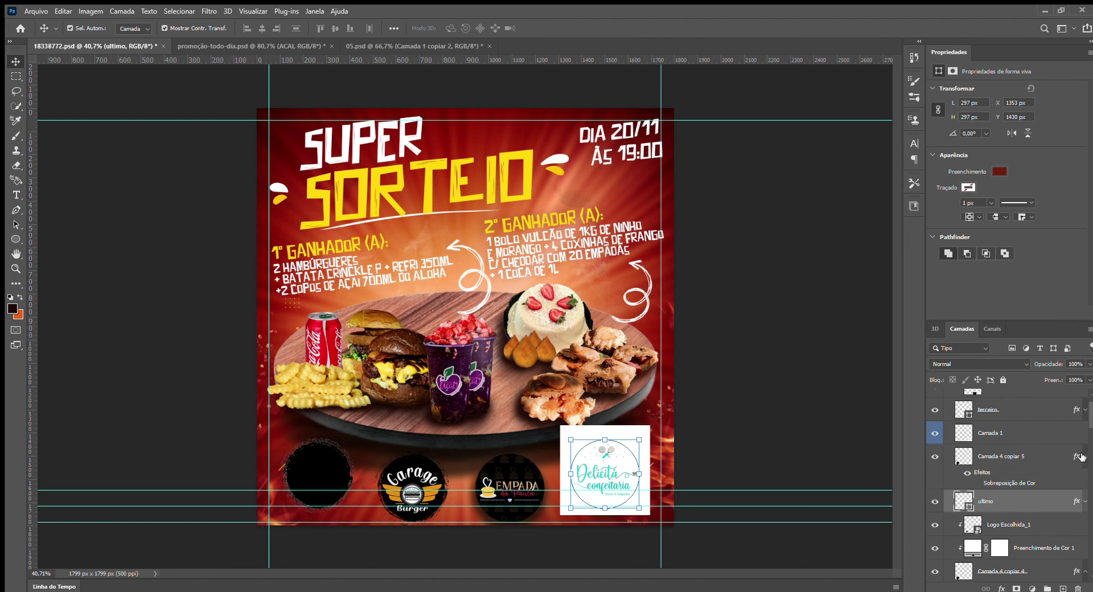
left_click(1011, 434)
key("ctrl+alt+g")
left_click_drag(317, 463, 604, 462)
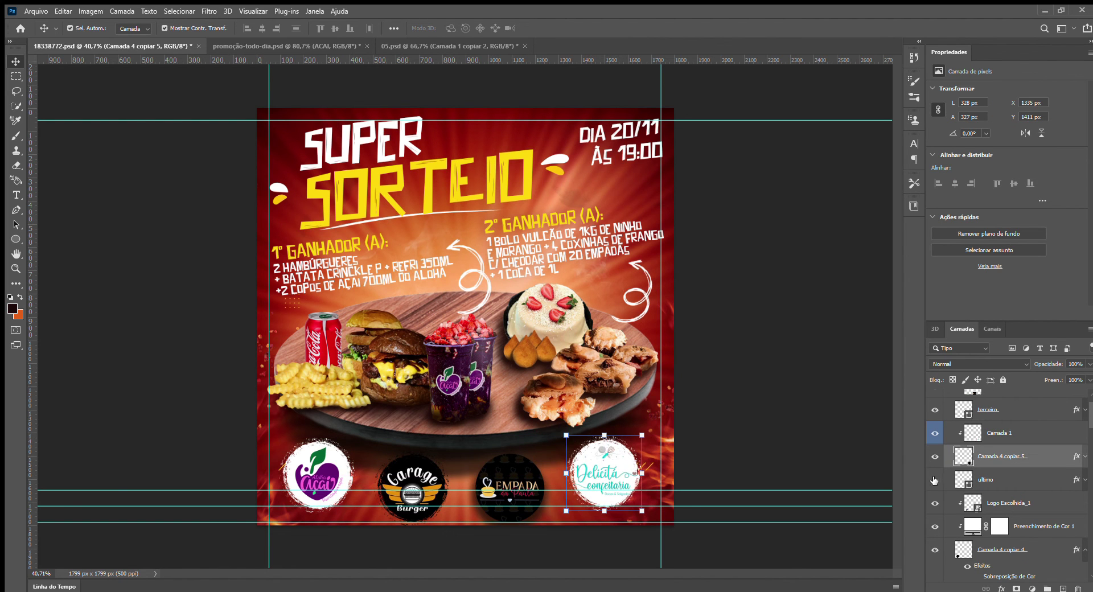
Duplicate the brushed circle above terceiro, clip Camada 2 to the copy, hide terceiro, and place the copy over the Empada badge.
scroll(1035, 458, "up", 1)
key("ctrl+j")
left_click_drag(988, 459, 992, 429)
key("ctrl+alt+g")
left_click(987, 417)
key("ctrl+alt+g")
left_click(936, 462)
left_click(935, 461)
left_click(992, 436)
left_click_drag(601, 471, 505, 485)
left_click(935, 461)
left_click(763, 449)
scroll(441, 503, "up", 5)
left_click_drag(438, 513, 329, 466)
left_click_drag(543, 411, 685, 409)
scroll(501, 342, "down", 6)
scroll(489, 336, "up", 2)
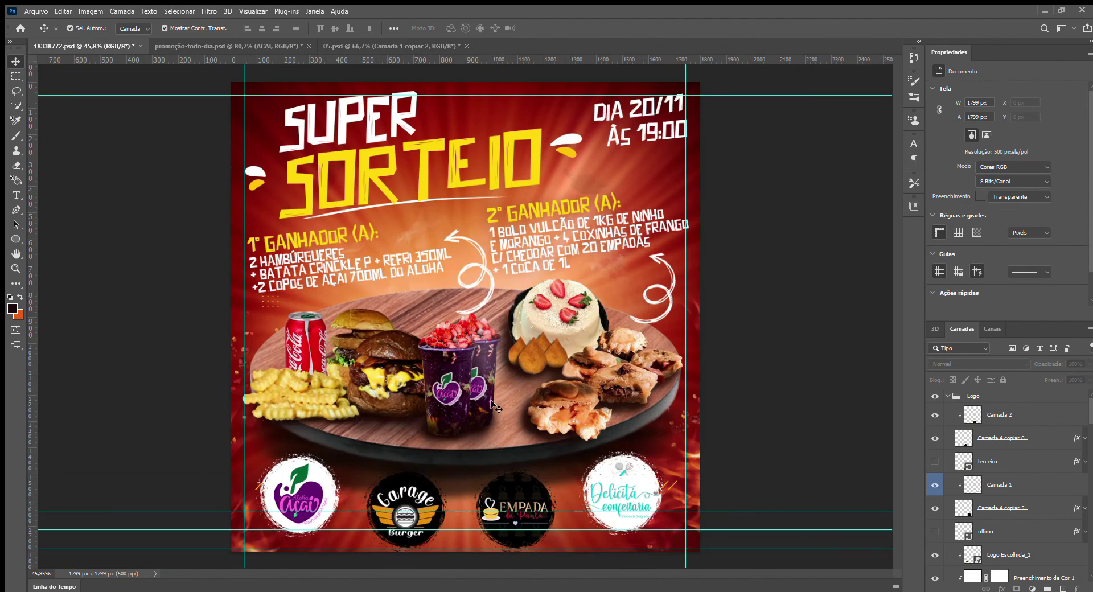
Delete the hidden original badge circles such as terceiro, ultimo and segundo, and collapse the Logo group.
left_click(1015, 462)
left_click(1015, 531, "ctrl")
scroll(1017, 529, "down", 4)
left_click(1017, 533, "ctrl")
scroll(1027, 524, "down", 3)
key("Delete")
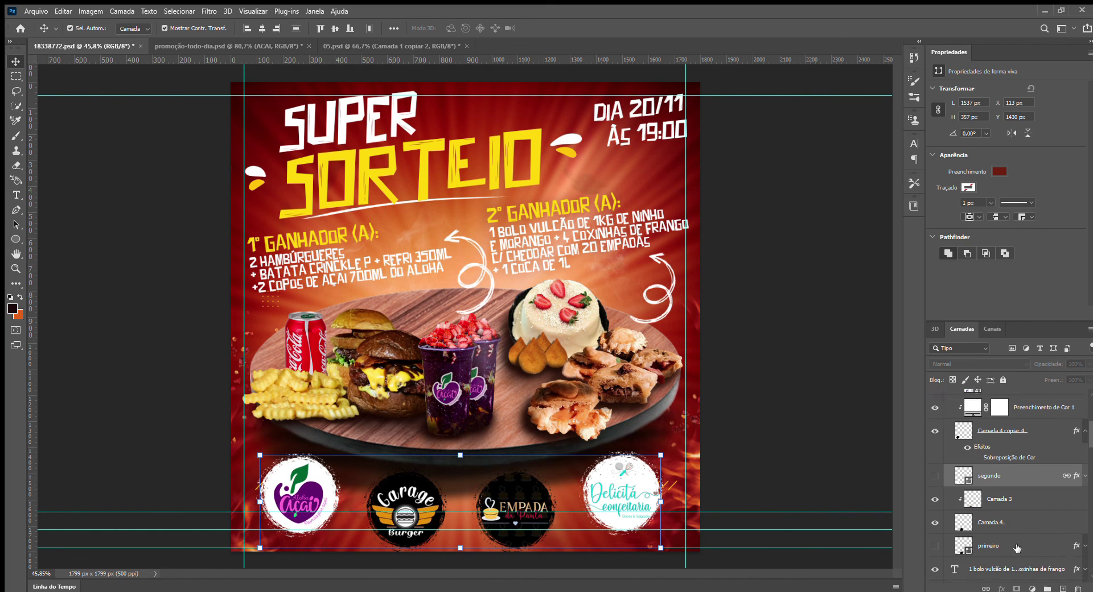
scroll(995, 493, "up", 3)
left_click(947, 396)
Check what the two EFFECT overlays and the Spices and Smoke layers contribute by toggling their visibility.
left_click(613, 267)
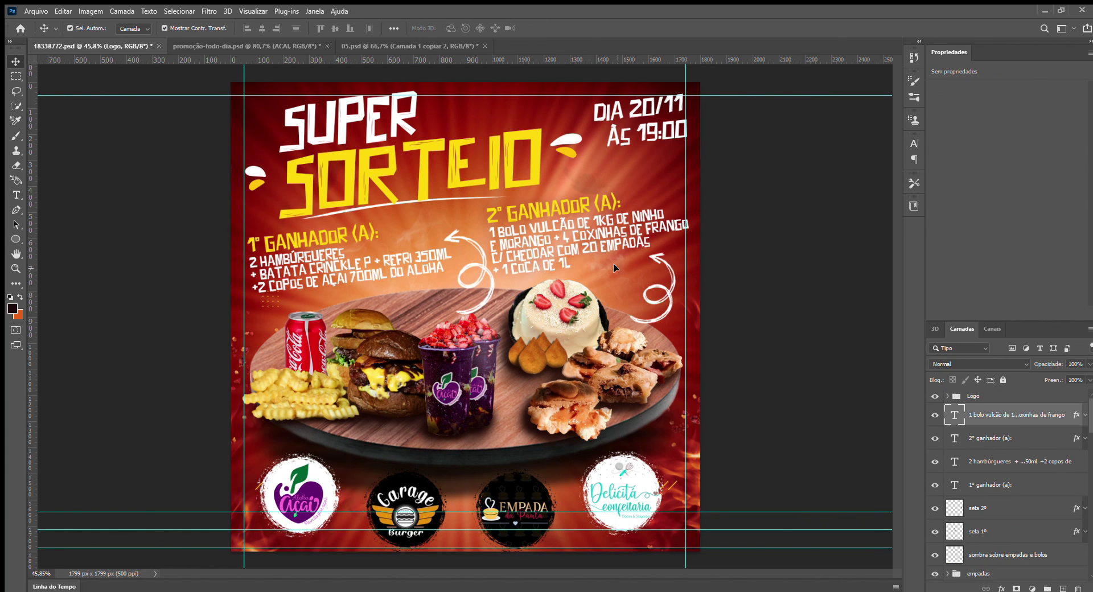
left_click(610, 273)
left_click(612, 268)
left_click(611, 271)
scroll(991, 494, "down", 3)
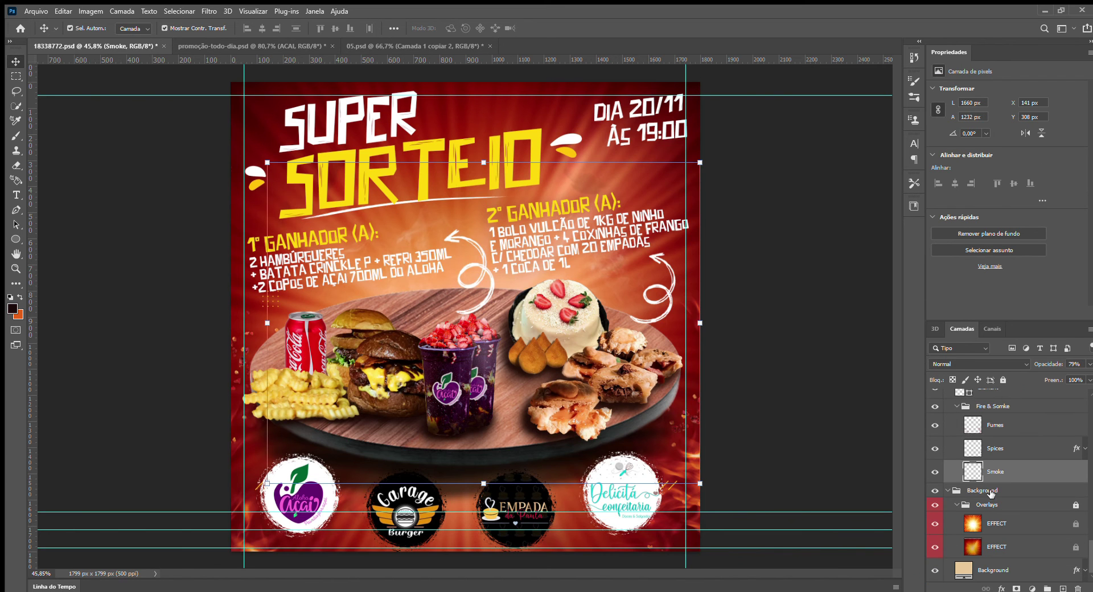
left_click(936, 547)
left_click(936, 548)
left_click(935, 524)
left_click(935, 525)
scroll(985, 508, "up", 1)
left_click(936, 463)
left_click(935, 464)
left_click(936, 487)
left_click(935, 487)
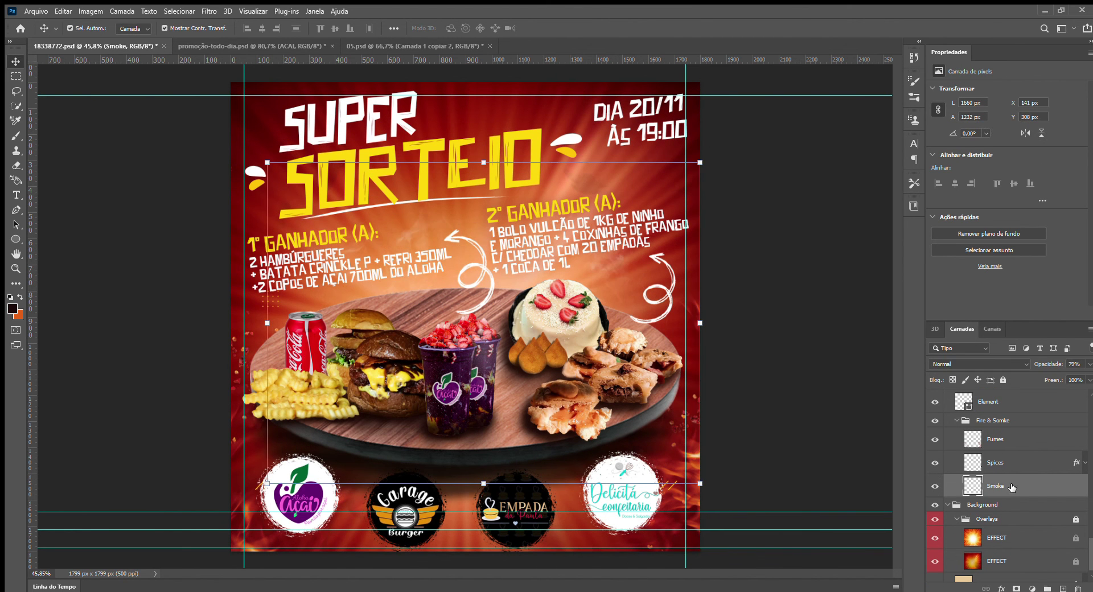
Duplicate the Smoke layer to the top of the layer stack, scale the copy to 78.77%, and place it over the burgers.
key("ctrl+j")
scroll(1019, 427, "up", 5)
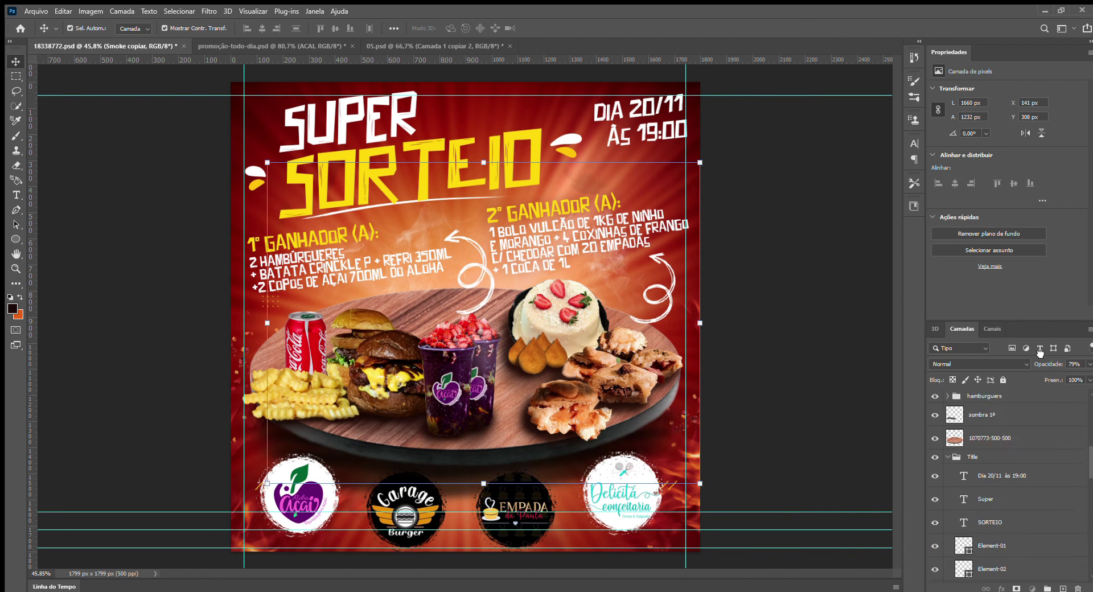
left_click_drag(1030, 382, 1025, 395)
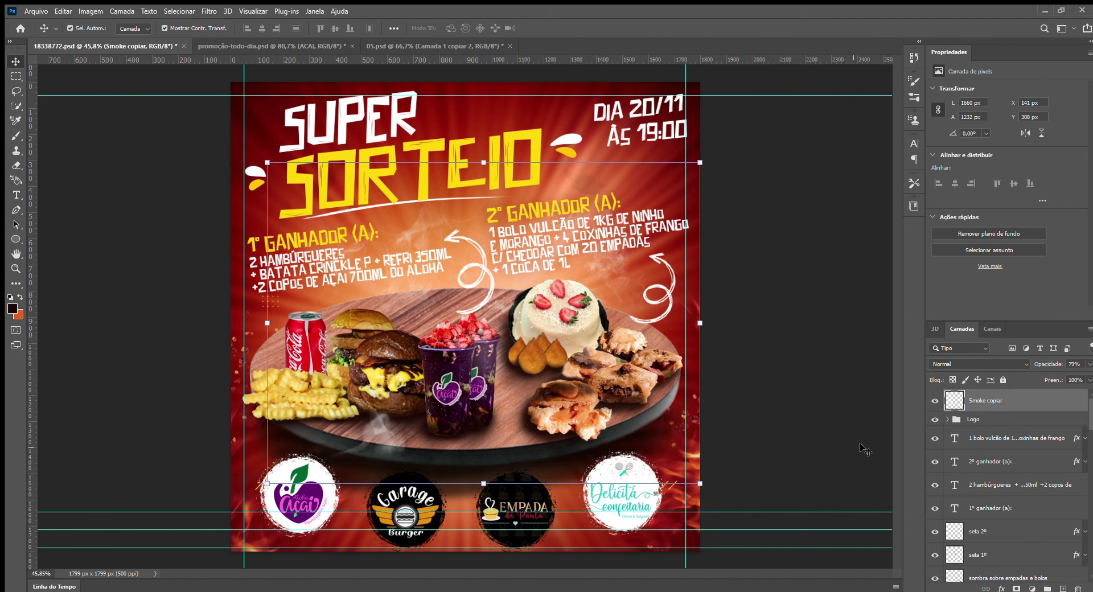
left_click_drag(384, 432, 402, 371)
left_click_drag(719, 101, 626, 169)
left_click_drag(371, 380, 404, 372)
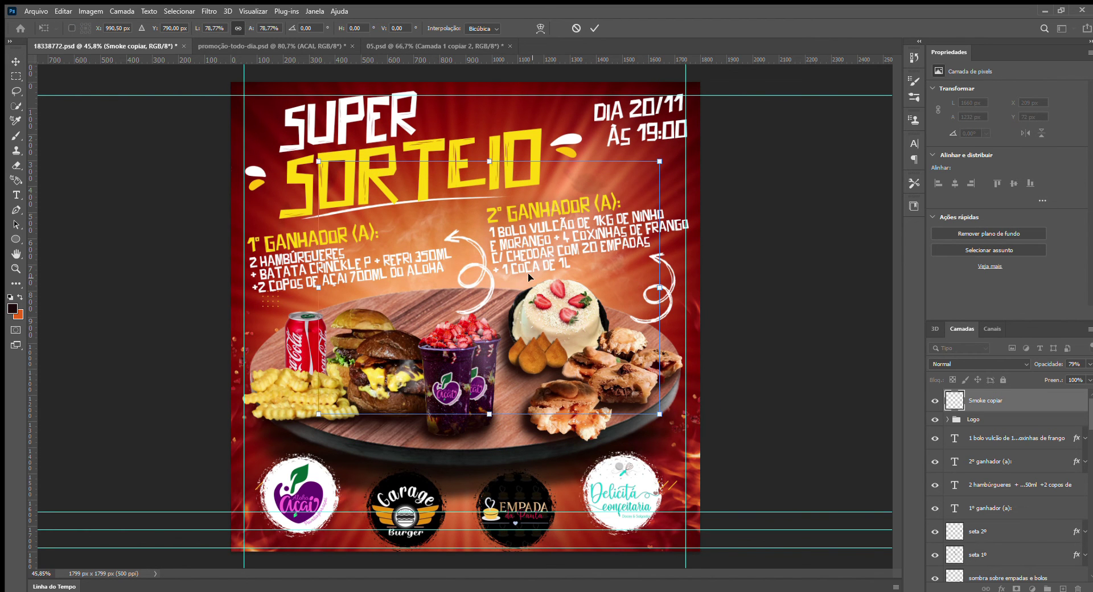
key("Return")
Erase the excess smoke on the cake side of Smoke copiar with a large soft eraser at 100% opacity.
key("e")
key("0")
mouse_move(626, 256)
left_mouse_down()
mouse_move(705, 390)
mouse_move(678, 297)
left_mouse_up()
Duplicate Smoke copiar and move the copy over the empadas.
key("ctrl+j")
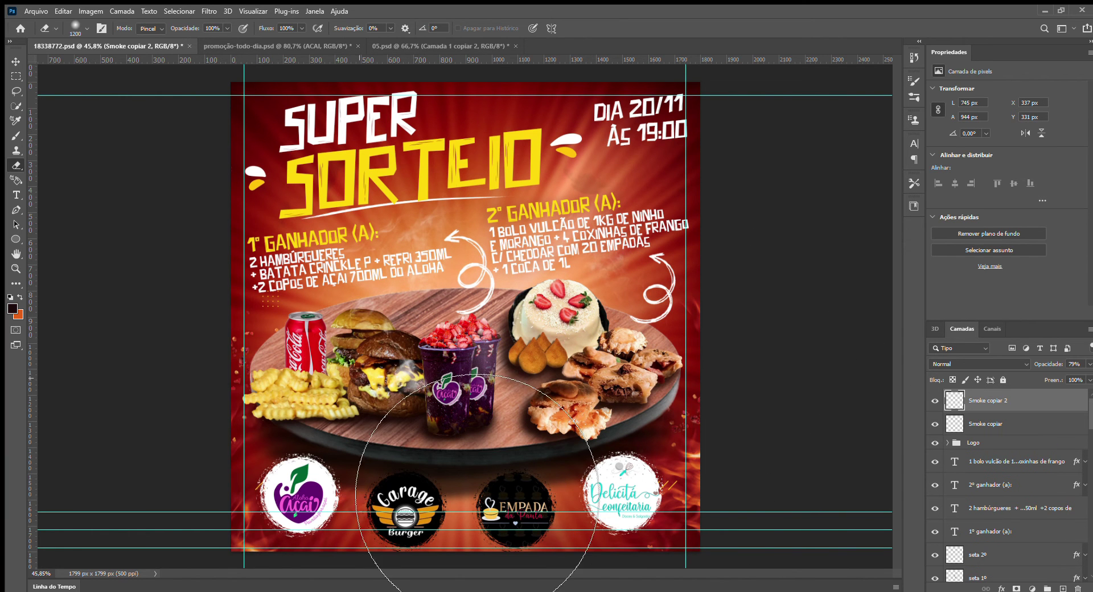
key("v")
left_click_drag(603, 392, 781, 397)
scroll(587, 417, "up", 5)
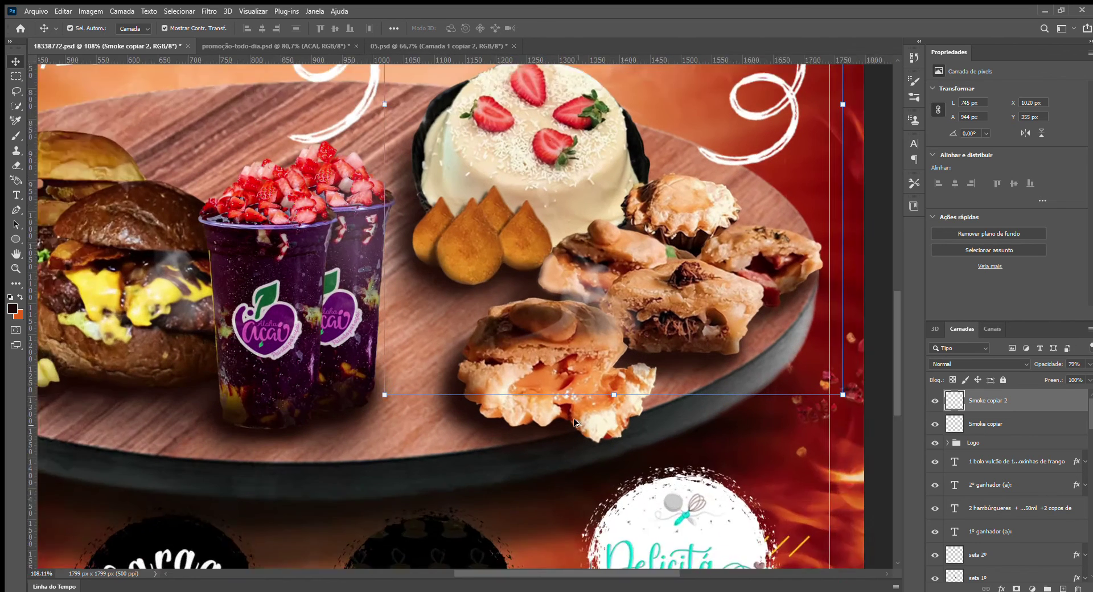
Expand the empadas group and select the front empada's layer, Camada 6 copiar.
scroll(1008, 484, "down", 3)
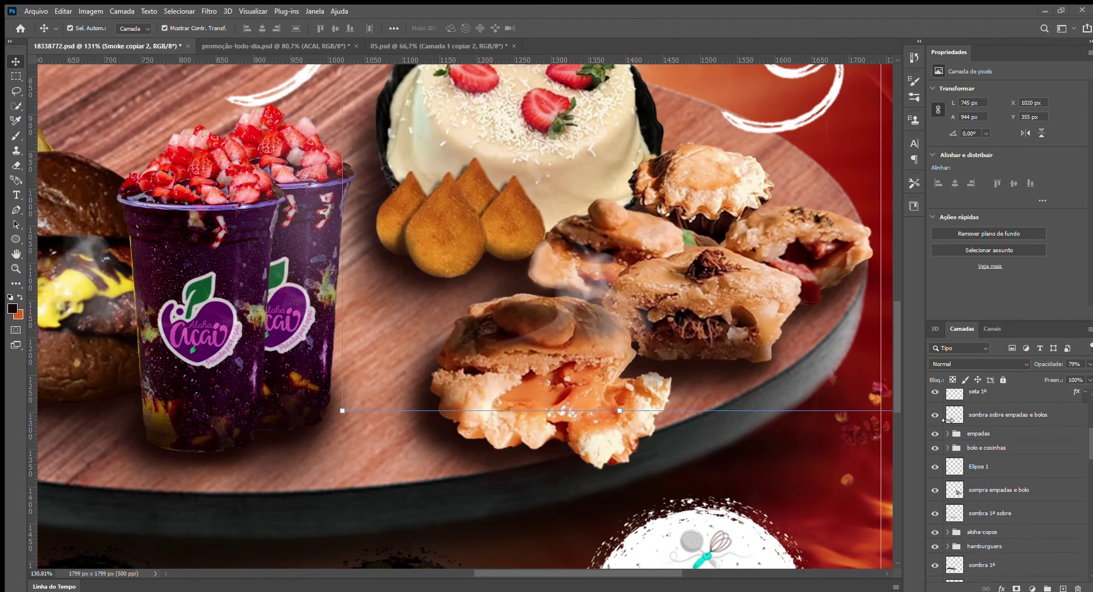
left_click(948, 434)
left_click(964, 504)
left_click(966, 479)
left_click_drag(575, 402, 651, 392)
key("ctrl+z")
left_click(935, 454)
left_click(936, 453)
Clone light crust texture over the dark area beside the round topping on the front empada.
scroll(611, 336, "up", 3)
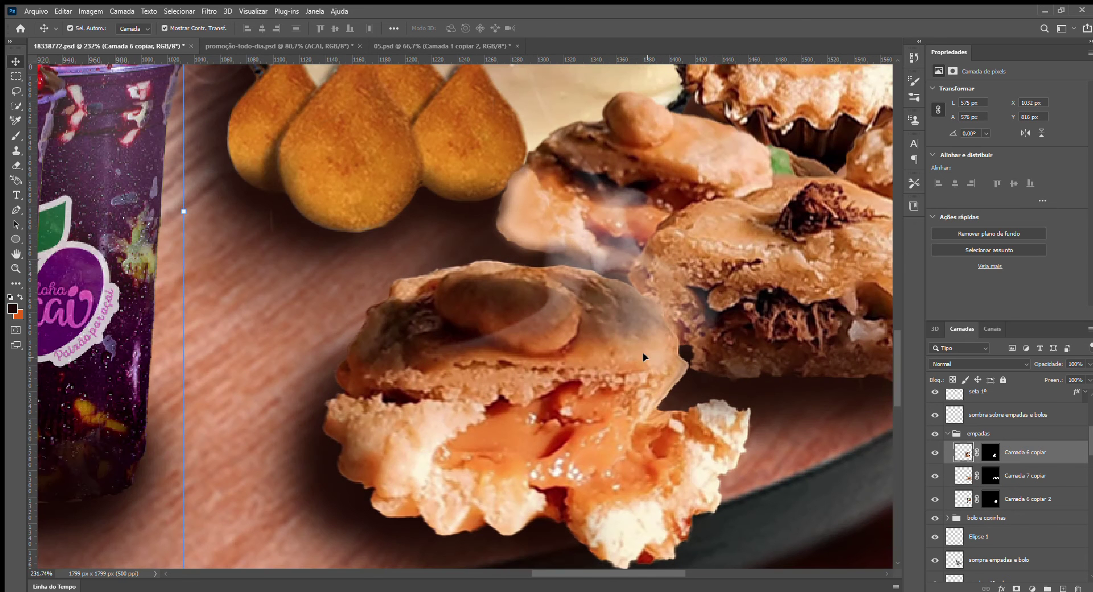
key("s")
key("bracketright")
key("bracketright")
left_click(655, 365, "alt")
mouse_move(662, 337)
left_mouse_down()
mouse_move(615, 349)
mouse_move(650, 339)
mouse_move(643, 320)
mouse_move(628, 325)
mouse_move(622, 369)
mouse_move(605, 354)
mouse_move(608, 317)
mouse_move(628, 314)
mouse_move(580, 292)
mouse_move(633, 348)
mouse_move(628, 330)
mouse_move(615, 347)
mouse_move(626, 363)
mouse_move(646, 339)
left_mouse_up()
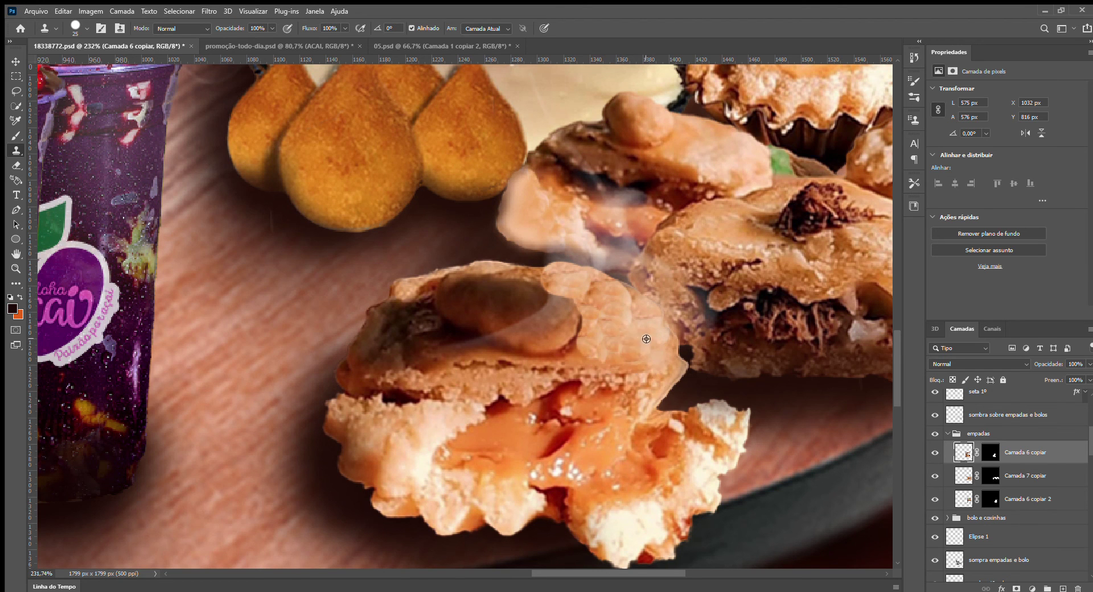
left_click(725, 419)
key("ctrl+z")
key("bracketleft")
key("bracketleft")
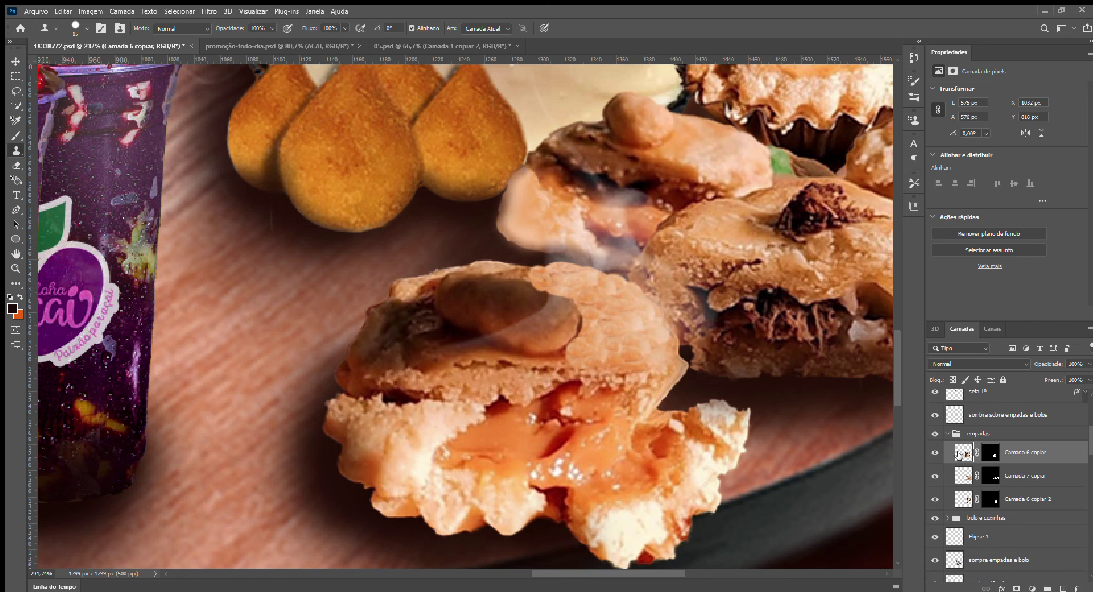
Try to extend the cloned crust over the edge of the front empada's round topping.
left_click(558, 337, "alt")
left_click_drag(575, 330, 575, 322)
key("ctrl+z")
key("ctrl+z")
scroll(604, 376, "down", 5)
scroll(604, 376, "up", 5)
Try to paint over the front empada's dark topping with a soft brush in a sampled crust color.
key("b")
key("bracketleft")
key("bracketleft")
key("bracketleft")
key("bracketleft")
key("bracketleft")
key("bracketleft")
key("bracketleft")
left_click(665, 171, "alt")
key("bracketleft")
key("bracketleft")
left_click_drag(569, 354, 483, 325)
key("ctrl+z")
key("ctrl+z")
key("ctrl+z")
key("ctrl+z")
key("ctrl+z")
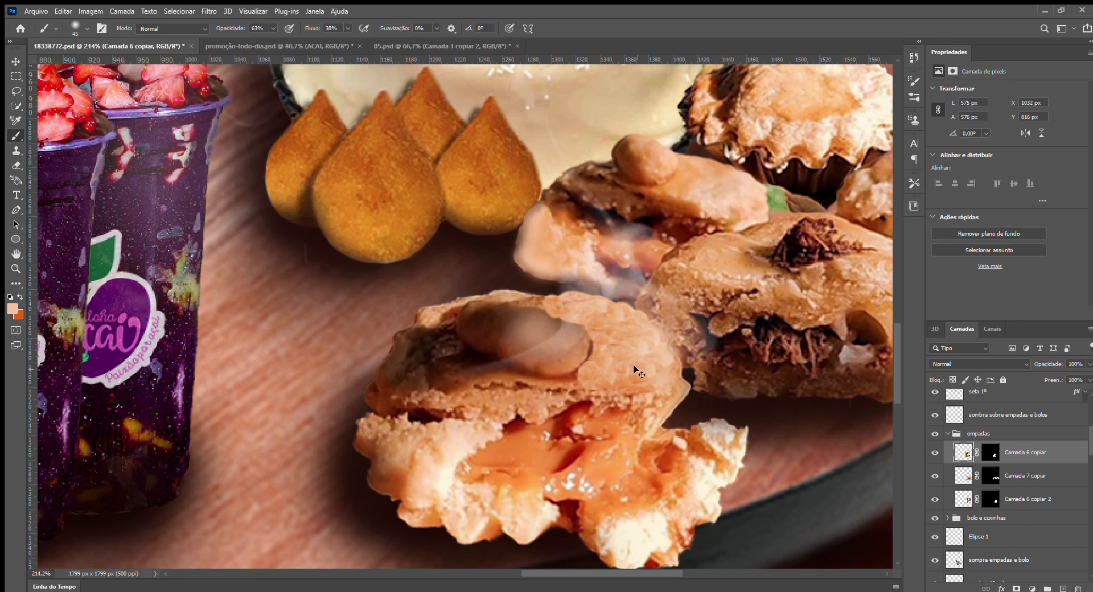
Paint small crust-colored strokes on Camada 6 copiar to soften the edge beside the front empada's round topping.
left_click(971, 476)
key("bracketleft")
key("bracketleft")
key("bracketleft")
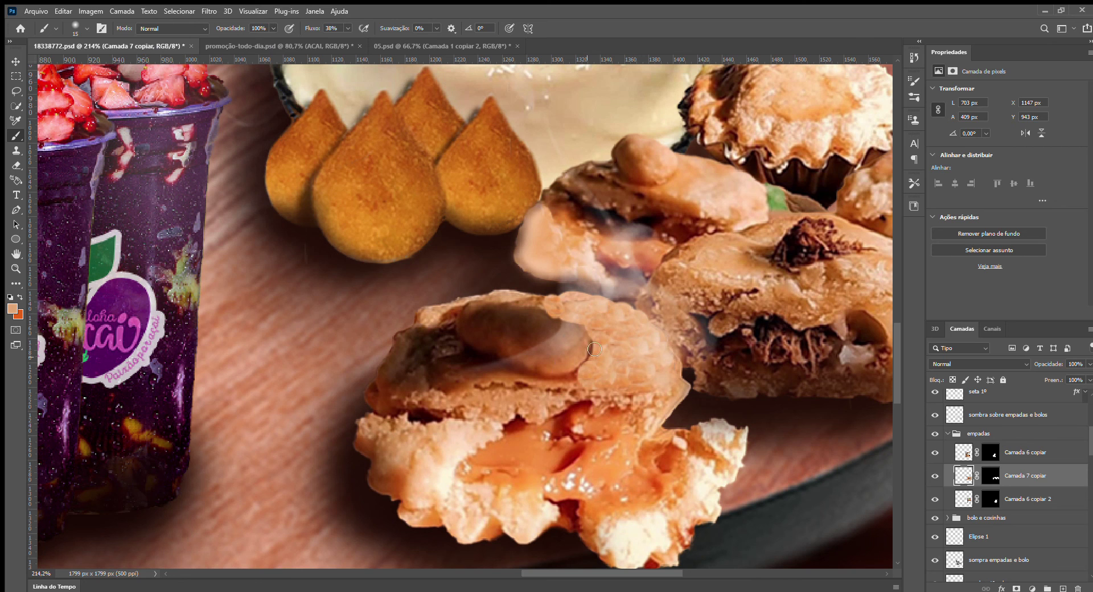
left_click(965, 452)
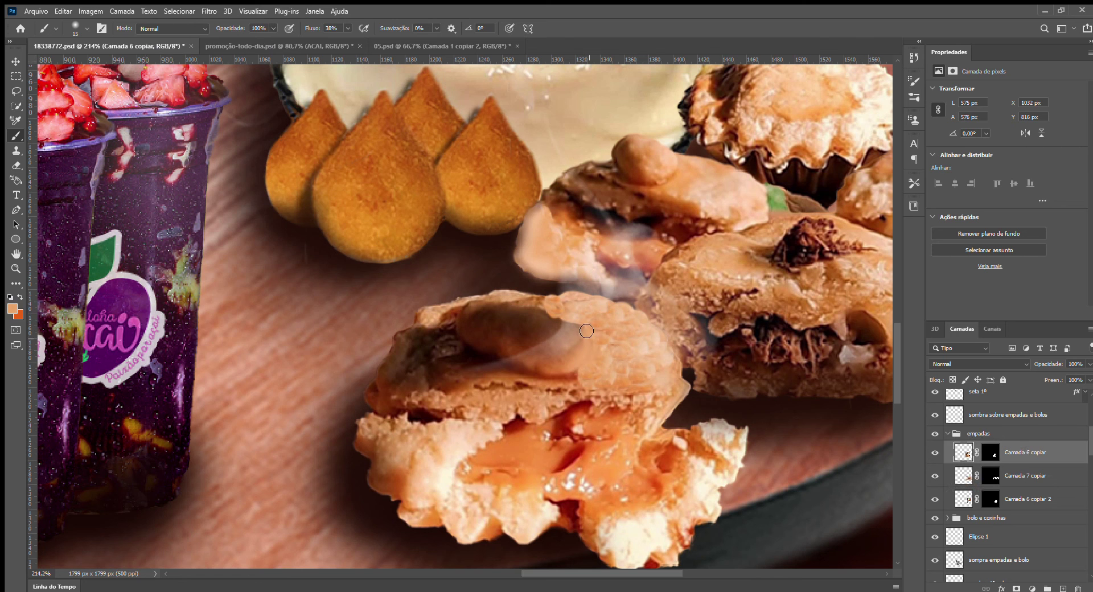
left_click_drag(547, 390, 570, 386)
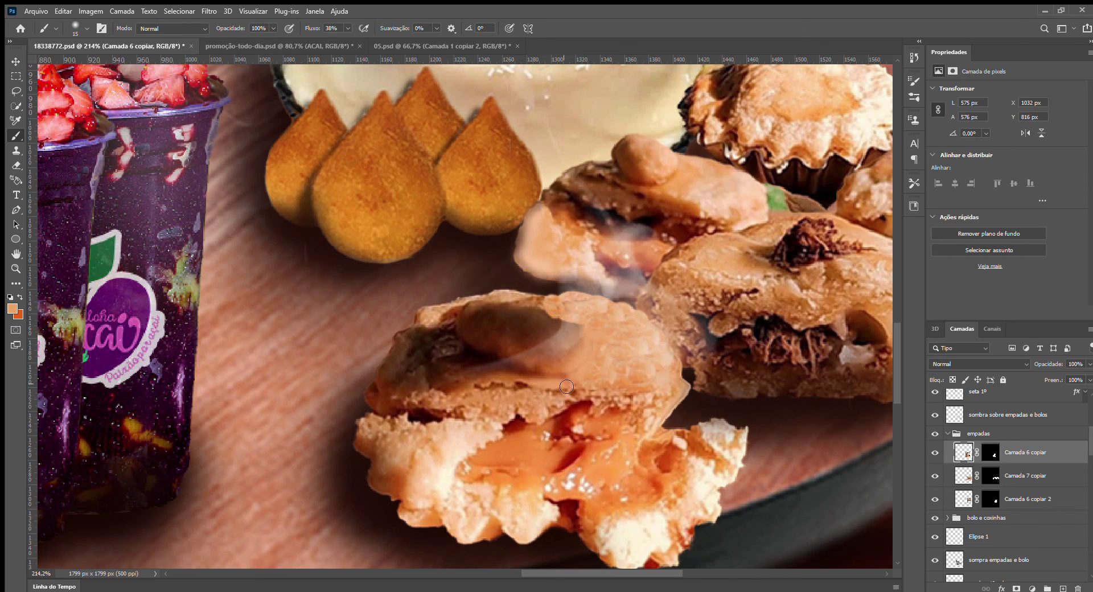
scroll(531, 383, "up", 3)
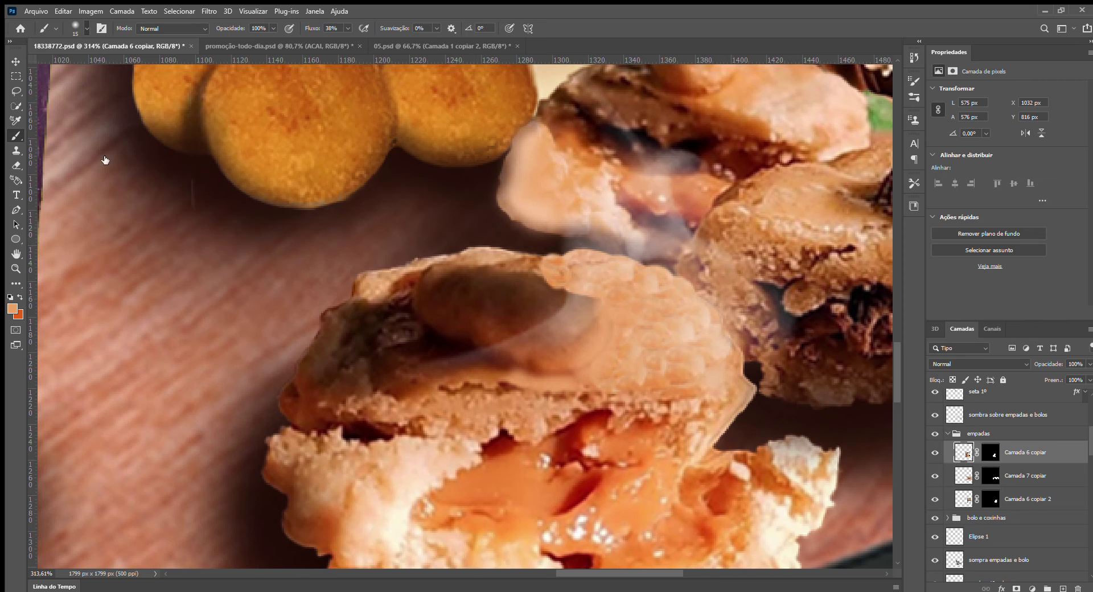
Switch to a speckled texture brush and paint crust color over the front empada's dark round topping.
left_click(196, 340)
left_click(554, 322)
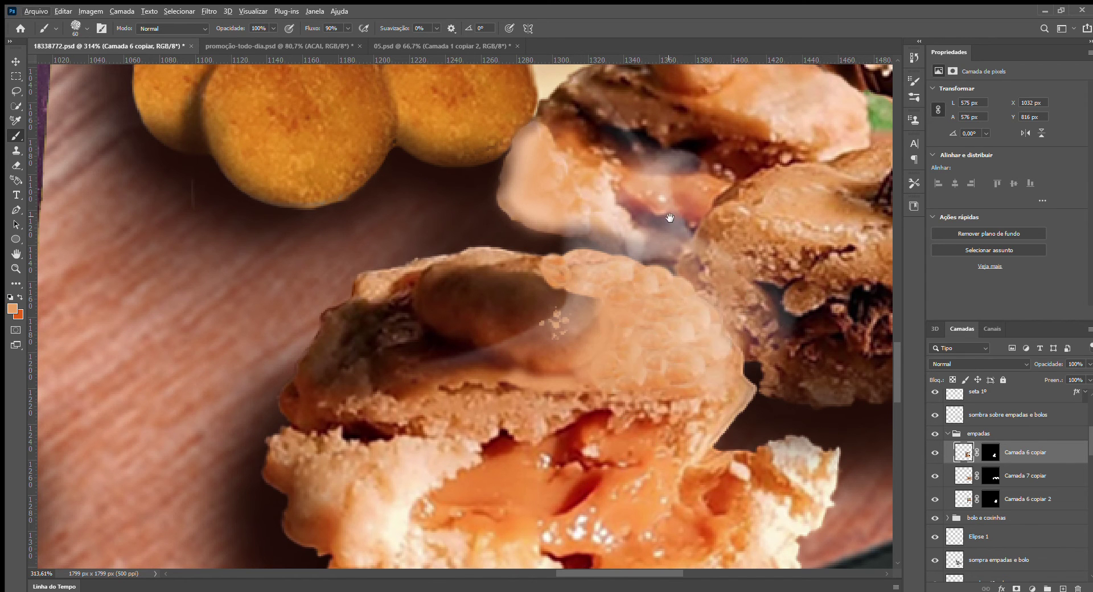
left_click_drag(645, 354, 636, 432)
mouse_move(544, 412)
left_mouse_down()
mouse_move(515, 415)
mouse_move(530, 442)
left_mouse_up()
left_click_drag(467, 389, 514, 389)
Sample nearby crust tones and fill the front empada's repaired top with smaller speckled brush strokes.
left_click(491, 438, "alt")
key("bracketleft")
key("bracketleft")
key("bracketleft")
key("bracketleft")
key("bracketleft")
key("bracketleft")
mouse_move(549, 441)
left_mouse_down()
mouse_move(549, 455)
mouse_move(456, 427)
mouse_move(450, 399)
mouse_move(484, 431)
left_mouse_up()
left_click(514, 345, "alt")
mouse_move(547, 378)
left_mouse_down()
mouse_move(448, 374)
mouse_move(423, 403)
left_mouse_up()
scroll(420, 348, "down", 3)
scroll(485, 408, "up", 3)
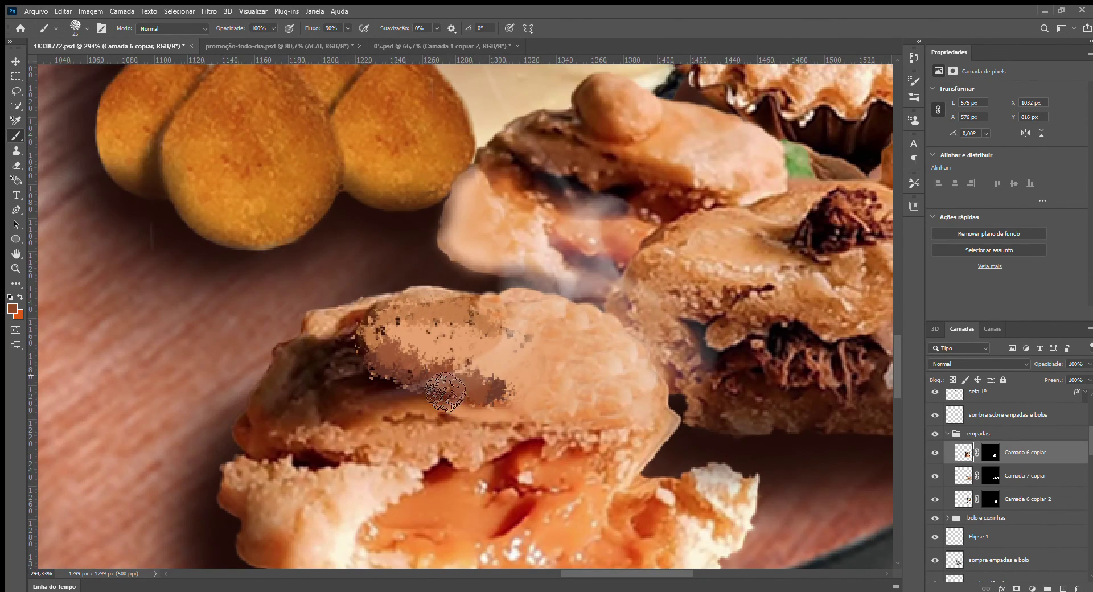
Switch to another textured brush and paint sampled crust tones over the front empada's speckled patch.
left_click(95, 286)
left_click_drag(491, 373, 488, 387)
left_click(481, 325, "alt")
mouse_move(475, 326)
left_mouse_down()
mouse_move(387, 340)
mouse_move(454, 381)
mouse_move(491, 382)
mouse_move(450, 367)
left_mouse_up()
Lower the brush opacity to 59% and blend the front empada's speckled patch with finer strokes.
left_click(273, 28)
left_click(259, 40)
key("bracketleft")
key("bracketleft")
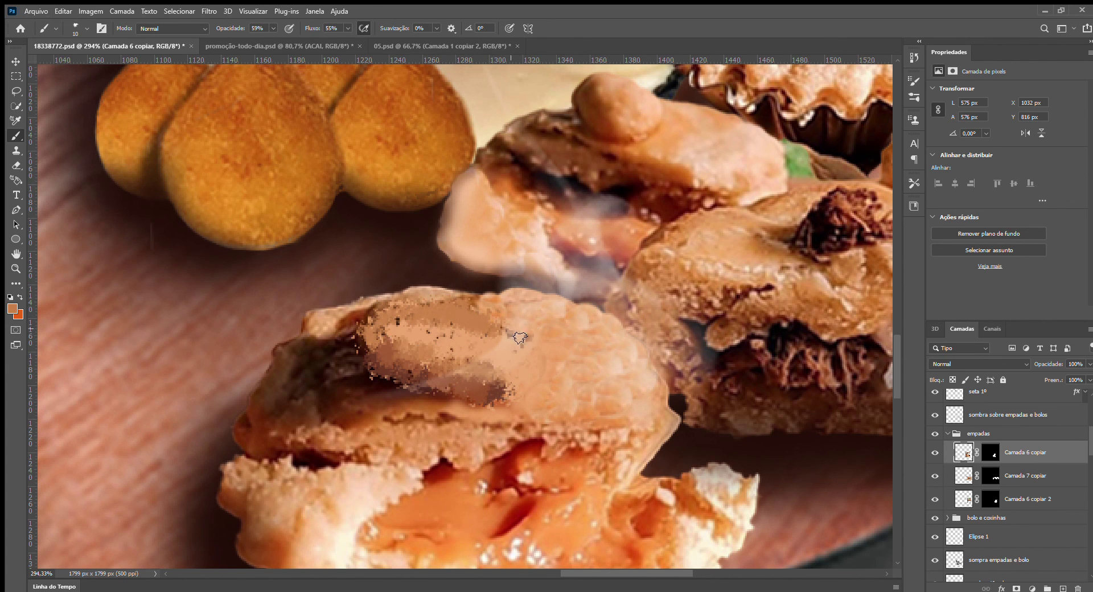
mouse_move(497, 403)
left_mouse_down()
mouse_move(388, 393)
mouse_move(399, 378)
mouse_move(375, 364)
mouse_move(444, 379)
left_mouse_up()
left_click_drag(520, 338, 532, 384)
scroll(531, 393, "down", 5)
scroll(531, 393, "up", 1)
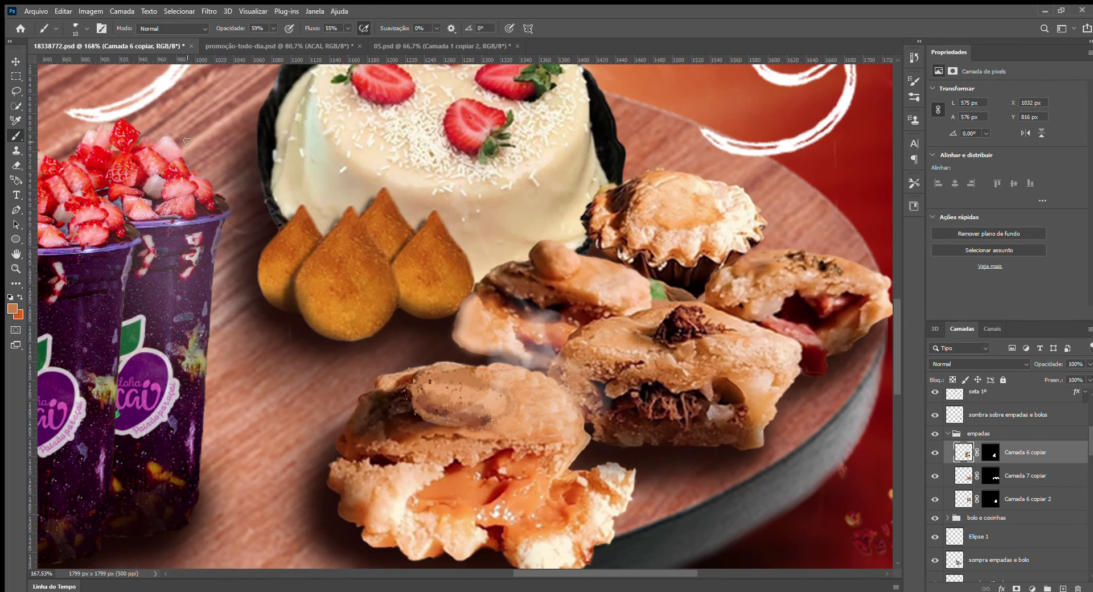
Duplicate Camada 7 copiar and lasso the round dough ball on top of the rear empada.
key("v")
left_click(966, 475)
left_click(937, 476)
key("ctrl+j")
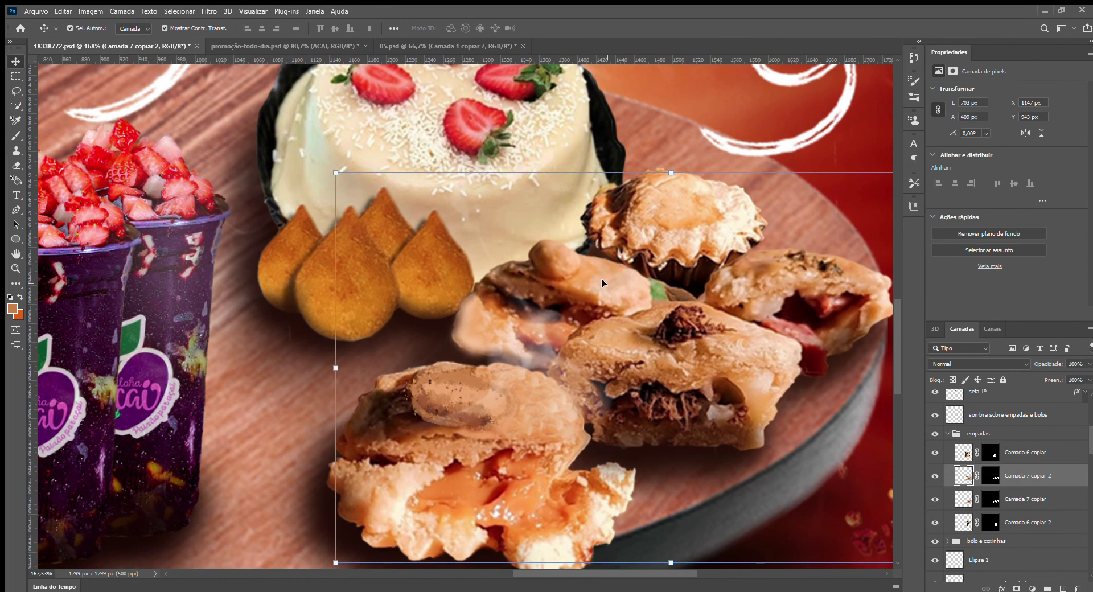
left_click(14, 91)
scroll(507, 256, "up", 3)
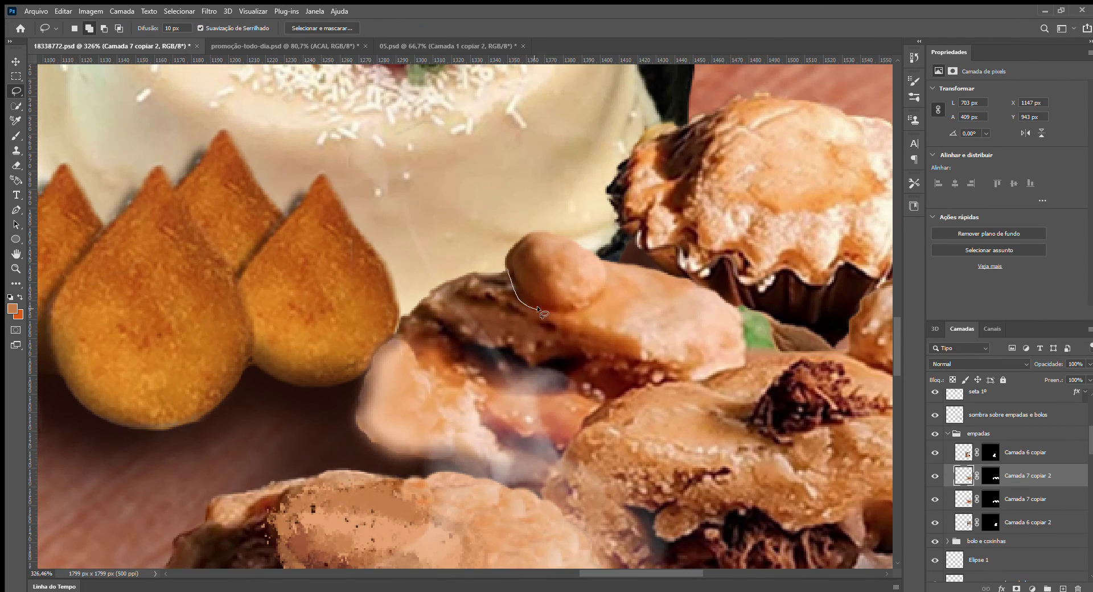
left_click_drag(535, 227, 508, 259)
left_click(16, 62)
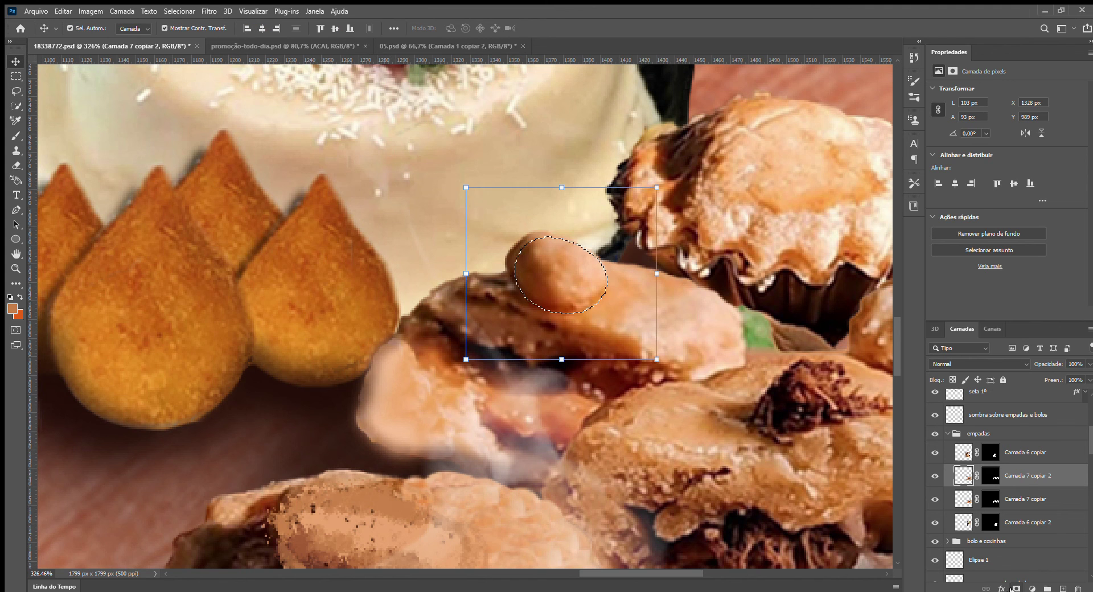
Add a mask to Camada 7 copiar 2, raise it above Camada 6 copiar, and move the dough ball onto the front empada's patch.
left_click(1017, 589)
scroll(551, 304, "down", 5)
left_click_drag(556, 287, 615, 304)
left_click(963, 471)
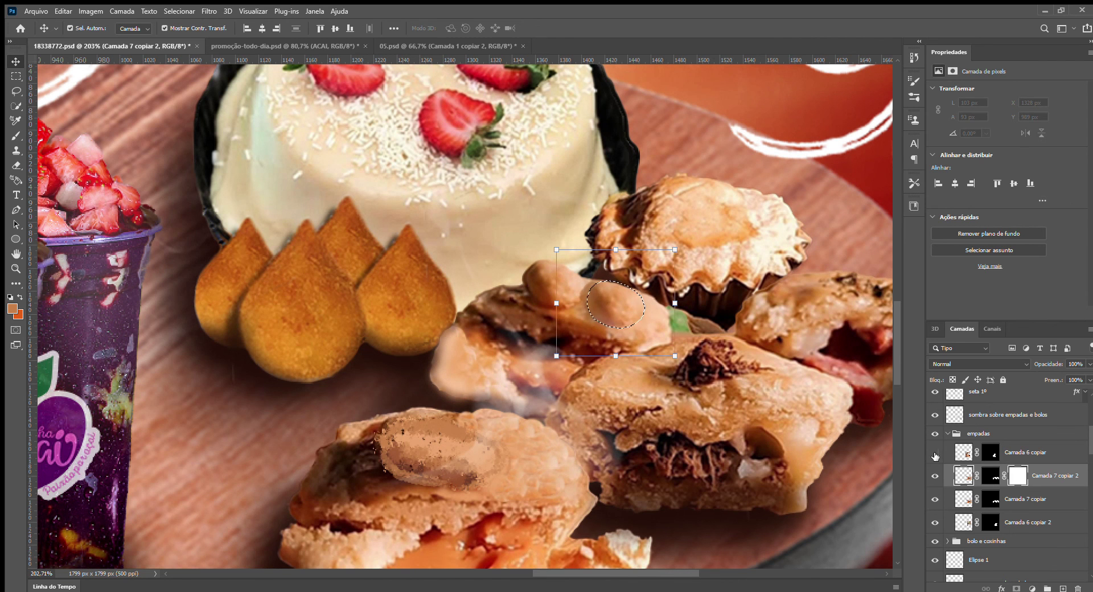
key("ctrl+]")
left_click_drag(617, 300, 468, 453)
scroll(466, 481, "up", 3)
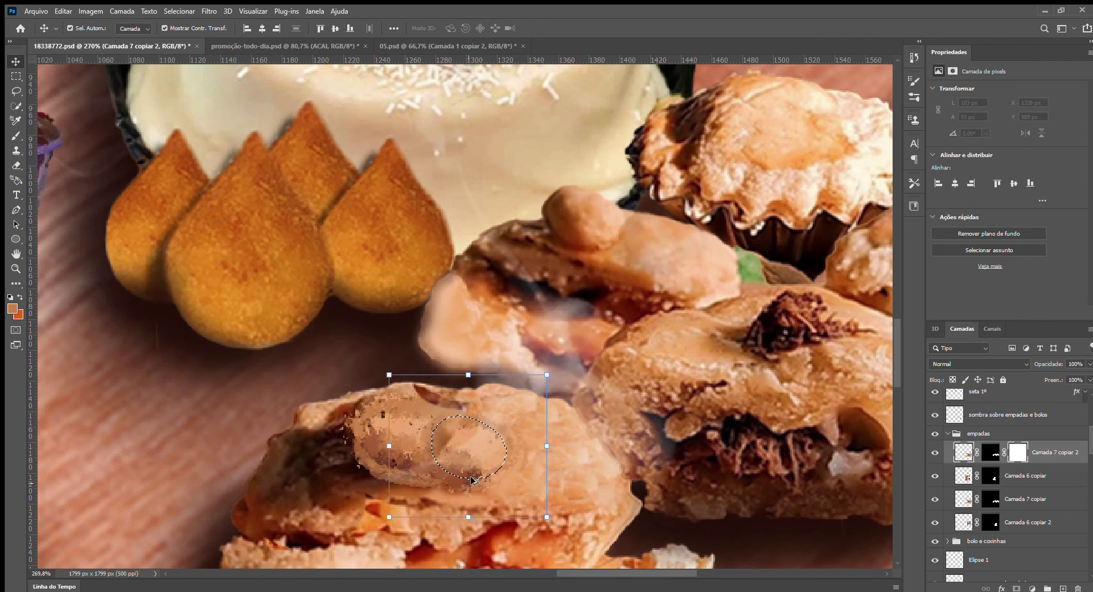
left_click(988, 363)
left_click(987, 358)
key("ctrl+z")
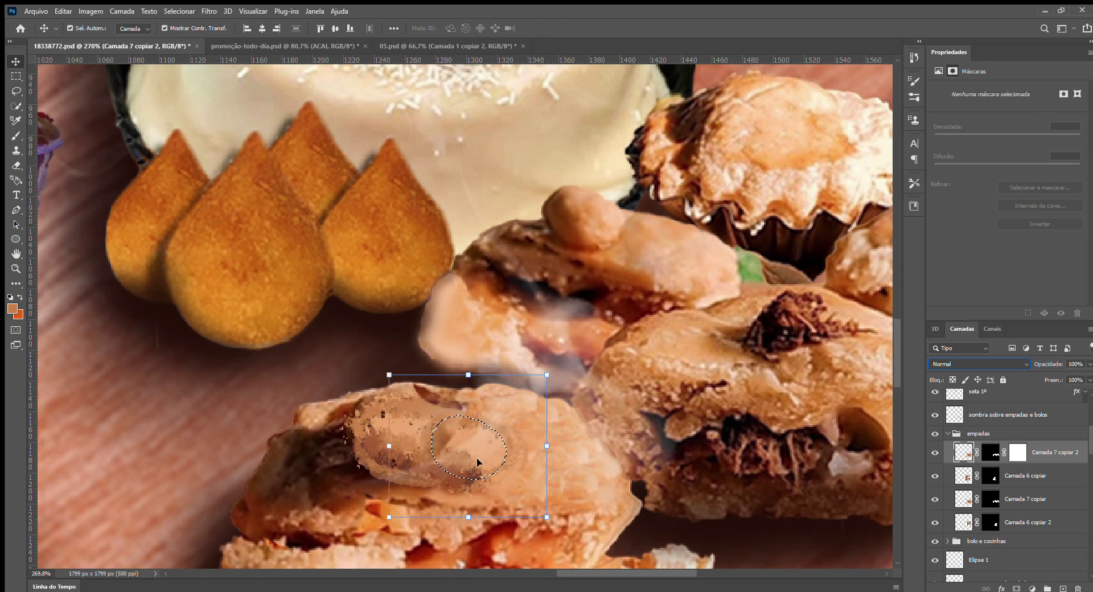
Undo the dough ball move and remove the mask and layer reorder of Camada 7 copiar 2.
key("ctrl+d")
scroll(608, 256, "down", 2)
scroll(607, 252, "down", 4)
left_click_drag(609, 245, 813, 185)
key("ctrl+z")
key("ctrl+z")
key("ctrl+z")
key("ctrl+z")
key("ctrl+z")
key("ctrl+z")
key("ctrl+z")
key("ctrl+z")
key("ctrl+z")
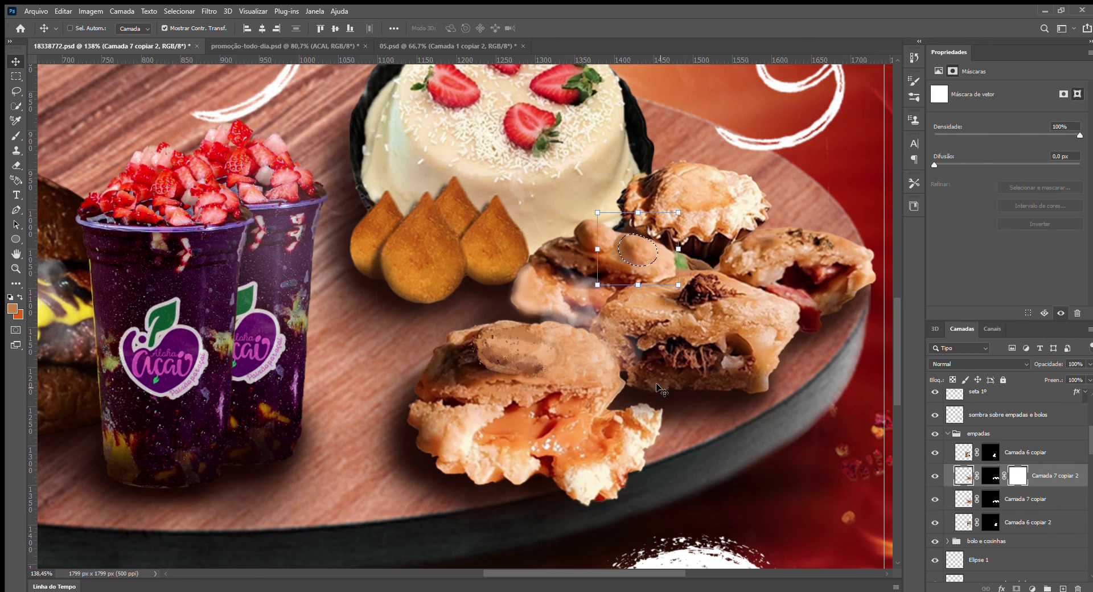
key("ctrl+z")
key("ctrl+z")
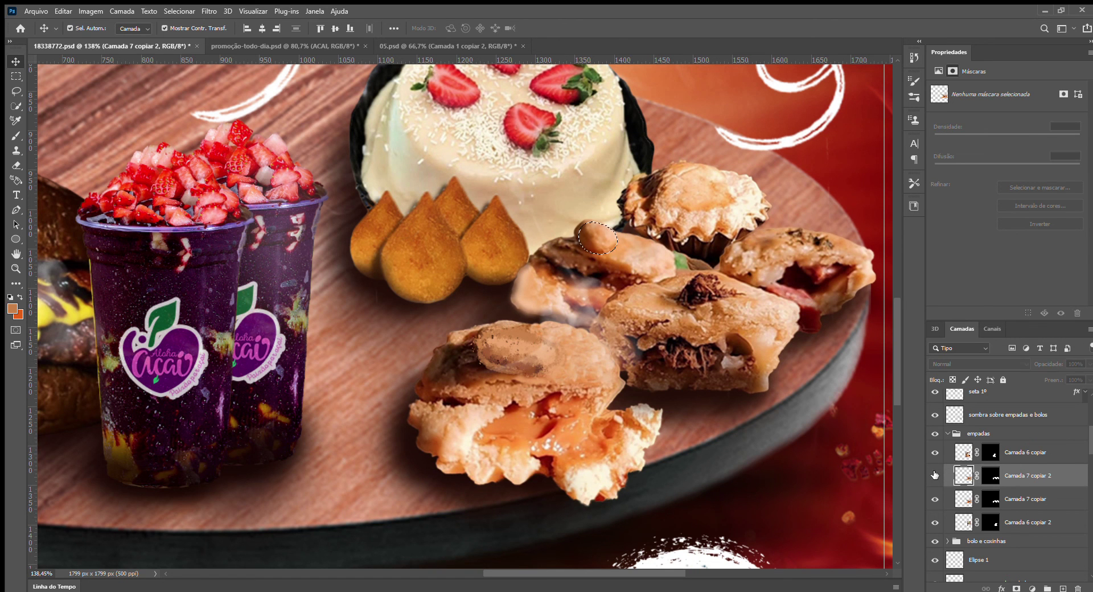
Toggle the visibility of the layers in the empadas group to identify what each one holds.
left_click(935, 526)
left_click(934, 526)
left_click(935, 500)
left_click(934, 499)
left_click(934, 477)
left_click(934, 477)
left_click(933, 453)
Clear the dough ball selection and make the front empada's layer, Camada 6 copiar, active for brushing.
scroll(621, 370, "down", 8)
scroll(575, 342, "up", 15)
key("b")
scroll(533, 394, "up", 2)
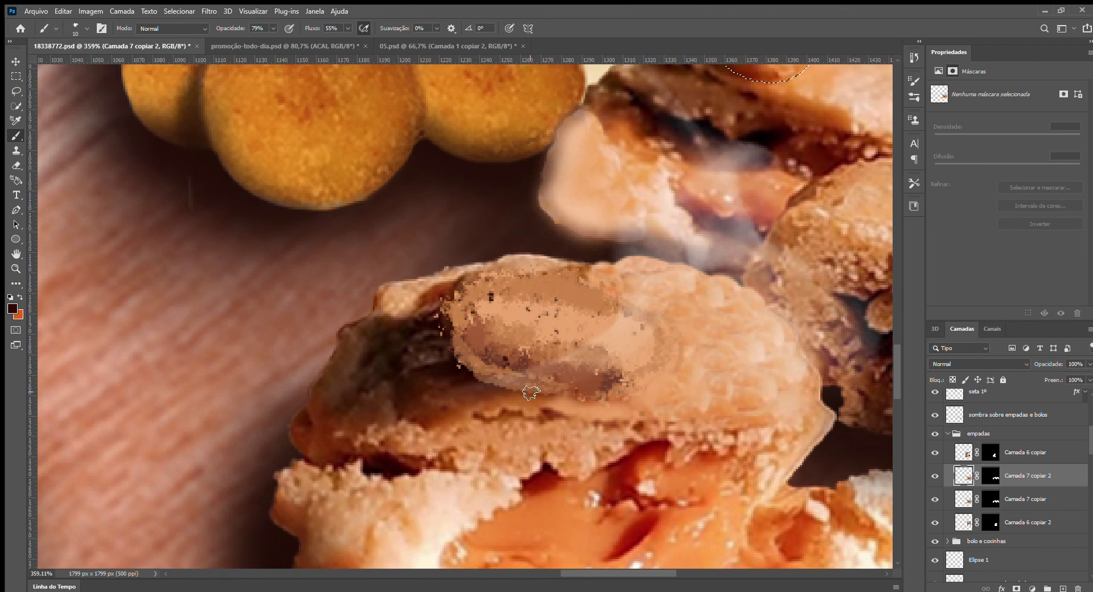
left_click(557, 402, "ctrl")
left_click(953, 496)
left_click(952, 519)
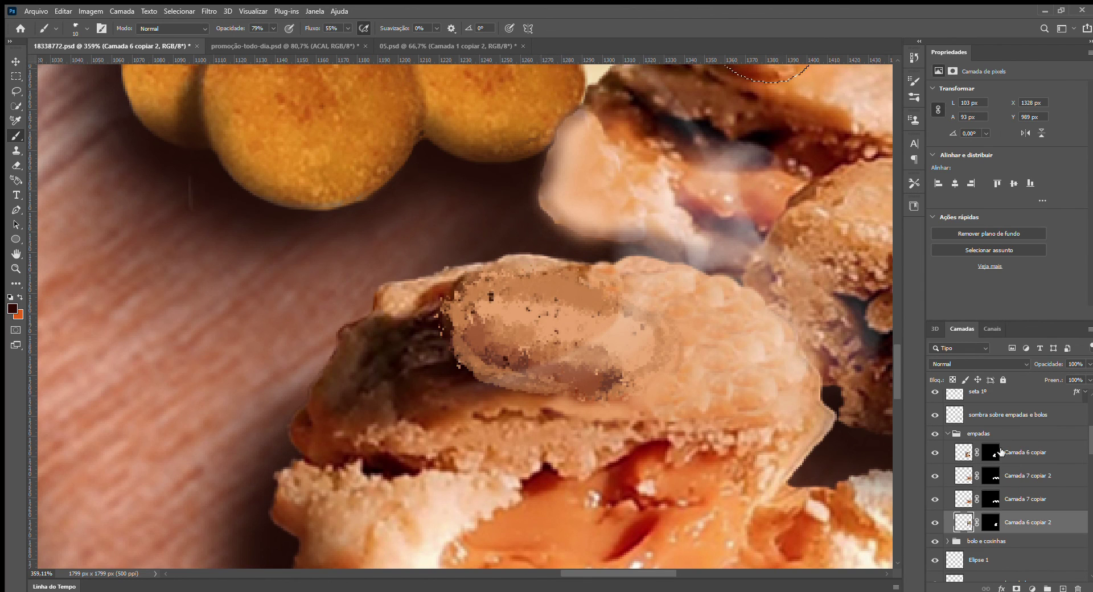
scroll(542, 372, "down", 8)
key("v")
left_click(491, 428)
key("ctrl+d")
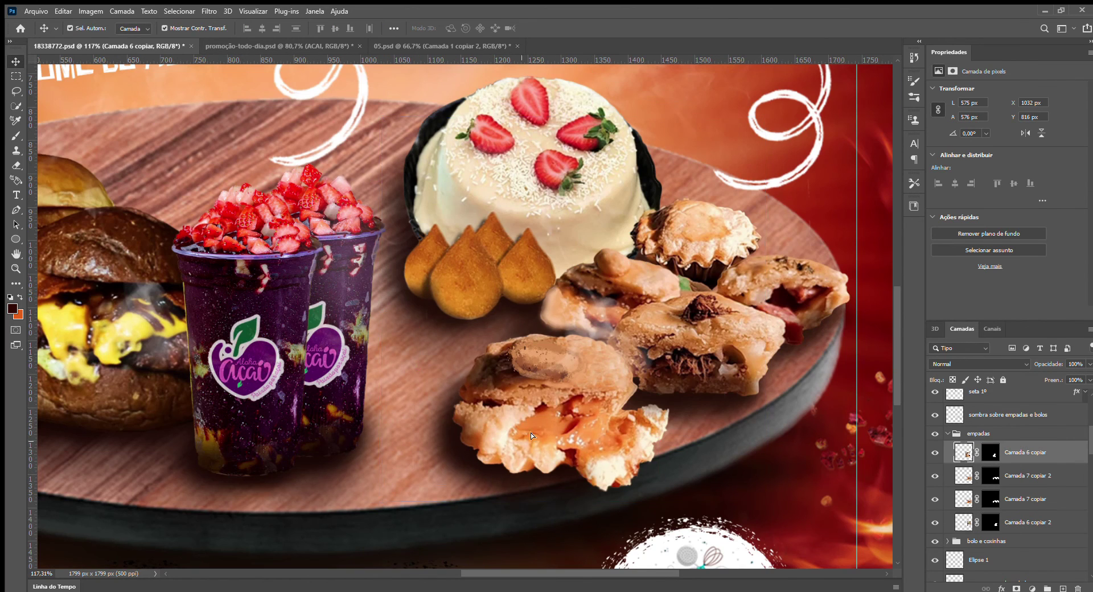
scroll(470, 370, "up", 8)
key("b")
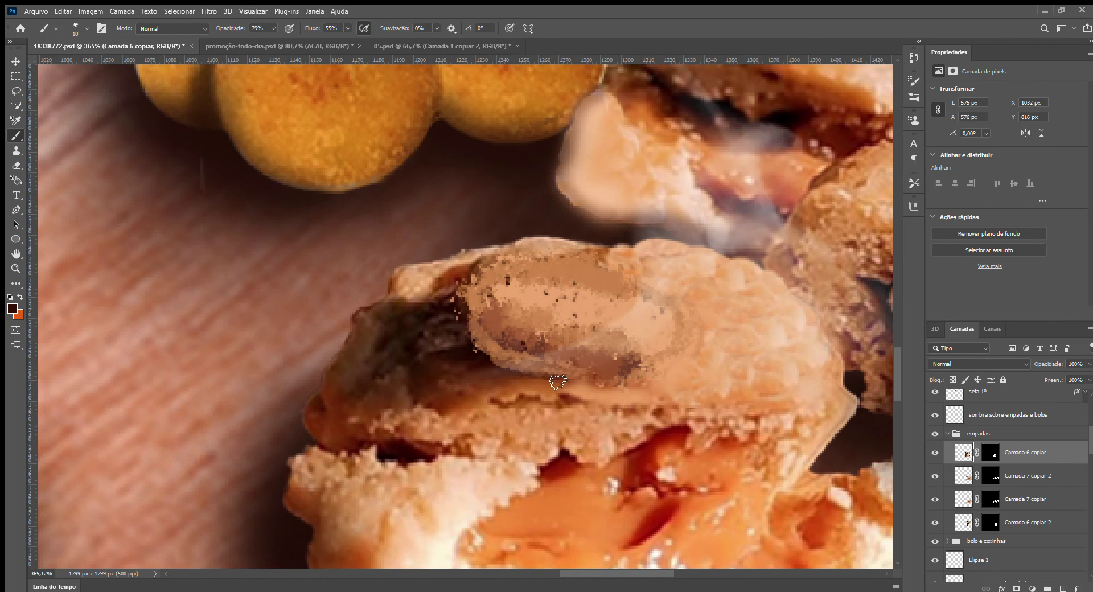
Paint sampled brown and peach crust tones over the front empada's patch with the brush at 43% opacity.
mouse_move(612, 378)
left_mouse_down()
mouse_move(685, 339)
mouse_move(690, 309)
mouse_move(608, 275)
left_mouse_up()
scroll(507, 449, "down", 7)
scroll(521, 444, "up", 5)
mouse_move(570, 380)
left_mouse_down()
mouse_move(515, 373)
mouse_move(569, 352)
mouse_move(553, 334)
left_mouse_up()
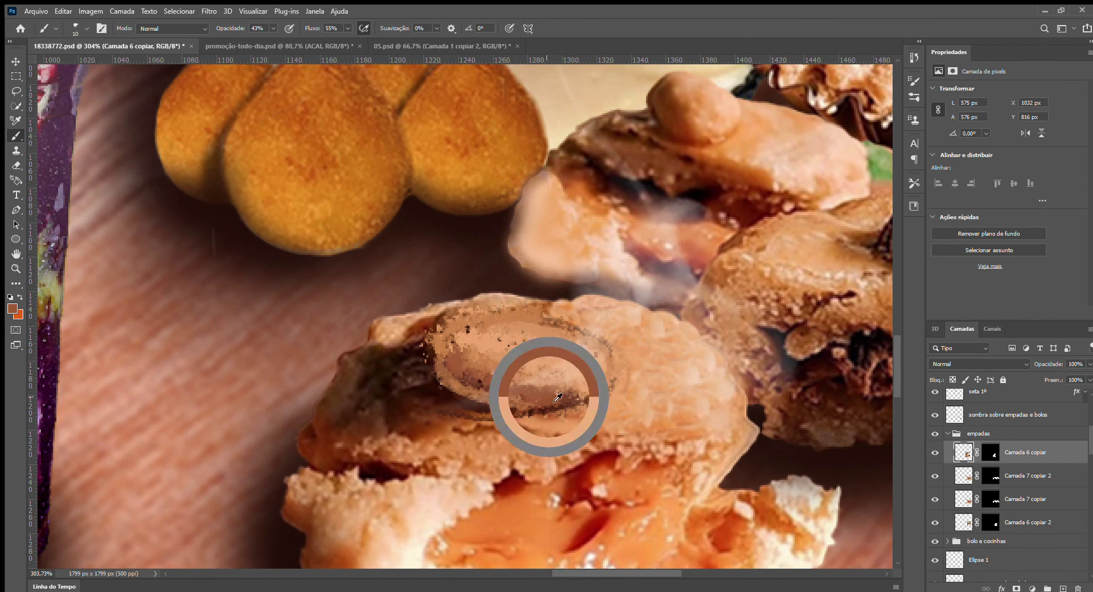
left_click_drag(460, 387, 470, 379)
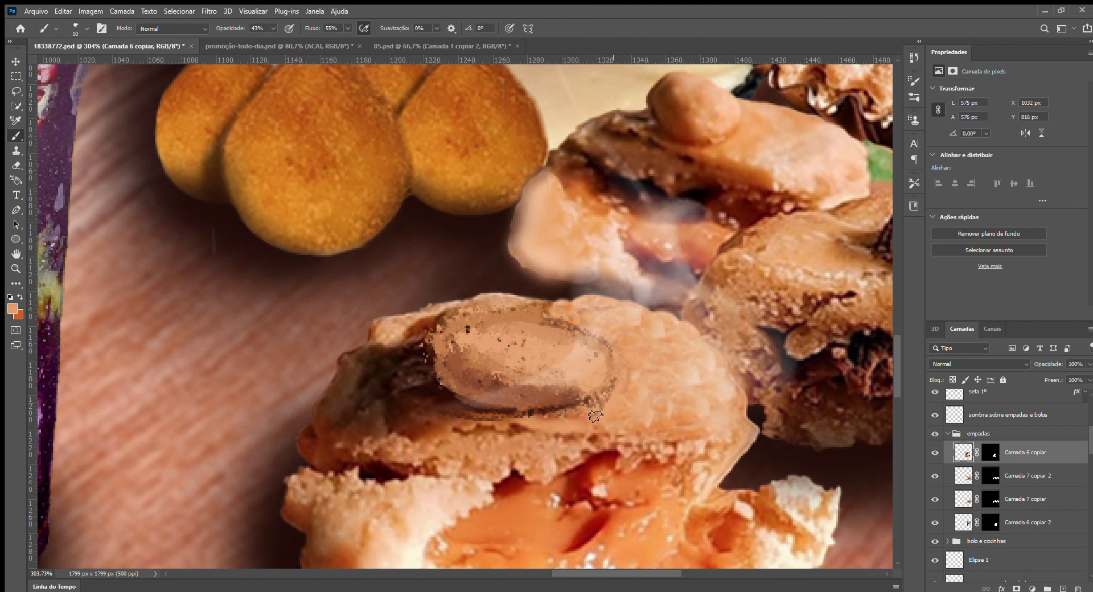
Shade the outer rim of the front empada's patch along its right and lower edges with sampled crust tones.
left_click(613, 381, "alt")
mouse_move(615, 367)
left_mouse_down()
mouse_move(608, 391)
mouse_move(551, 410)
mouse_move(496, 408)
left_mouse_up()
scroll(537, 427, "down", 5)
scroll(538, 424, "up", 5)
left_click(605, 308, "alt")
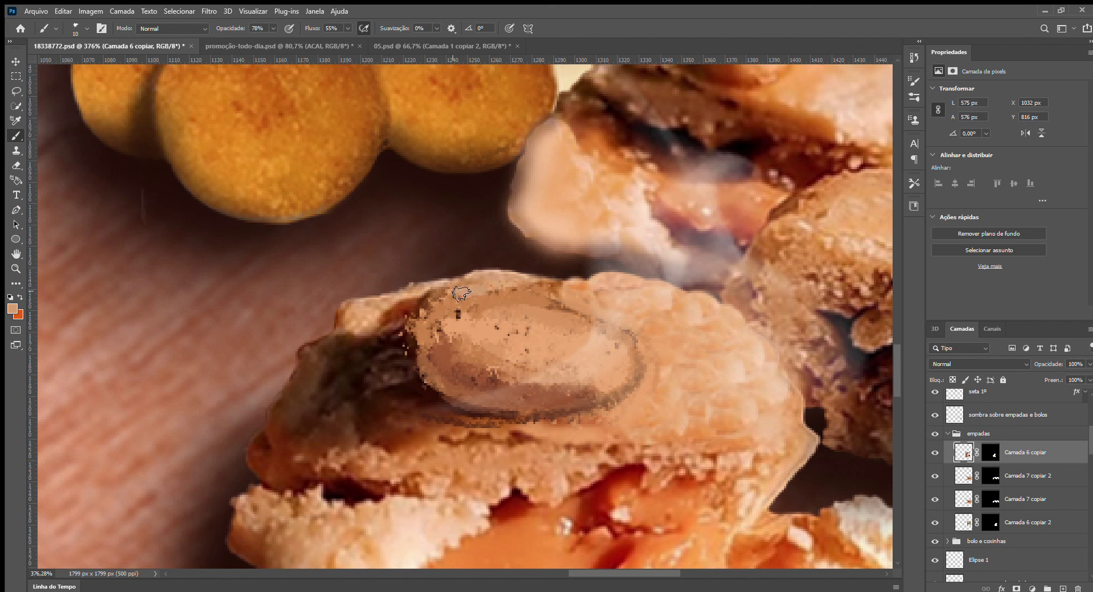
Try to clone neighbouring crust over the left edge of the front empada's patch with the Clone Stamp.
key("s")
left_click_drag(272, 28, 257, 30)
left_click(409, 342, "alt")
left_click_drag(429, 335, 427, 318)
left_click(382, 370, "alt")
mouse_move(429, 369)
left_mouse_down()
mouse_move(412, 359)
mouse_move(431, 408)
mouse_move(426, 376)
mouse_move(446, 374)
left_mouse_up()
key("ctrl+z")
left_click(393, 369, "alt")
key("ctrl+z")
Brush sampled crust tones over the patch's ragged left edge and darken its lower rim at 78% opacity.
key("b")
left_click(426, 322, "alt")
left_click_drag(424, 324, 393, 332)
left_click(440, 371, "alt")
left_click_drag(435, 377, 434, 347)
left_click(481, 422, "alt")
left_click_drag(481, 422, 521, 419)
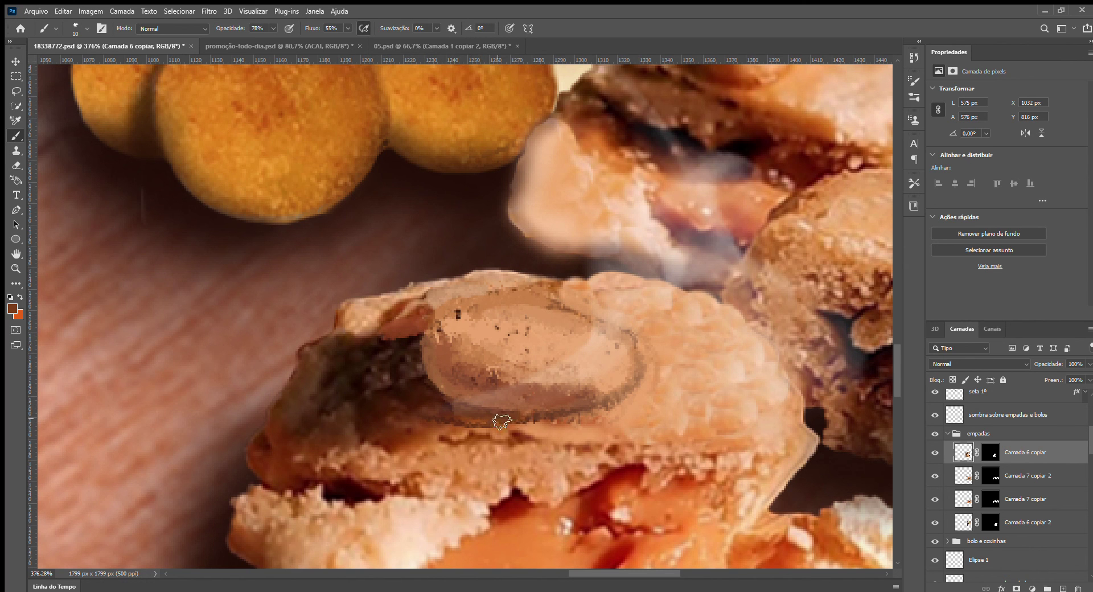
left_click_drag(641, 387, 589, 411)
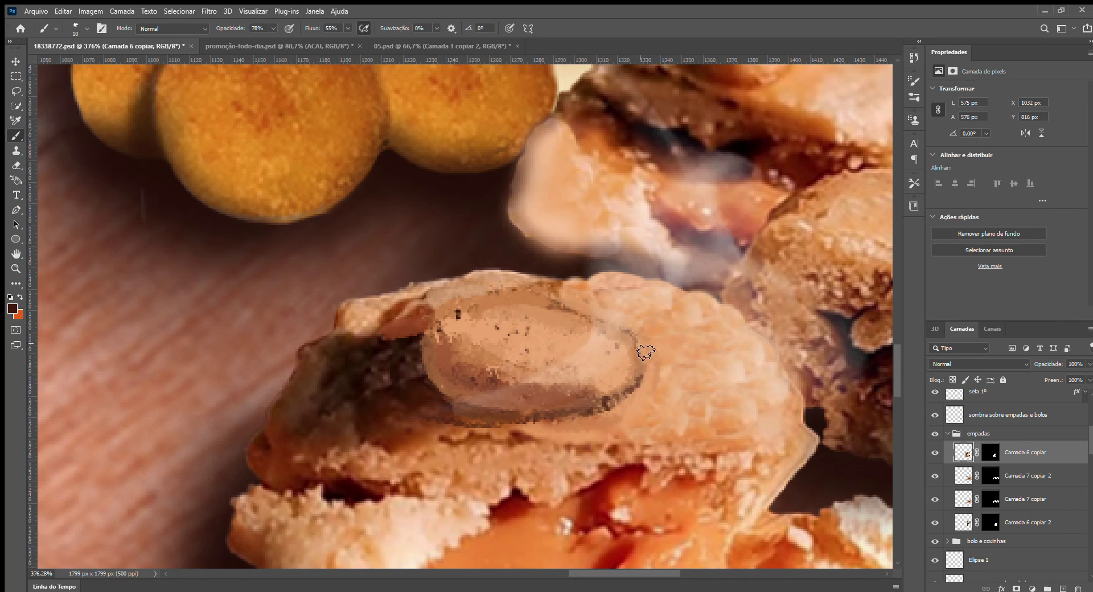
Dab sampled crust tones across the middle and right part of the front empada's patch.
scroll(450, 434, "down", 10)
scroll(444, 438, "up", 10)
left_click(546, 355, "alt")
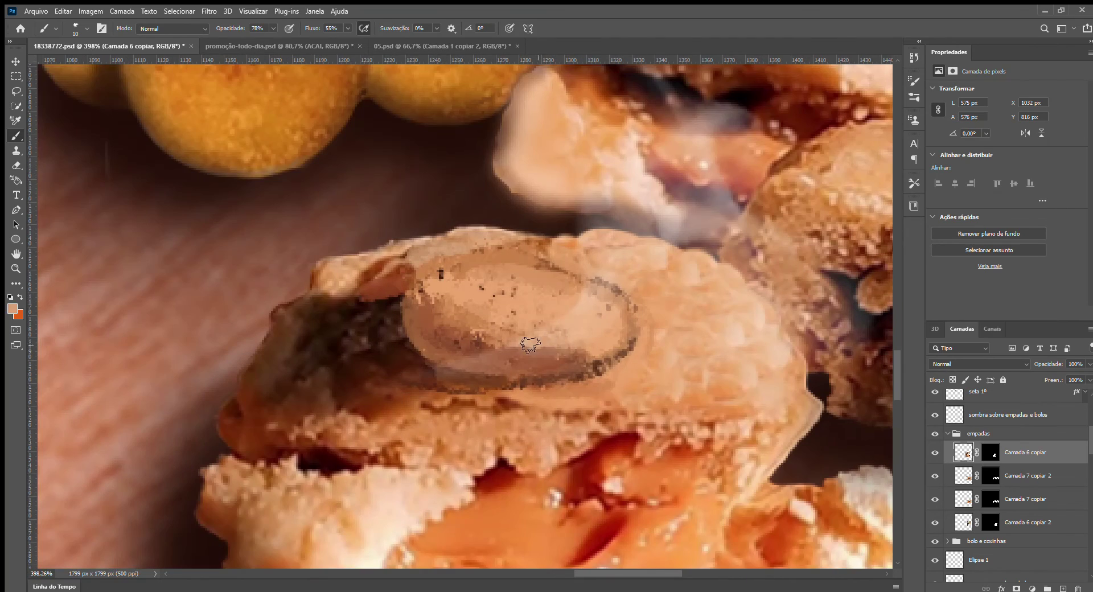
left_click(567, 317)
left_click(590, 303)
left_click(586, 335)
left_click(536, 324)
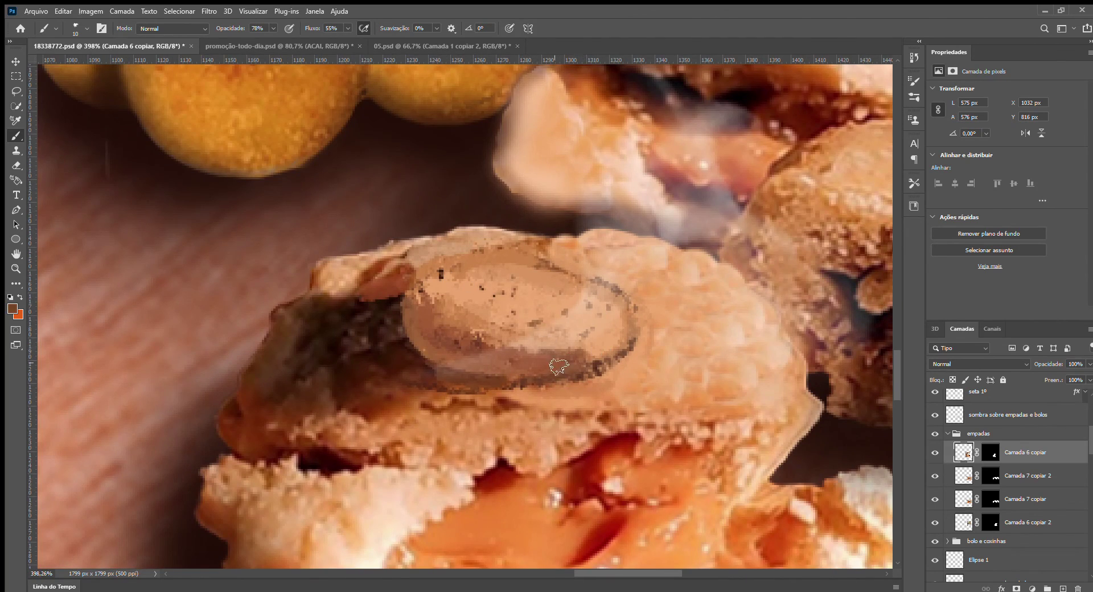
Scatter small brown speckles over the smooth crust to the right of the front empada's patch.
left_click(703, 365)
left_click(710, 320)
left_click_drag(732, 339, 764, 362)
left_click(688, 366)
left_click(679, 309)
left_click(687, 337)
left_click(644, 387)
Sample light crust tones and paint highlights on the right side of the patch at 100% brush opacity.
left_click(504, 408, "alt")
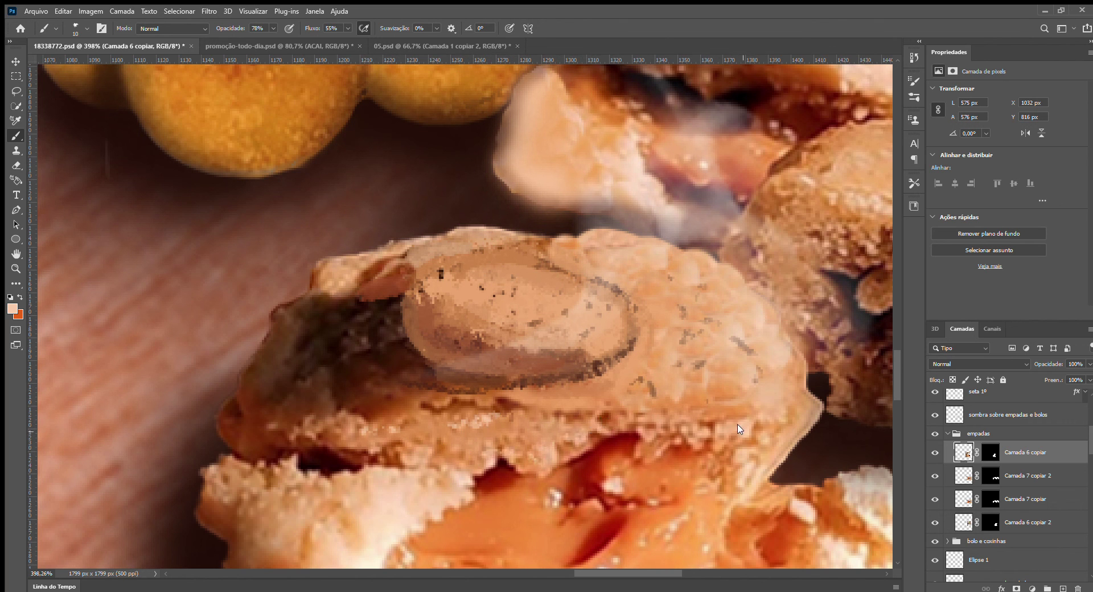
scroll(586, 393, "down", 15)
scroll(533, 377, "up", 18)
left_click(558, 385, "alt")
scroll(572, 380, "down", 6)
scroll(608, 383, "up", 3)
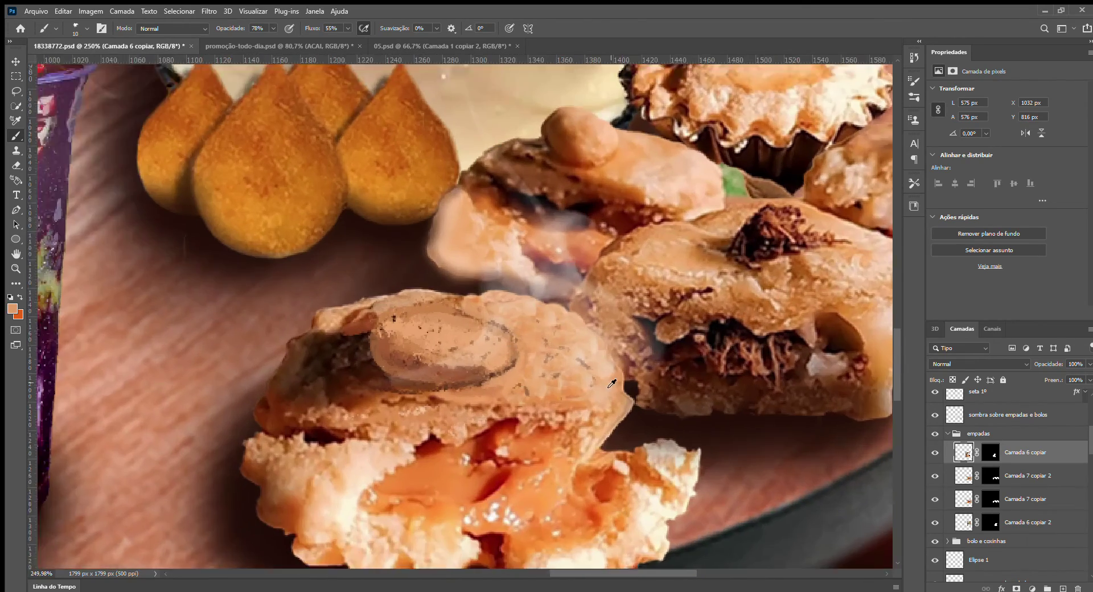
scroll(608, 383, "up", 1)
left_click(598, 357, "alt")
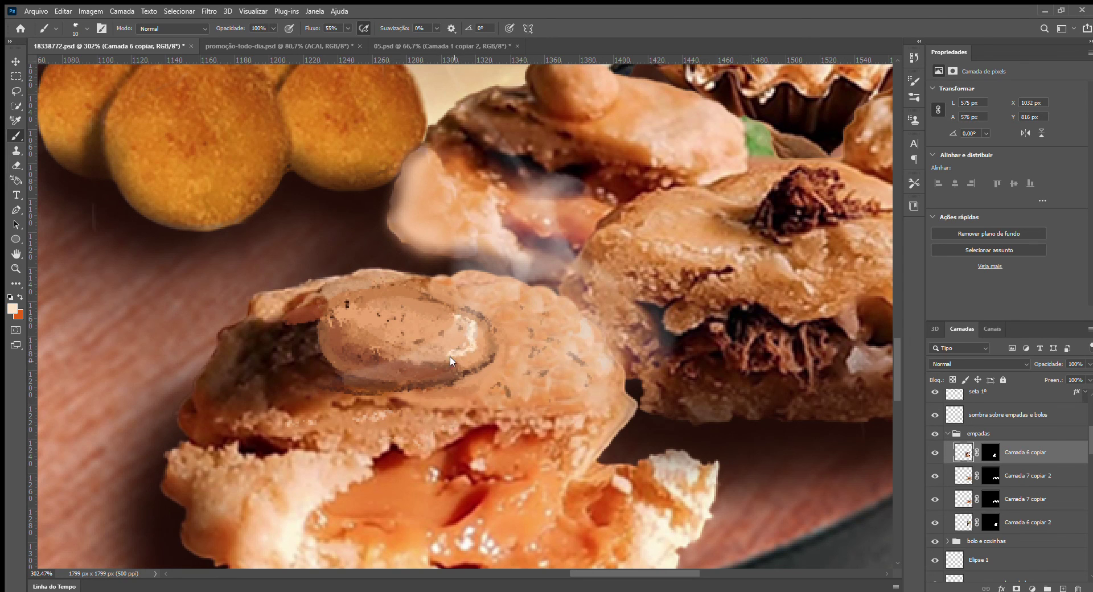
Nudge the Smoke copiar layer slightly over the burger and select the seta 1º arrow.
scroll(478, 398, "down", 6)
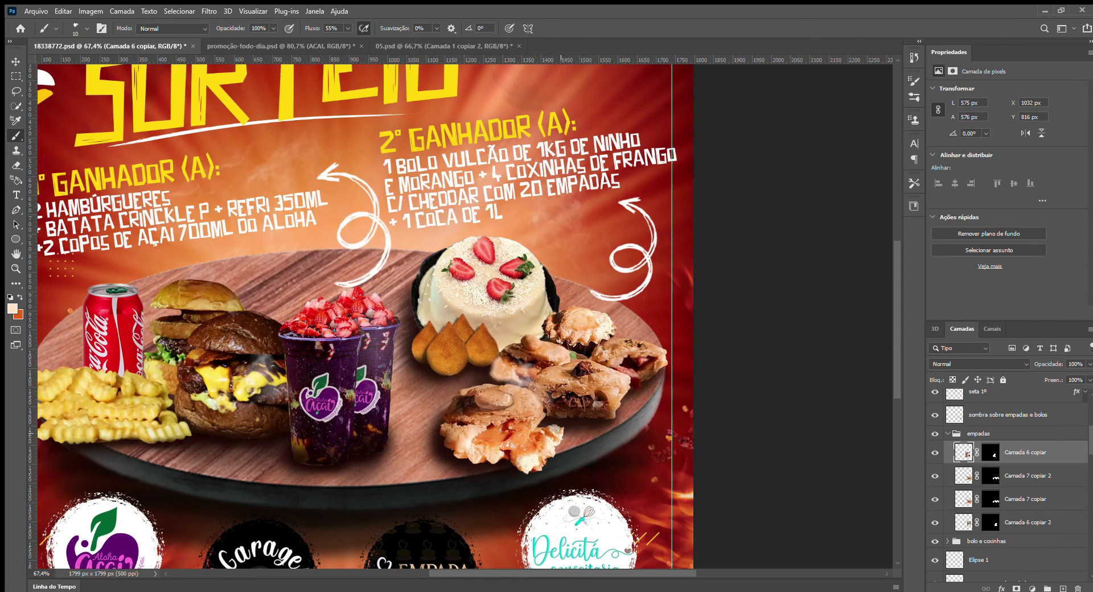
scroll(536, 482, "up", 4)
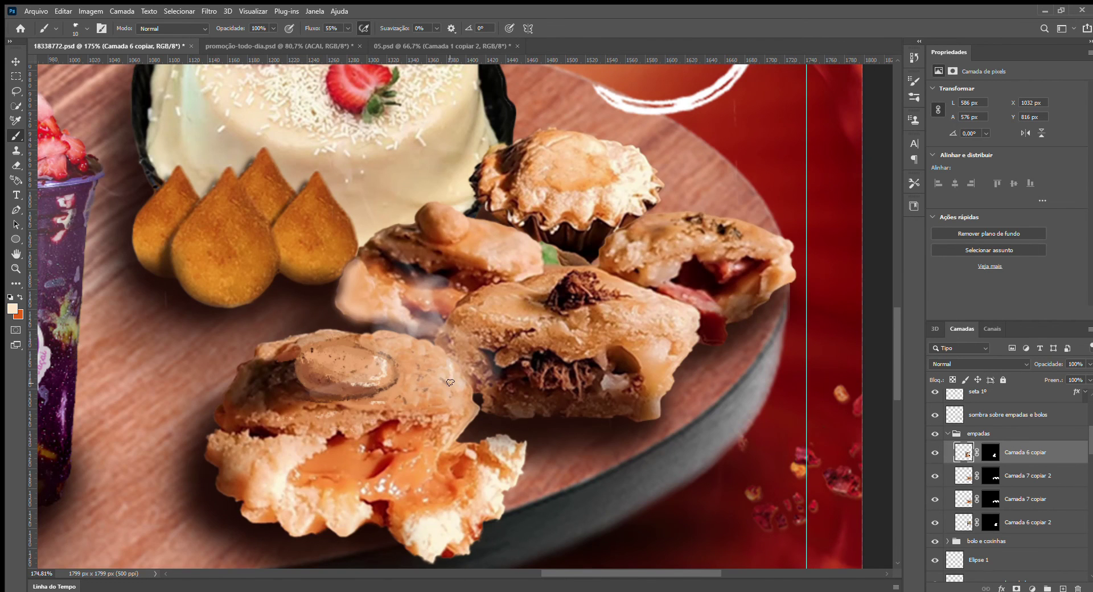
scroll(550, 363, "down", 5)
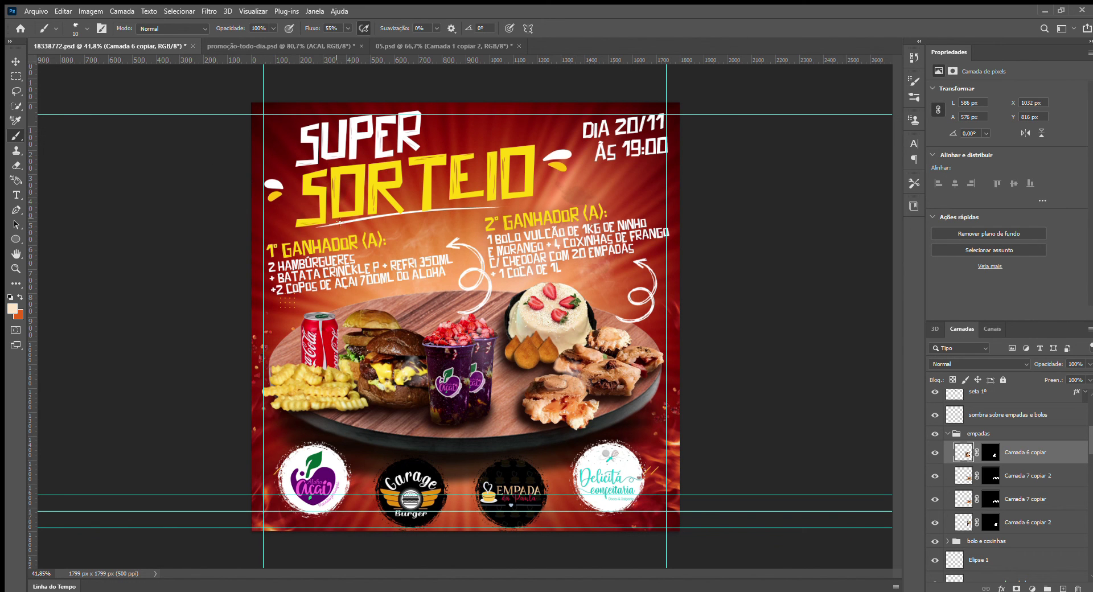
key("v")
left_click_drag(387, 335, 395, 338)
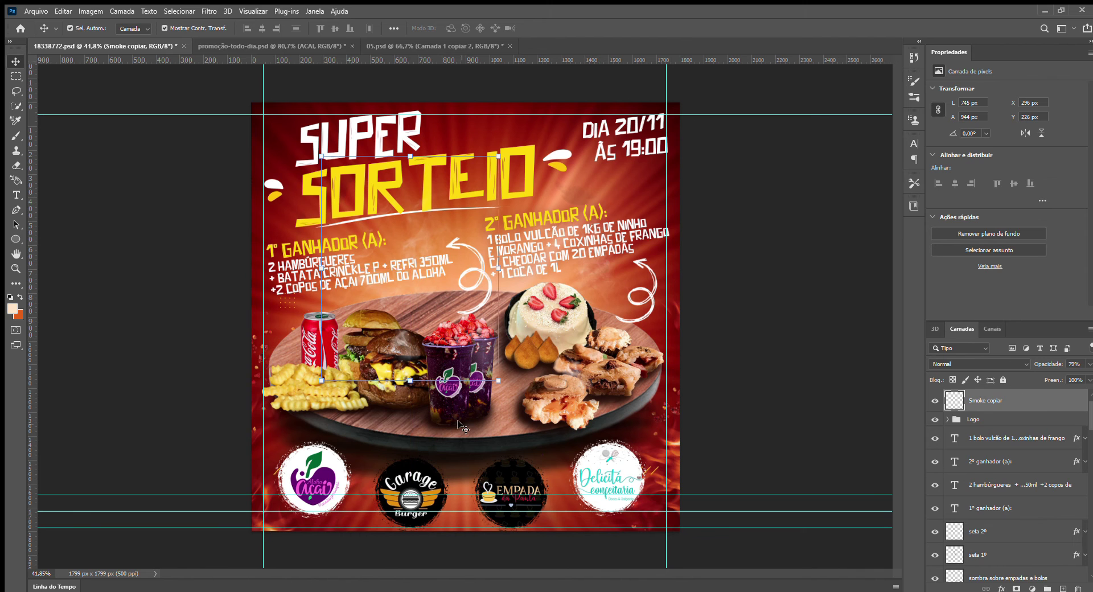
left_click(471, 273)
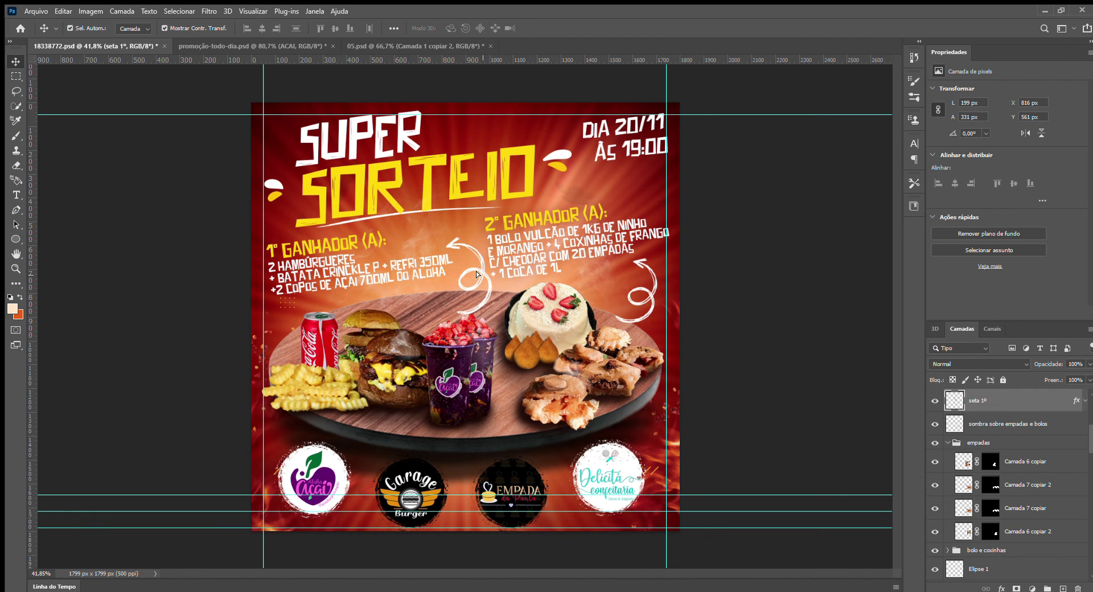